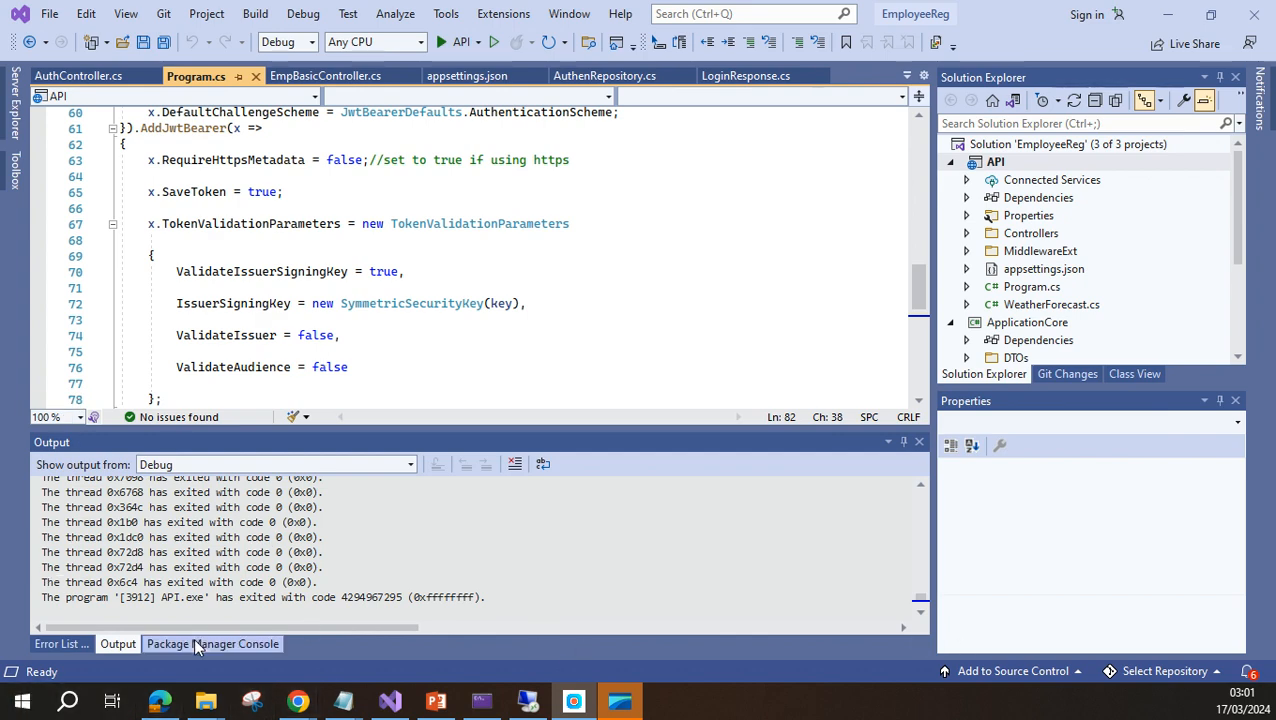
Look over the existing repositories on GitHub in Edge and the project list of the Azure DevOps organization in Chrome.
{"action": "mouse_move", "coordinate": [206, 700]}
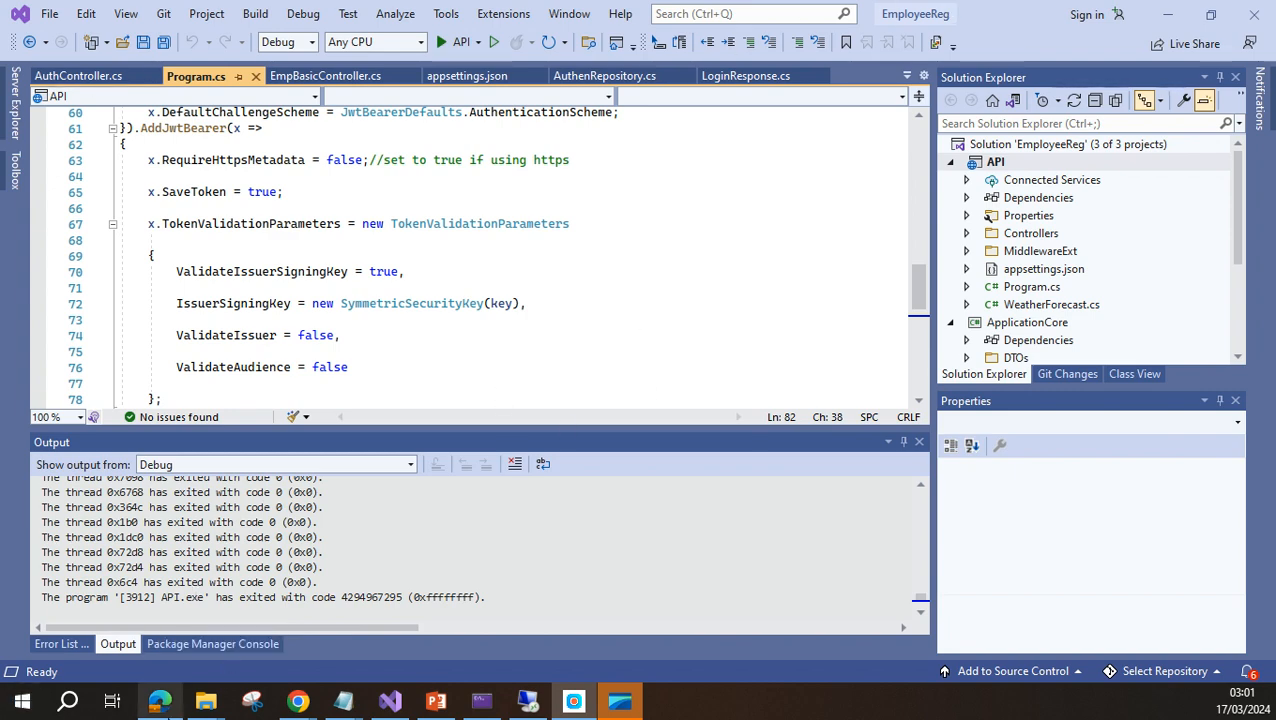
{"action": "left_click", "coordinate": [160, 700]}
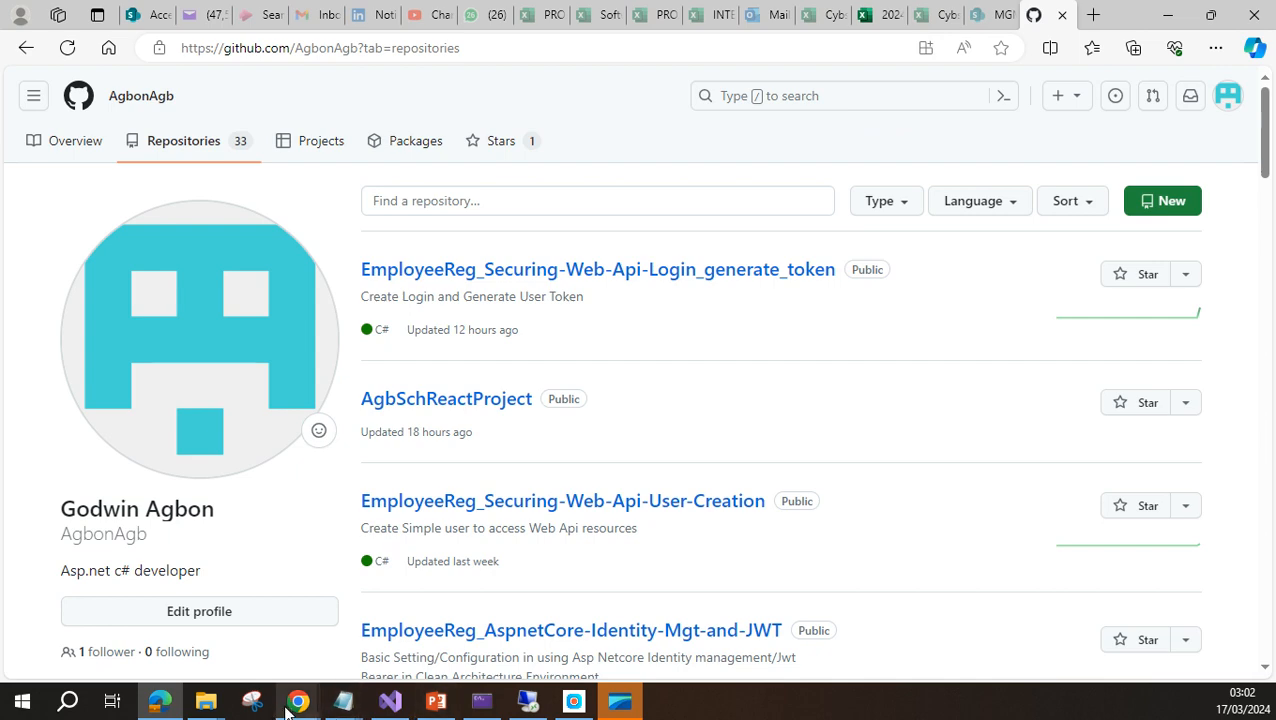
{"action": "mouse_move", "coordinate": [303, 707]}
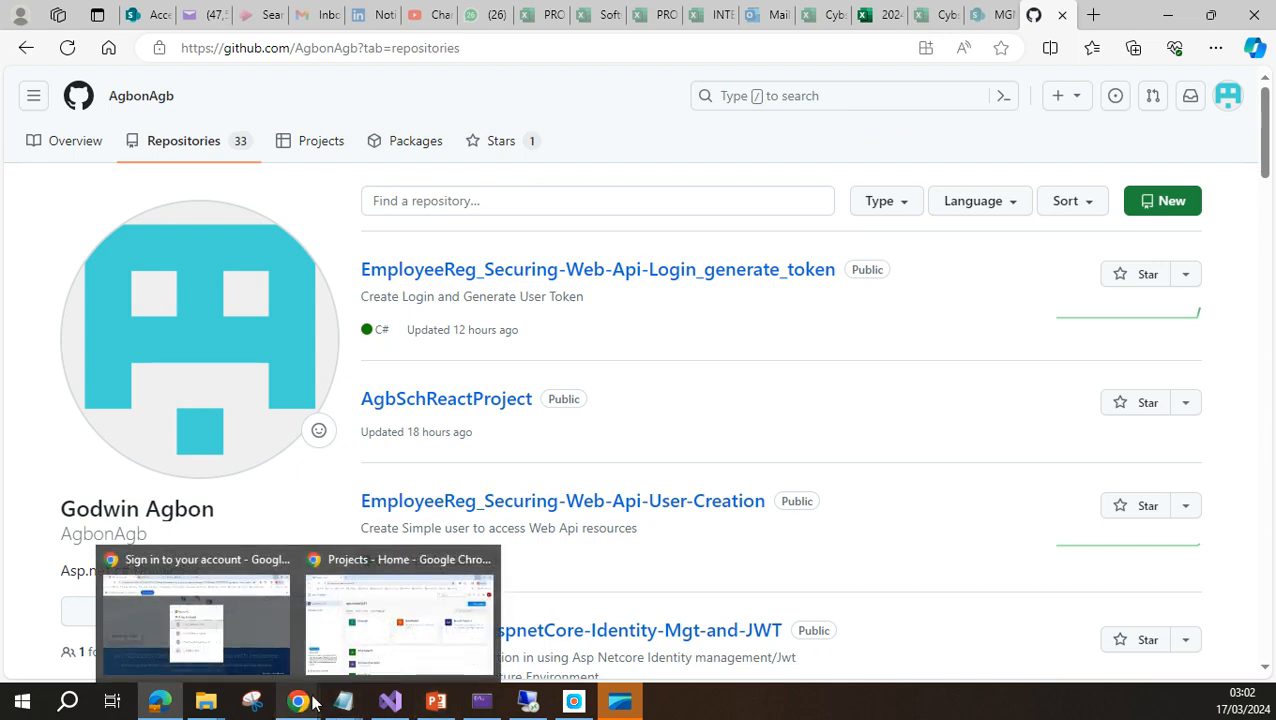
{"action": "left_click", "coordinate": [410, 560]}
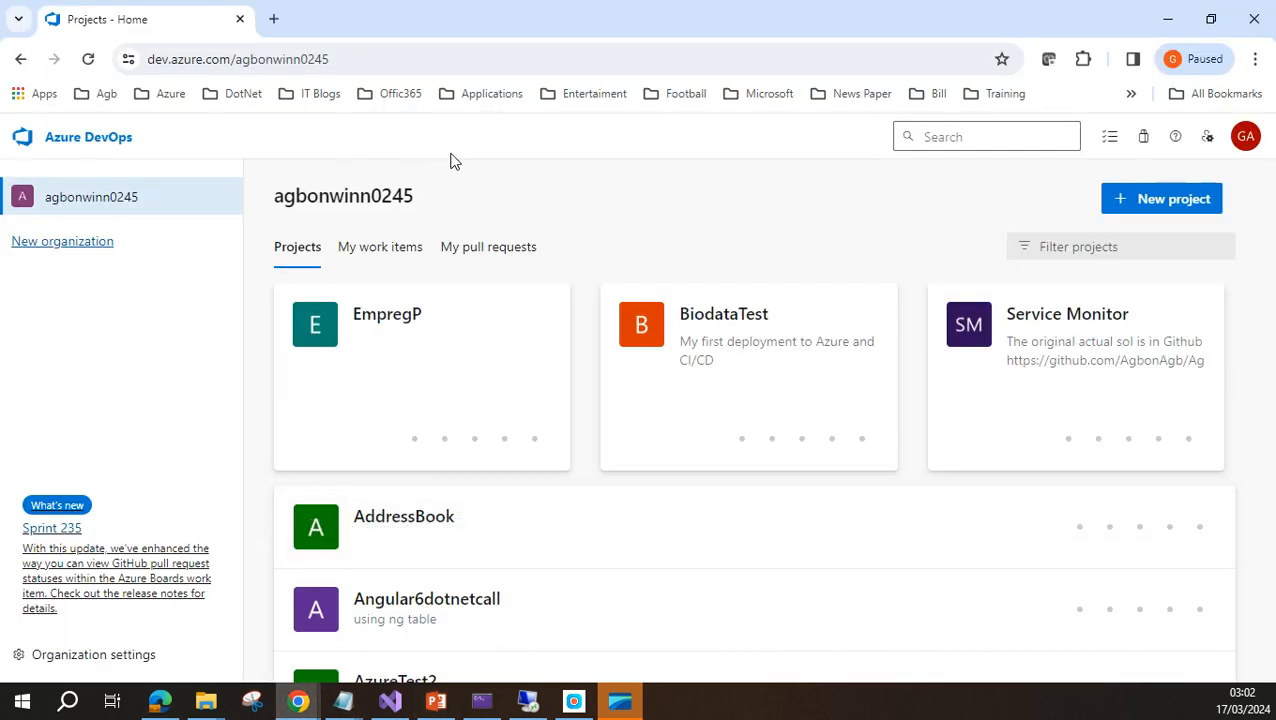
{"action": "left_click", "coordinate": [1163, 28]}
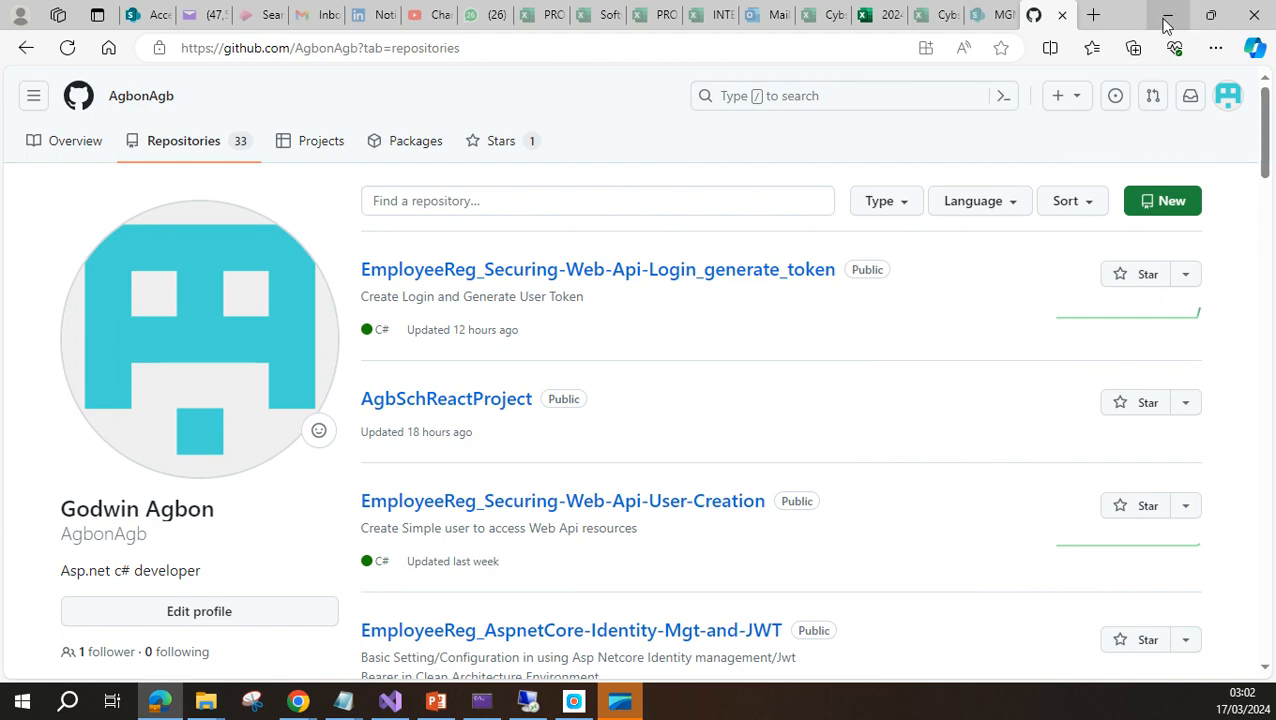
In Visual Studio, create a non-private GitHub repository named EmployeeRegCICD for the EmployeeReg solution and push the code to it.
{"action": "left_click", "coordinate": [389, 703]}
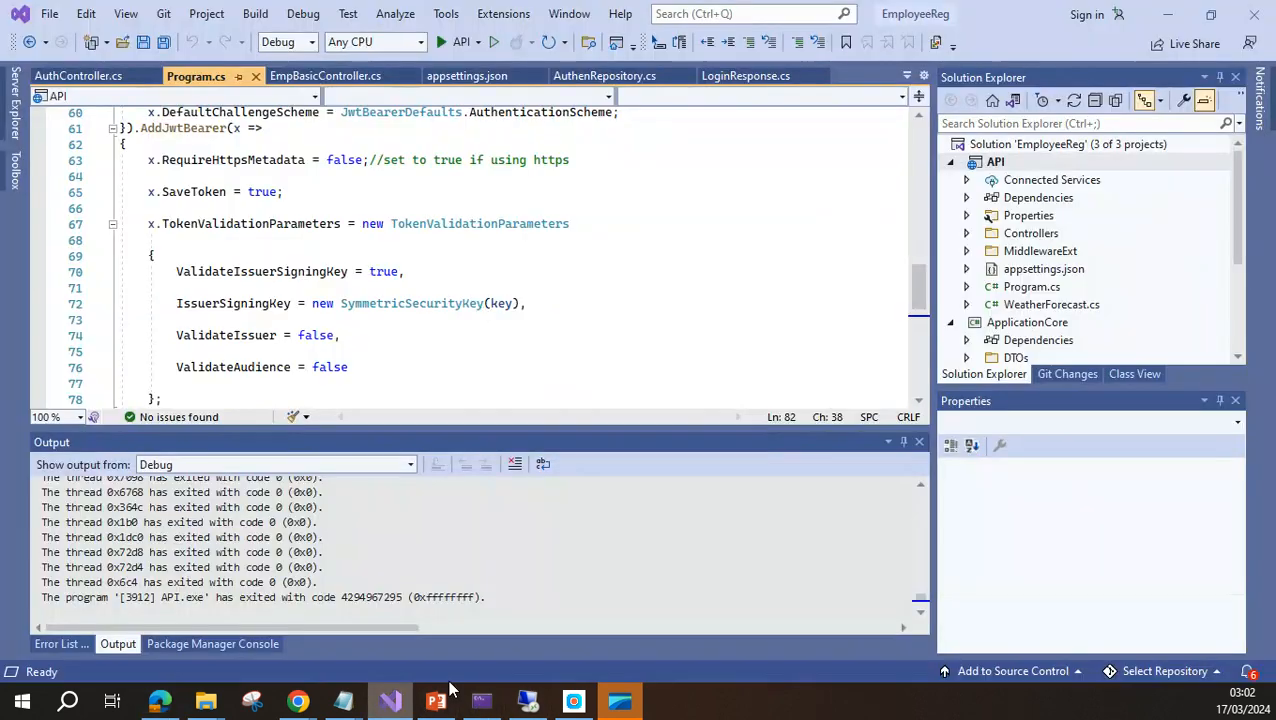
{"action": "right_click", "coordinate": [1010, 146]}
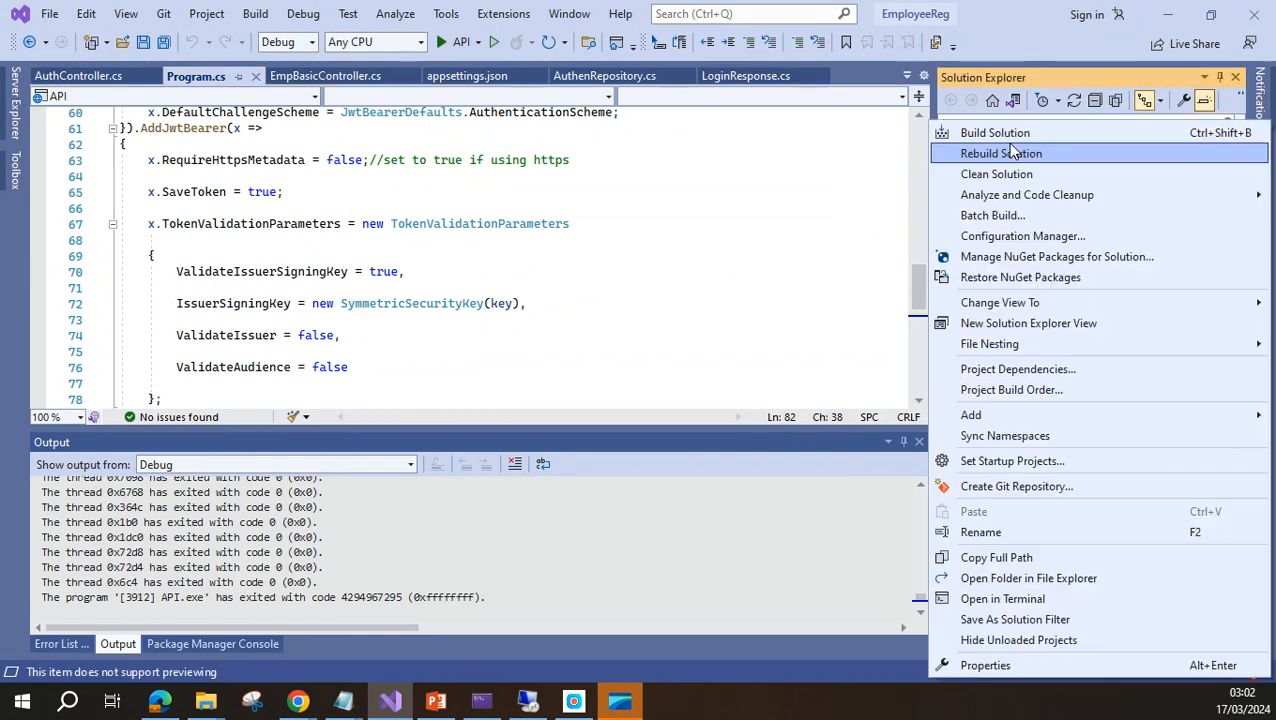
{"action": "left_click", "coordinate": [1064, 486]}
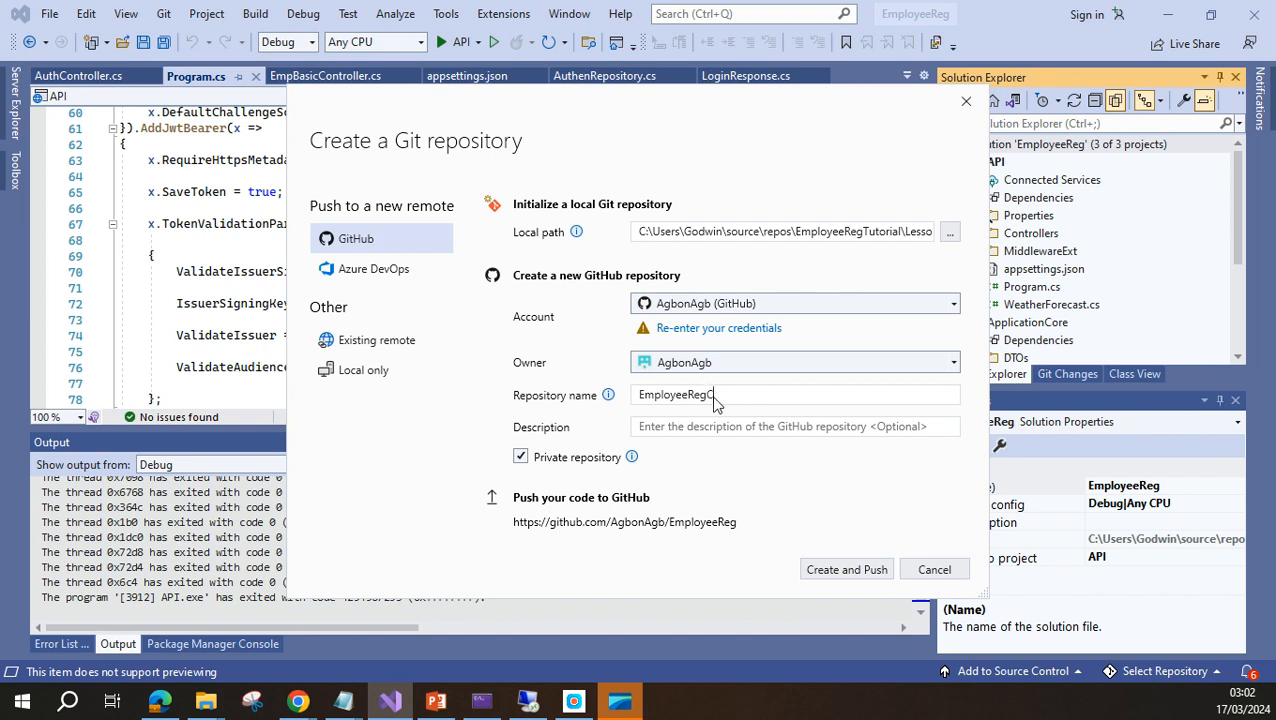
{"action": "type", "text": "C"}
{"action": "left_click", "coordinate": [536, 462]}
{"action": "left_click", "coordinate": [863, 569]}
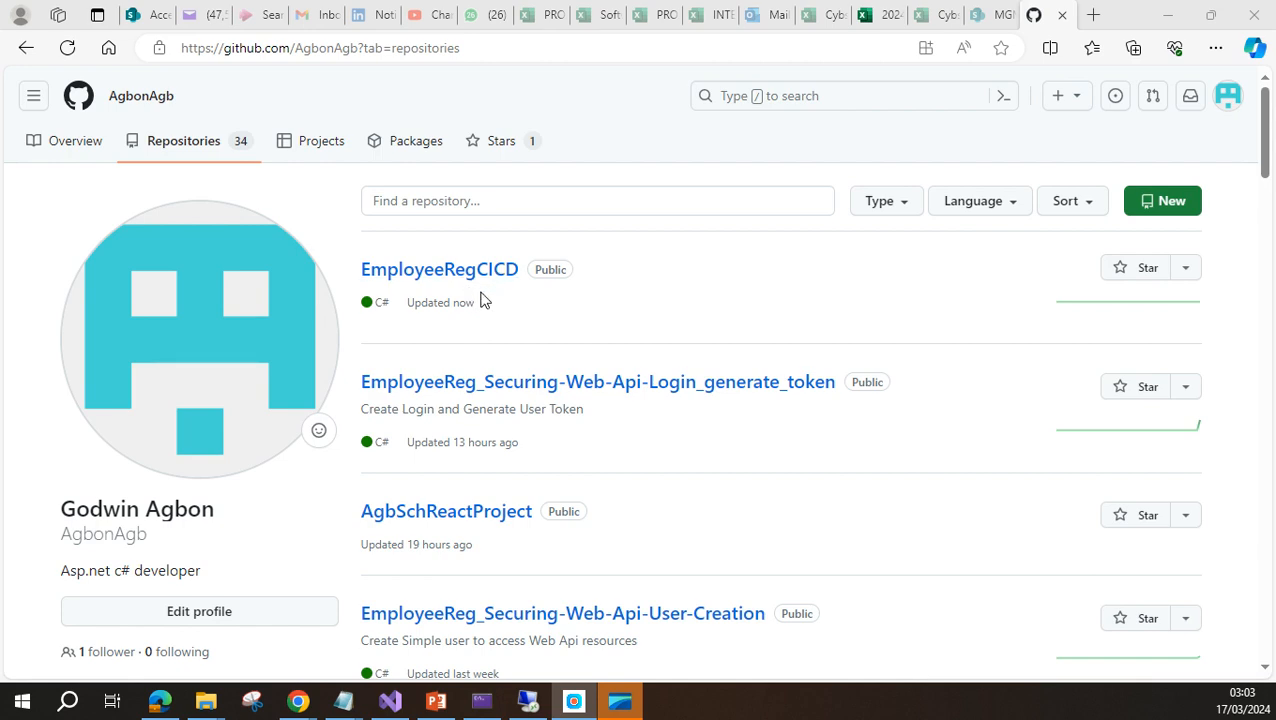
Return to Visual Studio and push the solution's master branch to the remote repository.
{"action": "left_click", "coordinate": [391, 702]}
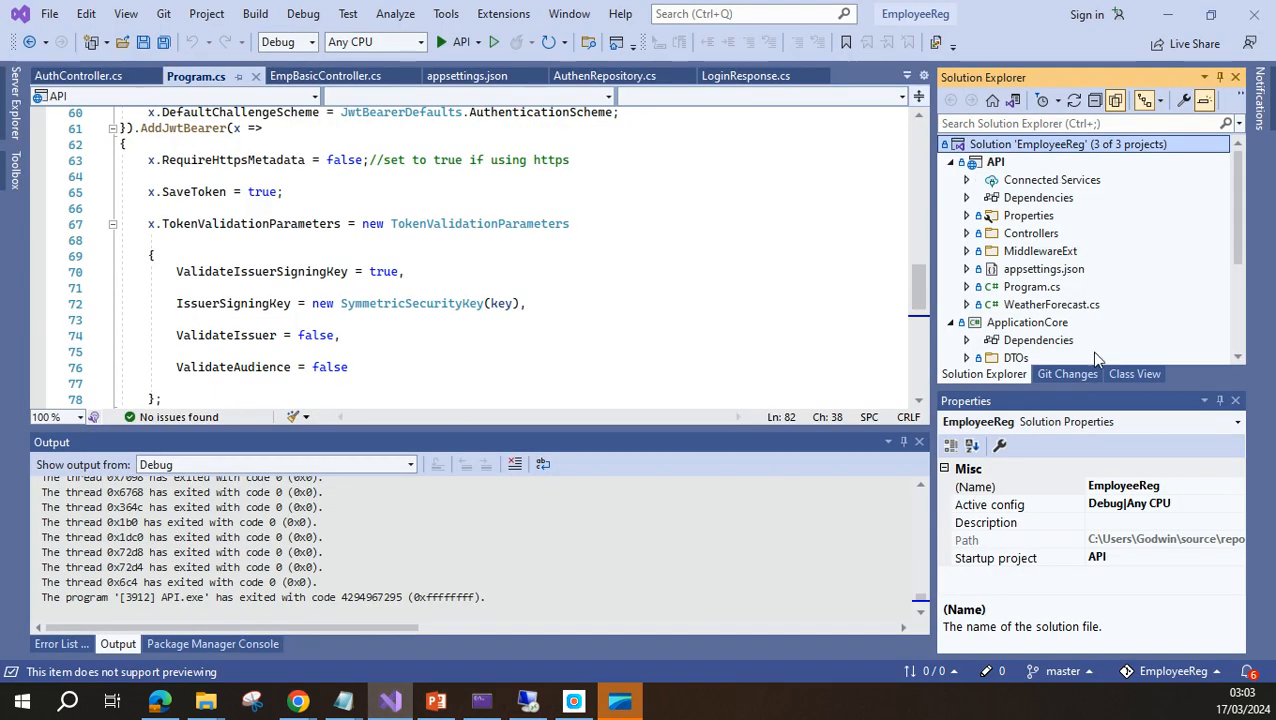
{"action": "left_click", "coordinate": [1067, 374]}
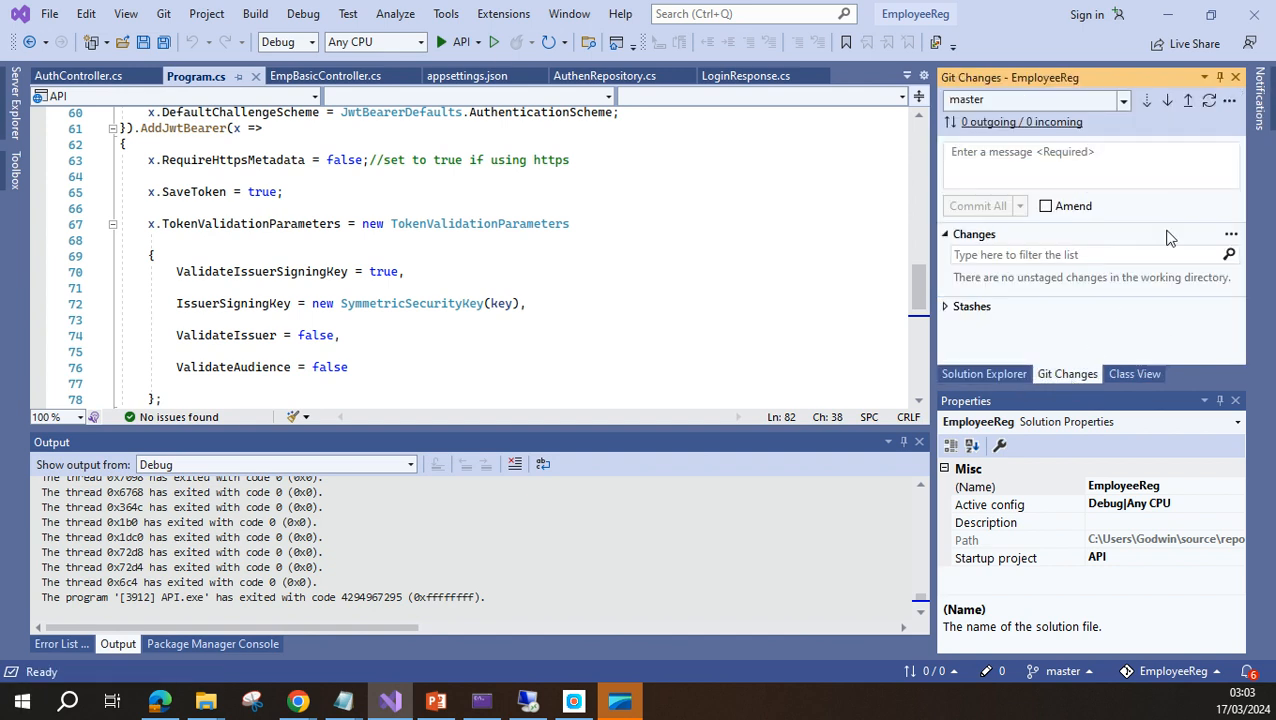
{"action": "left_click", "coordinate": [1188, 103]}
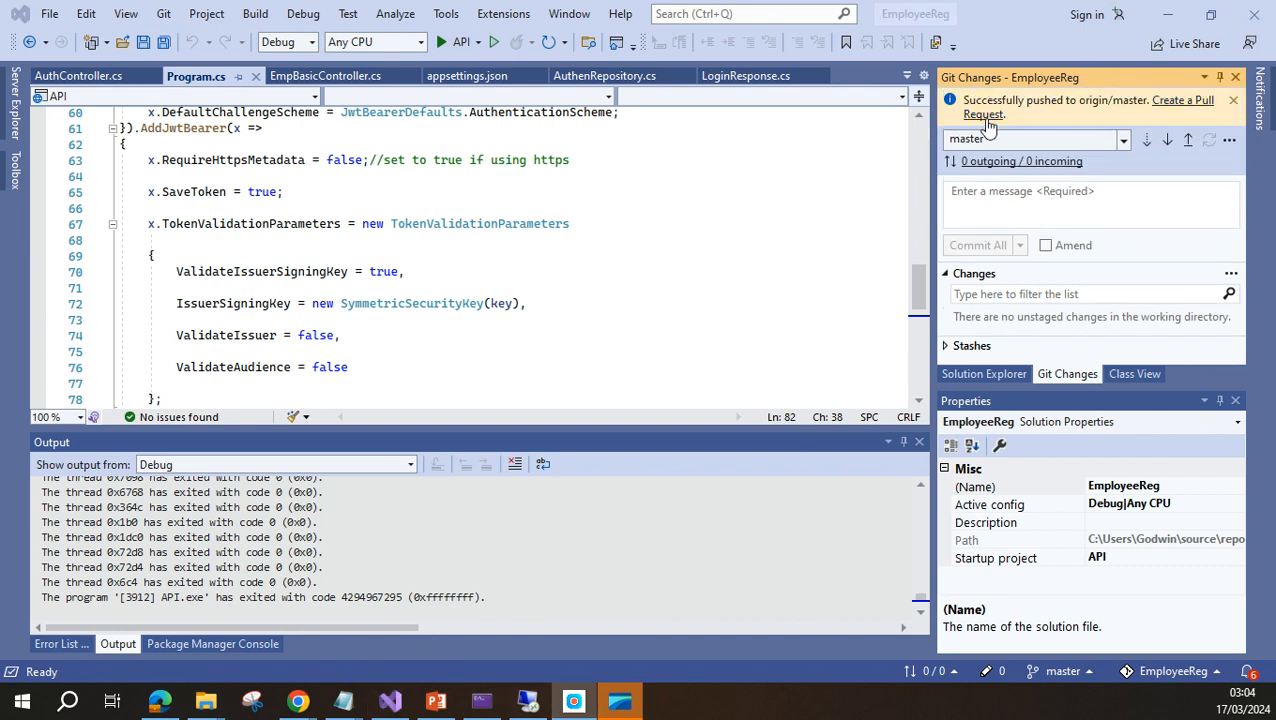
Refresh the GitHub repository list in Edge, open EmployeeRegCICD and examine its pushed folders and files.
{"action": "left_click", "coordinate": [160, 701]}
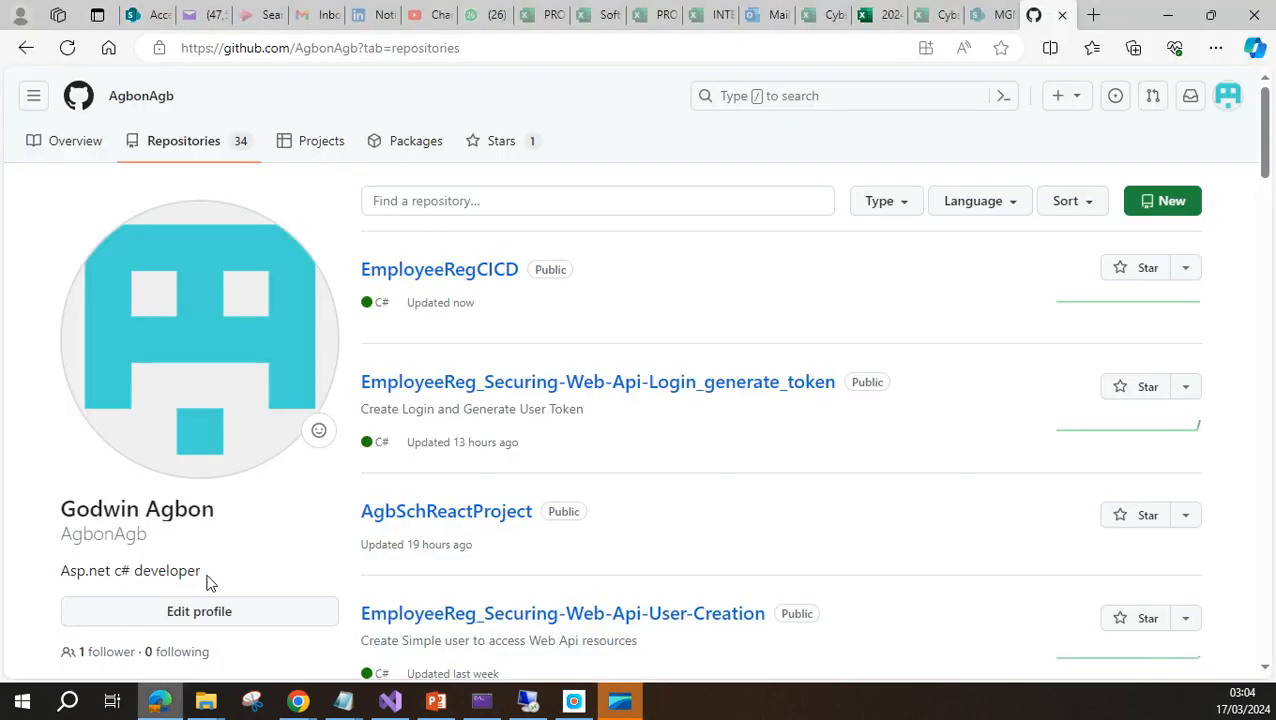
{"action": "left_click", "coordinate": [66, 48]}
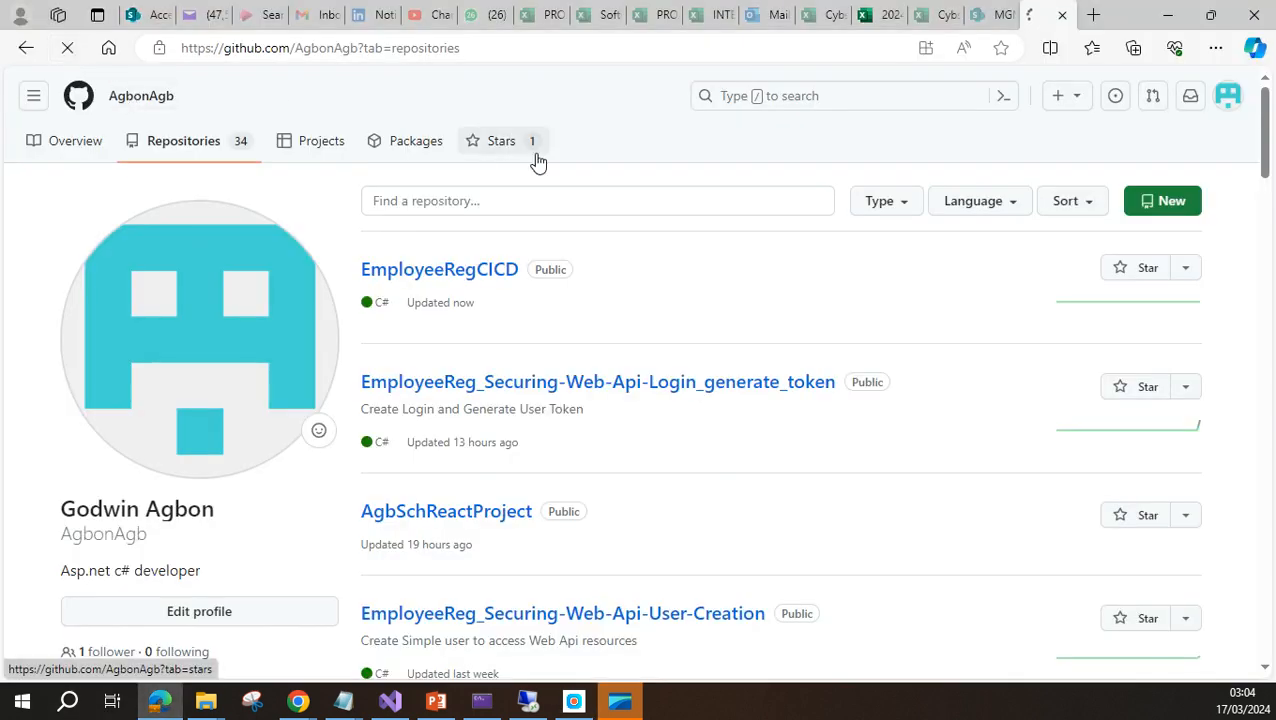
{"action": "left_click", "coordinate": [432, 283]}
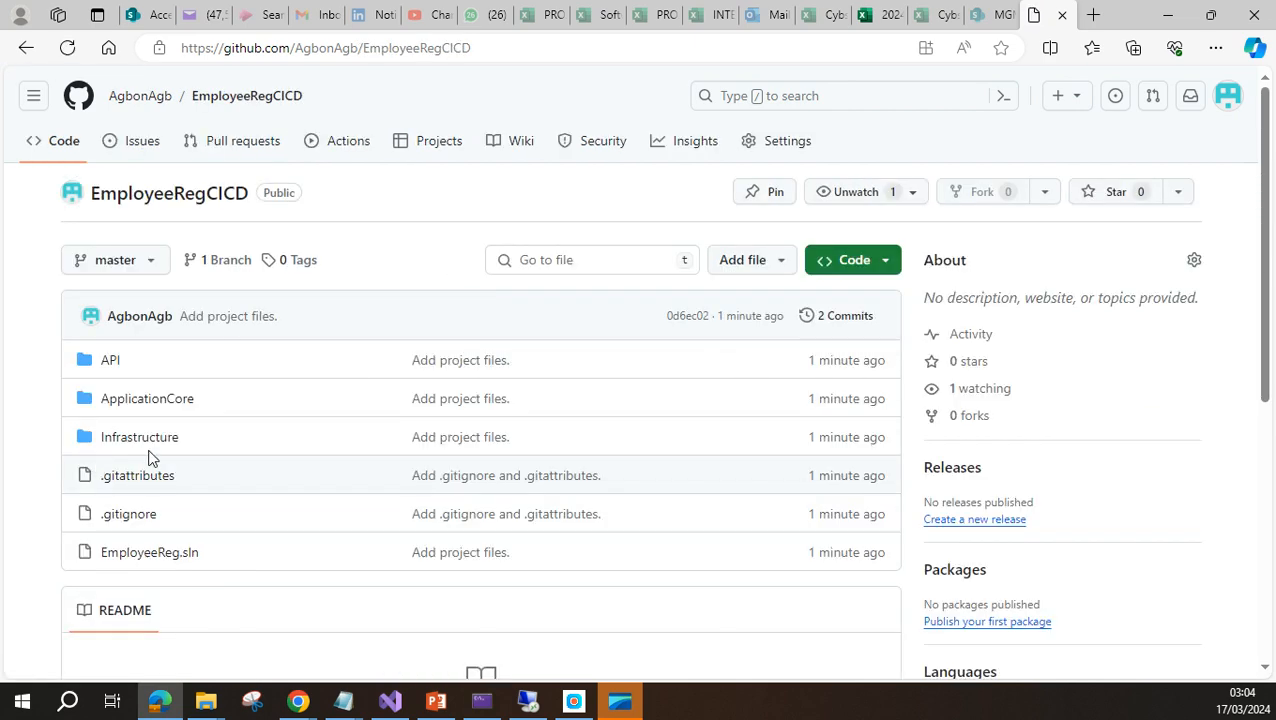
{"action": "scroll", "coordinate": [323, 478], "scroll_direction": "down", "scroll_amount": 1}
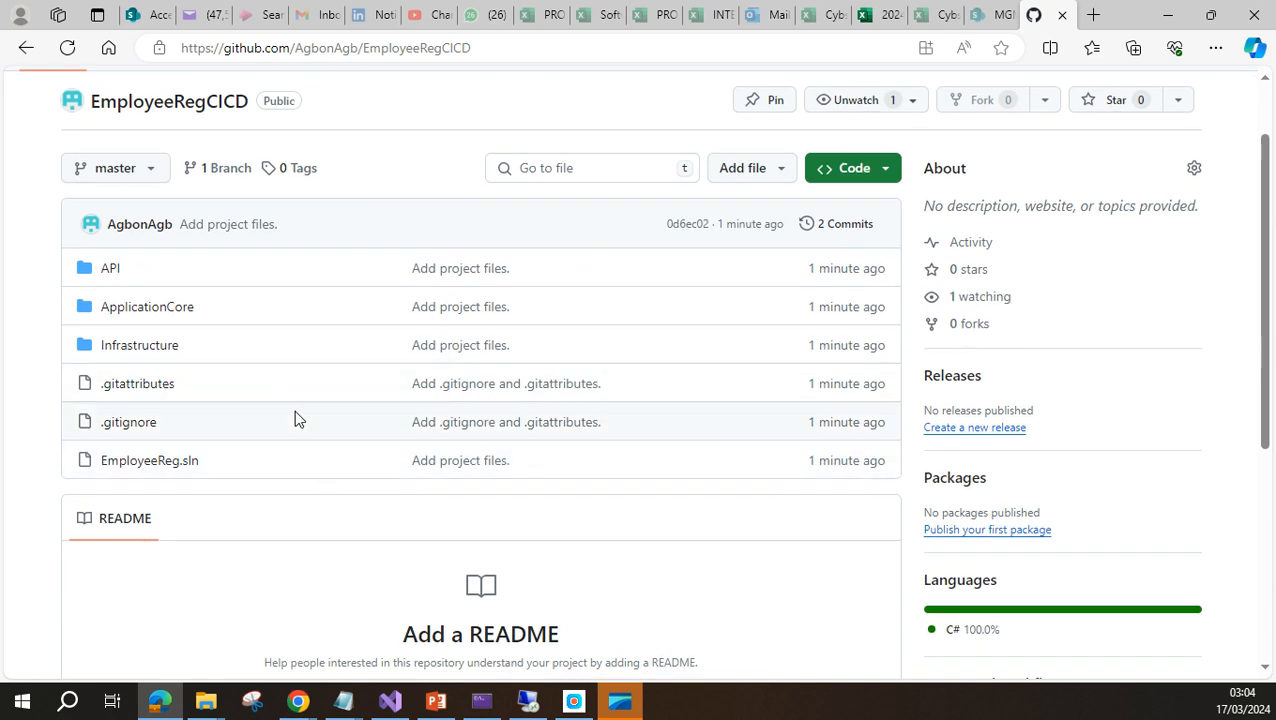
{"action": "scroll", "coordinate": [319, 376], "scroll_direction": "up", "scroll_amount": 1}
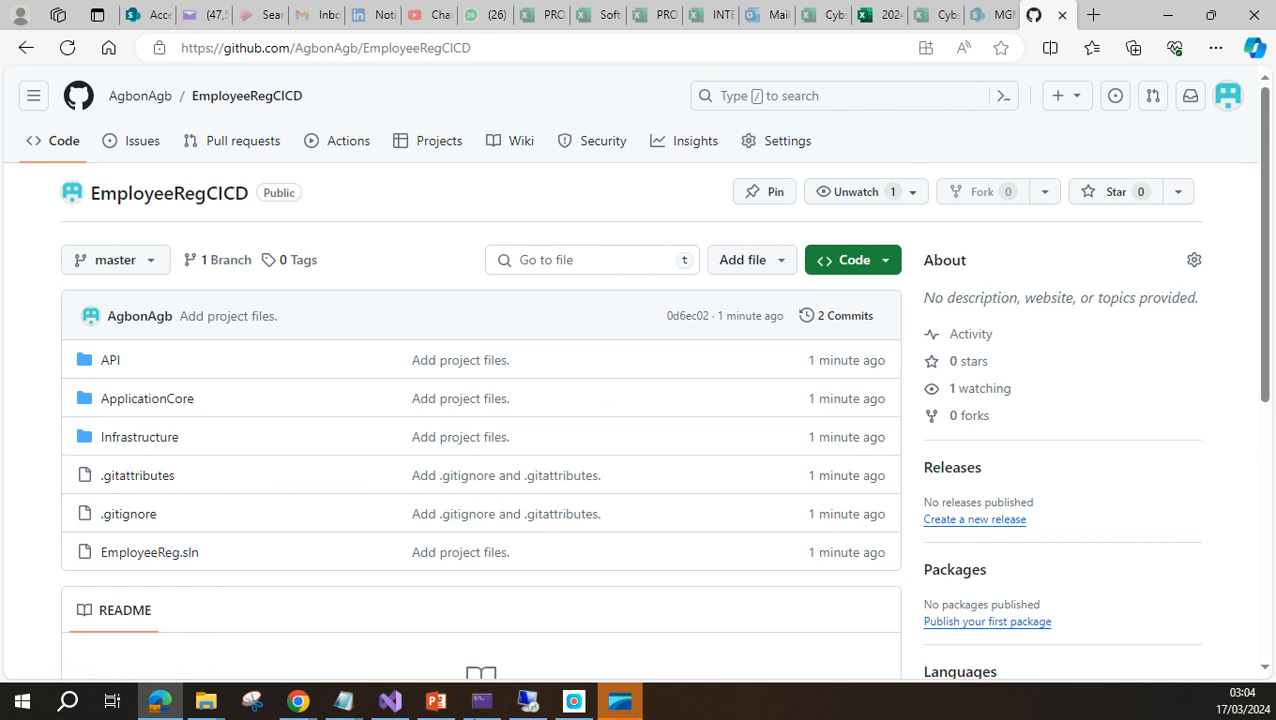
Copy the solution name EmployeeReg from Visual Studio for use in Azure DevOps, leaving the solution itself unrenamed.
{"action": "mouse_move", "coordinate": [297, 705]}
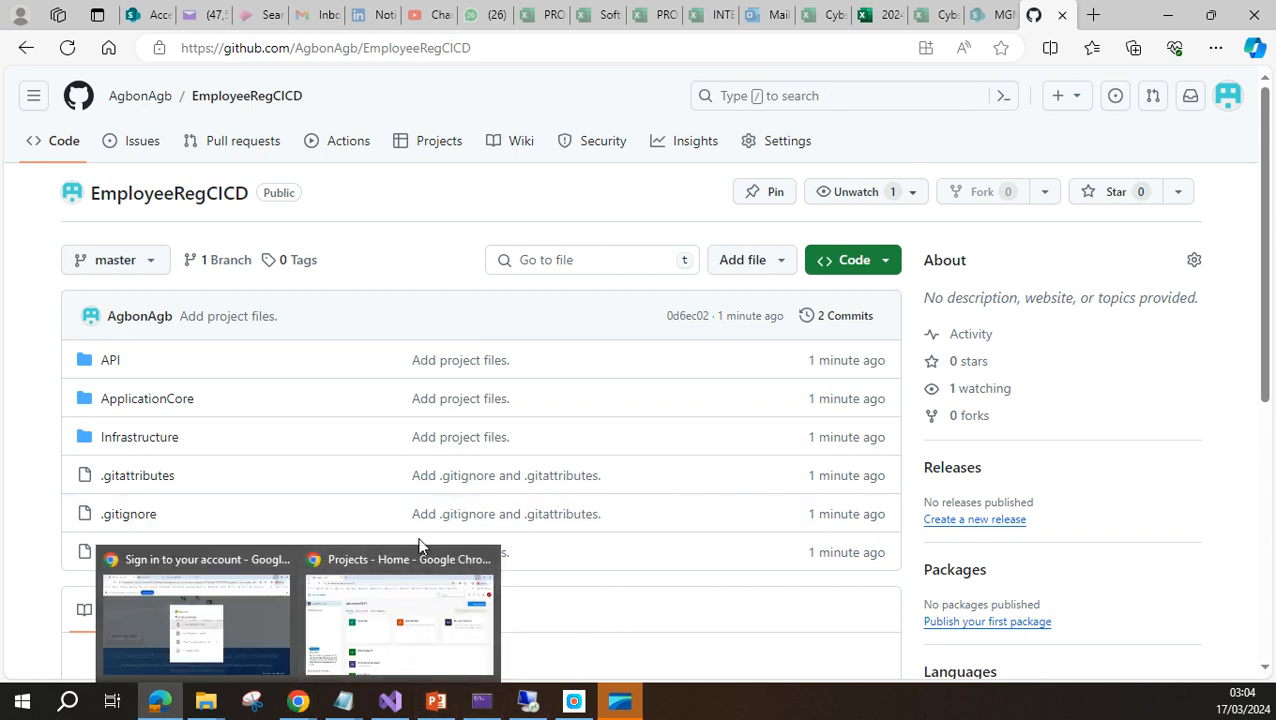
{"action": "left_click", "coordinate": [393, 580]}
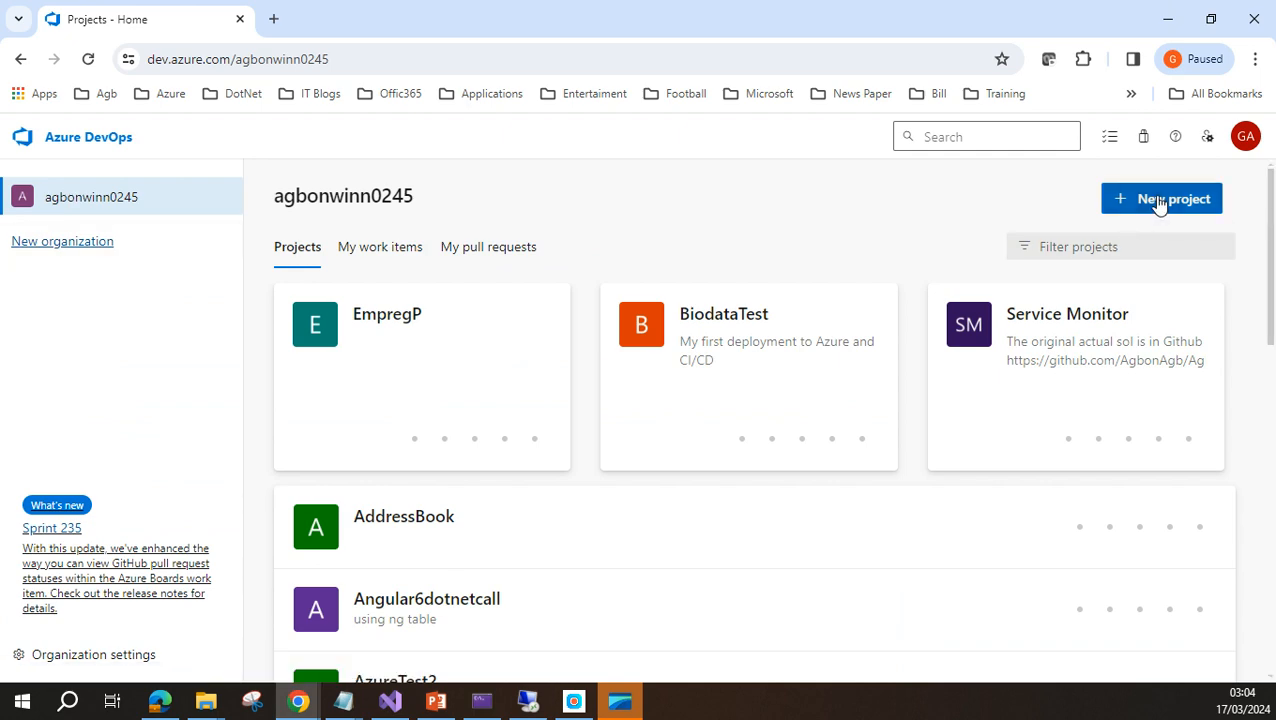
{"action": "left_click", "coordinate": [390, 700]}
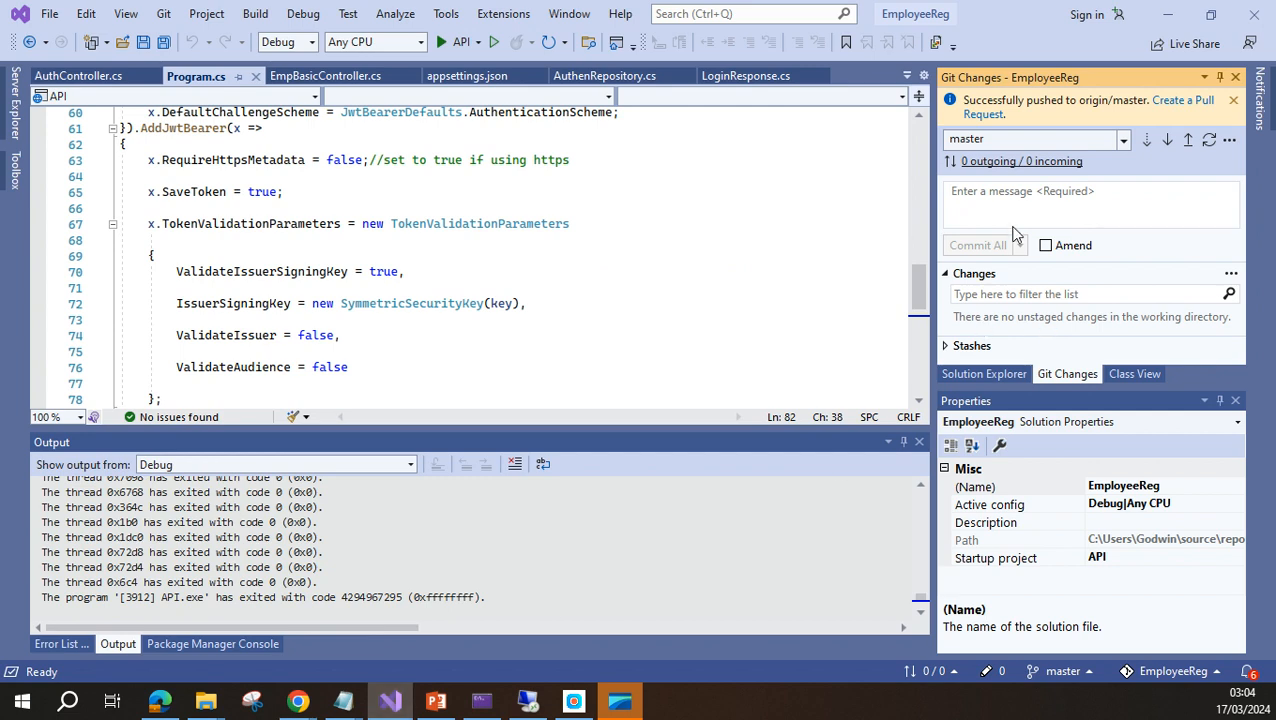
{"action": "left_click", "coordinate": [983, 374]}
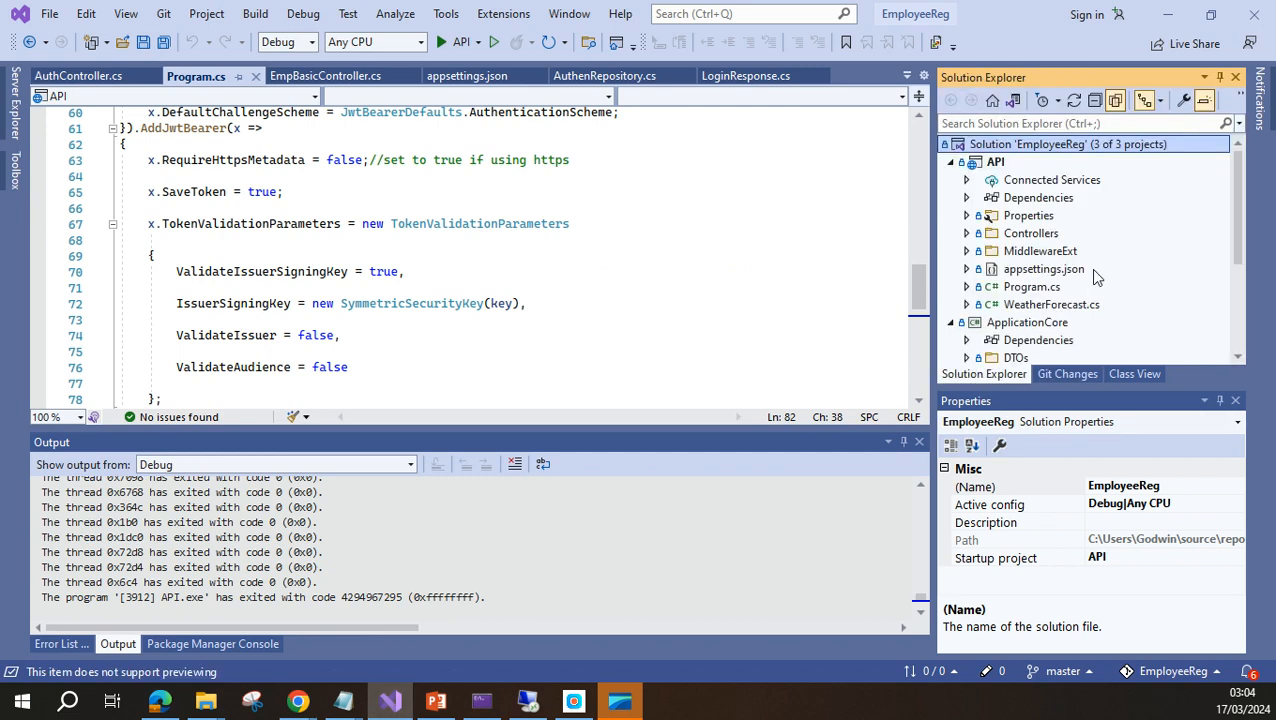
{"action": "right_click", "coordinate": [1055, 146]}
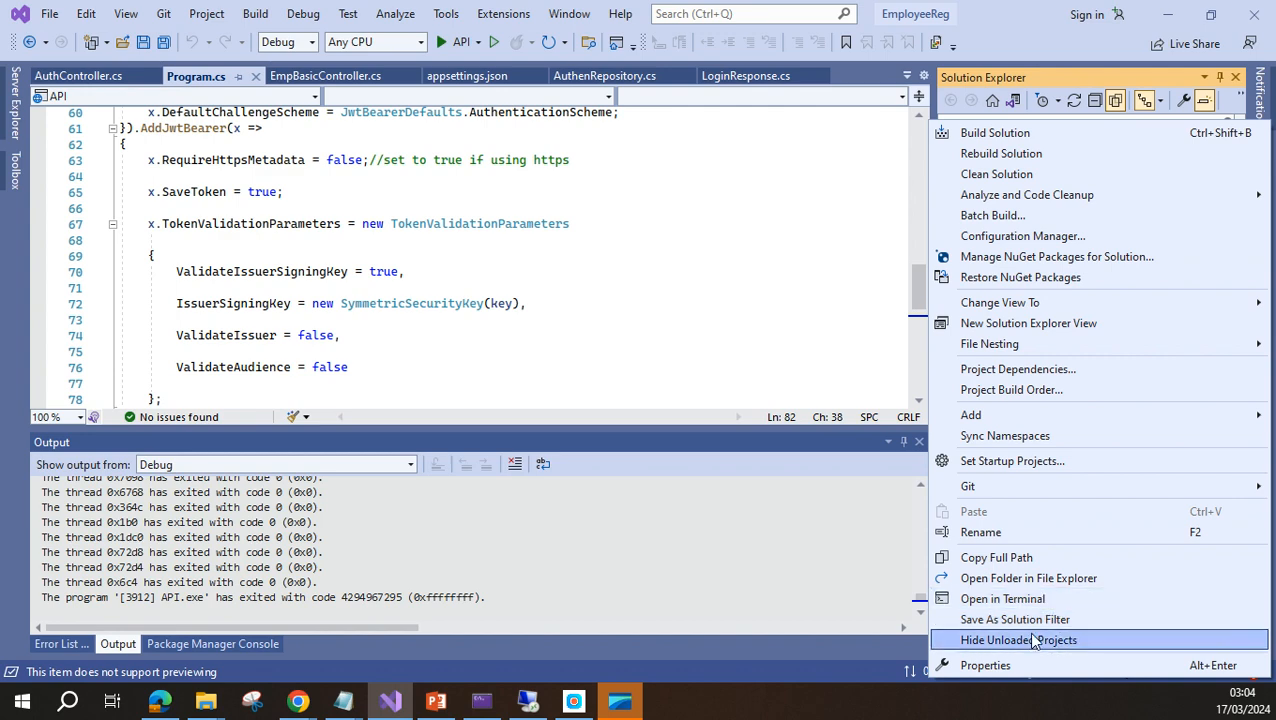
{"action": "left_click", "coordinate": [1003, 533]}
{"action": "key", "text": "ctrl+c"}
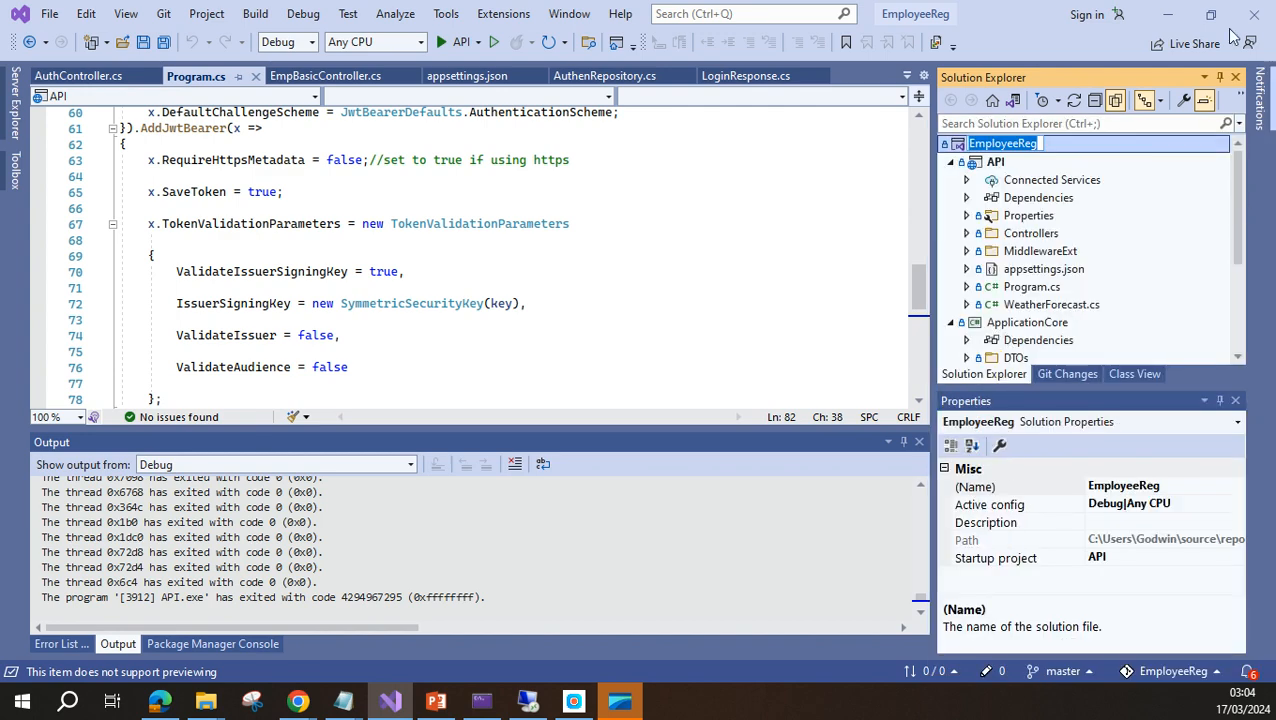
{"action": "left_click", "coordinate": [1113, 217]}
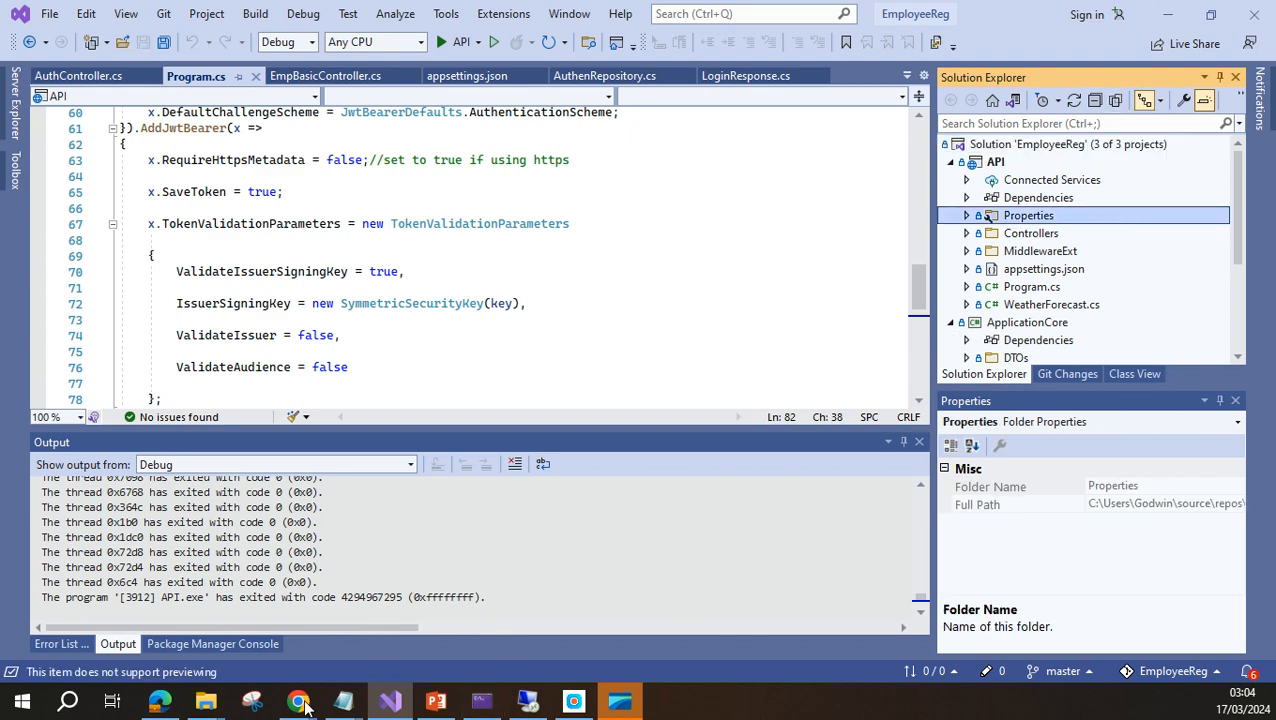
In Azure DevOps, create a private project named EmployeeRegCicd with the description "Test Deployment".
{"action": "mouse_move", "coordinate": [298, 700]}
{"action": "left_click", "coordinate": [419, 564]}
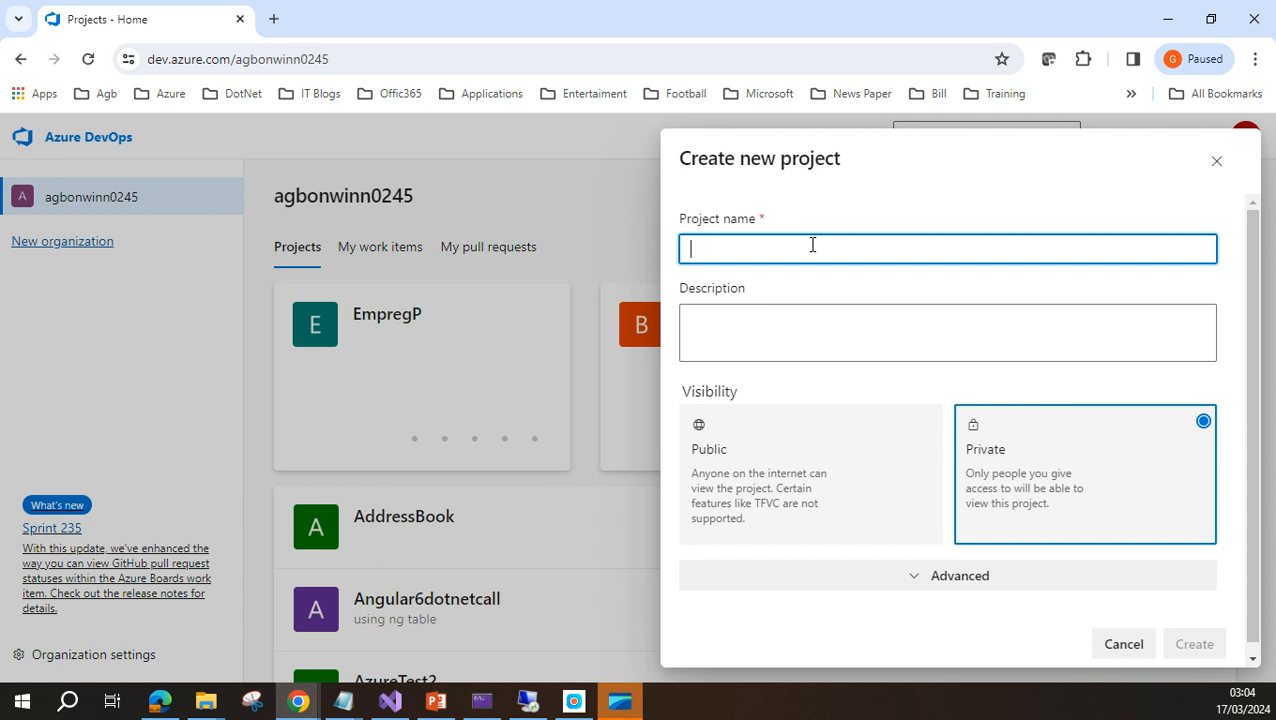
{"action": "key", "text": "ctrl+v"}
{"action": "type", "text": "C"}
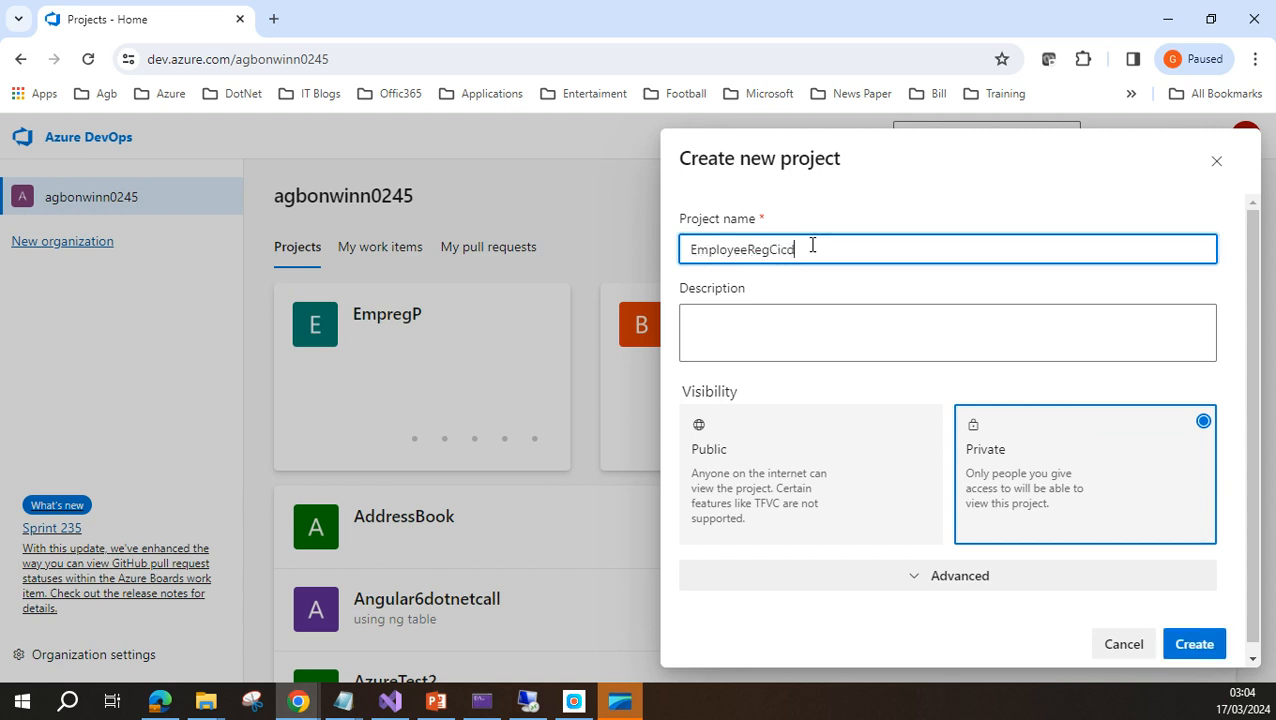
{"action": "left_click", "coordinate": [833, 343]}
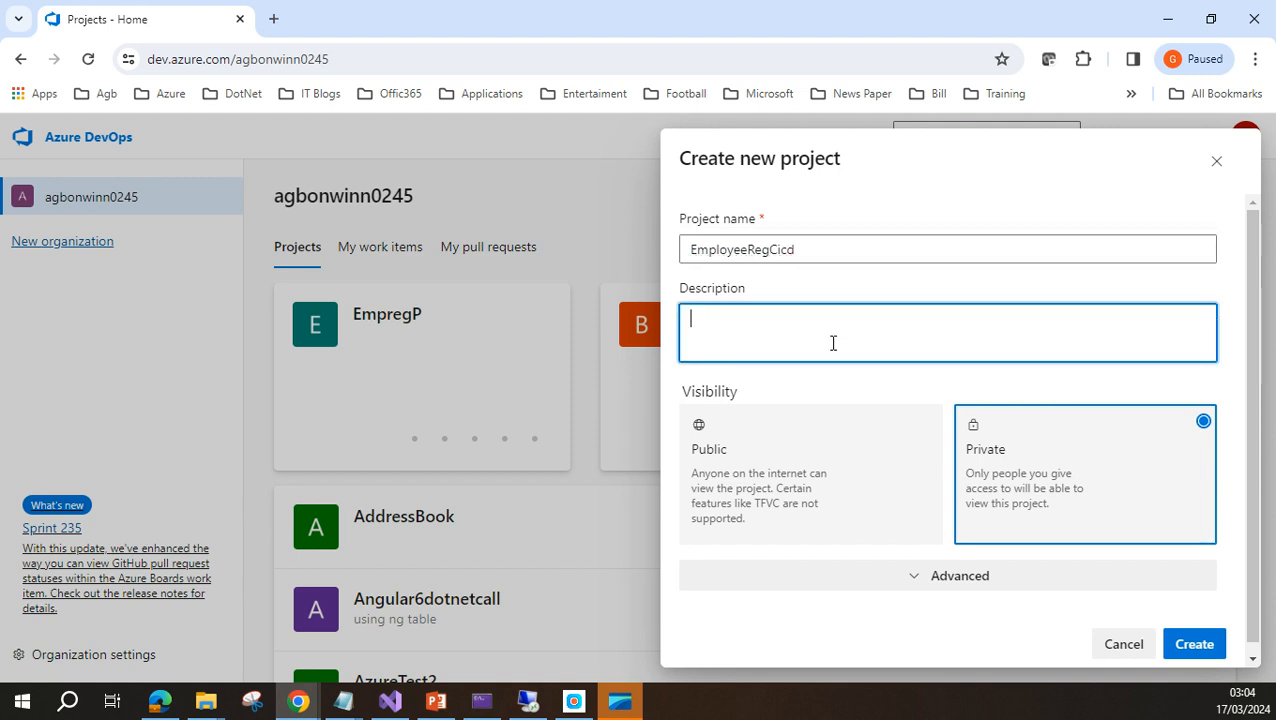
{"action": "type", "text": "Test Deployment"}
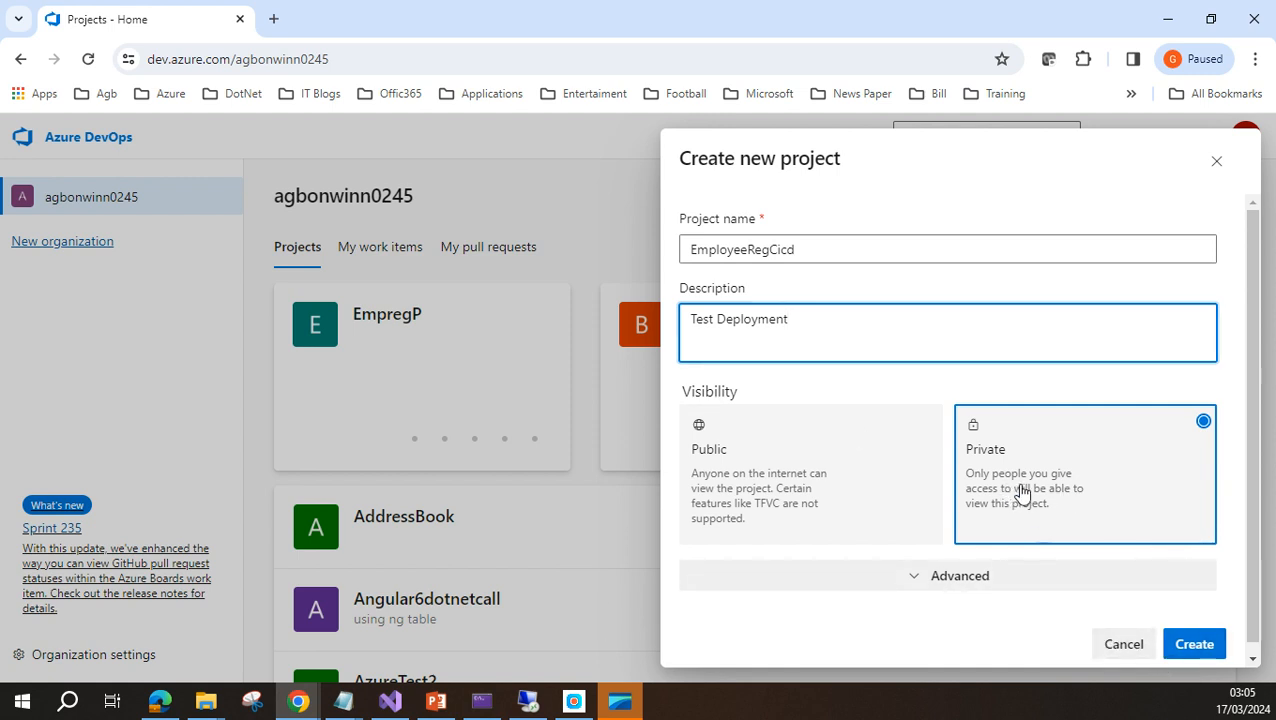
{"action": "scroll", "coordinate": [1030, 482], "scroll_direction": "down", "scroll_amount": 1}
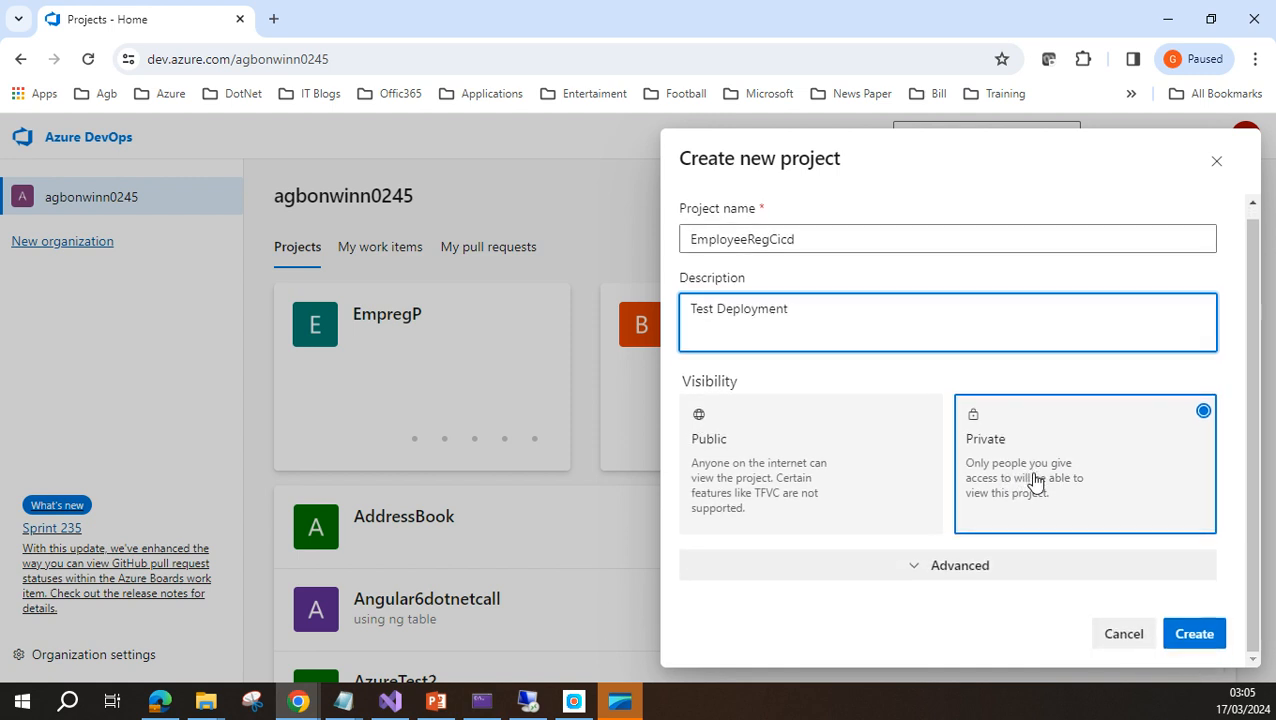
{"action": "left_click", "coordinate": [1207, 635]}
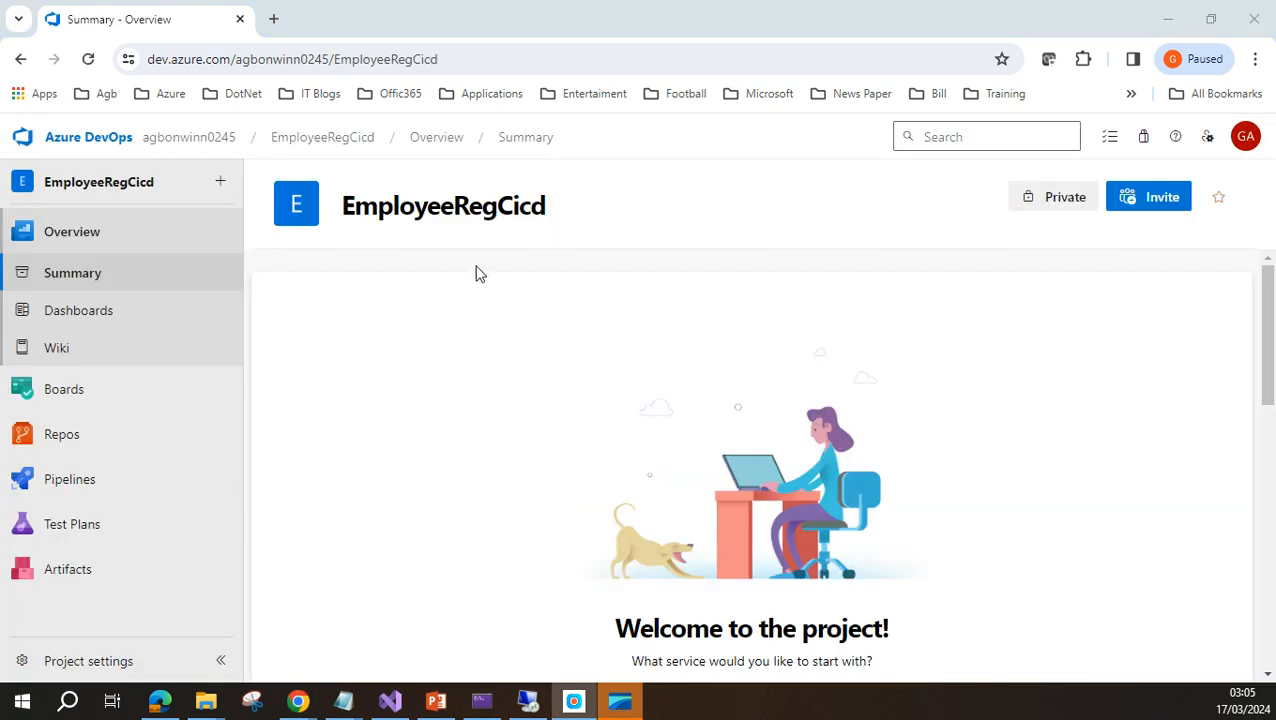
Start a new pipeline in the EmployeeRegCicd project with GitHub as the code source.
{"action": "mouse_move", "coordinate": [148, 380]}
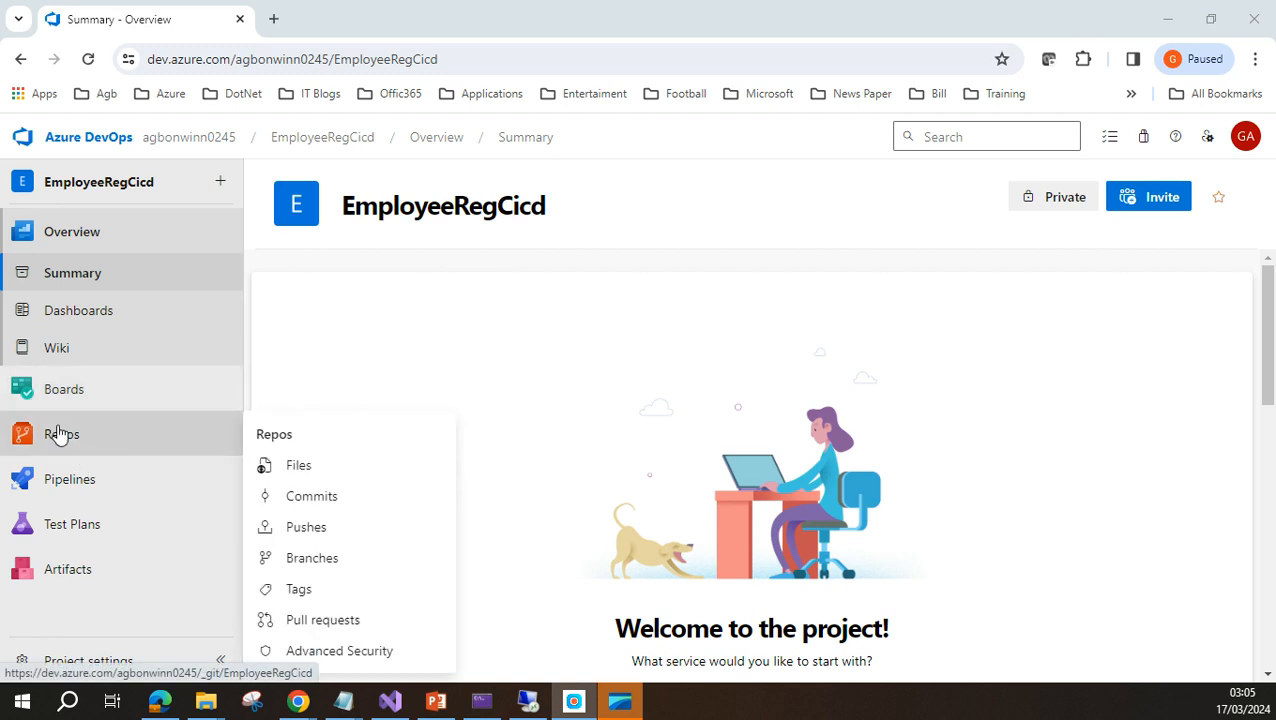
{"action": "left_click", "coordinate": [57, 433]}
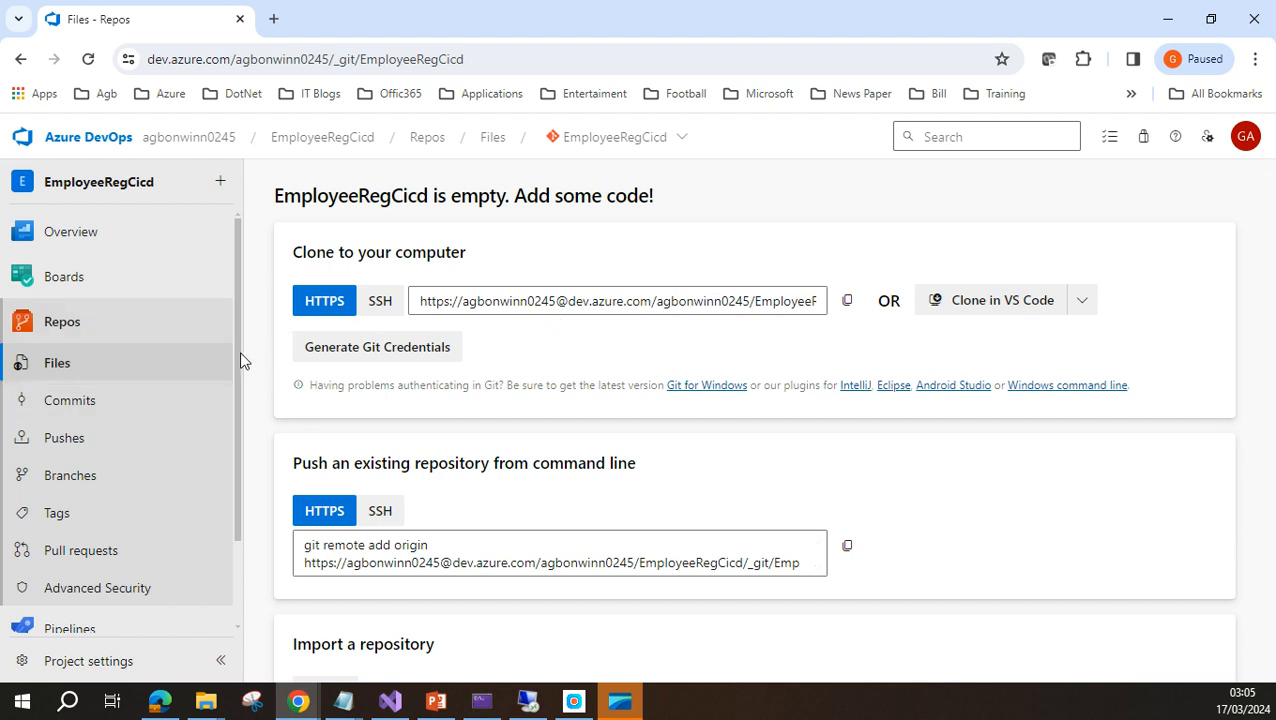
{"action": "scroll", "coordinate": [205, 484], "scroll_direction": "down", "scroll_amount": 2}
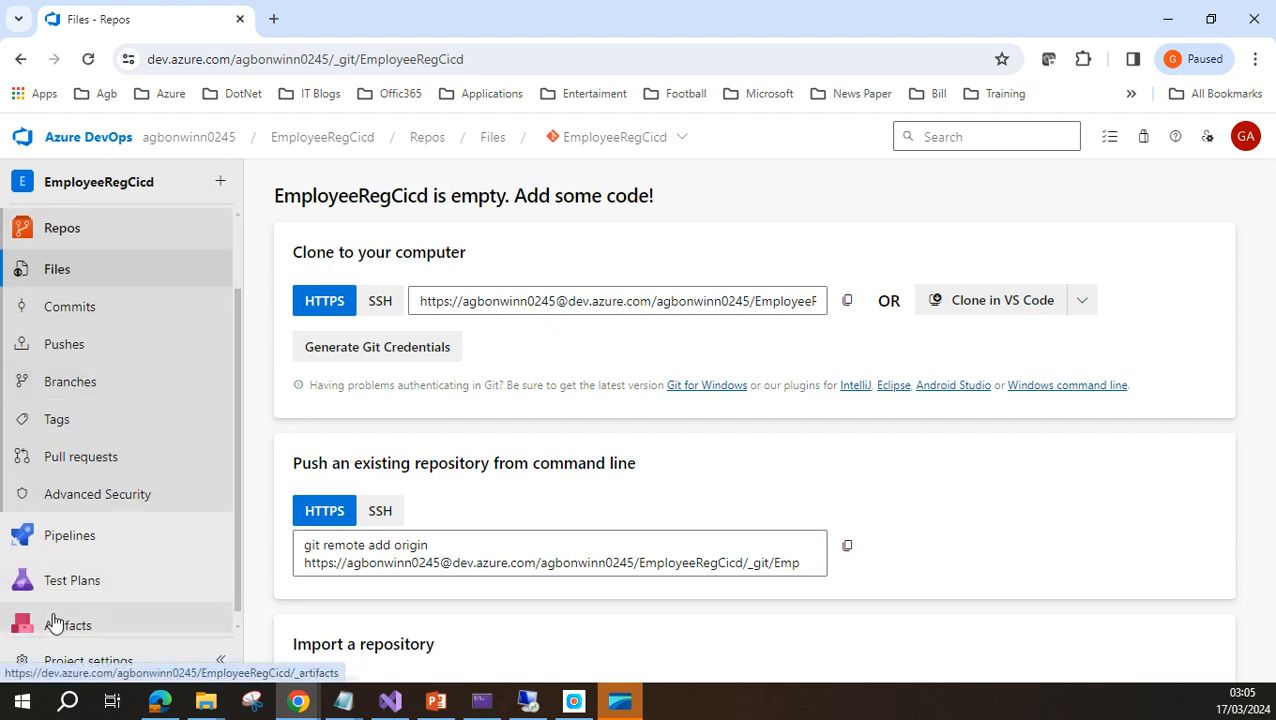
{"action": "left_click", "coordinate": [78, 534]}
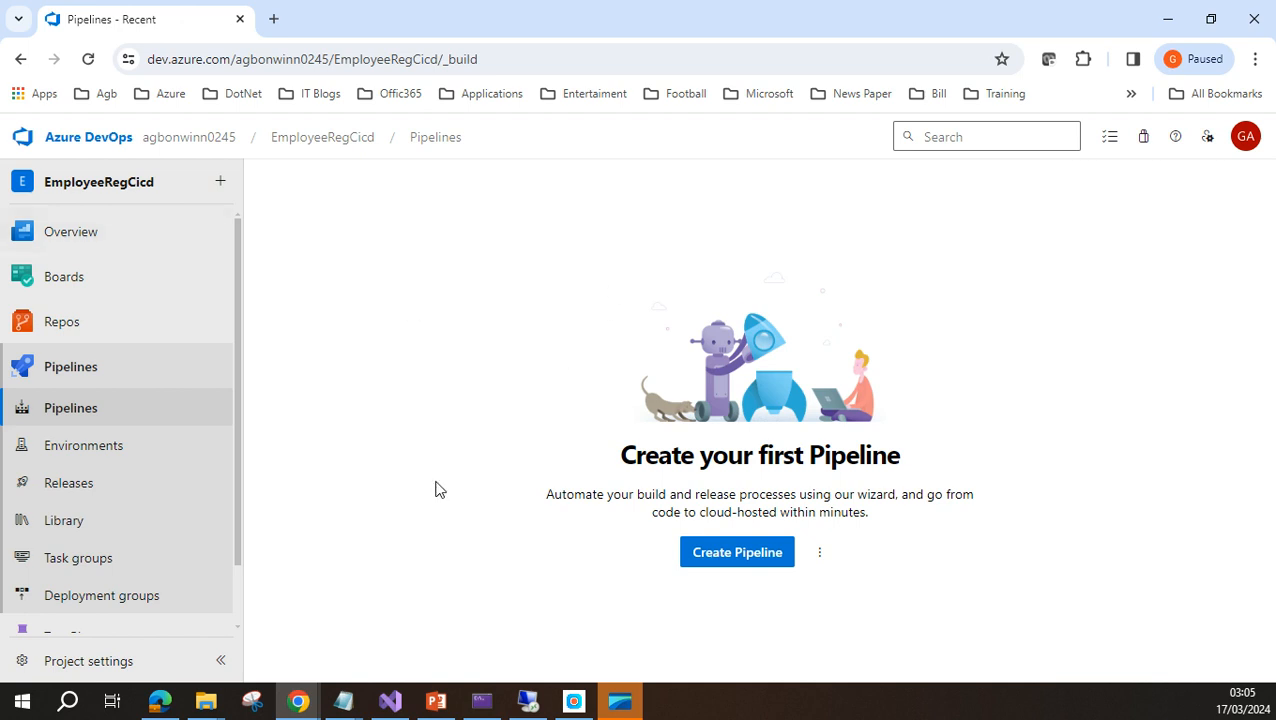
{"action": "left_click", "coordinate": [762, 560]}
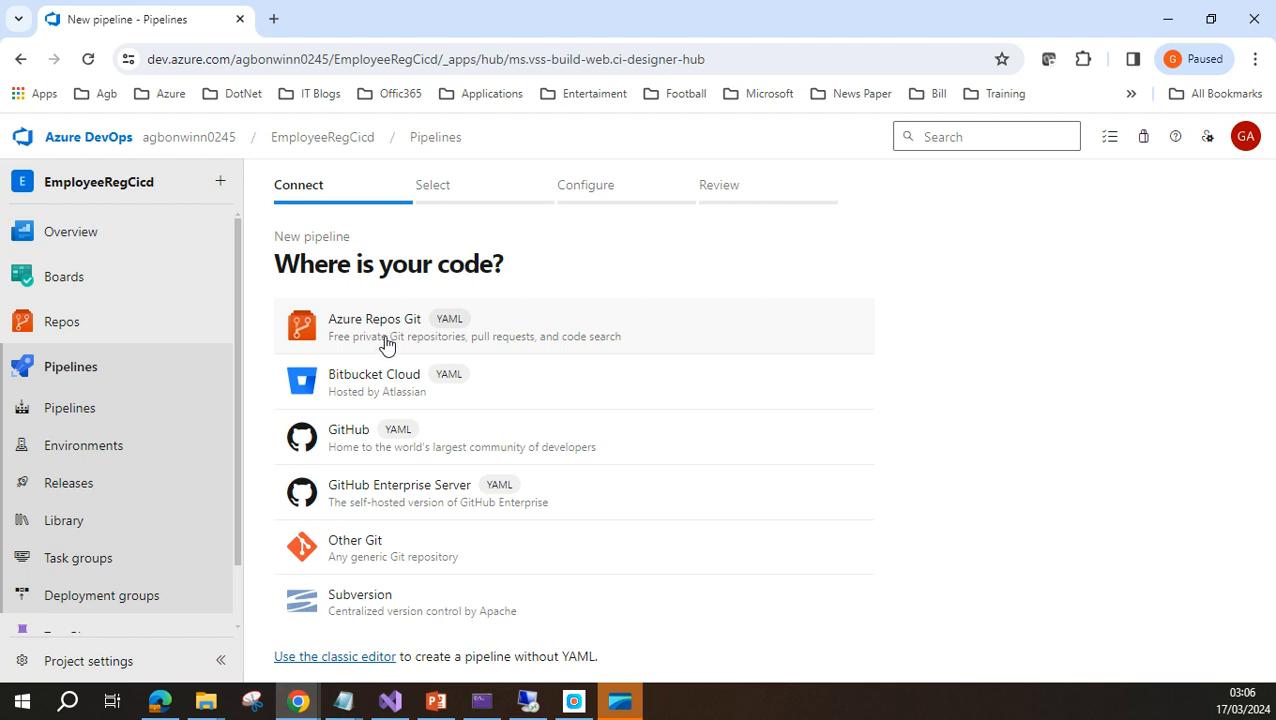
{"action": "left_click", "coordinate": [358, 446]}
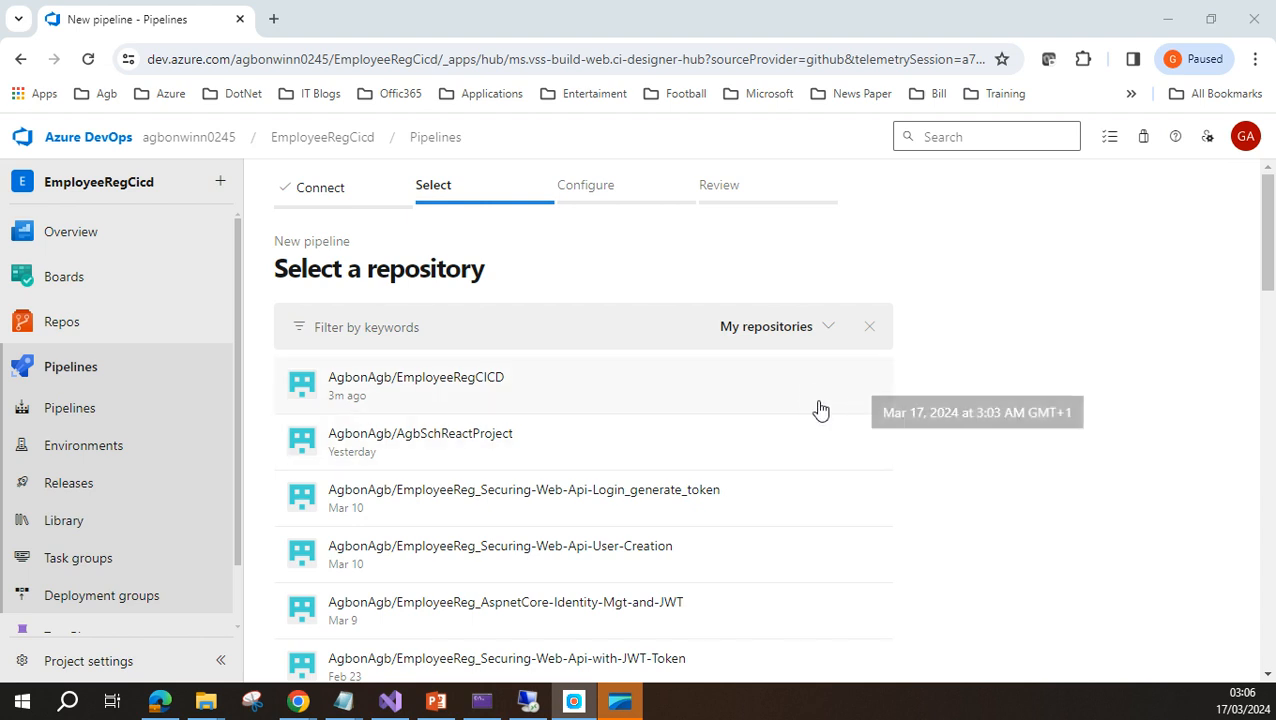
Select the EmployeeRegCICD repository as the source for the new pipeline.
{"action": "scroll", "coordinate": [820, 410], "scroll_direction": "down", "scroll_amount": 3}
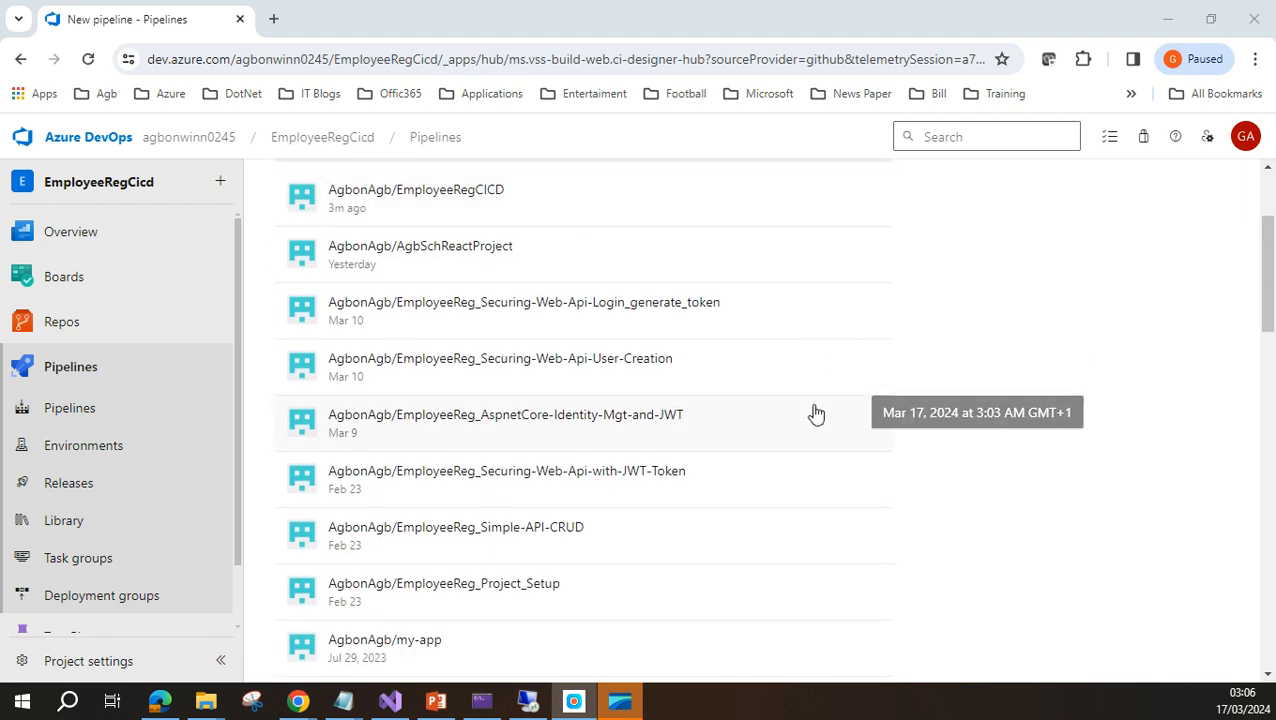
{"action": "scroll", "coordinate": [816, 413], "scroll_direction": "up", "scroll_amount": 2}
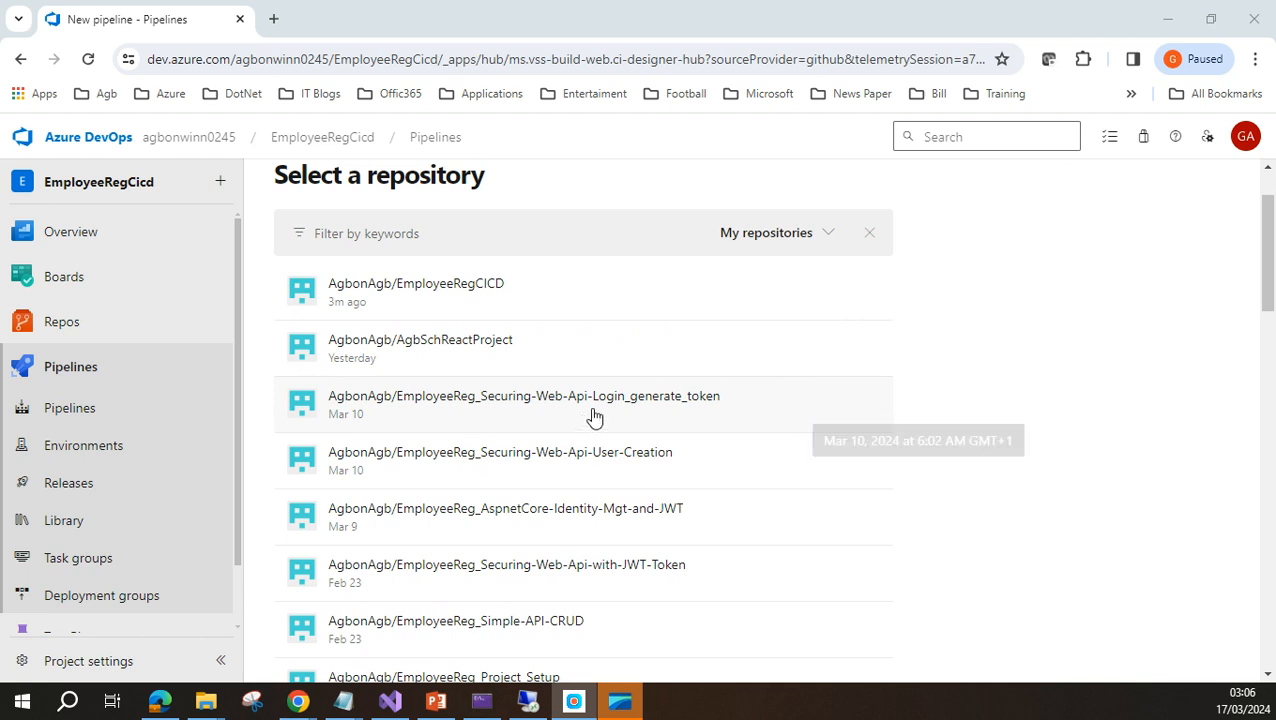
{"action": "left_click", "coordinate": [548, 290]}
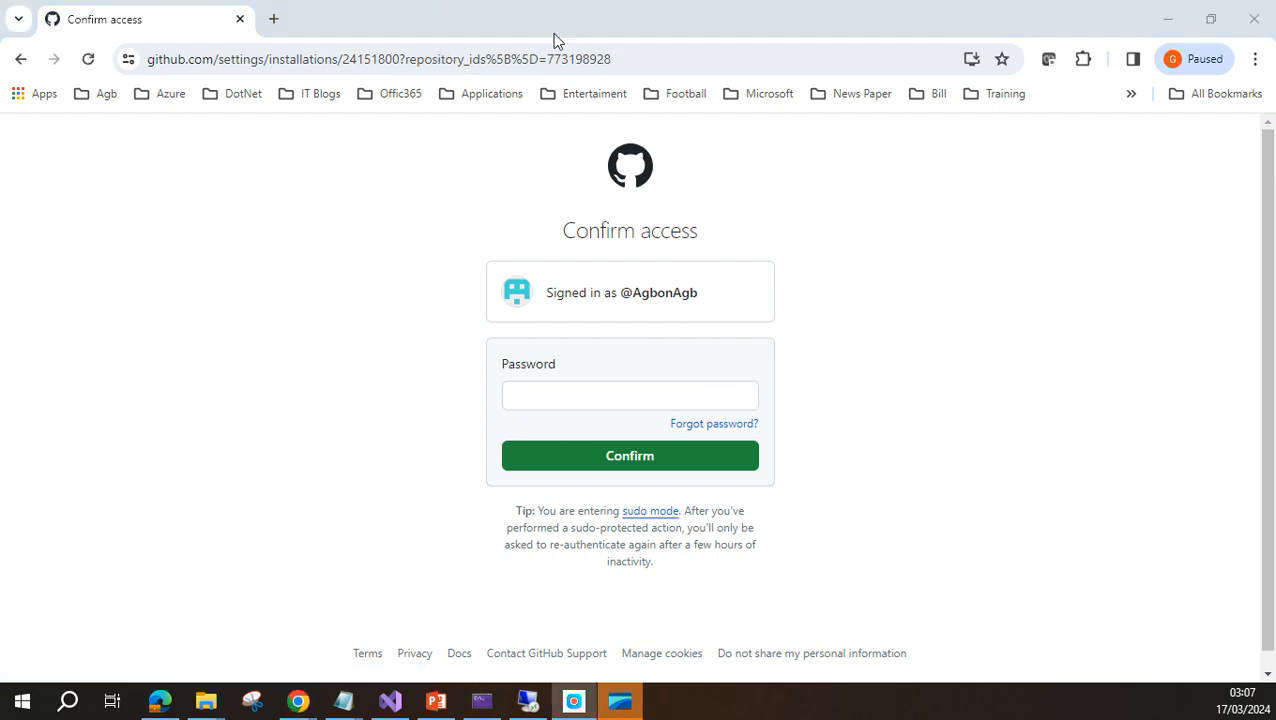
Enter the GitHub account password and confirm access to the Azure Pipelines installation settings.
{"action": "left_click", "coordinate": [564, 398]}
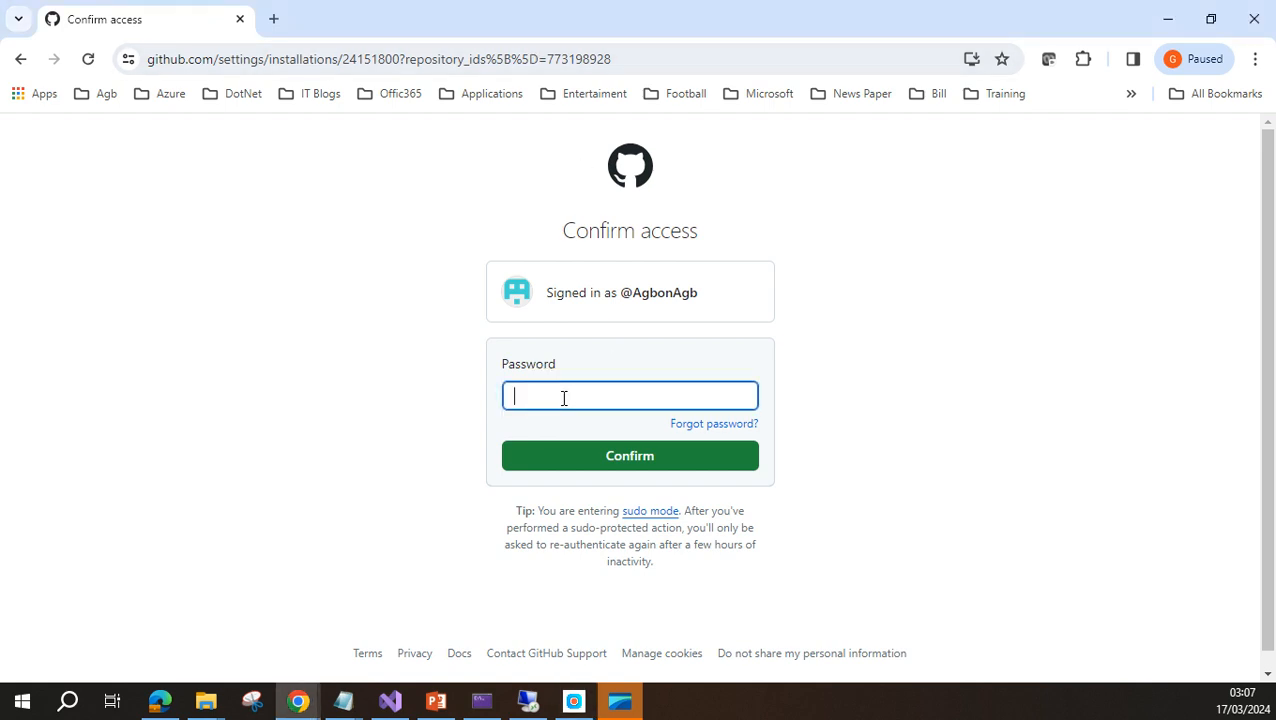
{"action": "key", "text": "ctrl+v"}
{"action": "left_click", "coordinate": [578, 458]}
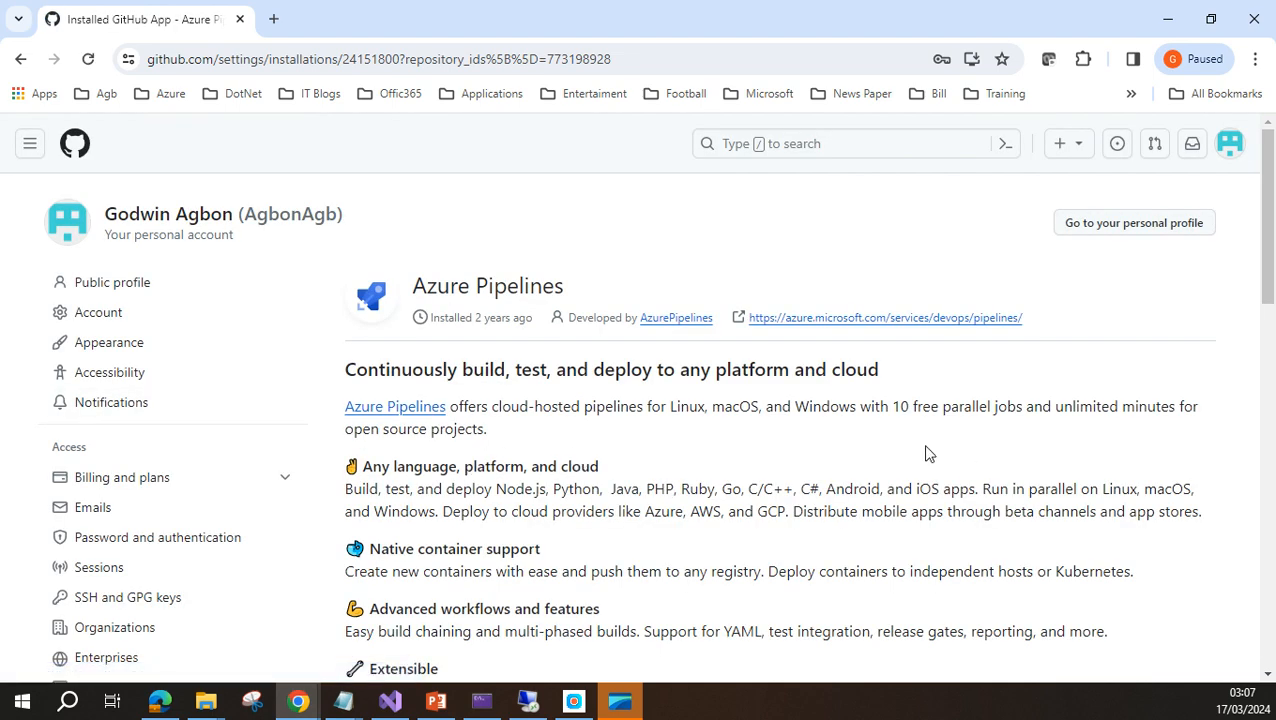
Remove the EmployeeReg_Securing-Web-Api-Login repository from Azure Pipelines' access, leaving only EmployeeRegCICD selected, and approve the installation.
{"action": "scroll", "coordinate": [925, 453], "scroll_direction": "down", "scroll_amount": 1}
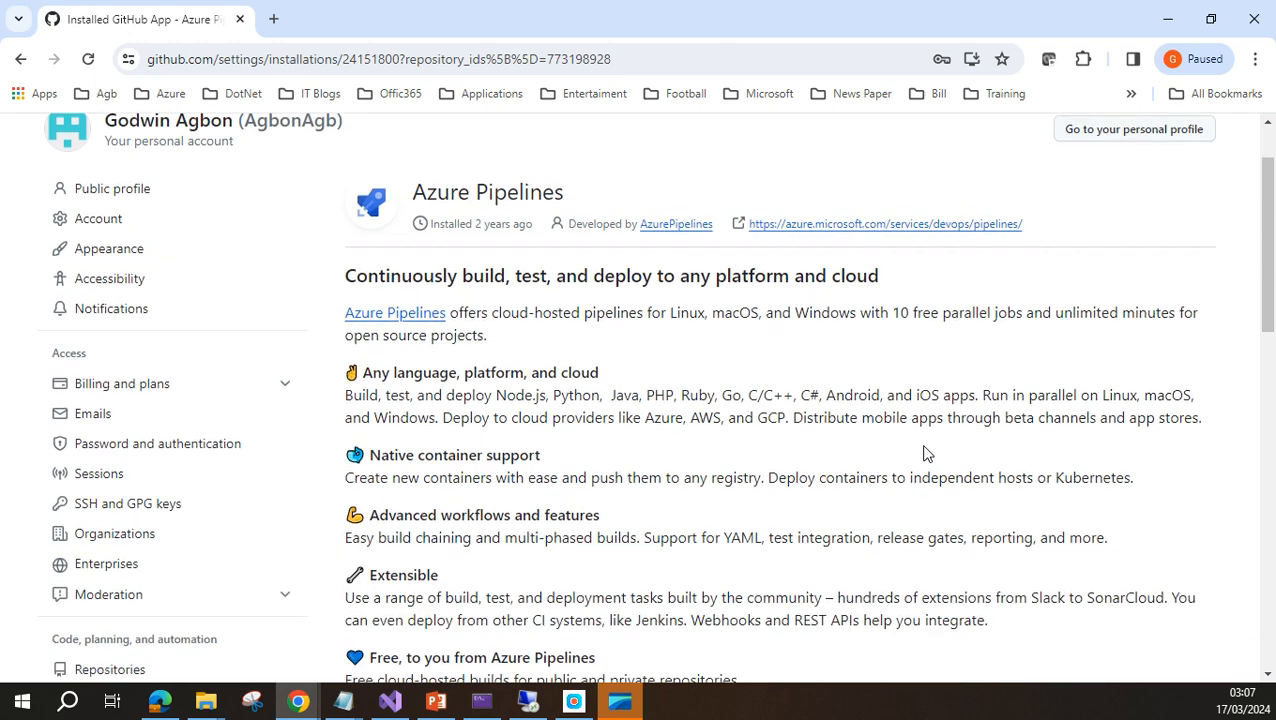
{"action": "scroll", "coordinate": [925, 453], "scroll_direction": "down", "scroll_amount": 3}
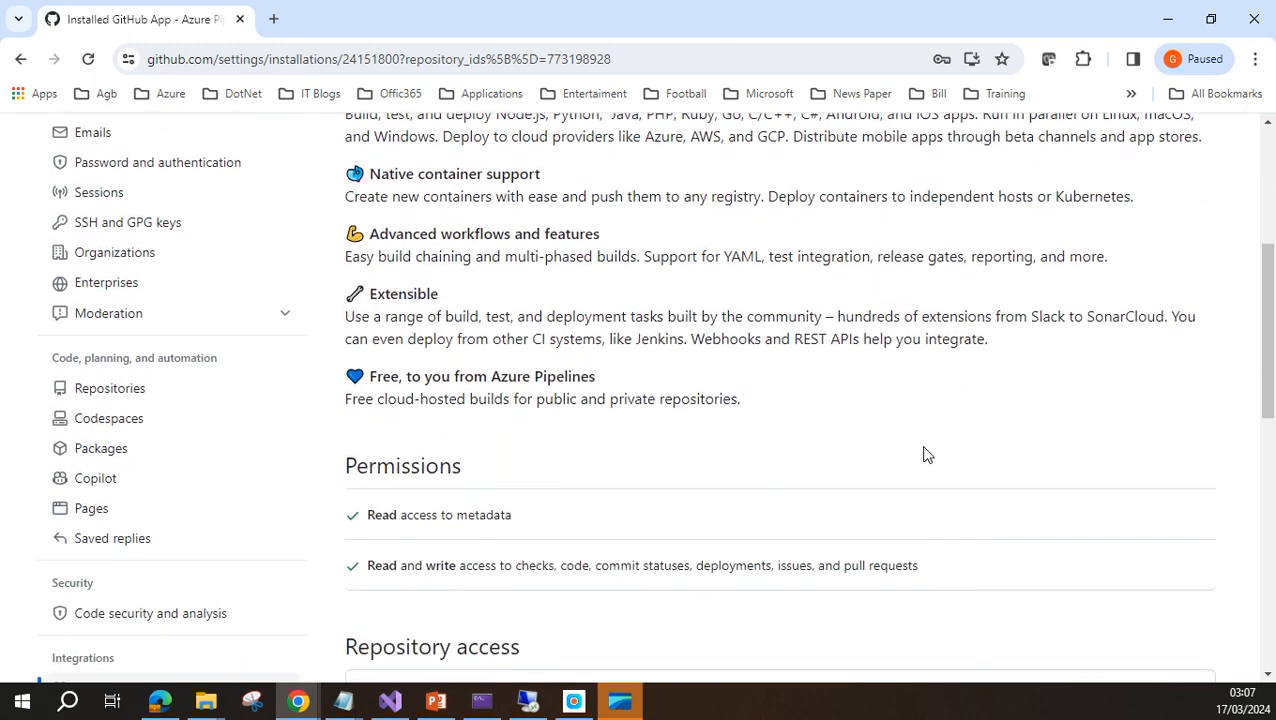
{"action": "scroll", "coordinate": [925, 453], "scroll_direction": "down", "scroll_amount": 4}
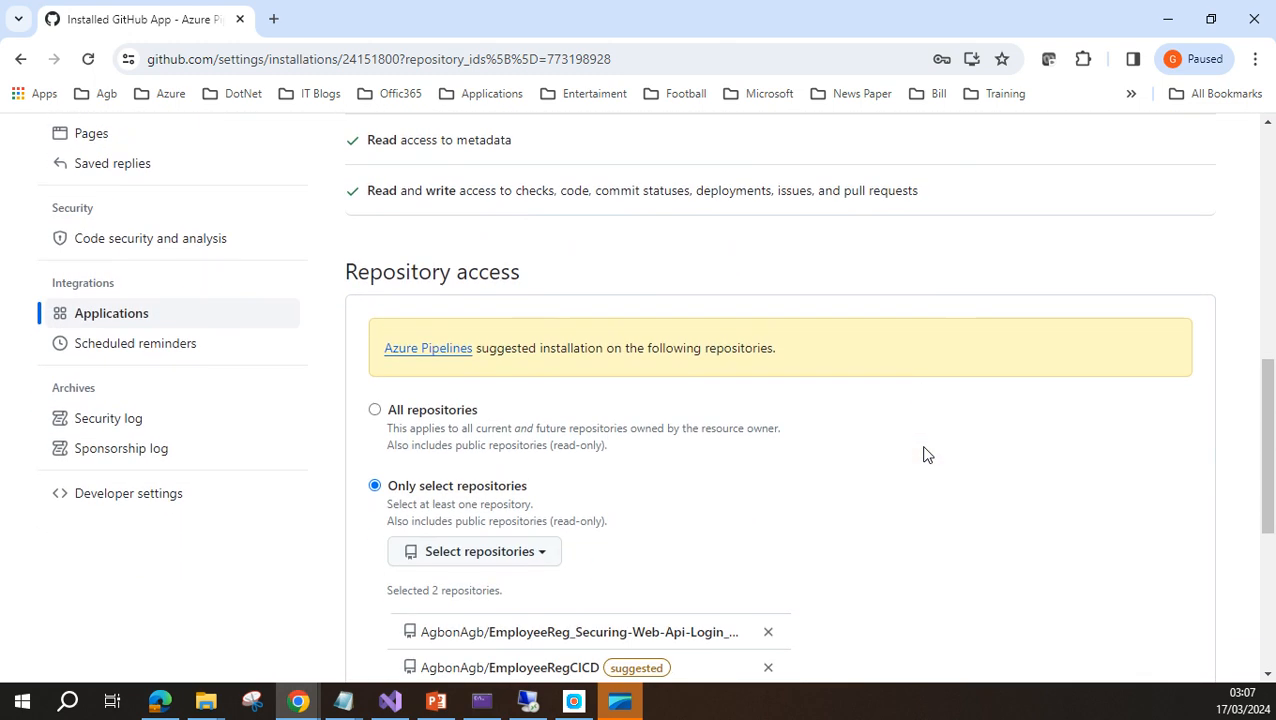
{"action": "scroll", "coordinate": [925, 453], "scroll_direction": "down", "scroll_amount": 2}
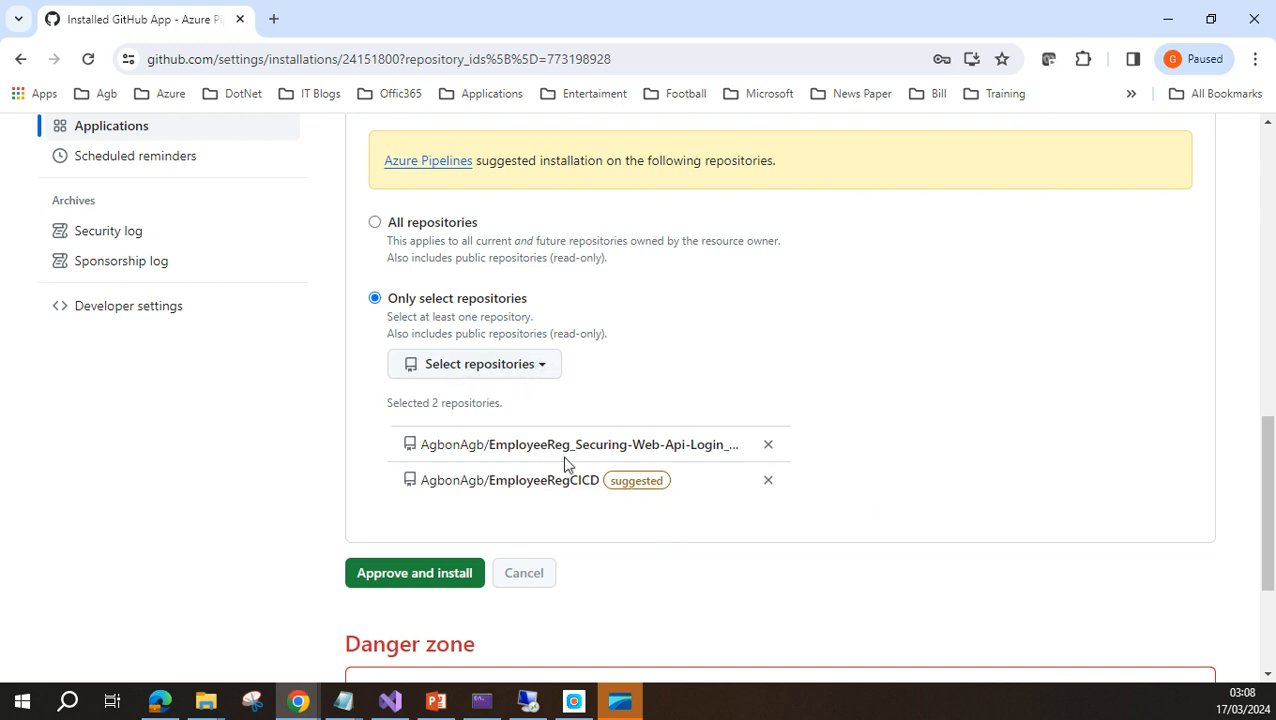
{"action": "left_click", "coordinate": [768, 445]}
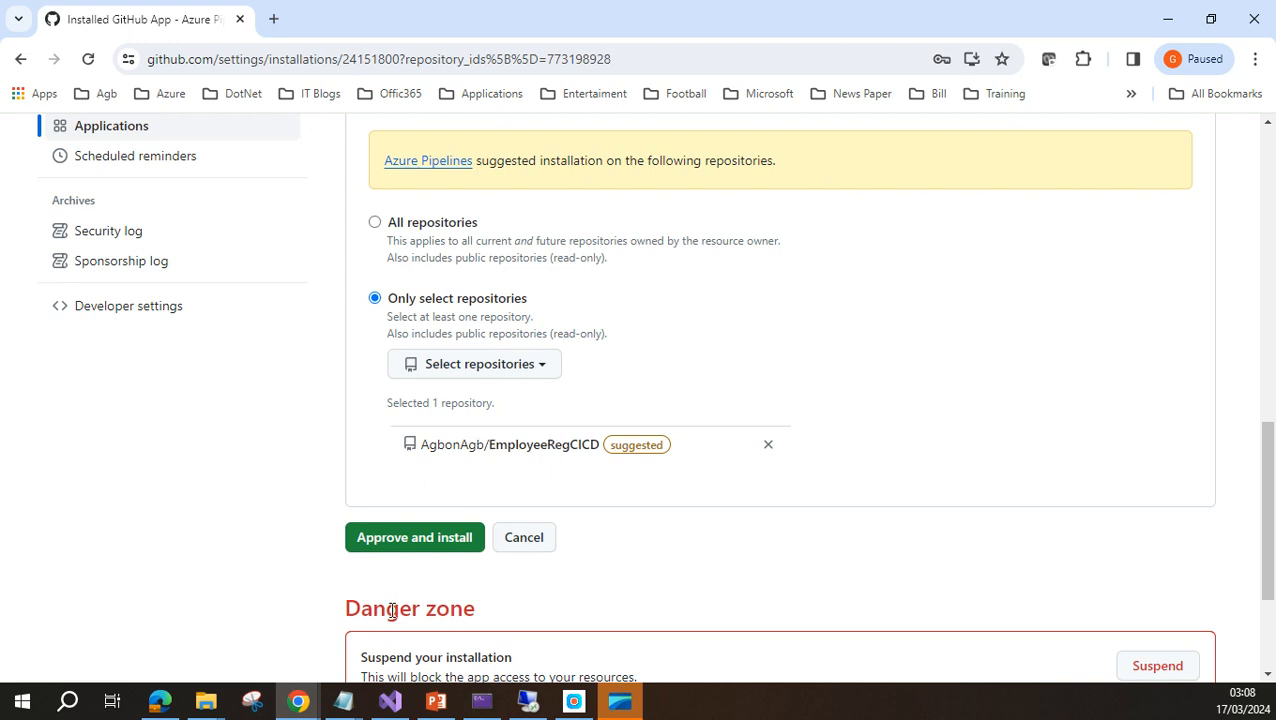
{"action": "left_click", "coordinate": [423, 546]}
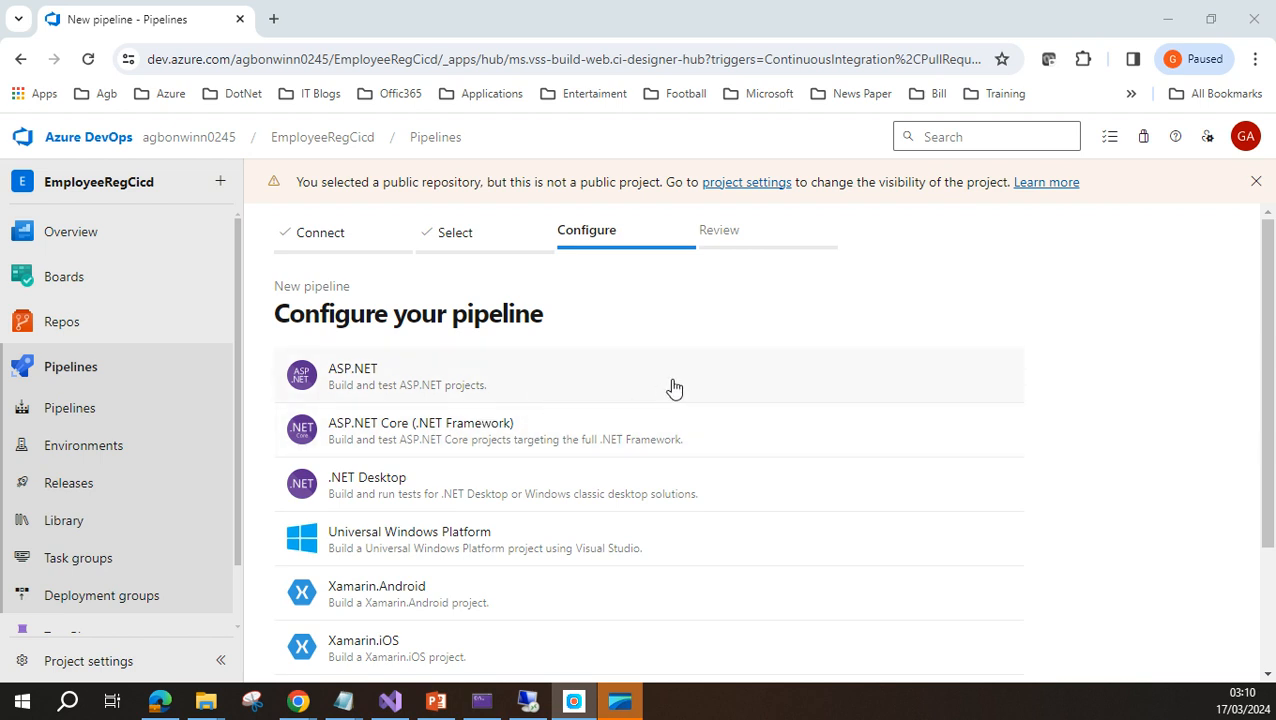
Configure the pipeline with the ASP.NET Core (.NET Framework) template and review the generated azure-pipelines.yml down to the VSTest task.
{"action": "left_click", "coordinate": [537, 437]}
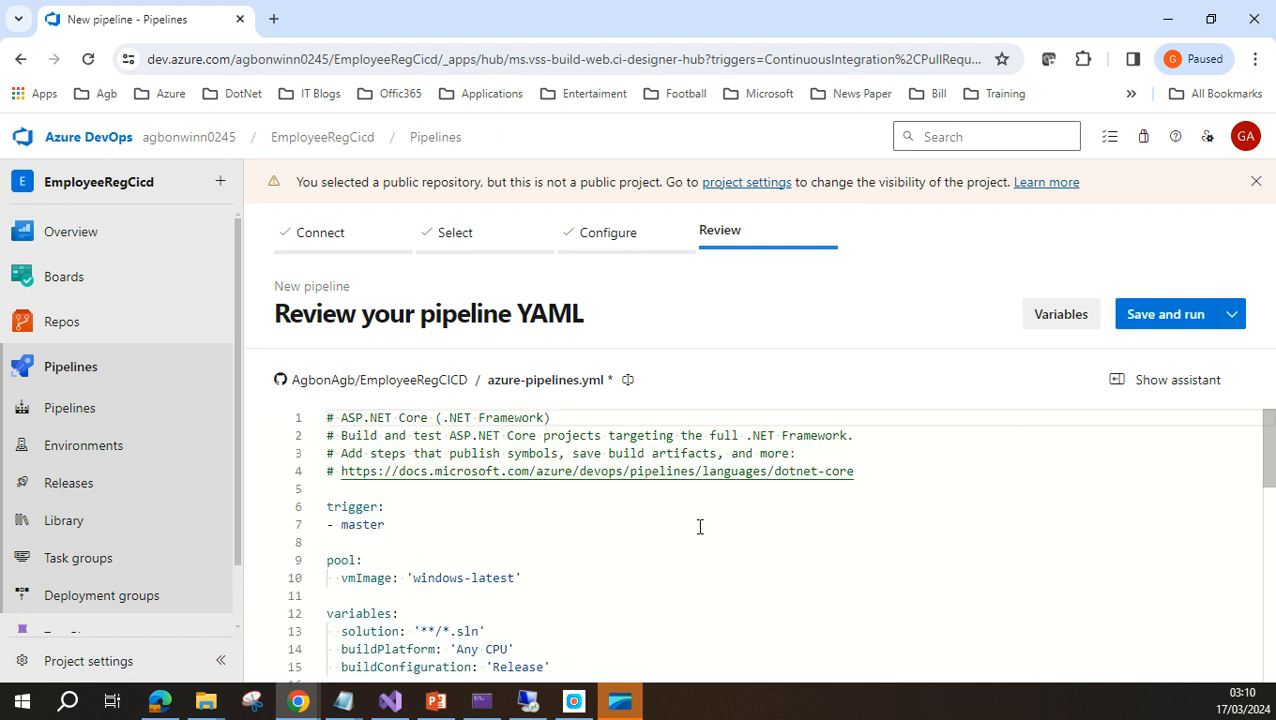
{"action": "scroll", "coordinate": [716, 532], "scroll_direction": "down", "scroll_amount": 1}
{"action": "scroll", "coordinate": [718, 535], "scroll_direction": "down", "scroll_amount": 2}
{"action": "scroll", "coordinate": [735, 544], "scroll_direction": "up", "scroll_amount": 1}
{"action": "scroll", "coordinate": [727, 552], "scroll_direction": "down", "scroll_amount": 1}
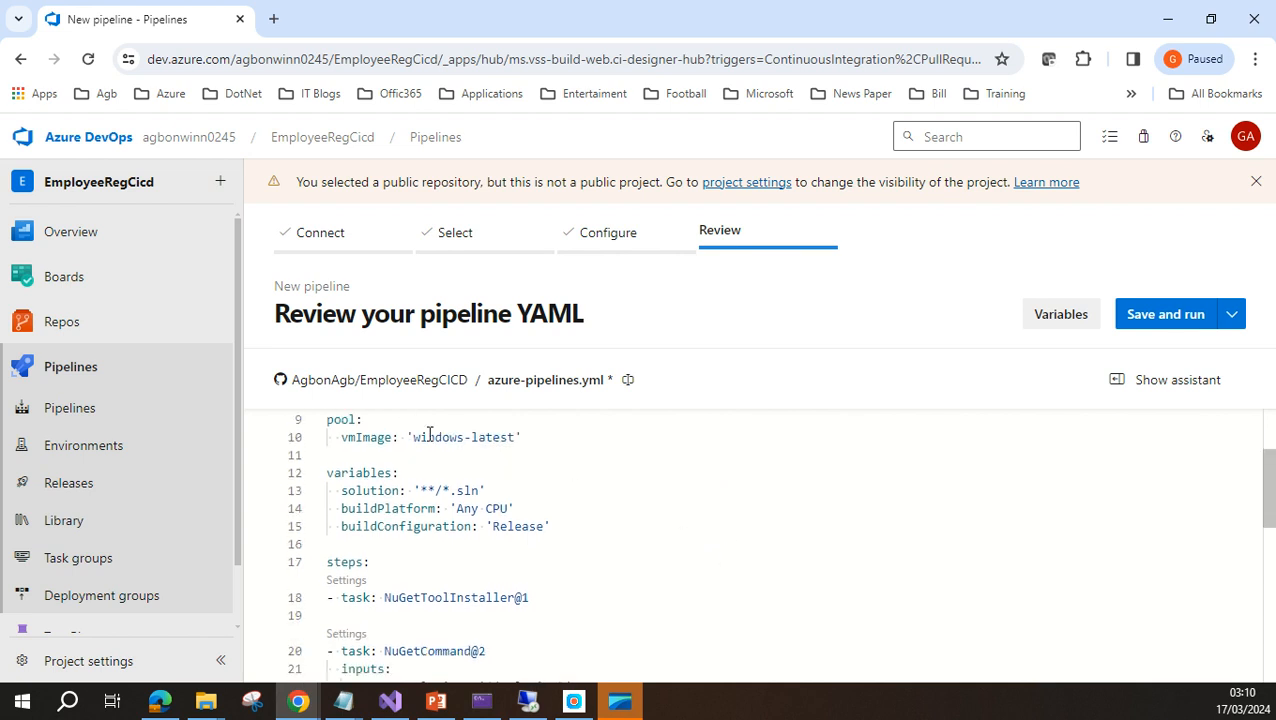
{"action": "scroll", "coordinate": [652, 515], "scroll_direction": "down", "scroll_amount": 2}
{"action": "scroll", "coordinate": [655, 519], "scroll_direction": "down", "scroll_amount": 3}
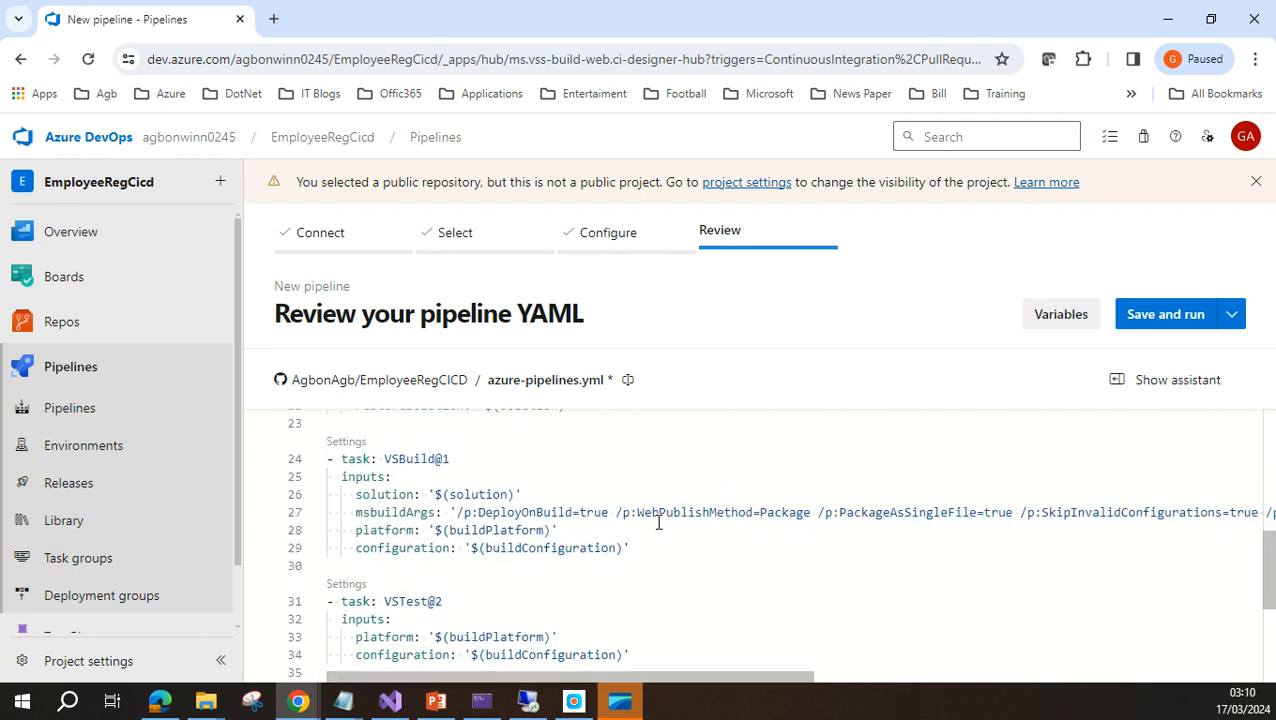
{"action": "scroll", "coordinate": [689, 545], "scroll_direction": "down", "scroll_amount": 2}
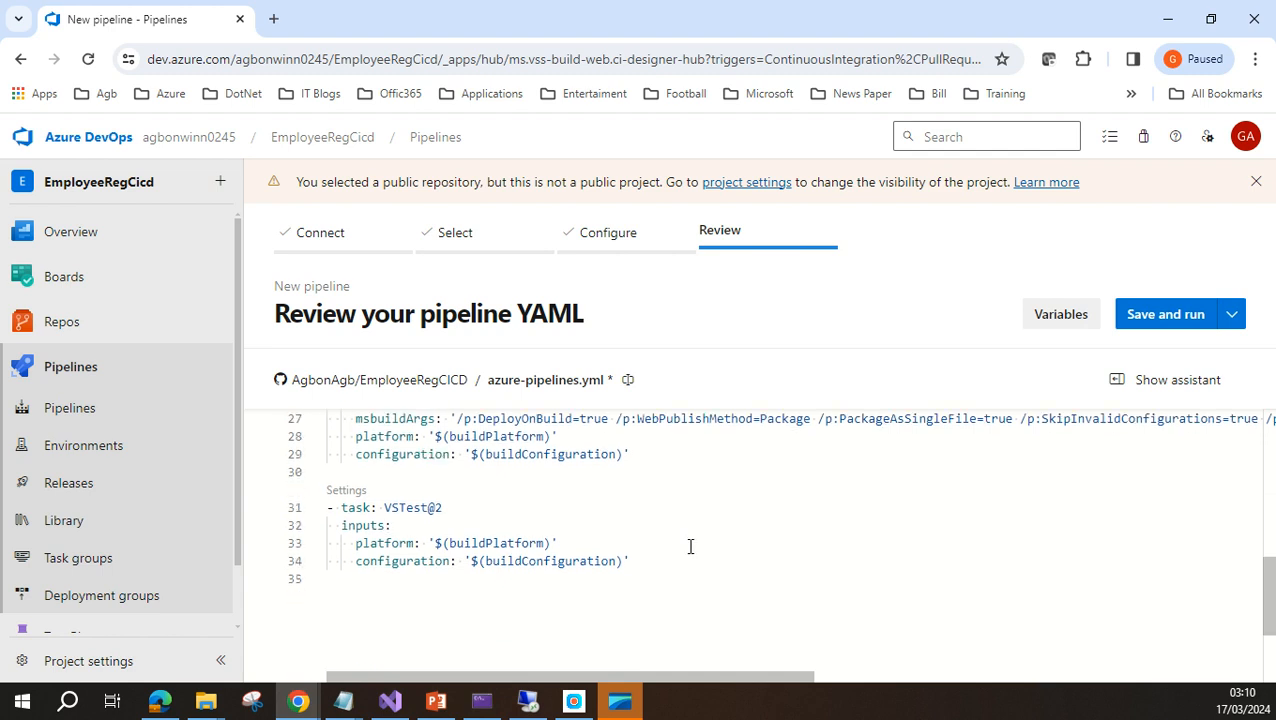
{"action": "scroll", "coordinate": [690, 547], "scroll_direction": "down", "scroll_amount": 1}
{"action": "scroll", "coordinate": [690, 547], "scroll_direction": "up", "scroll_amount": 1}
{"action": "scroll", "coordinate": [689, 548], "scroll_direction": "up", "scroll_amount": 1}
{"action": "scroll", "coordinate": [687, 550], "scroll_direction": "up", "scroll_amount": 1}
{"action": "scroll", "coordinate": [687, 550], "scroll_direction": "down", "scroll_amount": 1}
{"action": "scroll", "coordinate": [687, 550], "scroll_direction": "down", "scroll_amount": 1}
{"action": "left_click", "coordinate": [645, 554]}
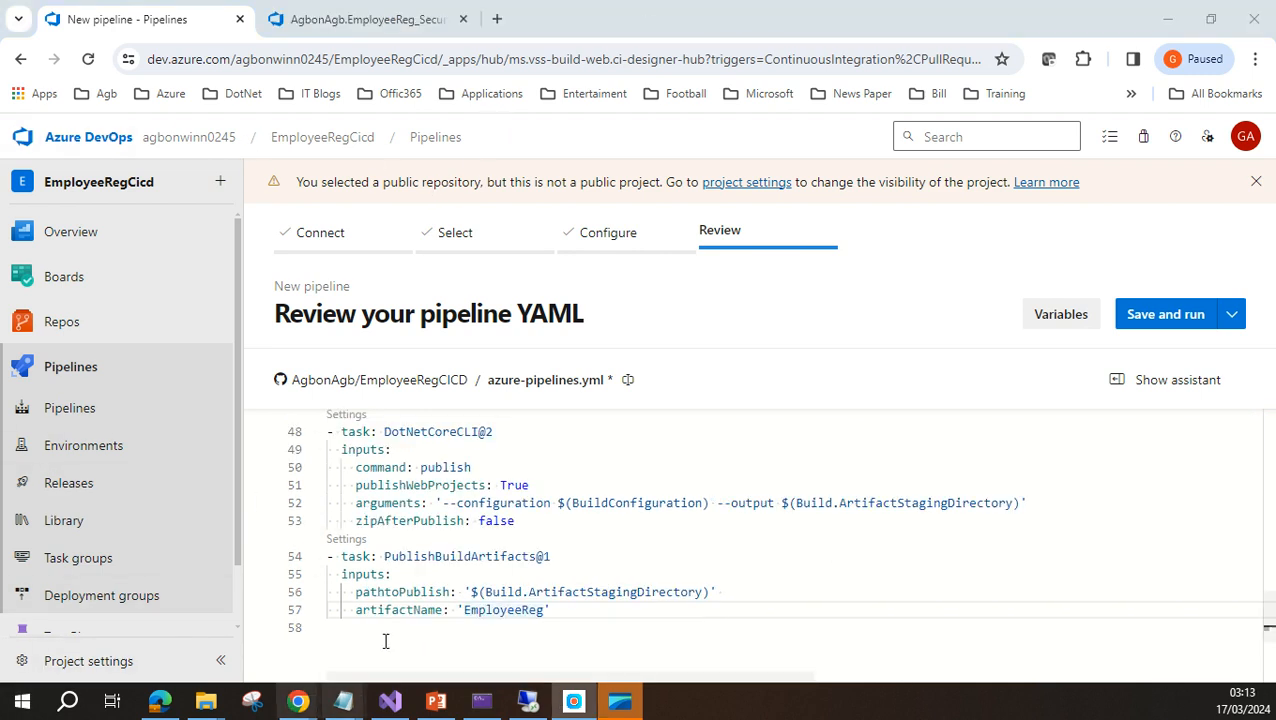
Set the artifactName of the PublishBuildArtifacts@1 task to 'EmployeeRegNew' in the pipeline YAML.
{"action": "left_click", "coordinate": [408, 612]}
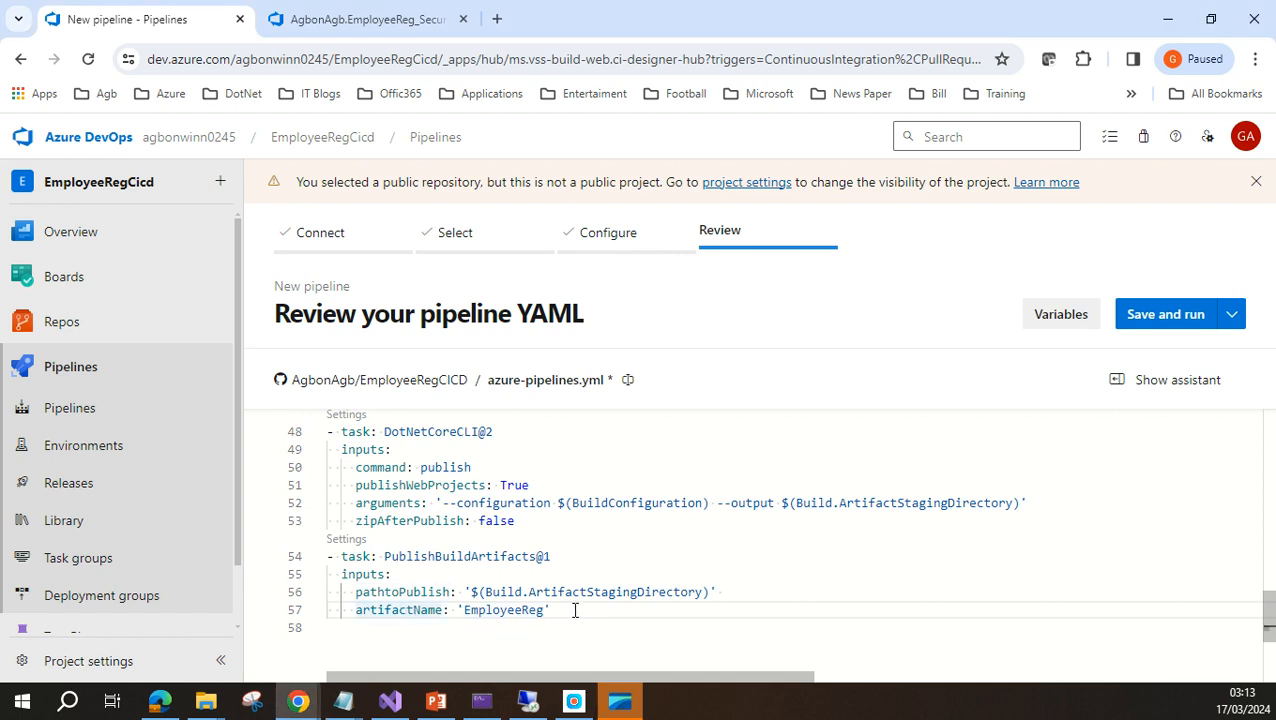
{"action": "left_click", "coordinate": [543, 610]}
{"action": "mouse_move", "coordinate": [605, 708]}
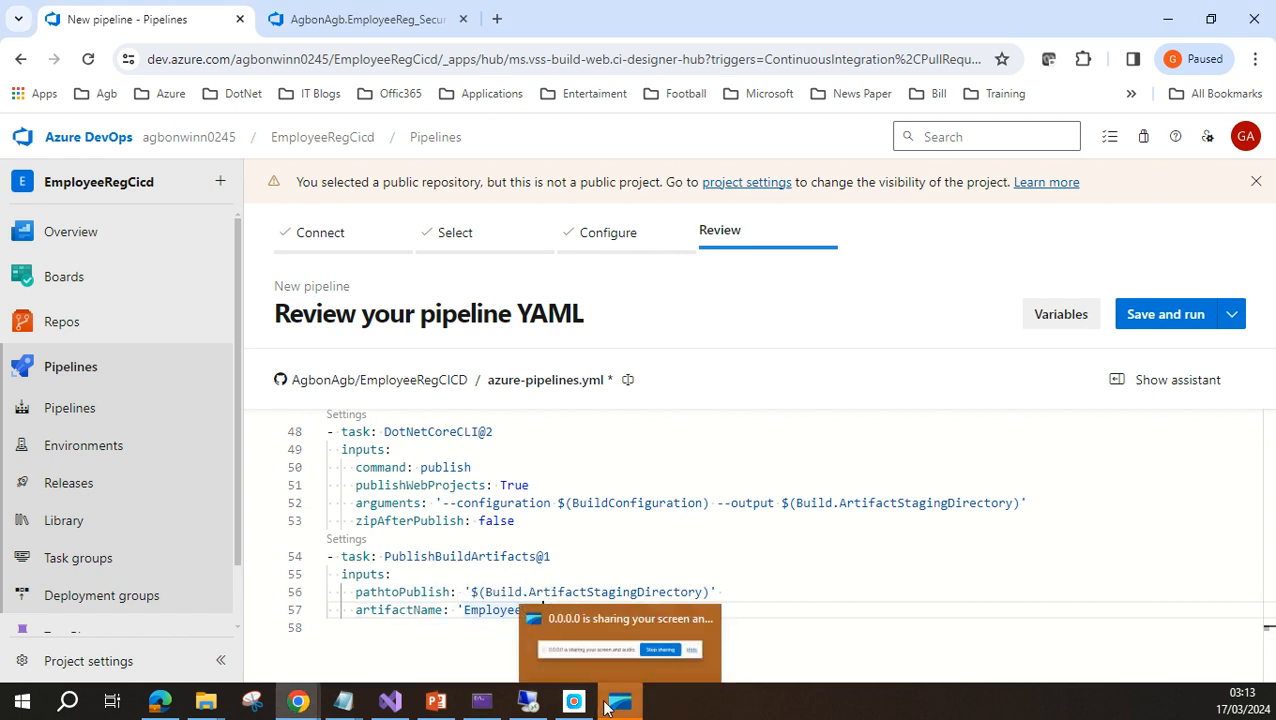
{"action": "type", "text": "New"}
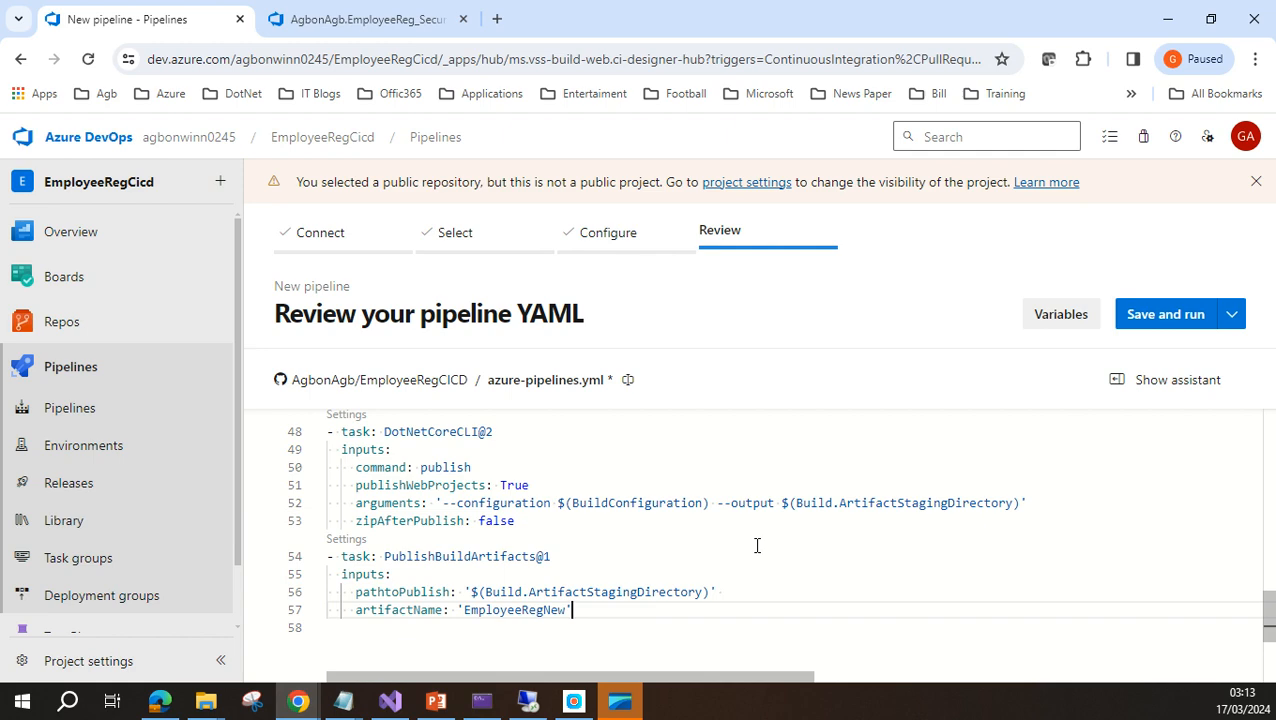
Check the master branch trigger in the YAML, then save and run the pipeline, committing directly to the master branch.
{"action": "scroll", "coordinate": [668, 560], "scroll_direction": "up", "scroll_amount": 2}
{"action": "scroll", "coordinate": [675, 557], "scroll_direction": "up", "scroll_amount": 10}
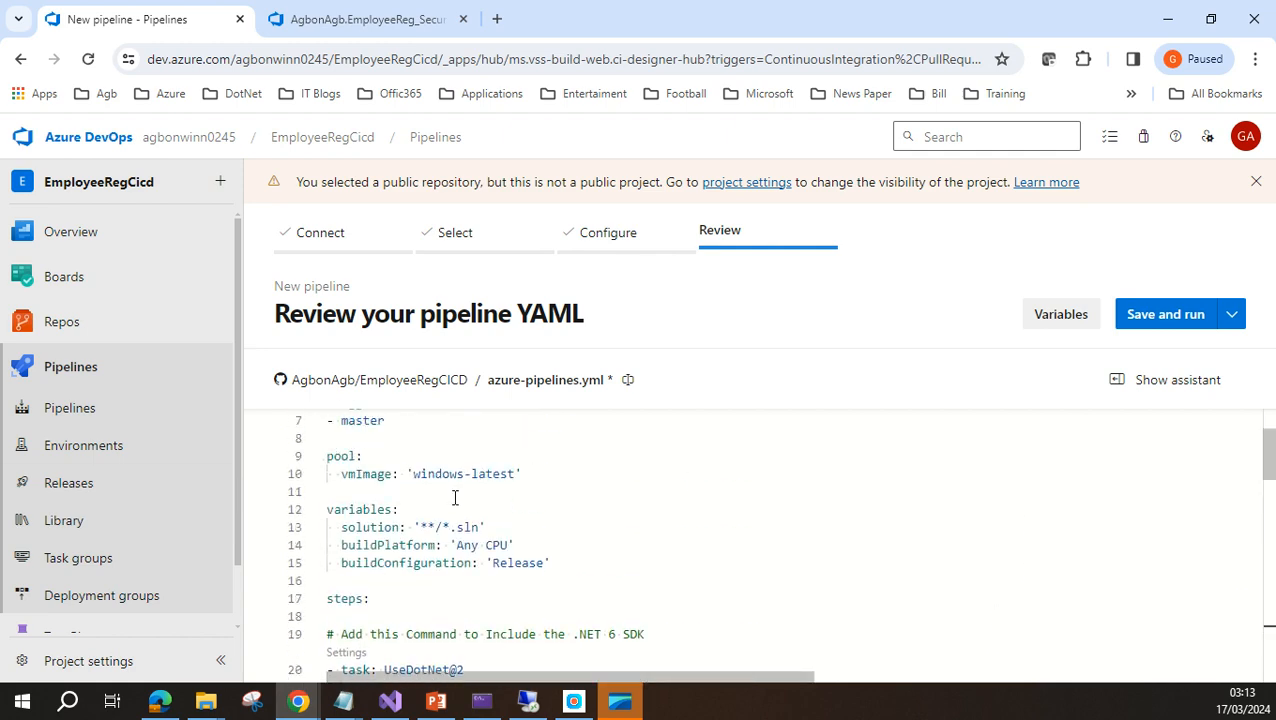
{"action": "scroll", "coordinate": [455, 496], "scroll_direction": "up", "scroll_amount": 2}
{"action": "left_click", "coordinate": [373, 526]}
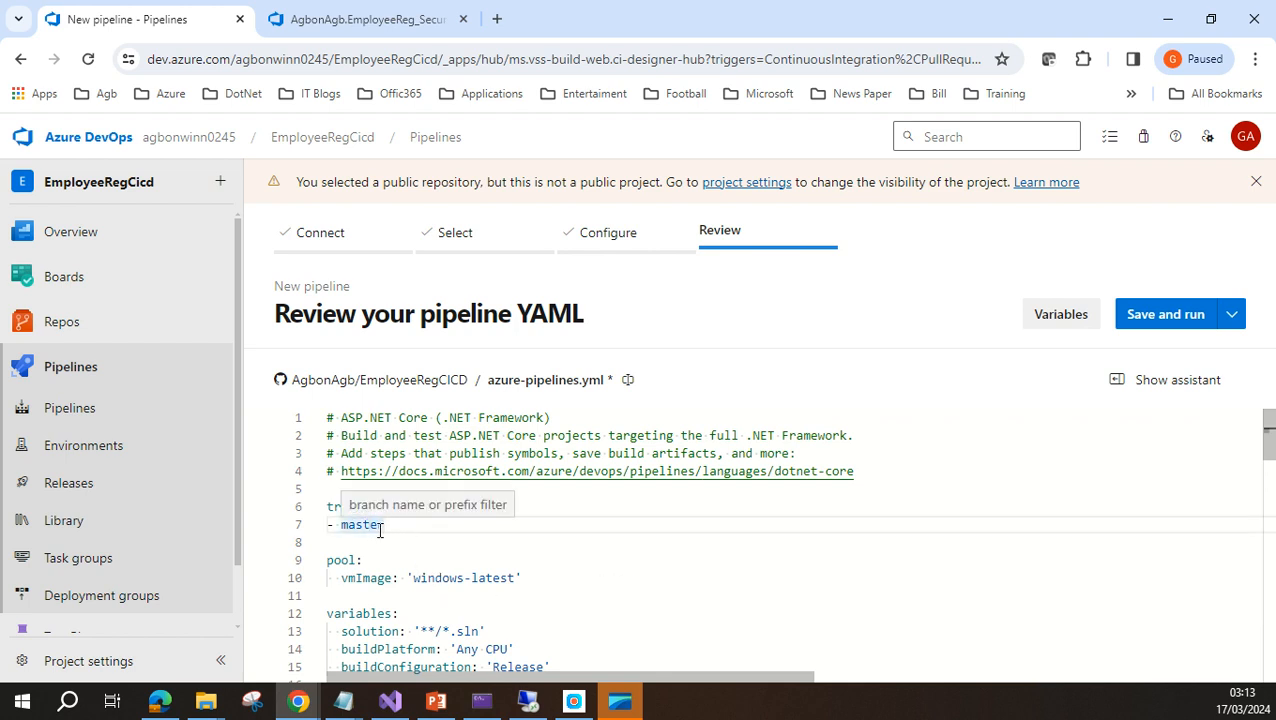
{"action": "scroll", "coordinate": [1011, 510], "scroll_direction": "down", "scroll_amount": 1}
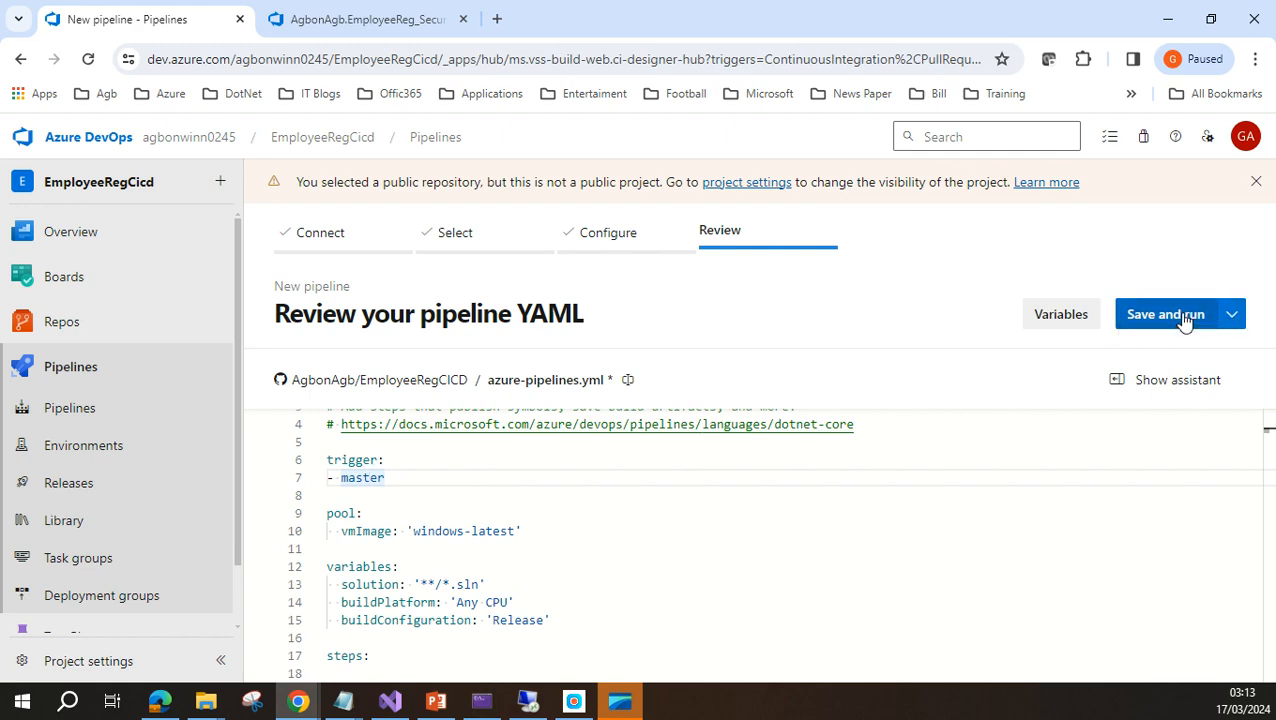
{"action": "left_click", "coordinate": [1166, 314]}
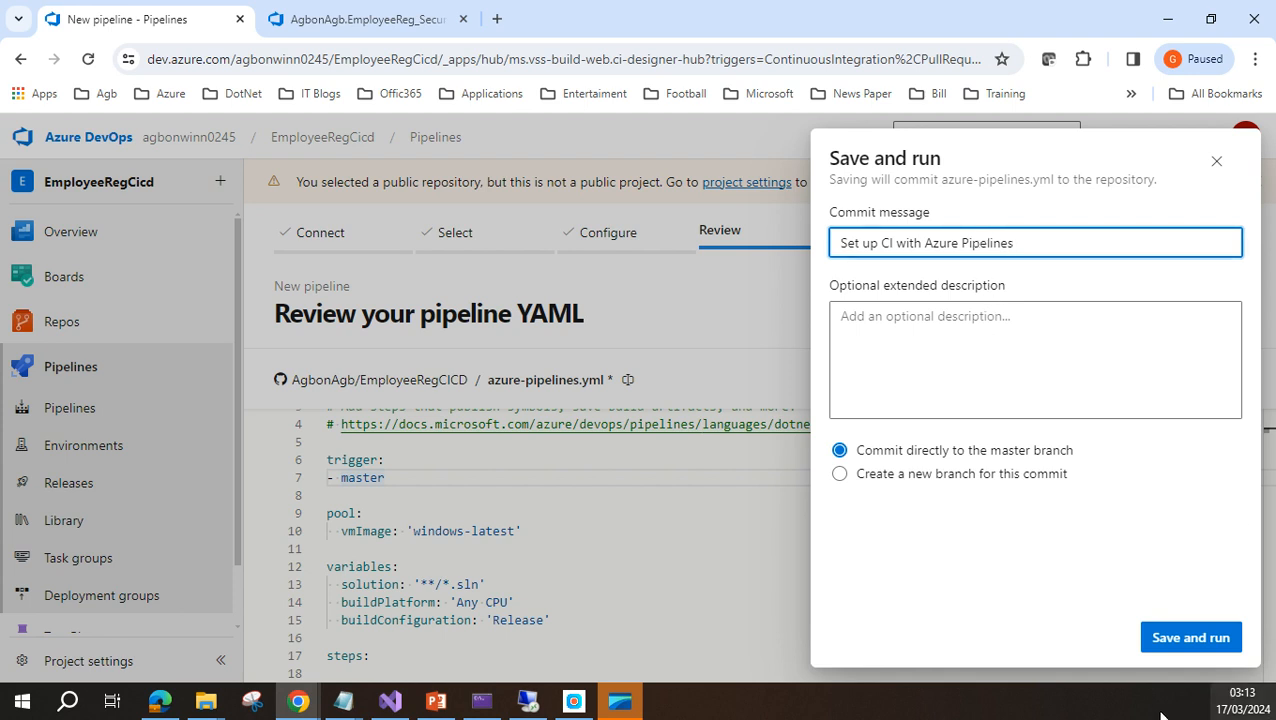
{"action": "left_click", "coordinate": [1201, 649]}
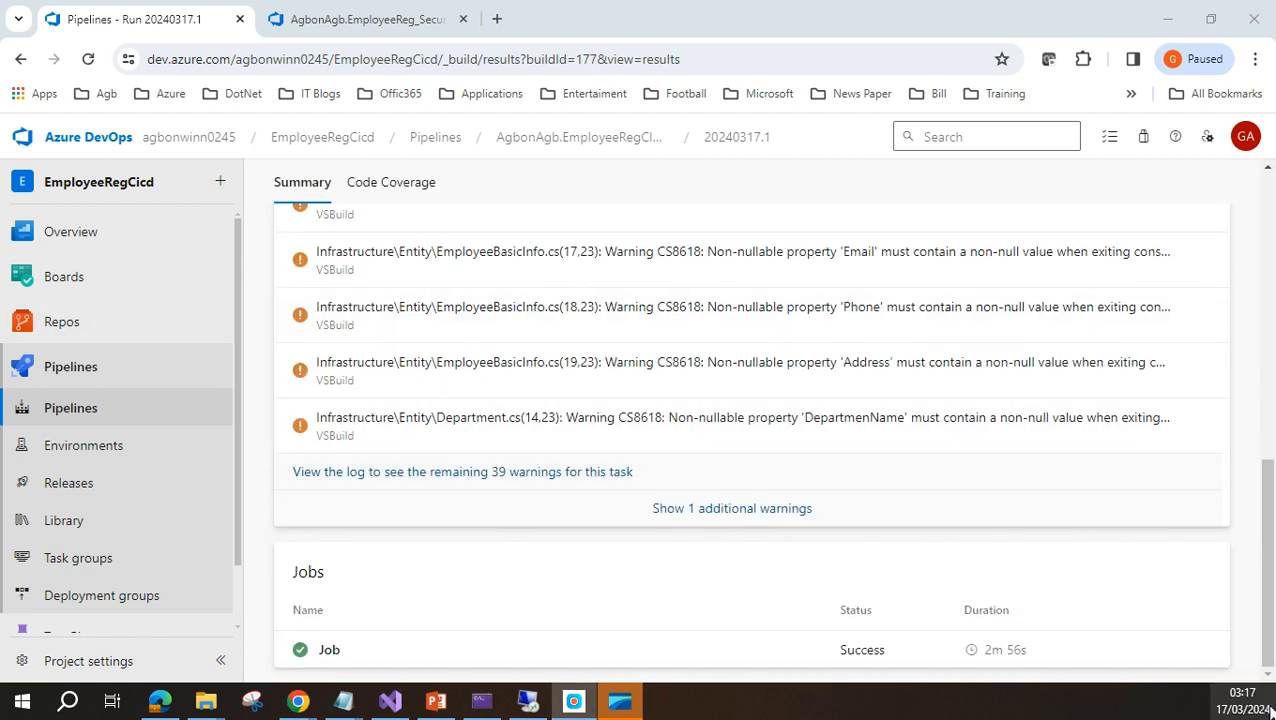
Examine the finished run's warnings and job status, and open the EmployeeRegCICD pipeline's run history from the pipelines list.
{"action": "left_click_drag", "start_coordinate": [1268, 518], "coordinate": [1273, 370]}
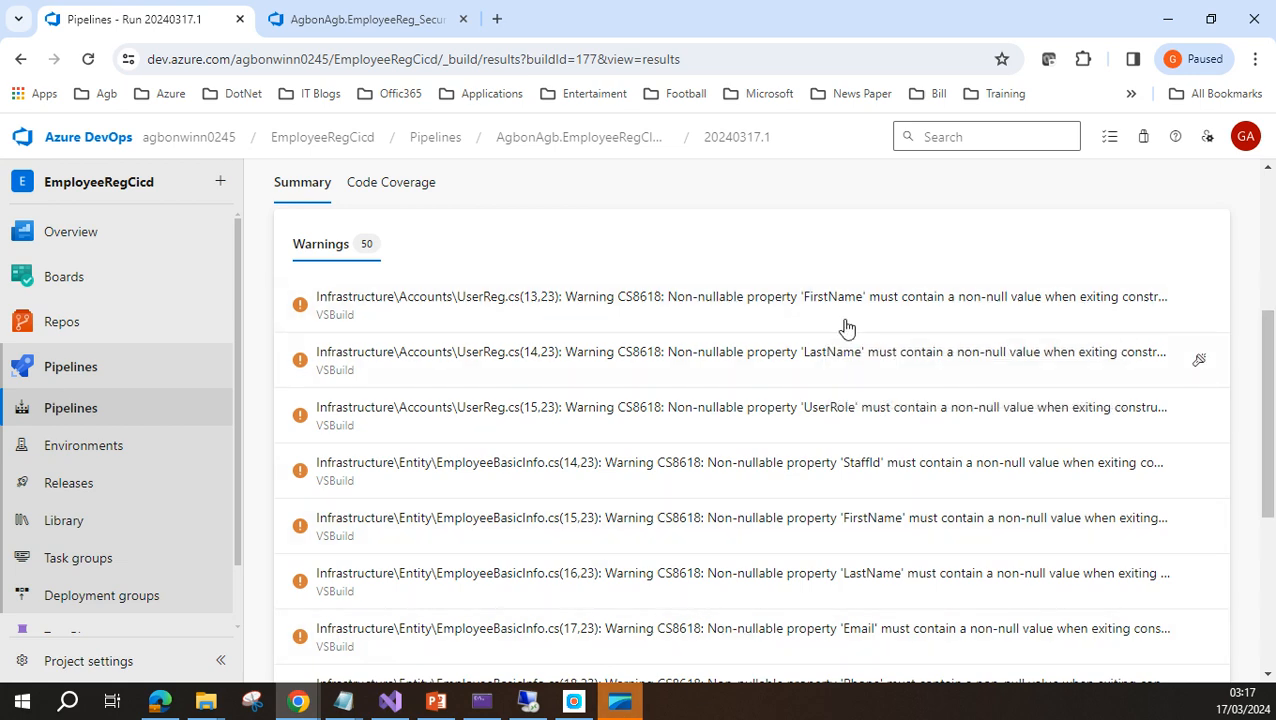
{"action": "left_click_drag", "start_coordinate": [1268, 397], "coordinate": [1272, 545]}
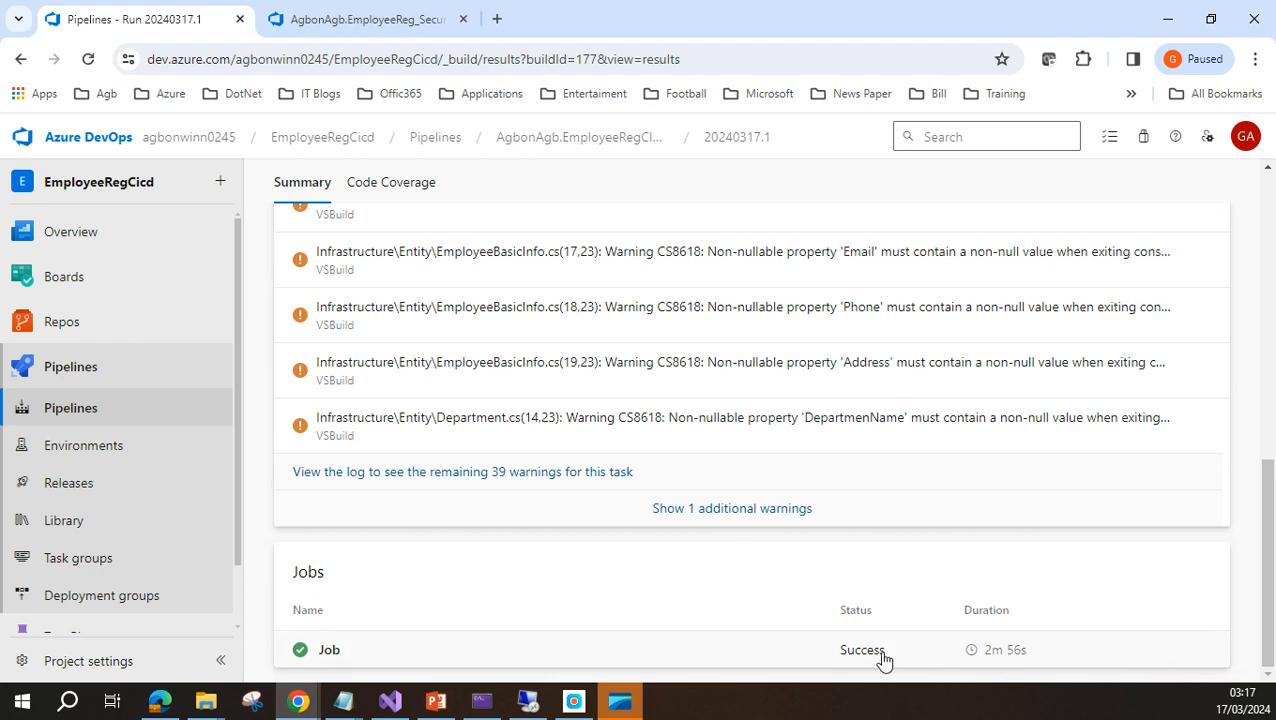
{"action": "left_click_drag", "start_coordinate": [1272, 580], "coordinate": [1272, 292]}
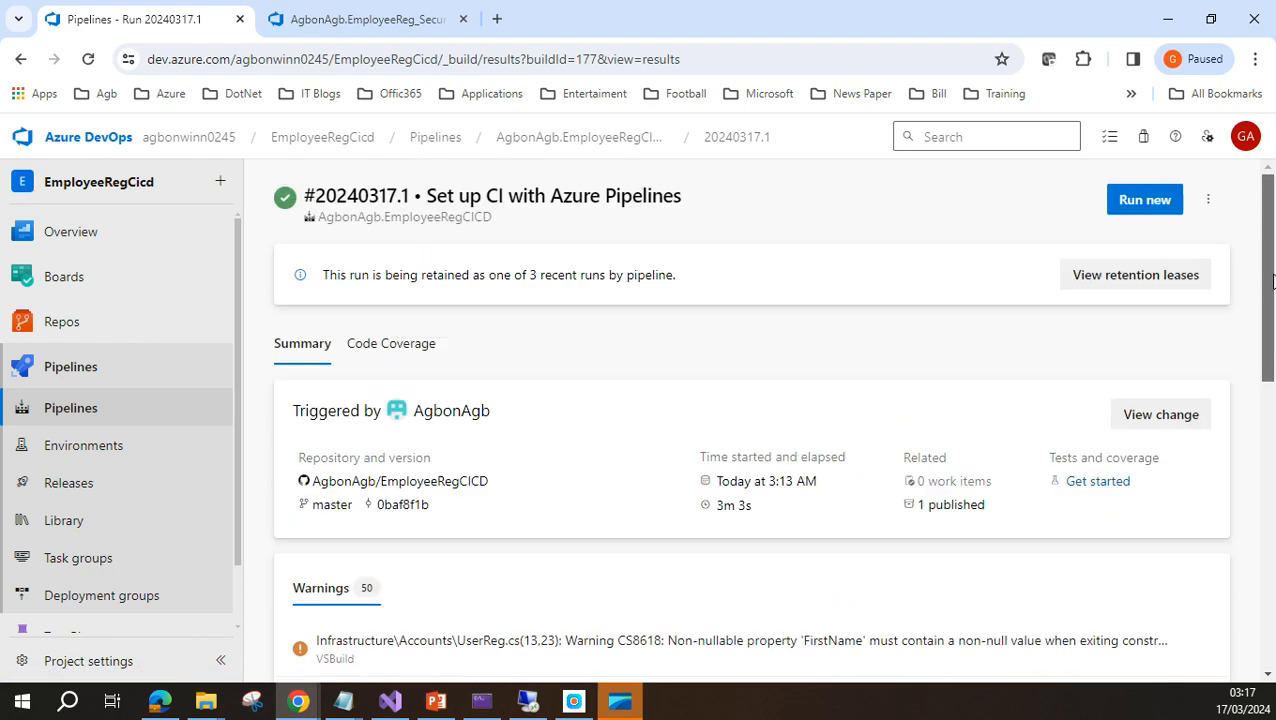
{"action": "left_click", "coordinate": [80, 373]}
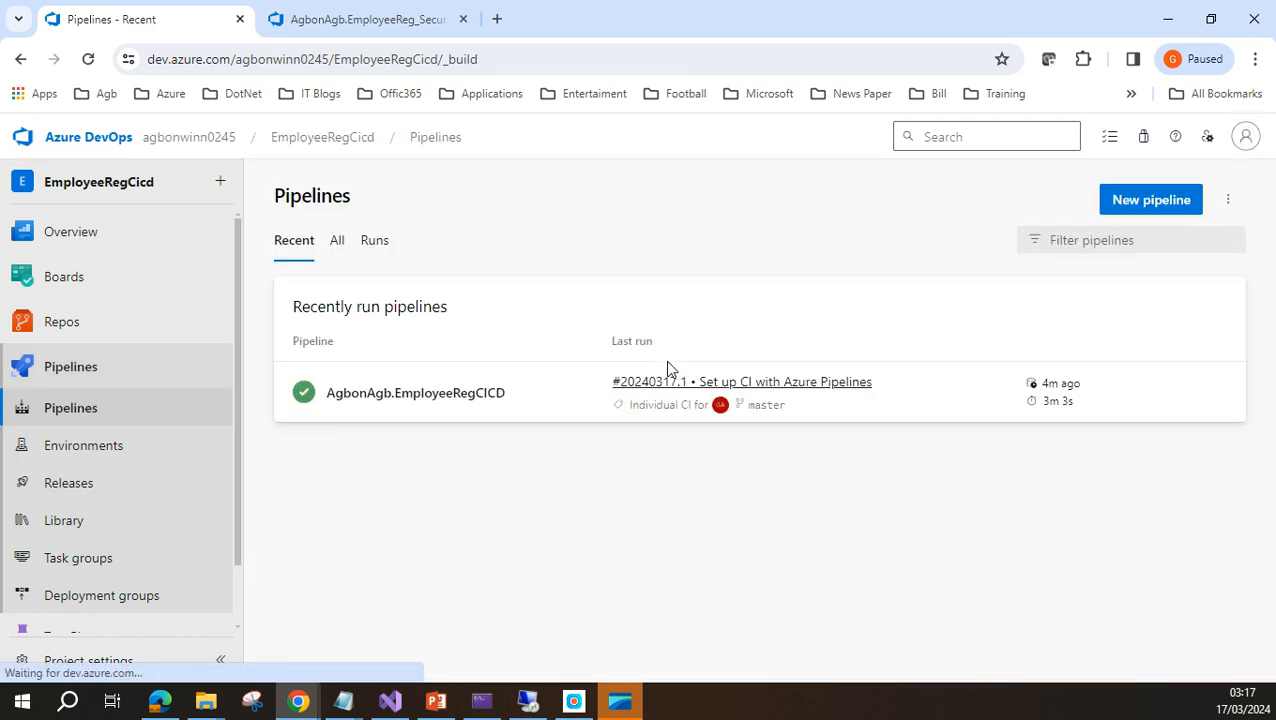
{"action": "left_click", "coordinate": [1230, 202]}
{"action": "left_click", "coordinate": [1061, 548]}
{"action": "left_click", "coordinate": [428, 400]}
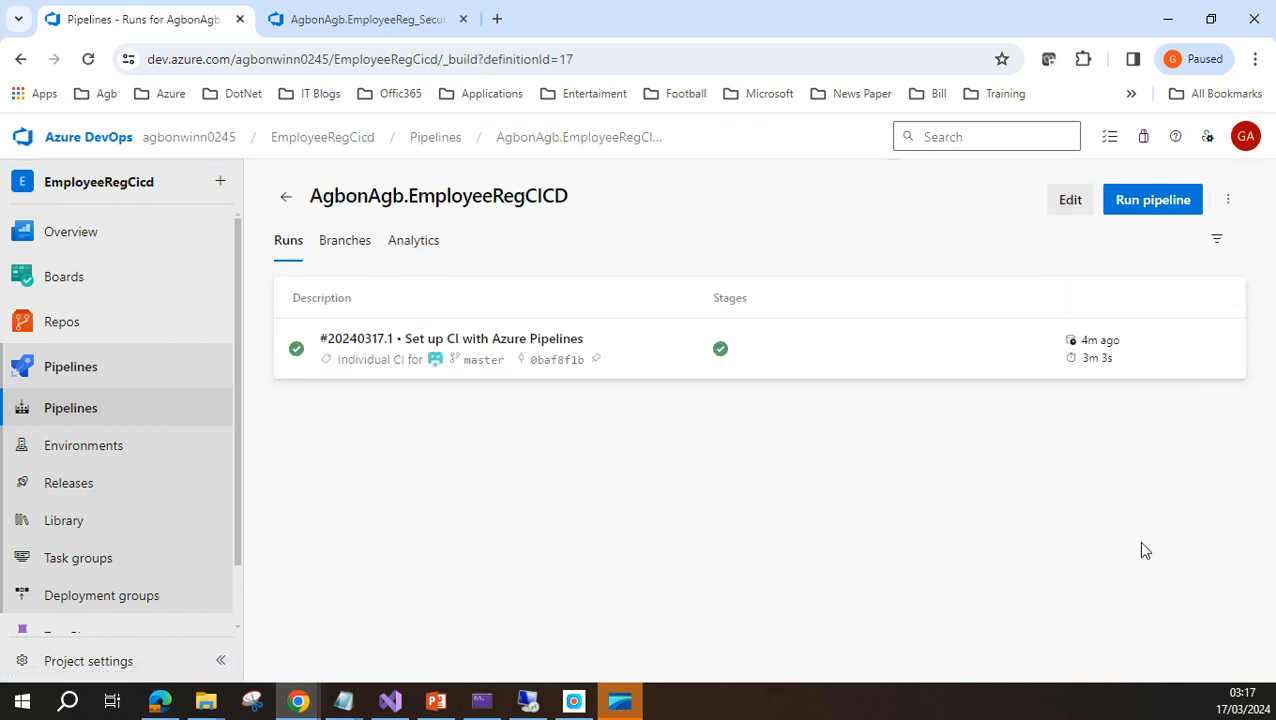
Override the YAML continuous integration trigger for the EmployeeRegCICD pipeline, keeping CI enabled for the master branch, and save the pipeline without queuing.
{"action": "left_click", "coordinate": [1229, 204]}
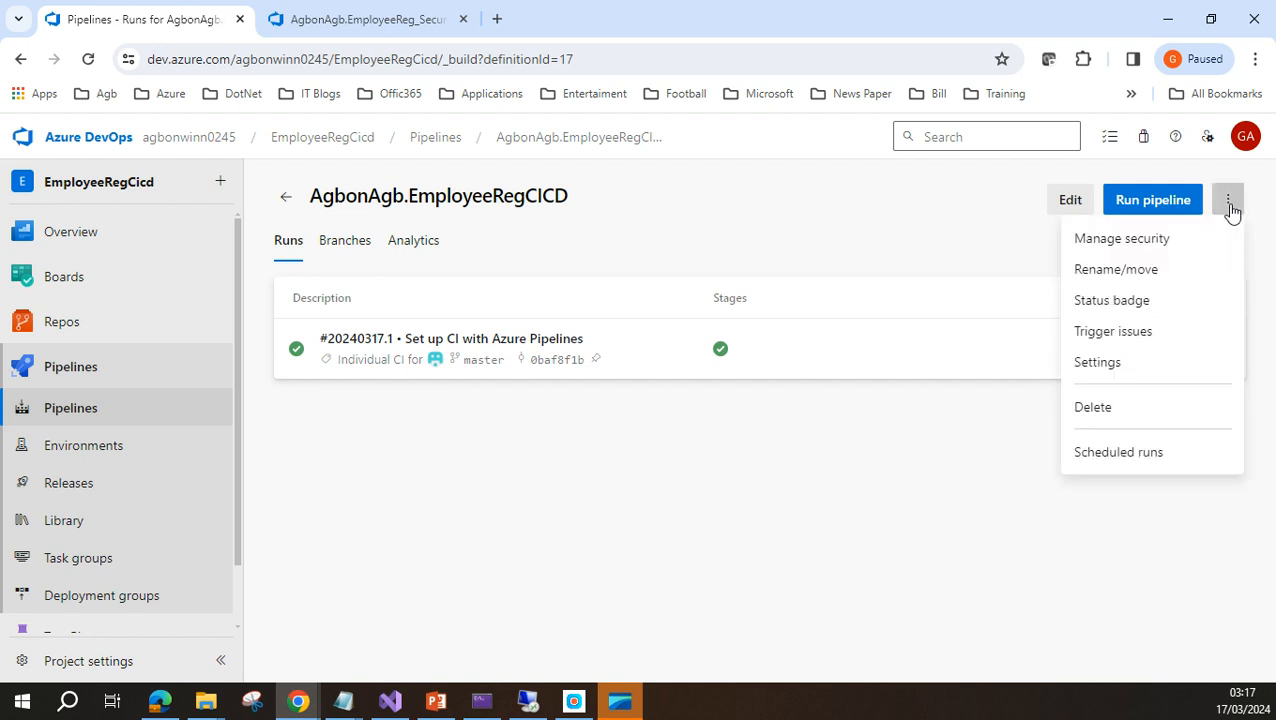
{"action": "left_click", "coordinate": [1069, 198]}
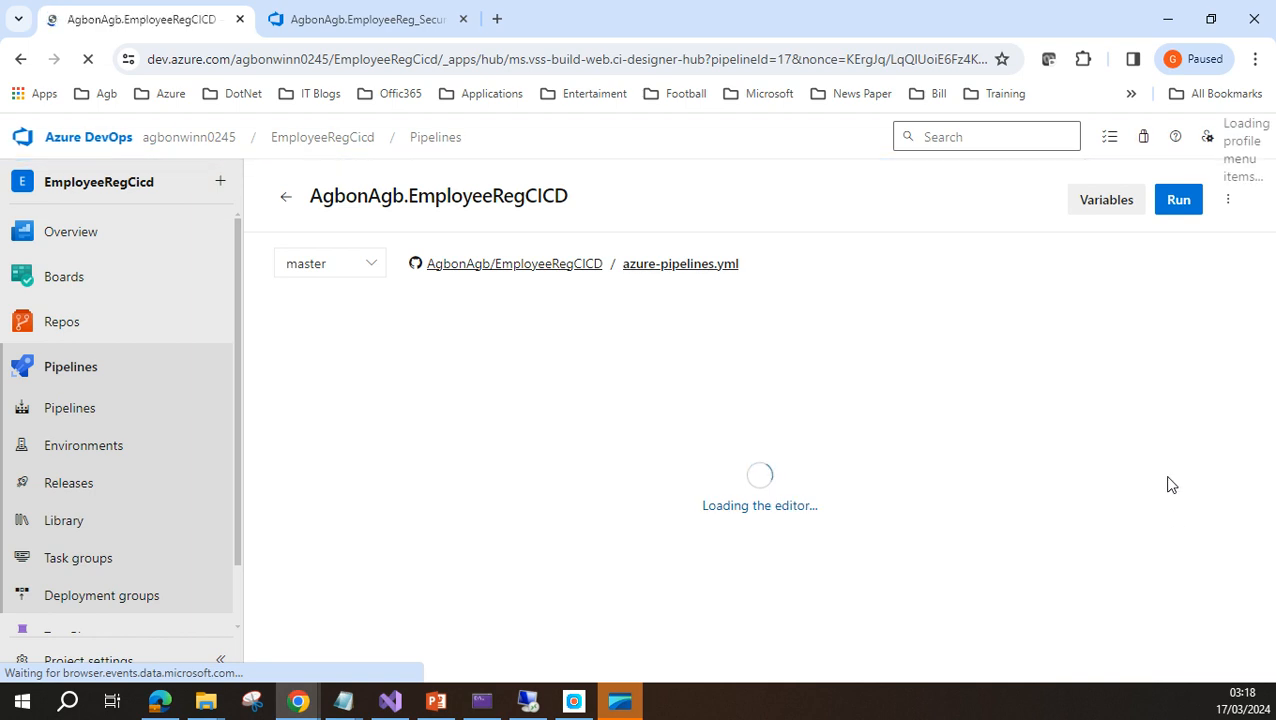
{"action": "left_click", "coordinate": [1228, 201]}
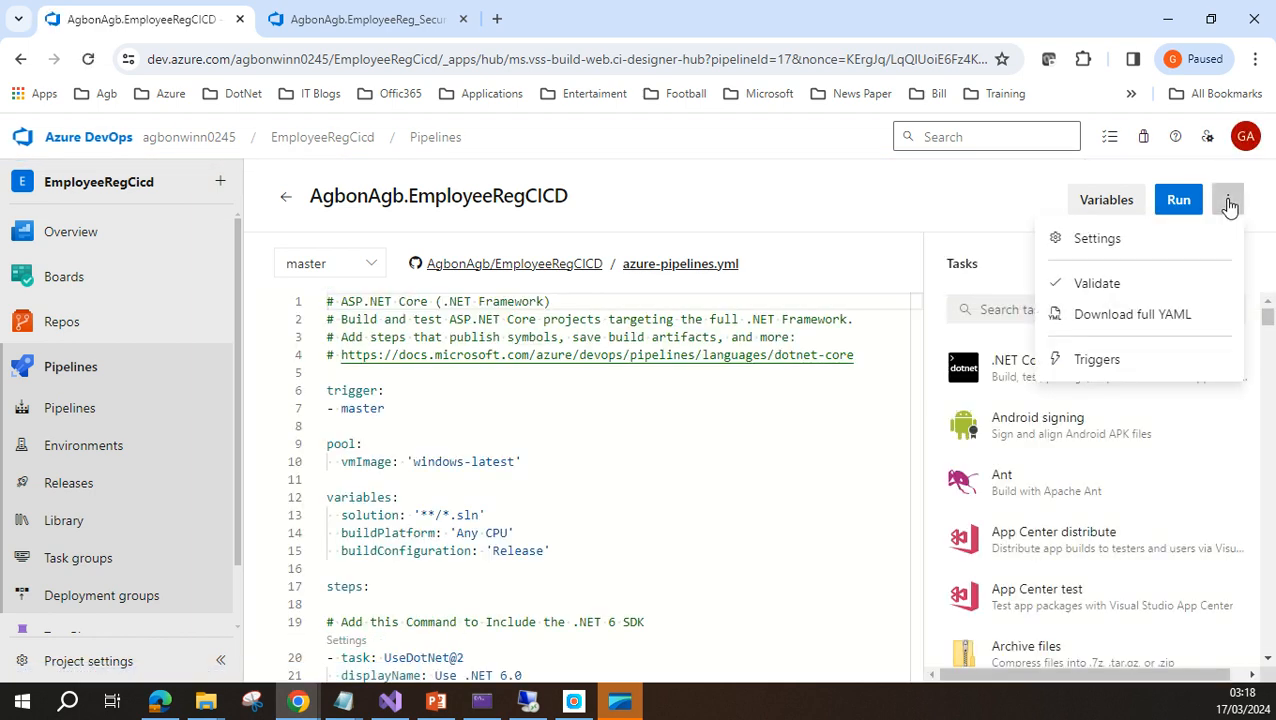
{"action": "left_click", "coordinate": [1127, 366]}
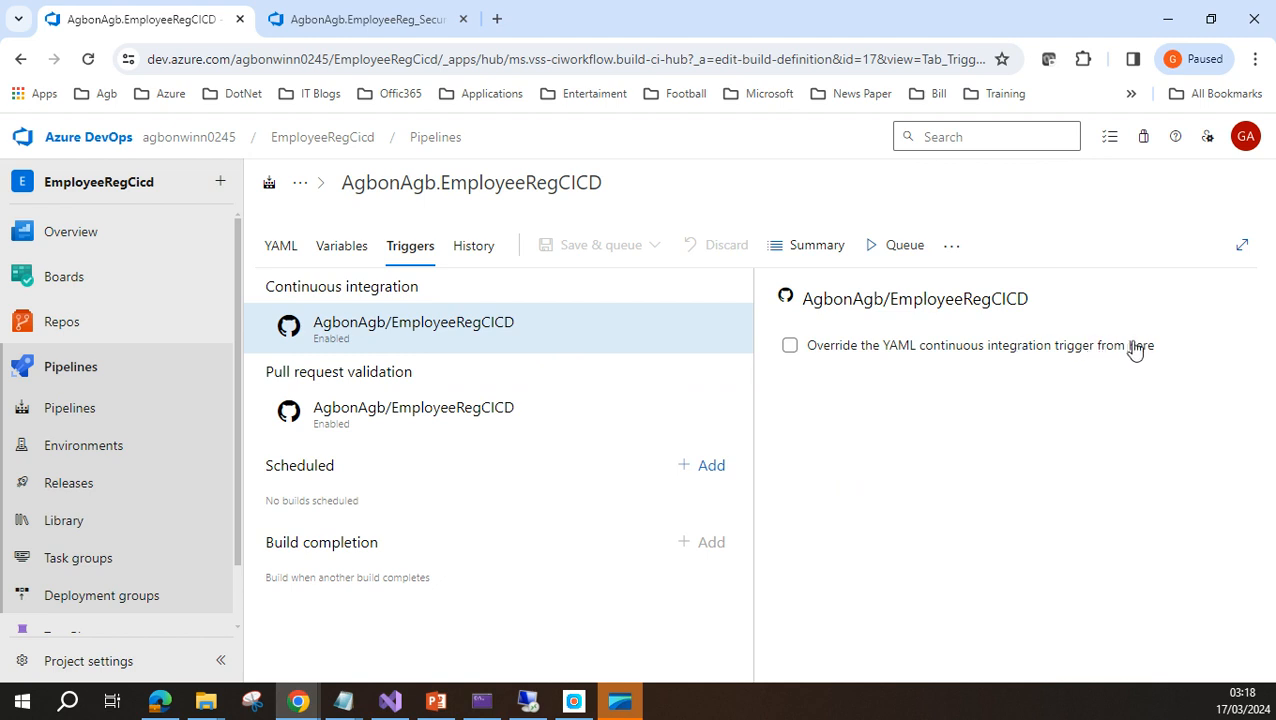
{"action": "left_click", "coordinate": [790, 347]}
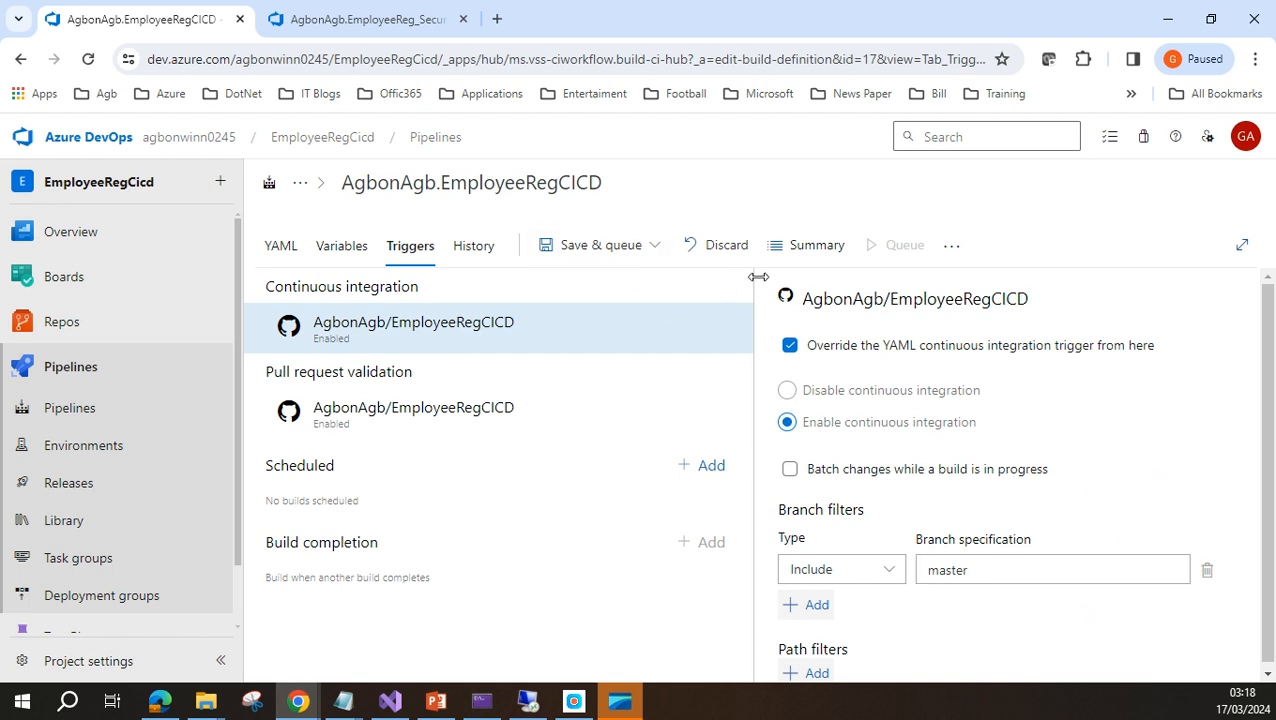
{"action": "left_click", "coordinate": [654, 247]}
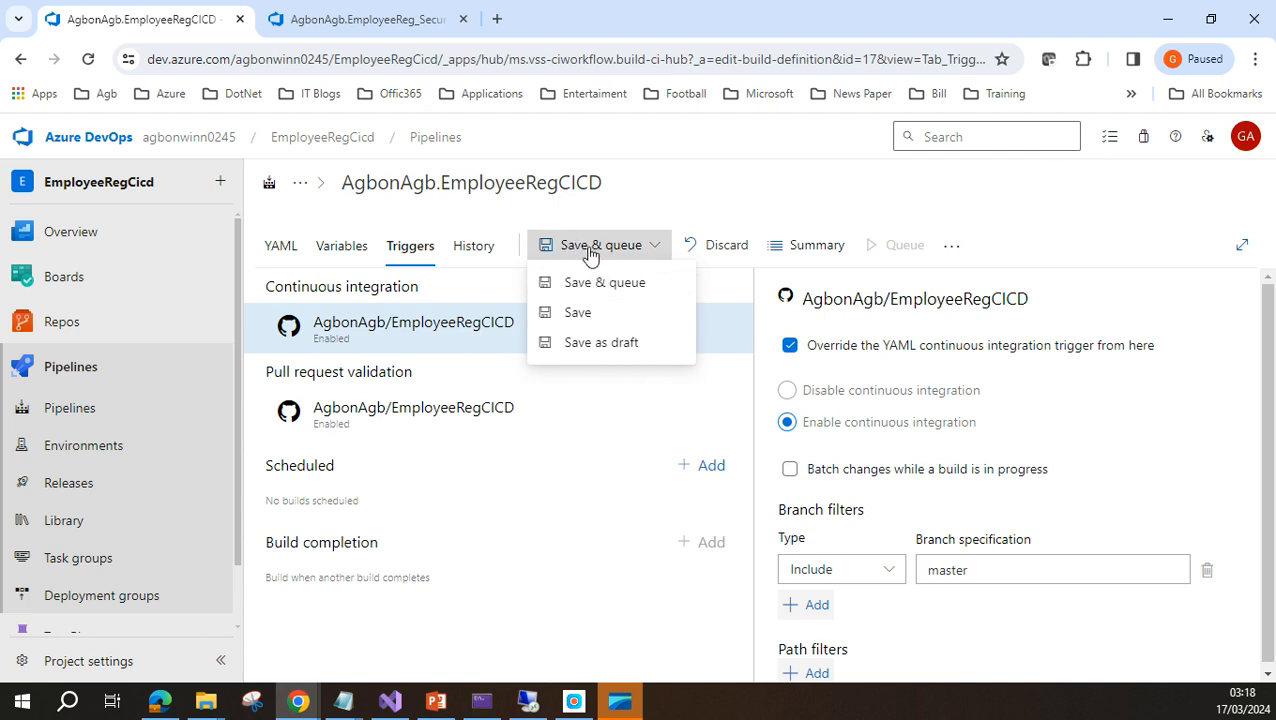
{"action": "left_click", "coordinate": [580, 312]}
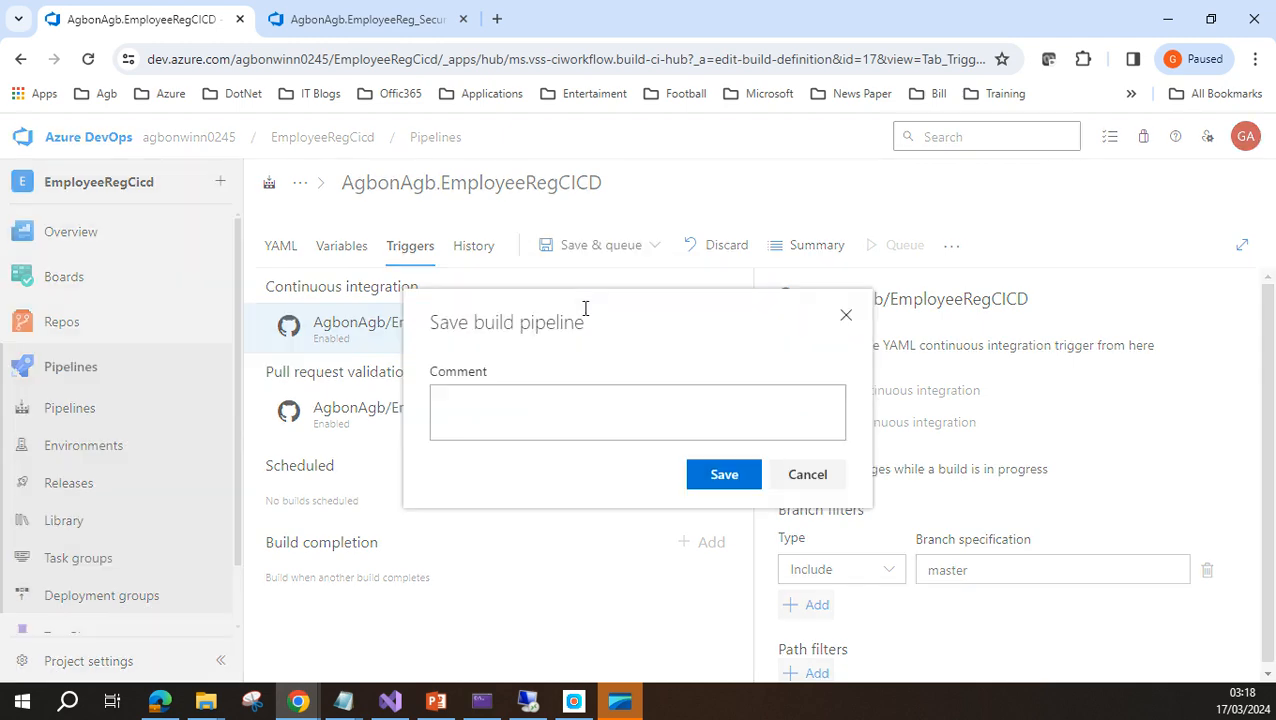
{"action": "left_click", "coordinate": [723, 473]}
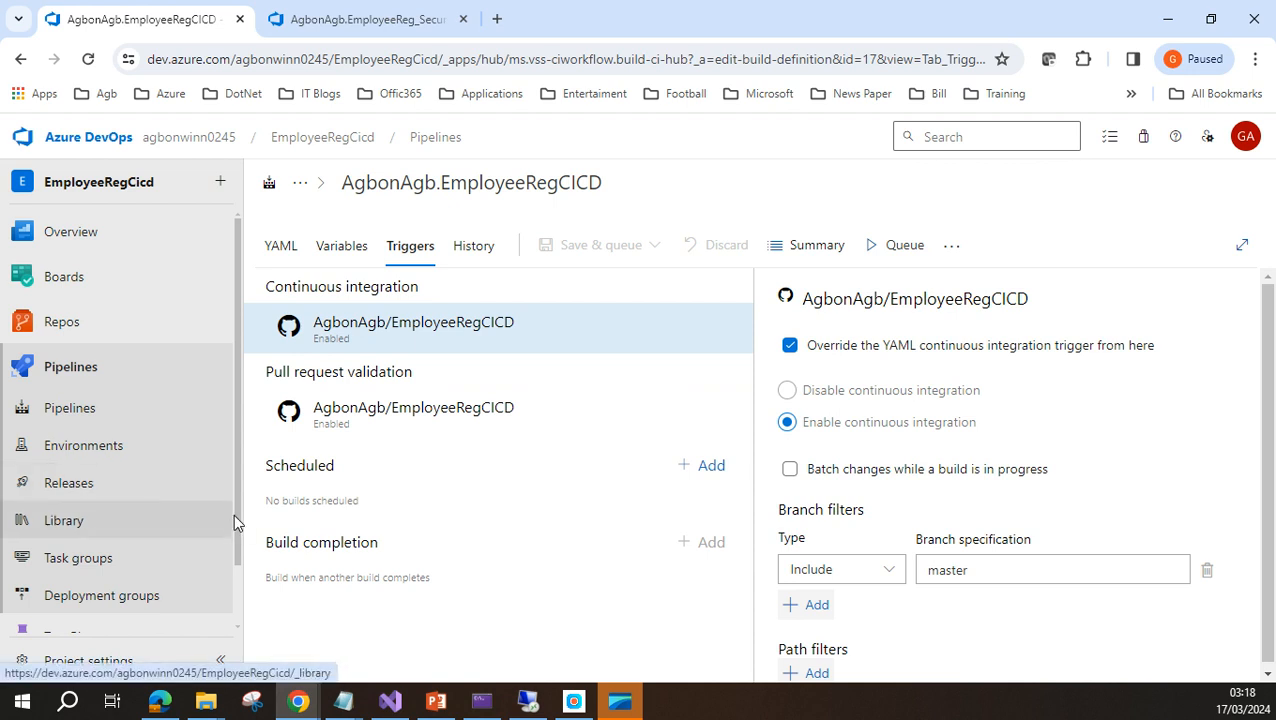
Open the form for adding a new deployment group in the EmployeeRegCicd project.
{"action": "scroll", "coordinate": [239, 515], "scroll_direction": "down", "scroll_amount": 1}
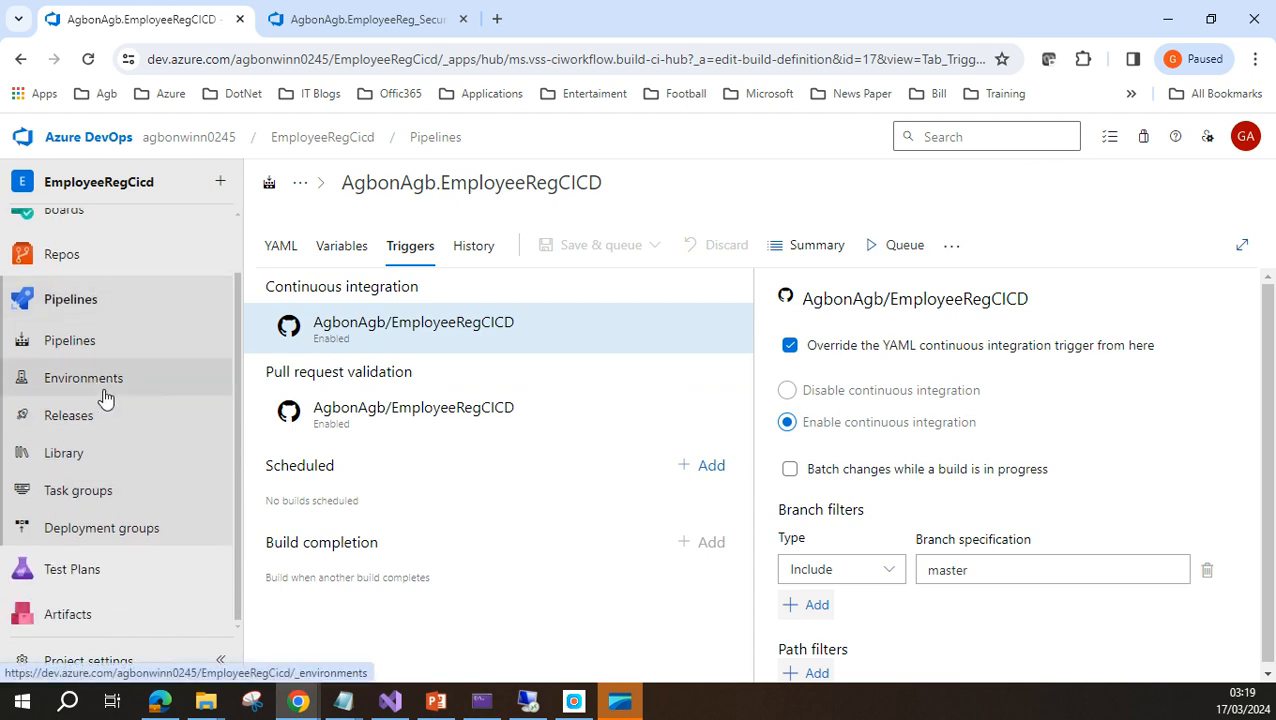
{"action": "left_click", "coordinate": [101, 528]}
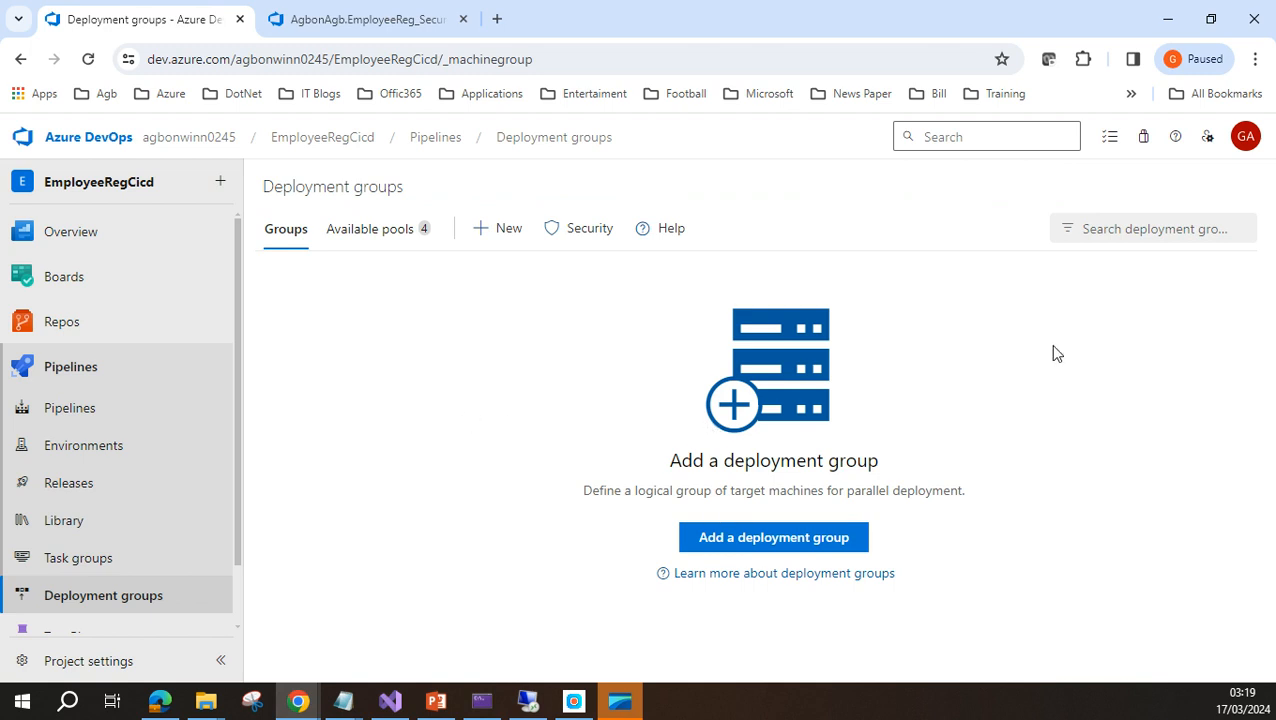
{"action": "left_click", "coordinate": [770, 544]}
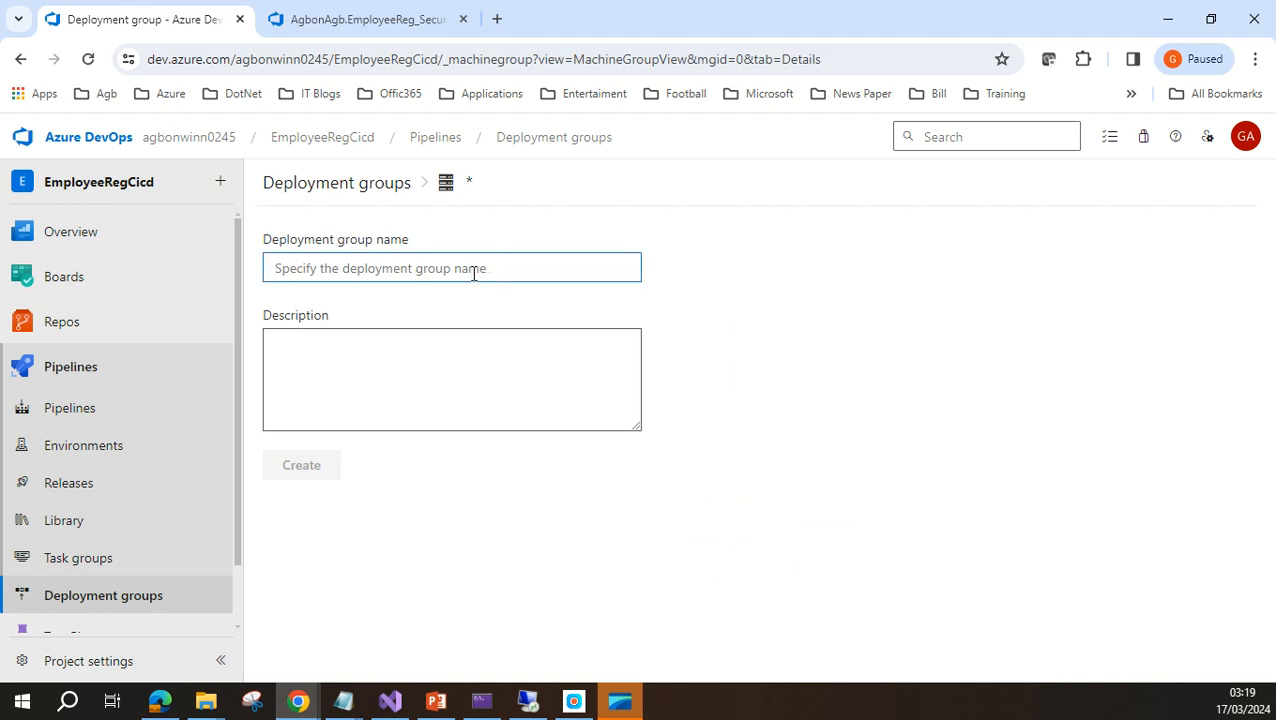
Switch to Visual Studio, copy the EmployeeReg solution's name, and return to the deployment group form in the browser.
{"action": "left_click", "coordinate": [391, 703]}
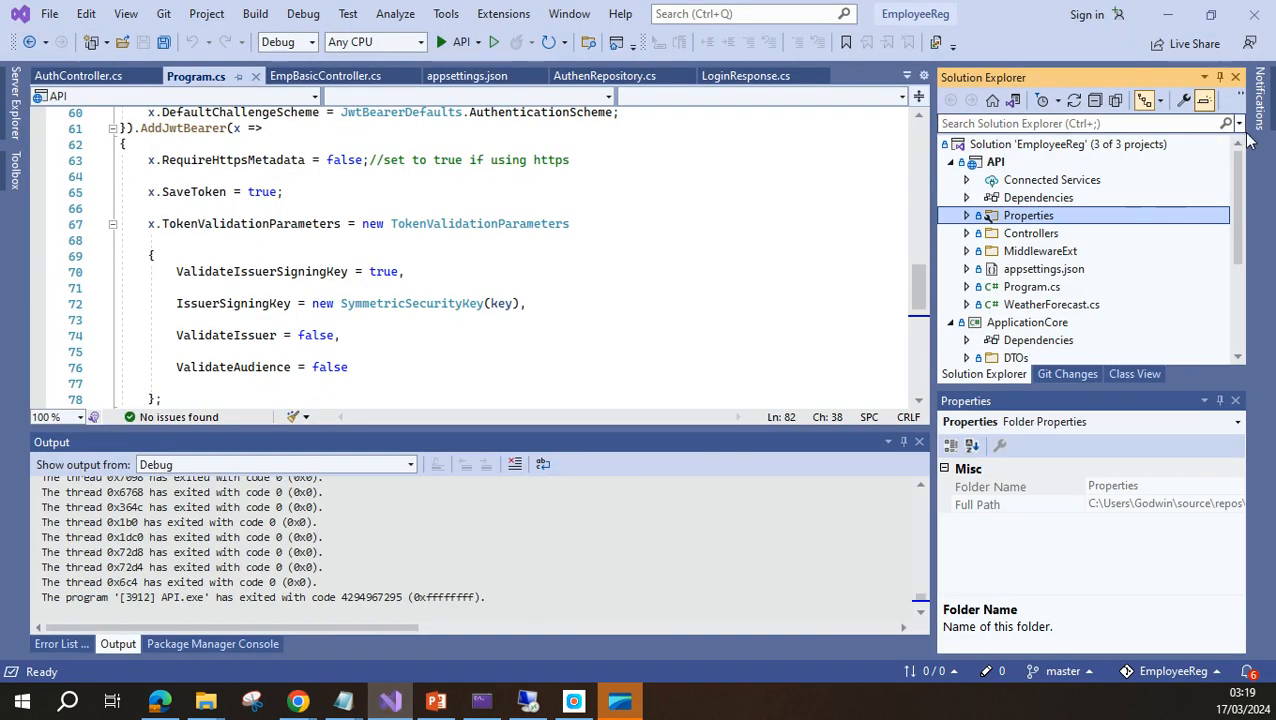
{"action": "left_click", "coordinate": [1060, 145]}
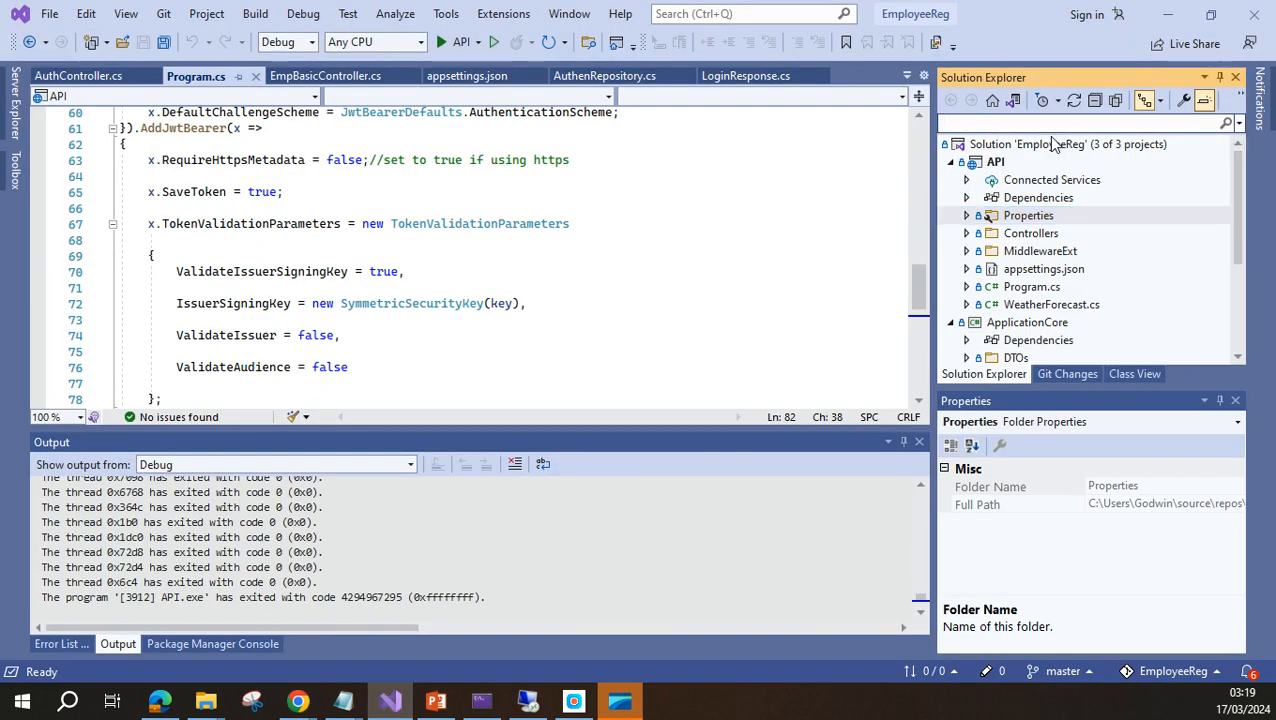
{"action": "right_click", "coordinate": [1050, 148]}
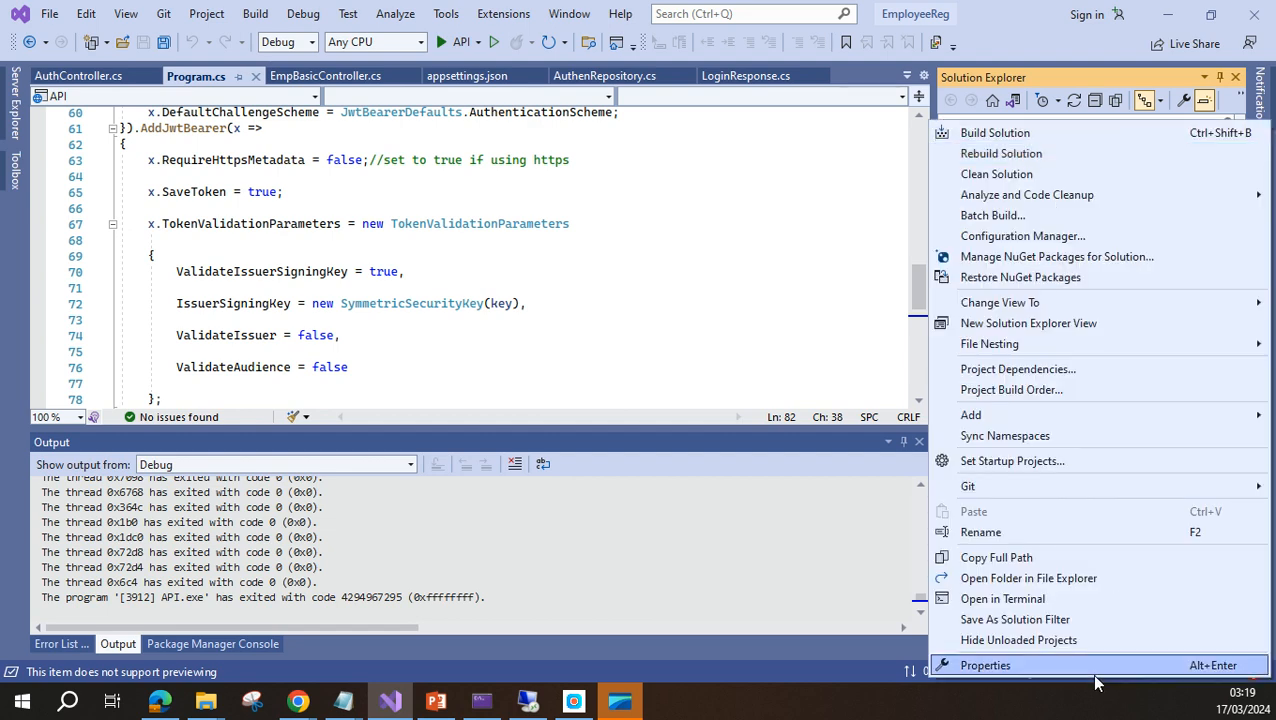
{"action": "left_click", "coordinate": [975, 532]}
{"action": "key", "text": "ctrl+c"}
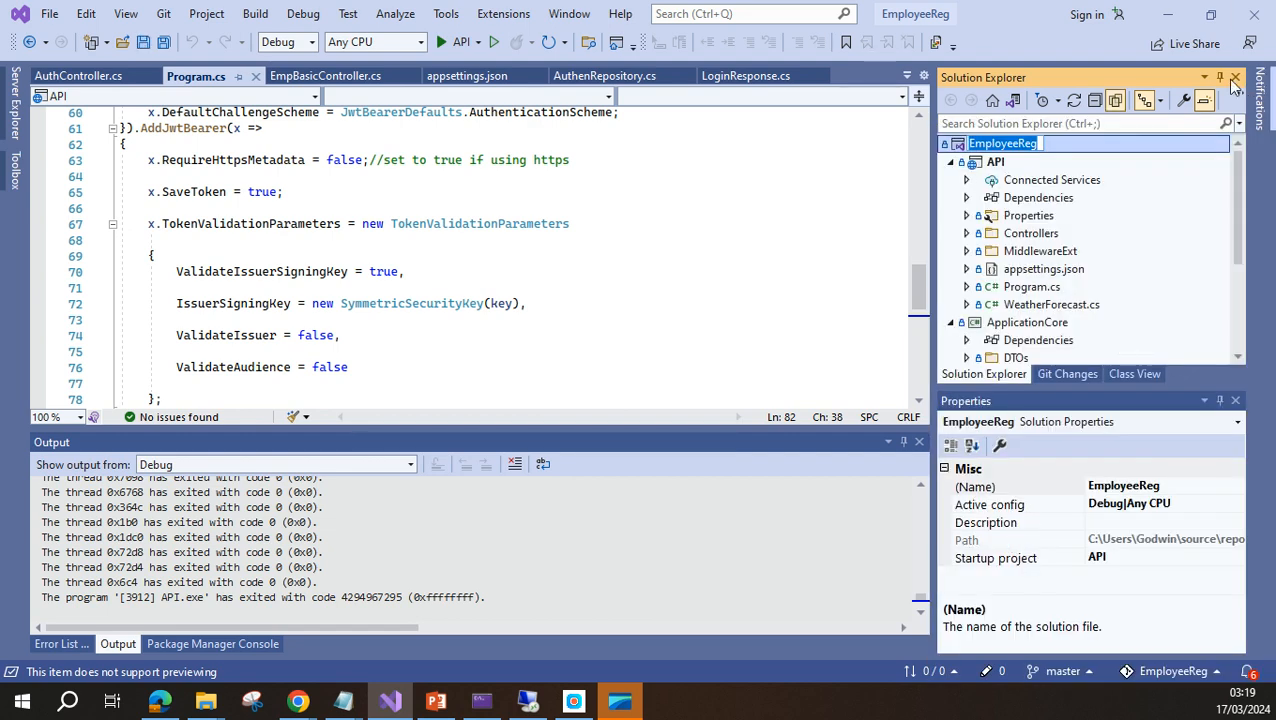
{"action": "left_click", "coordinate": [1172, 18]}
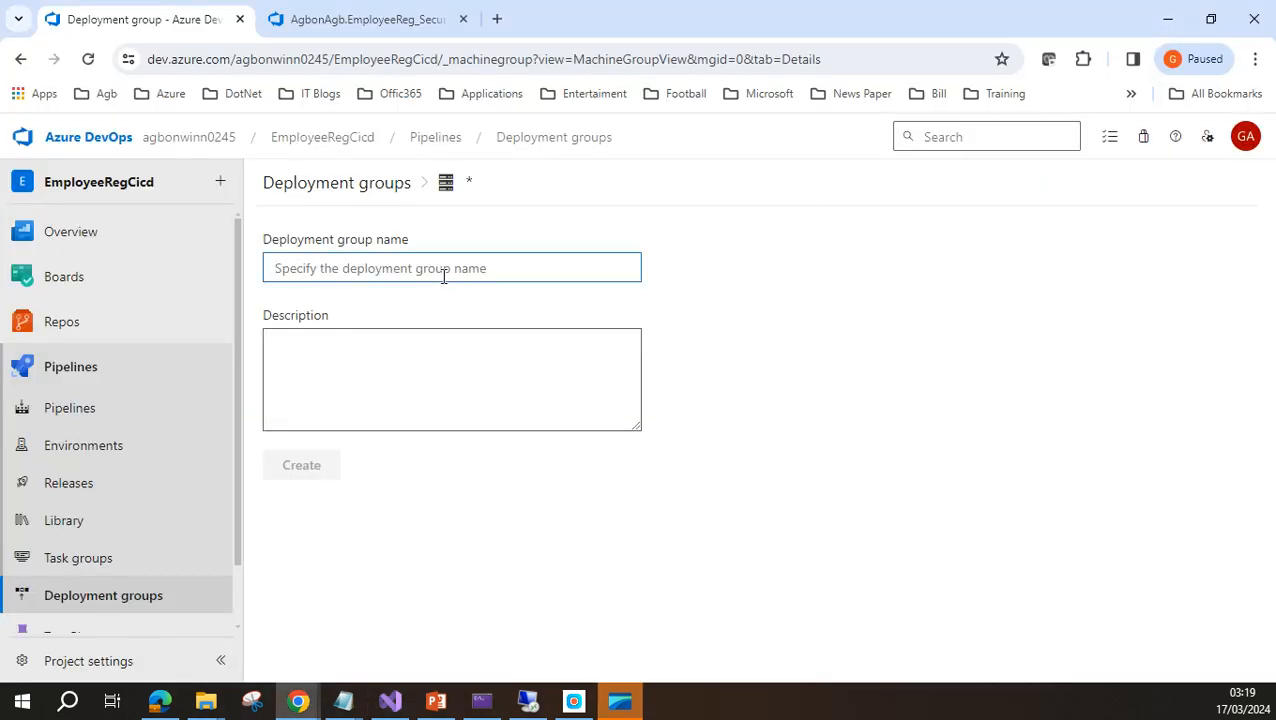
Name the deployment group EmployeeRegNewDGP, leave its description empty, and create it.
{"action": "key", "text": "ctrl+v"}
{"action": "type", "text": "N"}
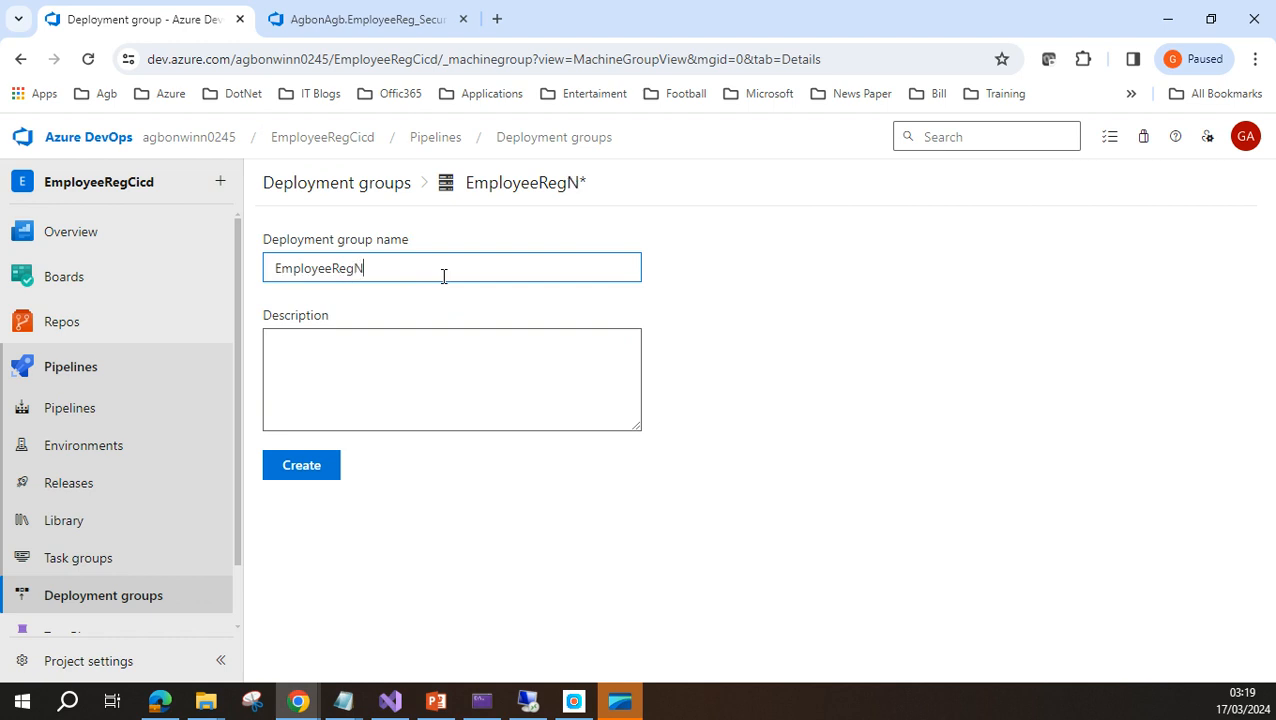
{"action": "type", "text": "ewDGP"}
{"action": "left_click", "coordinate": [455, 346]}
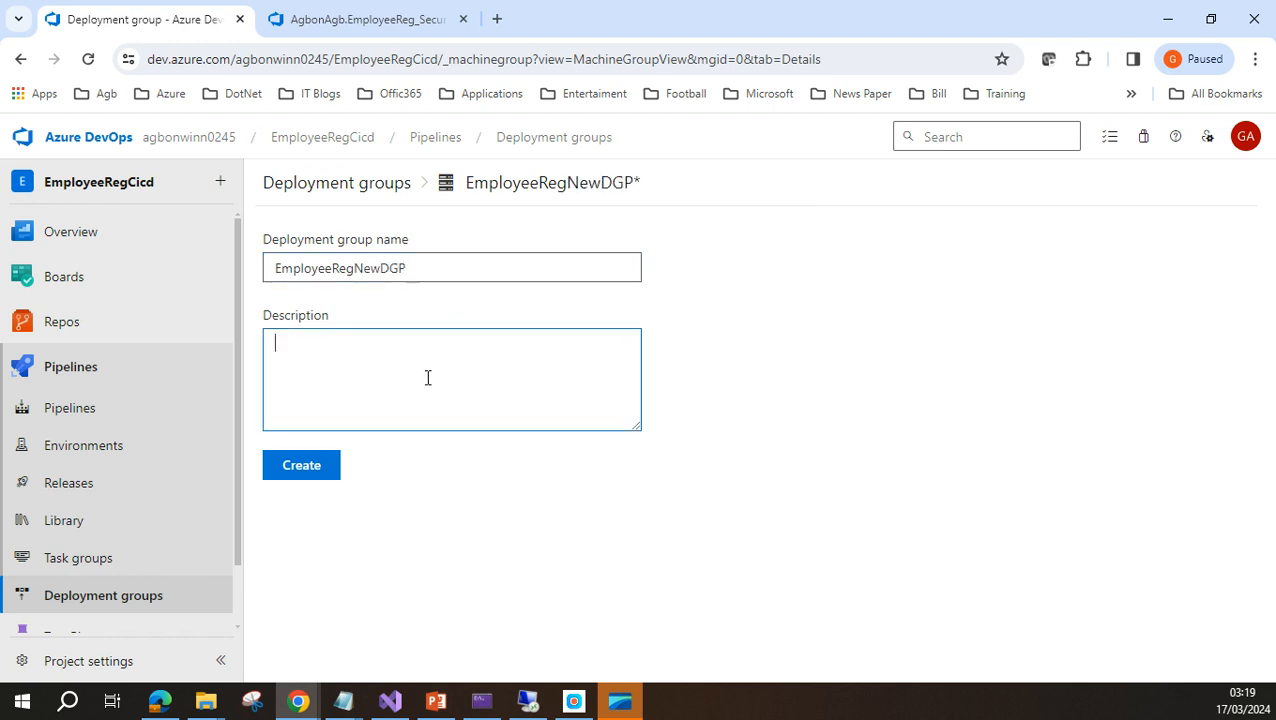
{"action": "left_click", "coordinate": [332, 474]}
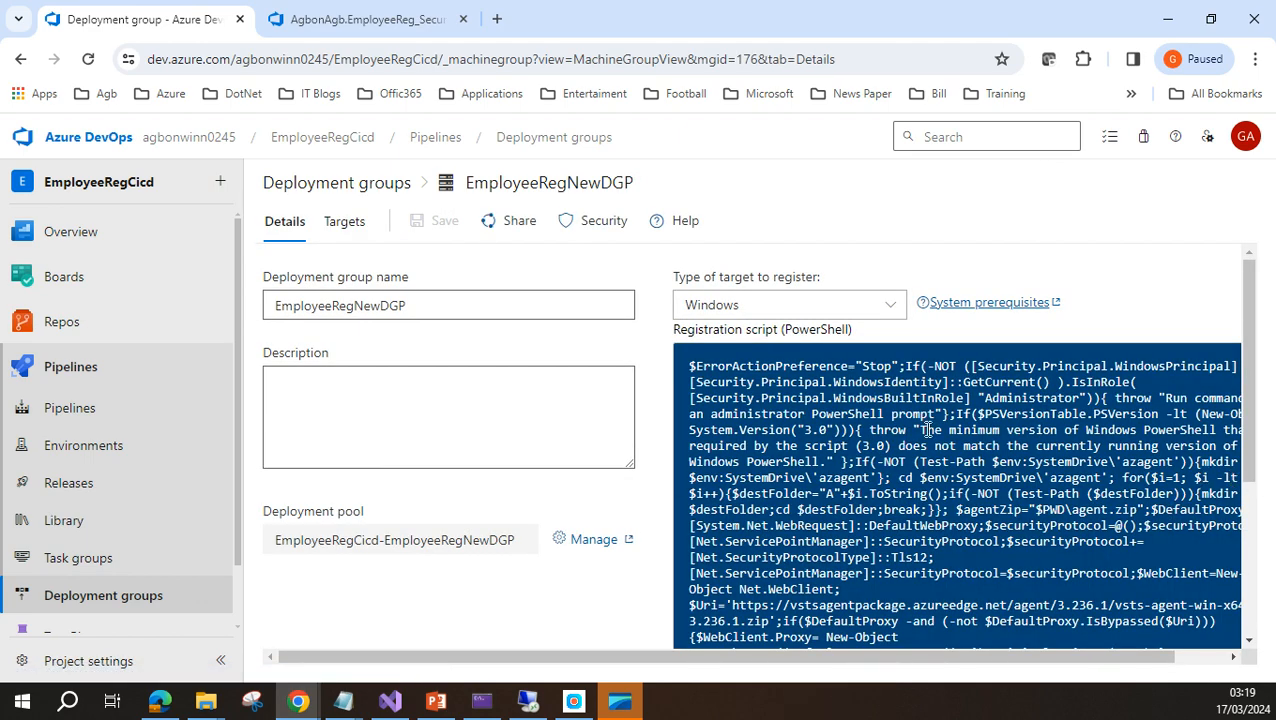
Include a personal access token in the Windows registration script for authentication and copy the script to the clipboard.
{"action": "scroll", "coordinate": [673, 483], "scroll_direction": "down", "scroll_amount": 3}
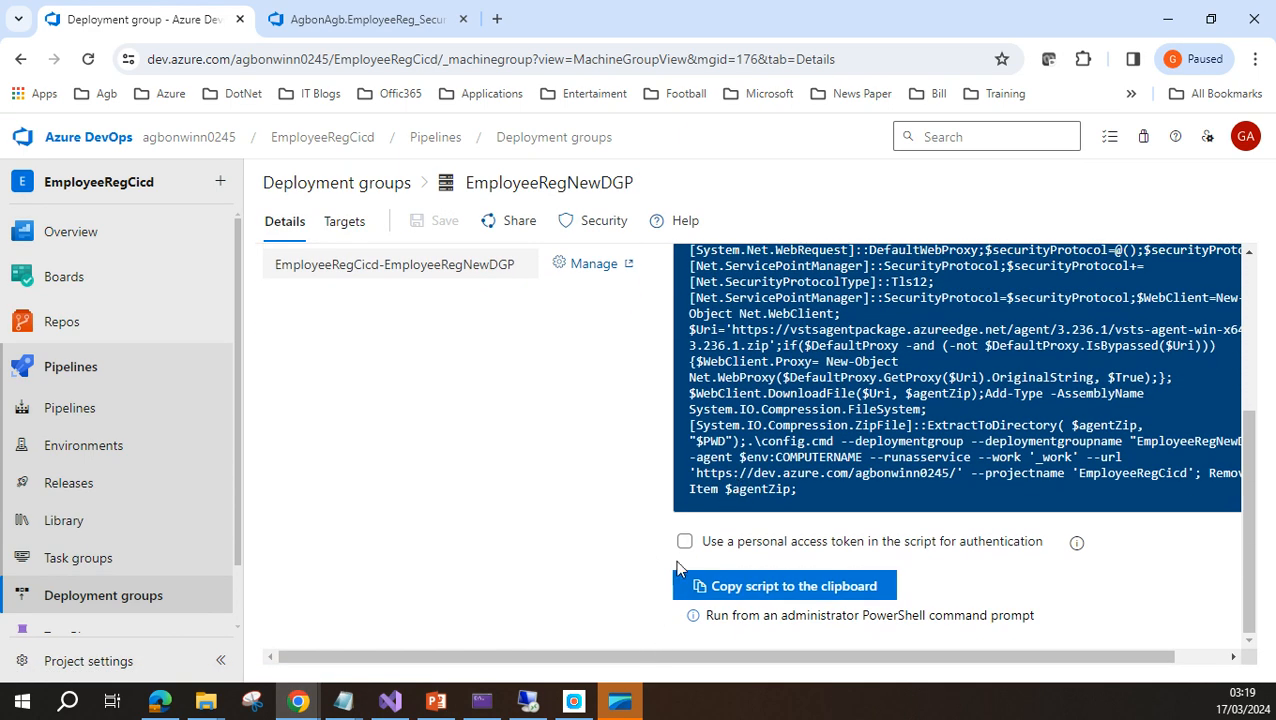
{"action": "left_click", "coordinate": [684, 543]}
{"action": "left_click", "coordinate": [832, 588]}
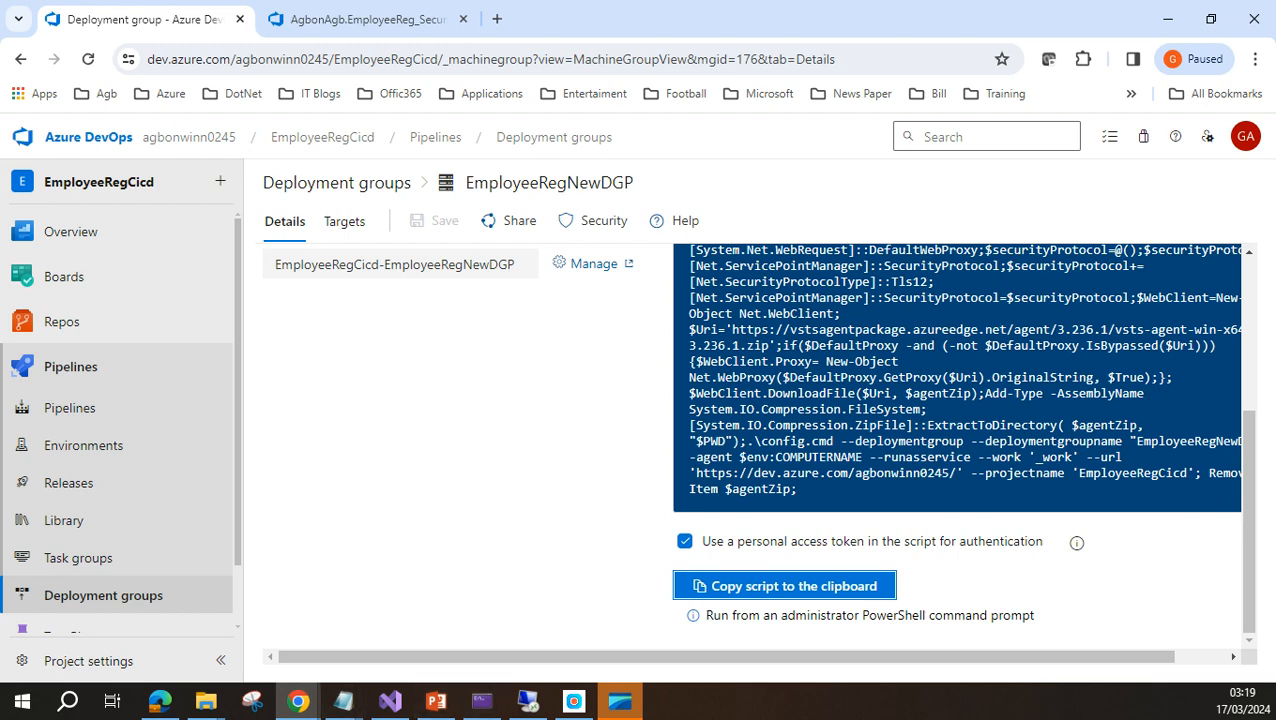
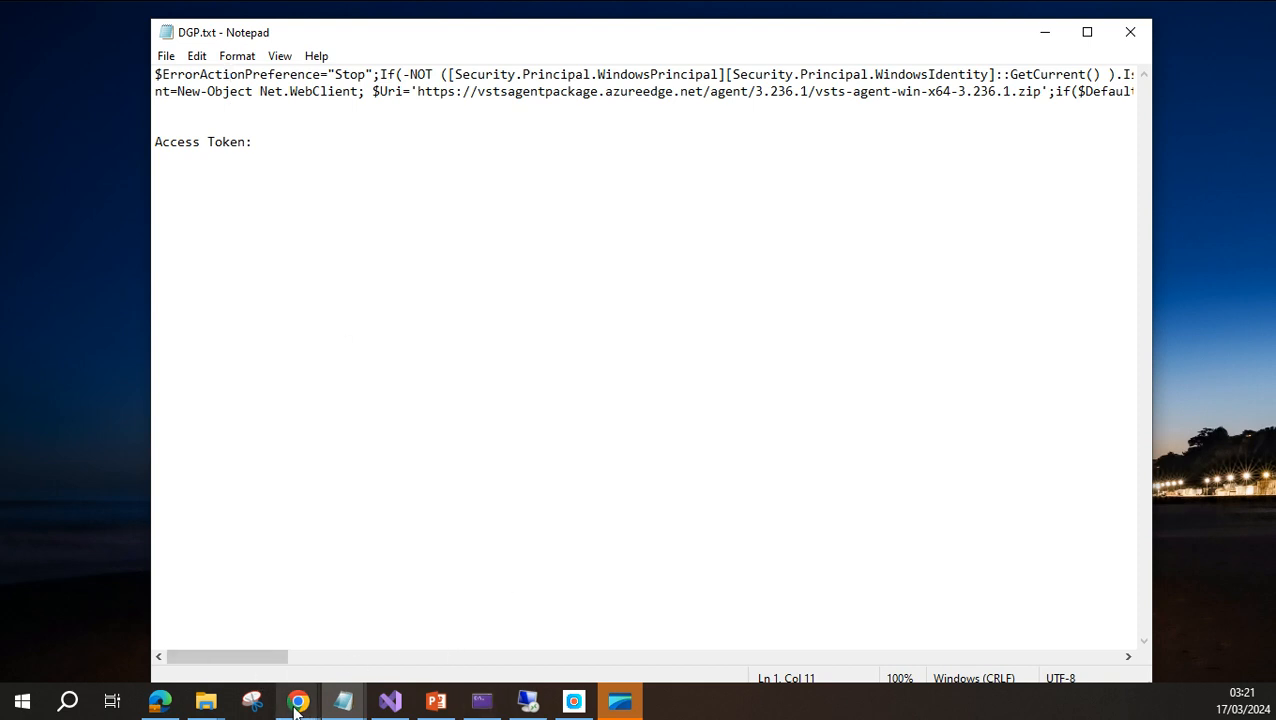
Return to Azure DevOps in Chrome and create a personal access token named nedGPToken with the Full access scope.
{"action": "mouse_move", "coordinate": [297, 706]}
{"action": "left_click", "coordinate": [413, 561]}
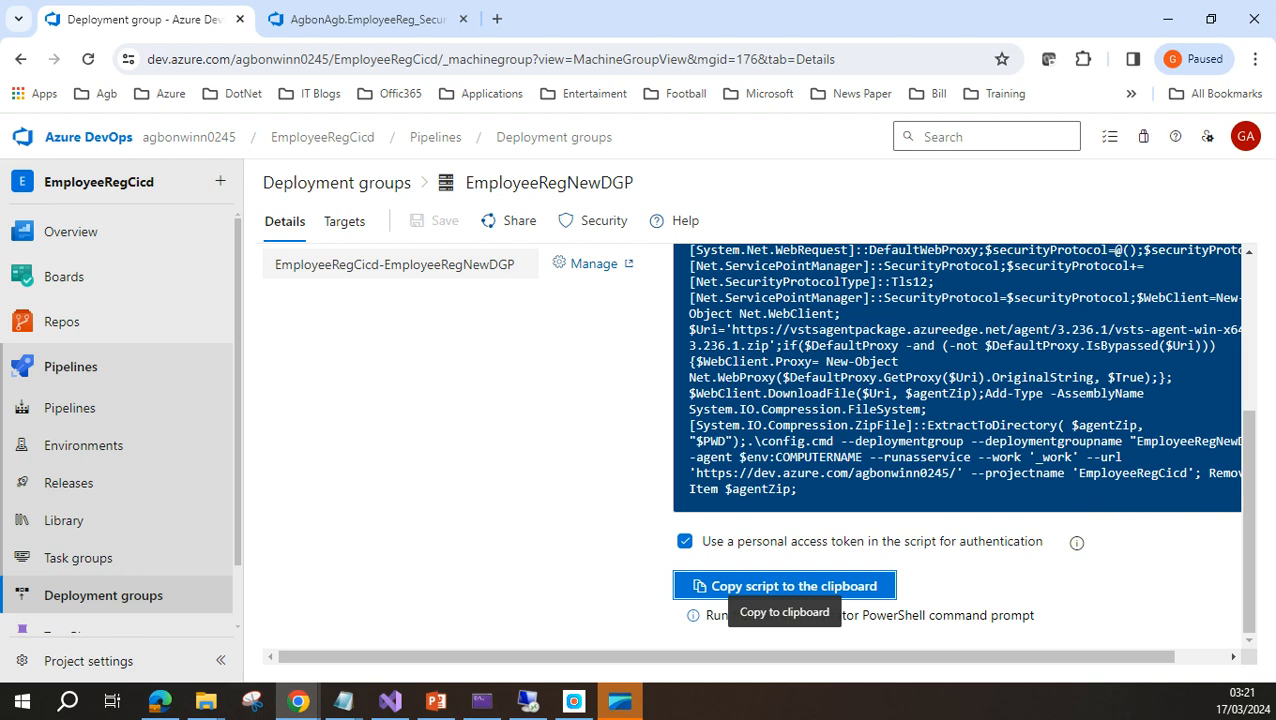
{"action": "scroll", "coordinate": [1196, 322], "scroll_direction": "up", "scroll_amount": 3}
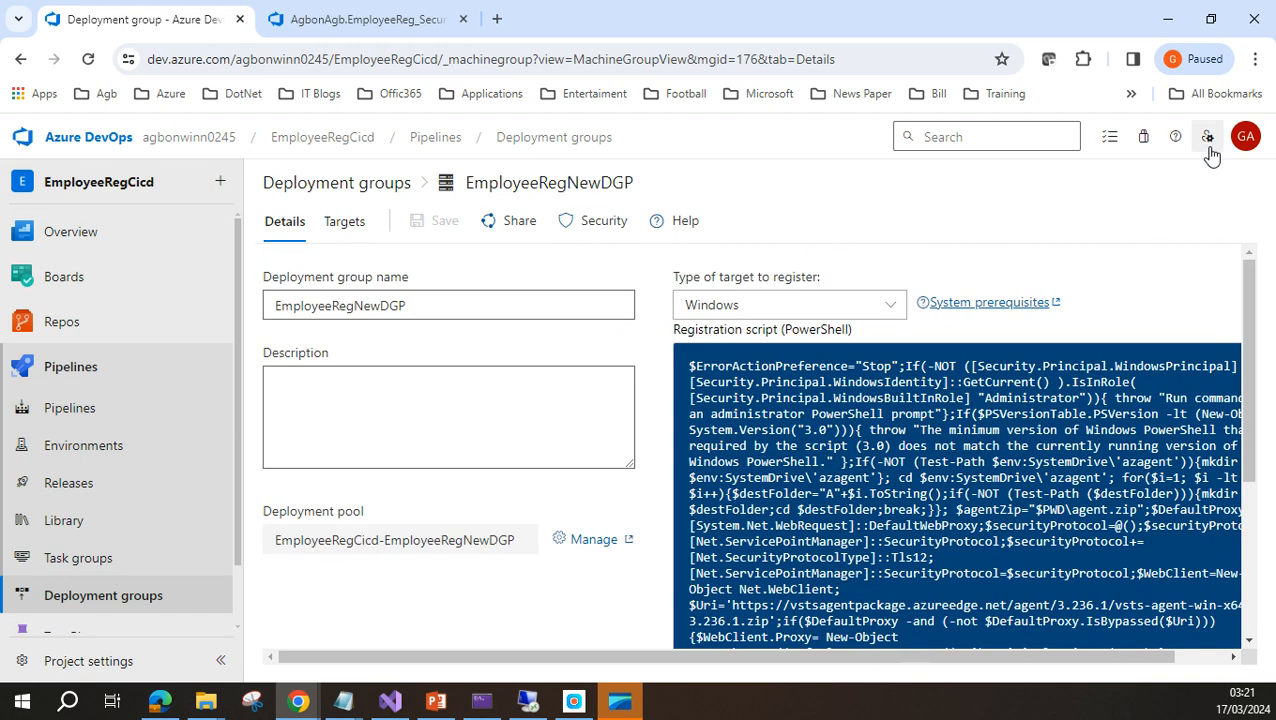
{"action": "left_click", "coordinate": [1208, 138]}
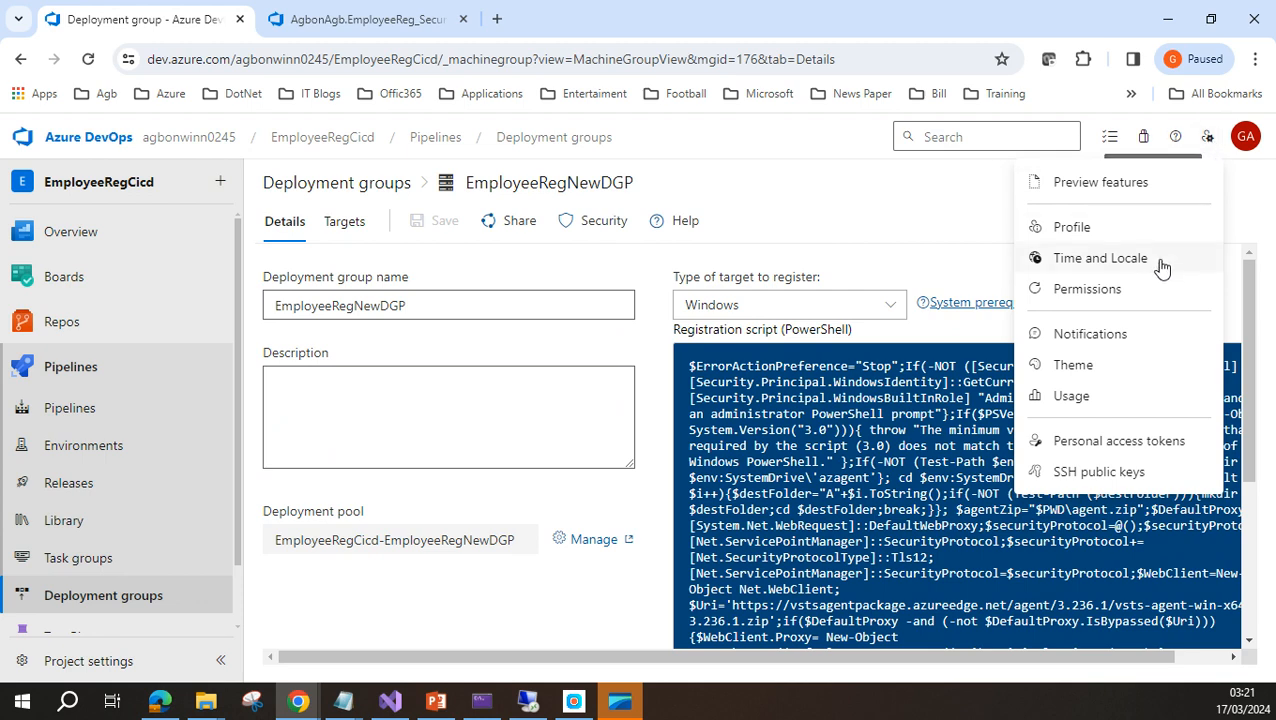
{"action": "left_click", "coordinate": [1118, 441]}
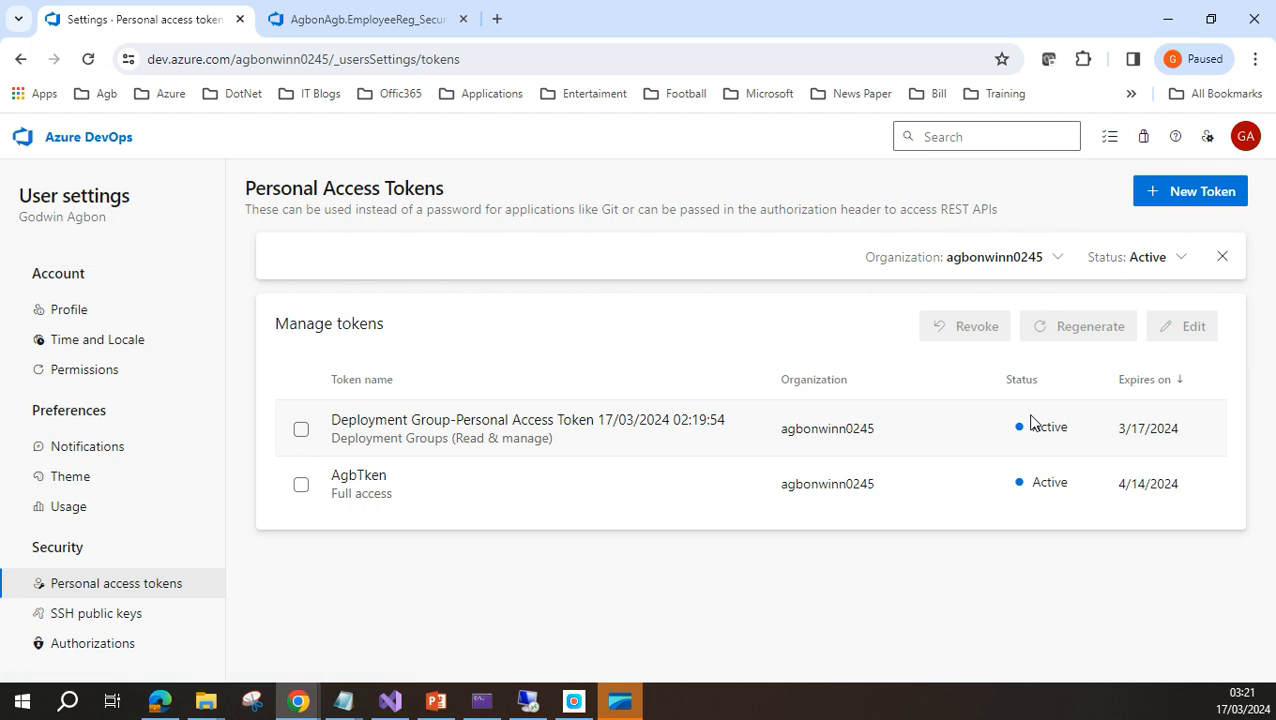
{"action": "left_click", "coordinate": [1190, 198]}
{"action": "left_click", "coordinate": [723, 242]}
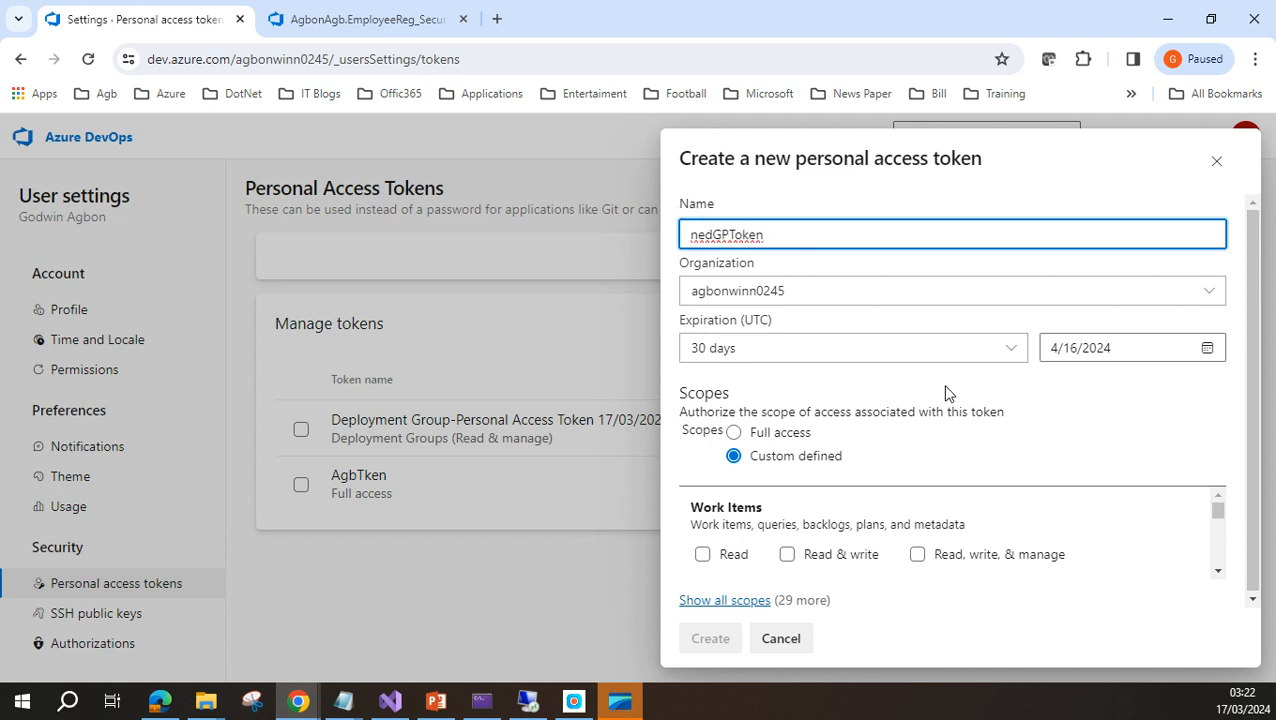
{"action": "left_click", "coordinate": [733, 432]}
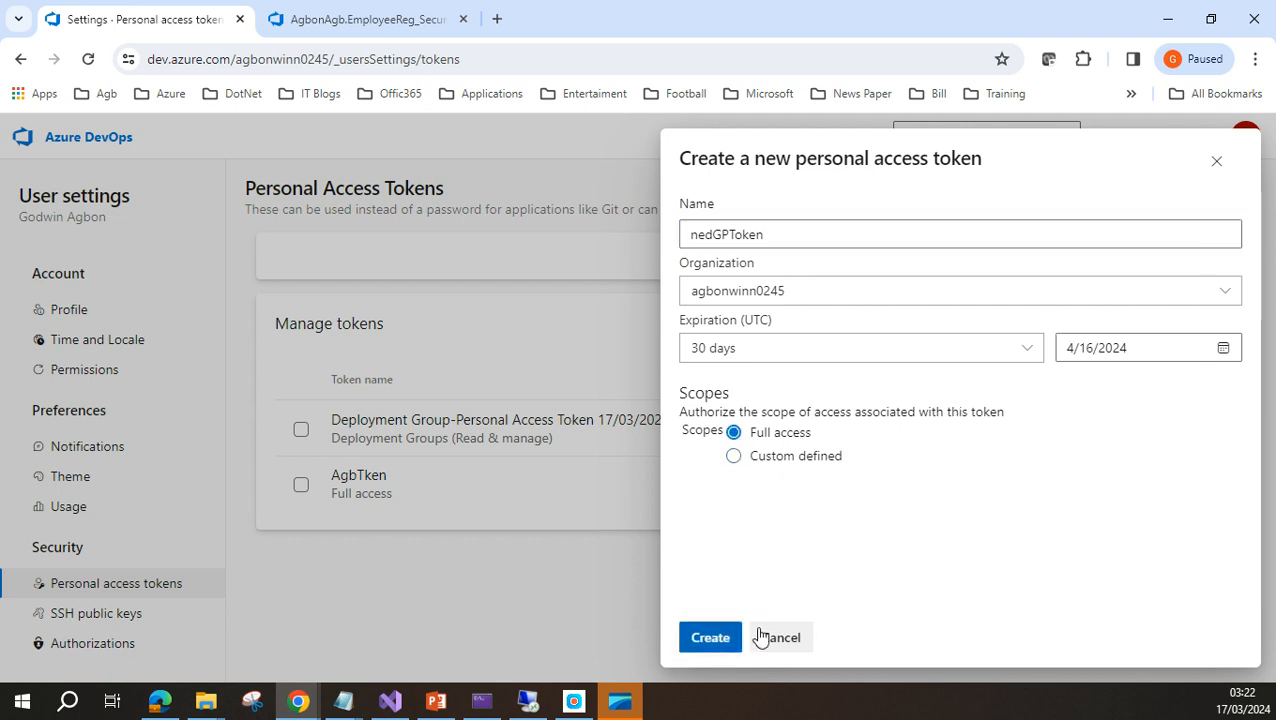
{"action": "left_click", "coordinate": [716, 645]}
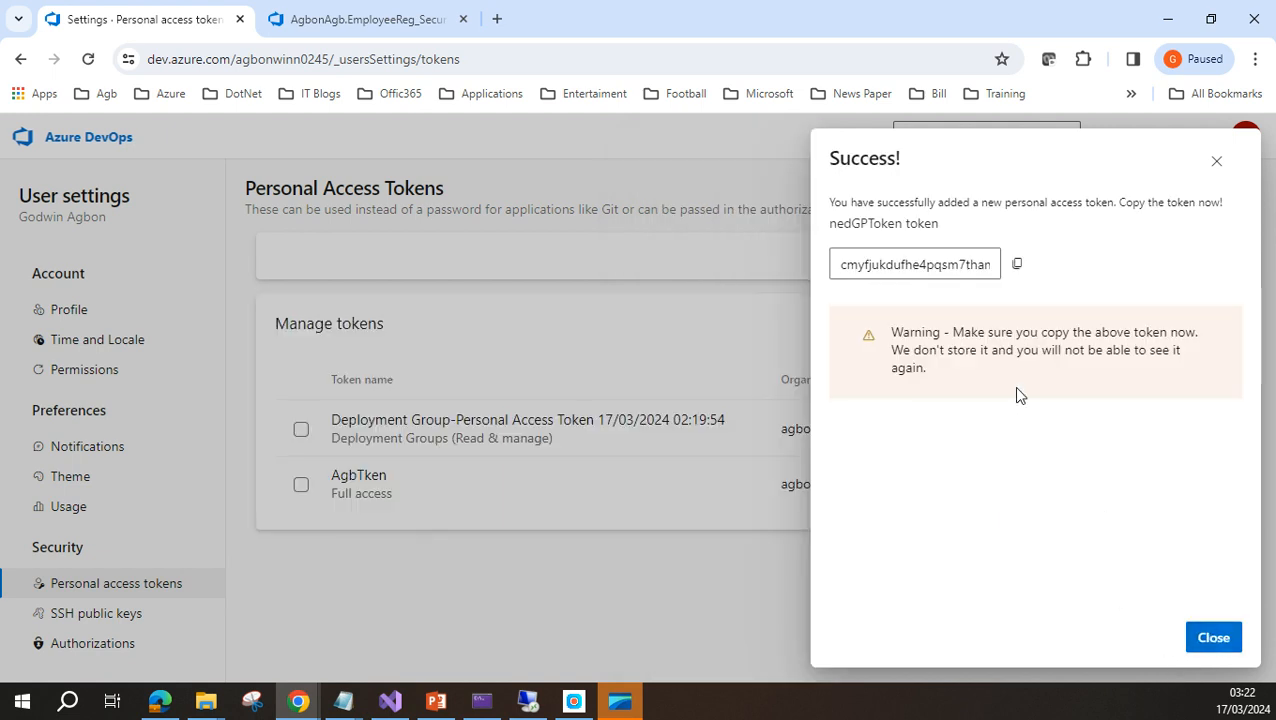
Copy the new personal access token to the Access Token line of DGP.txt in Notepad, save the file, and close the token dialog.
{"action": "left_click", "coordinate": [1019, 265]}
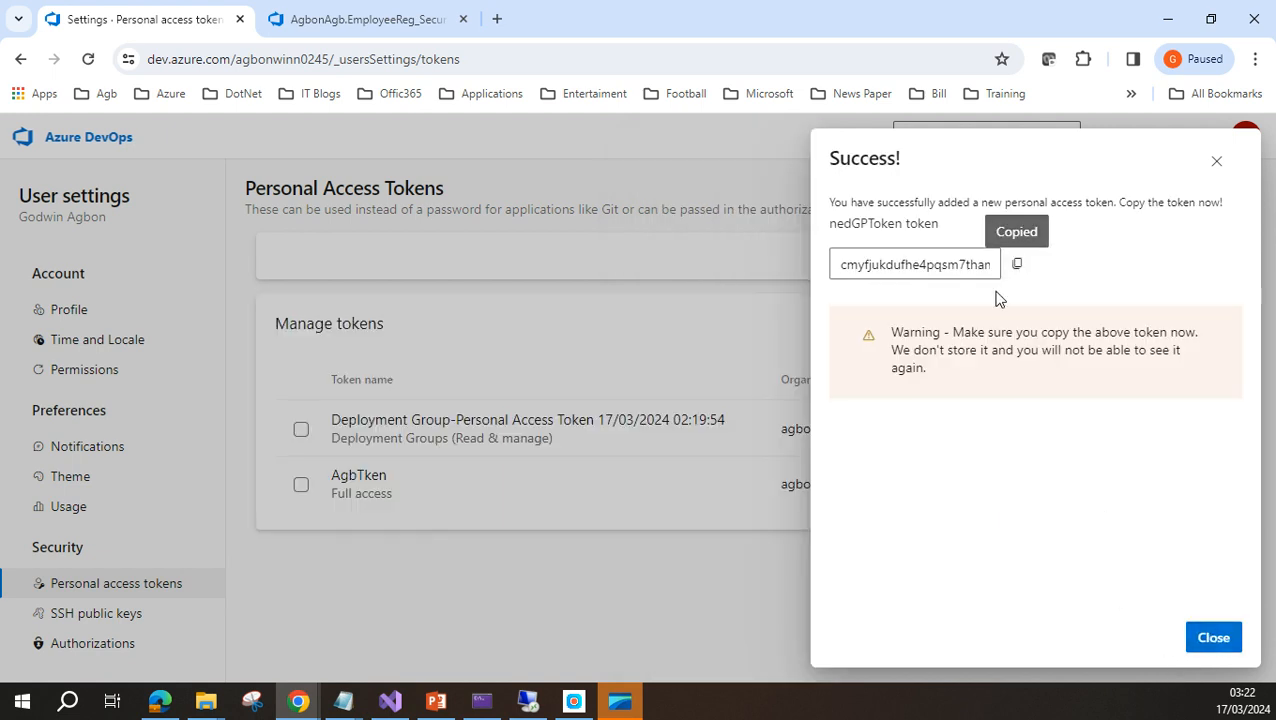
{"action": "mouse_move", "coordinate": [345, 703]}
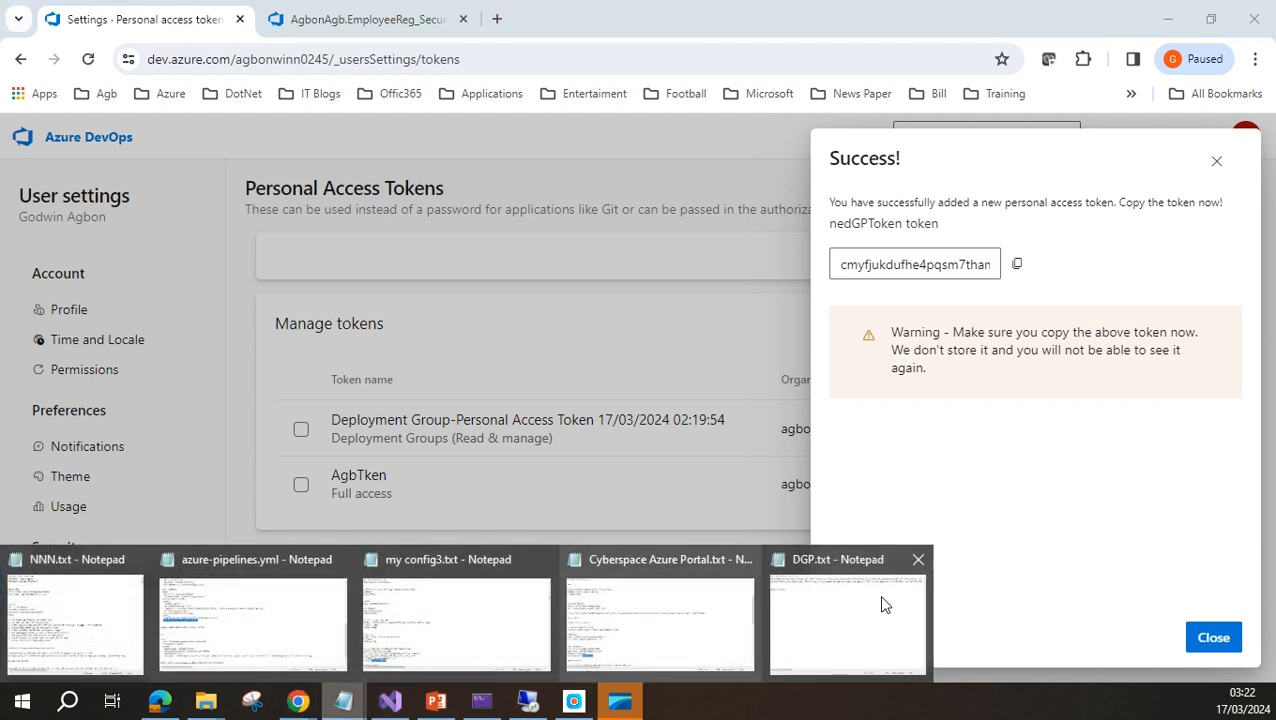
{"action": "left_click", "coordinate": [837, 560]}
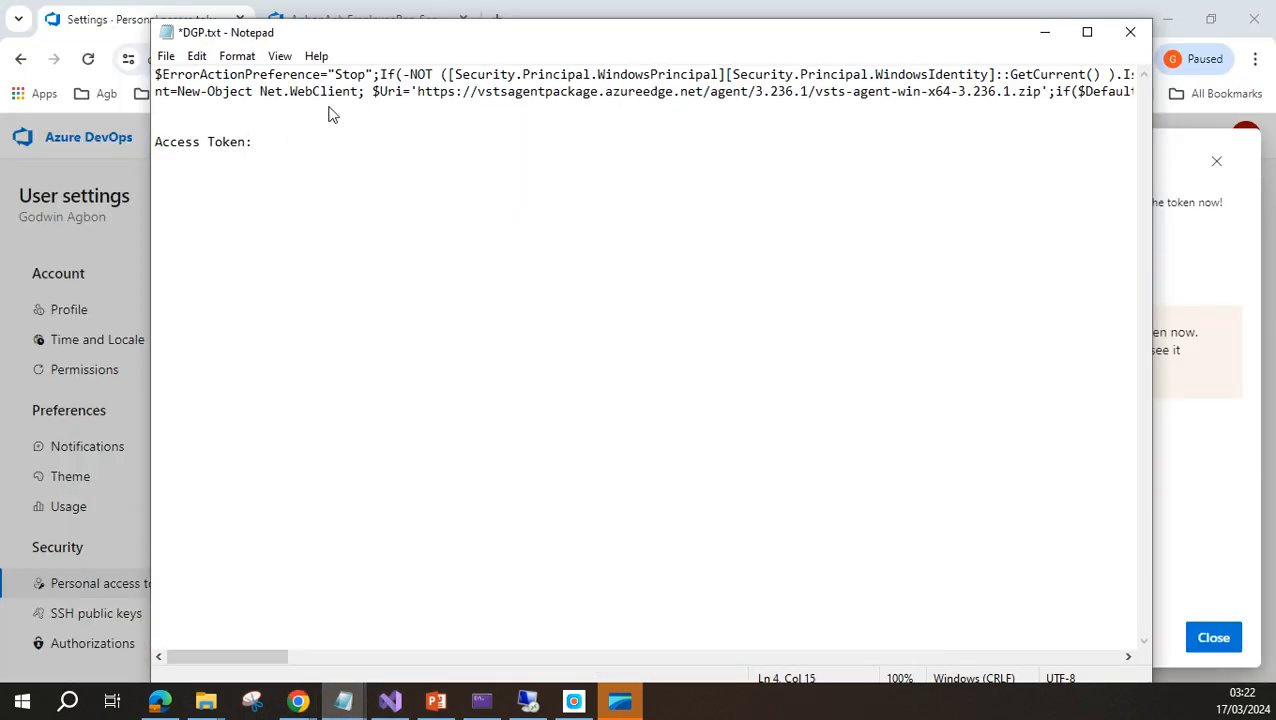
{"action": "key", "text": "ctrl+v"}
{"action": "key", "text": "ctrl+s"}
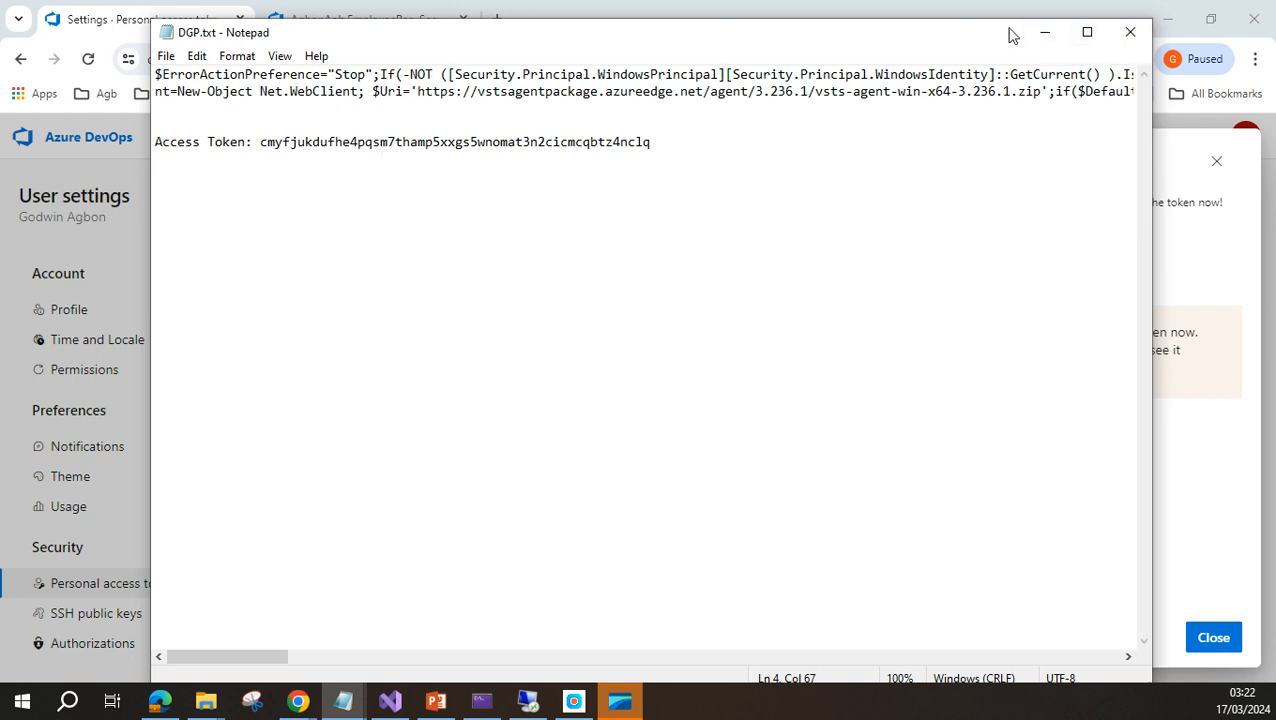
{"action": "left_click", "coordinate": [1045, 32]}
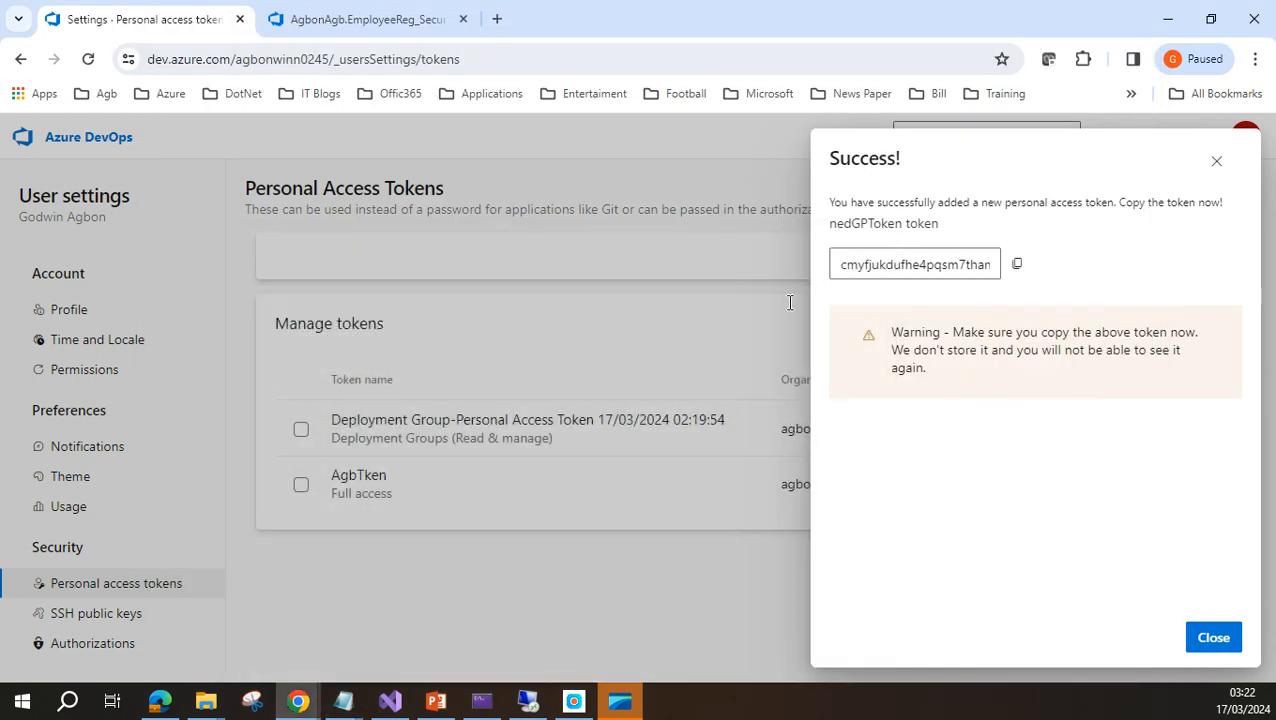
{"action": "left_click", "coordinate": [1214, 638]}
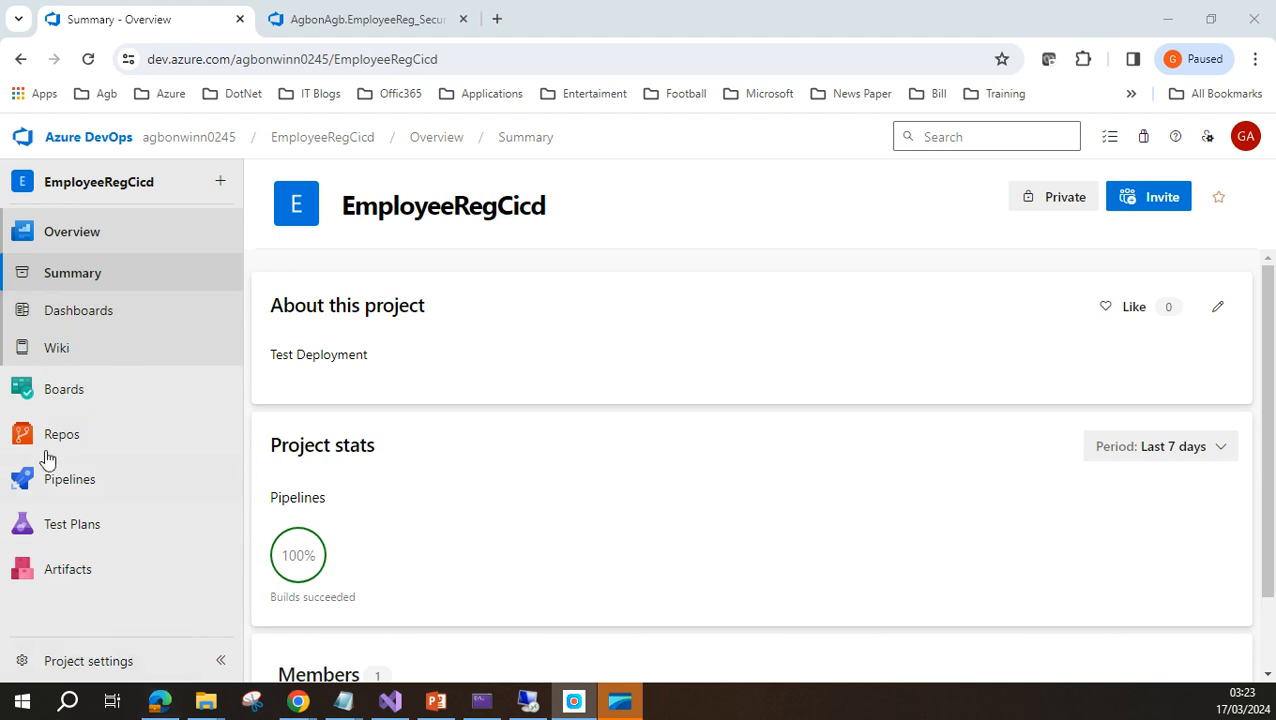
Create a new release pipeline in the EmployeeRegCicd project using the IIS website deployment template.
{"action": "left_click", "coordinate": [78, 484]}
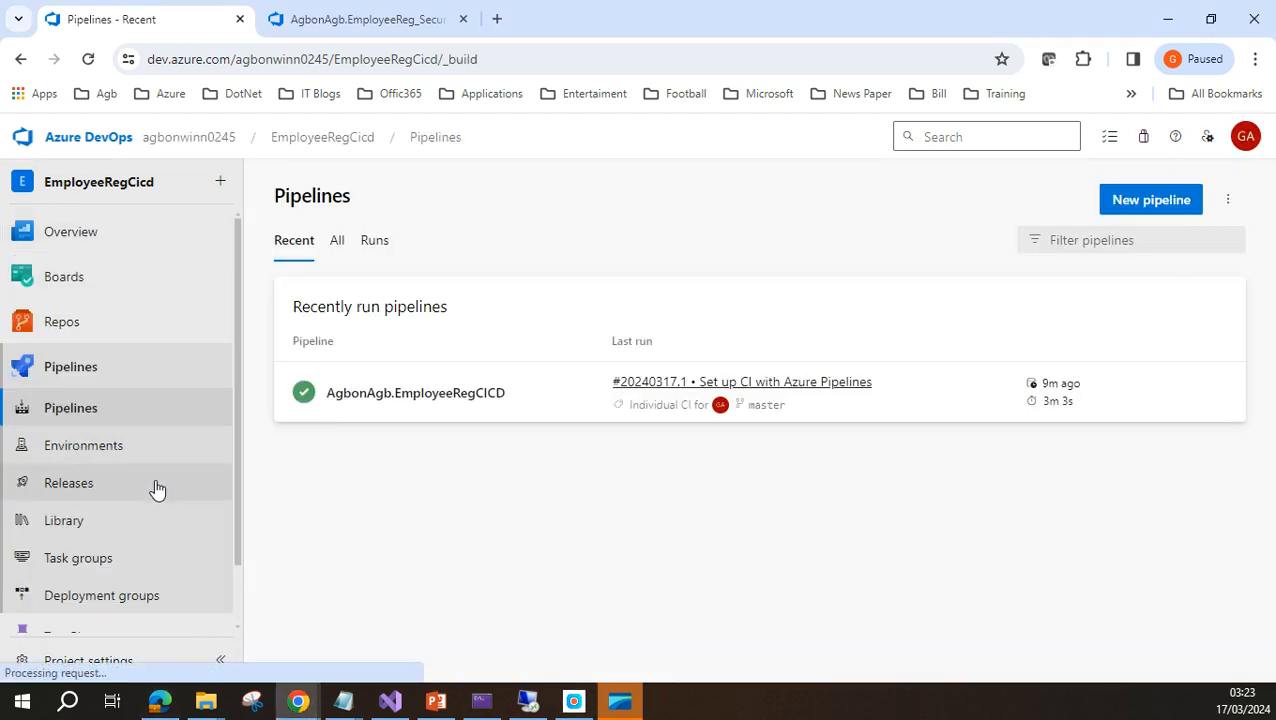
{"action": "left_click", "coordinate": [80, 488]}
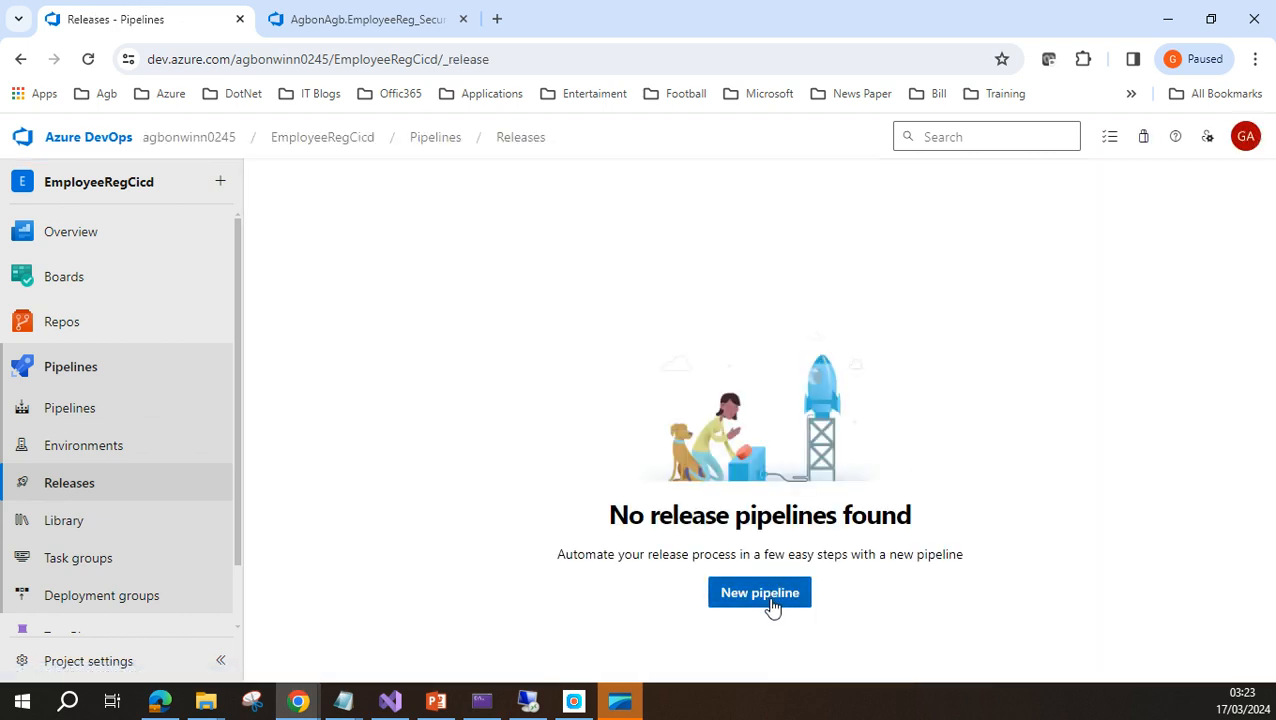
{"action": "left_click", "coordinate": [773, 600]}
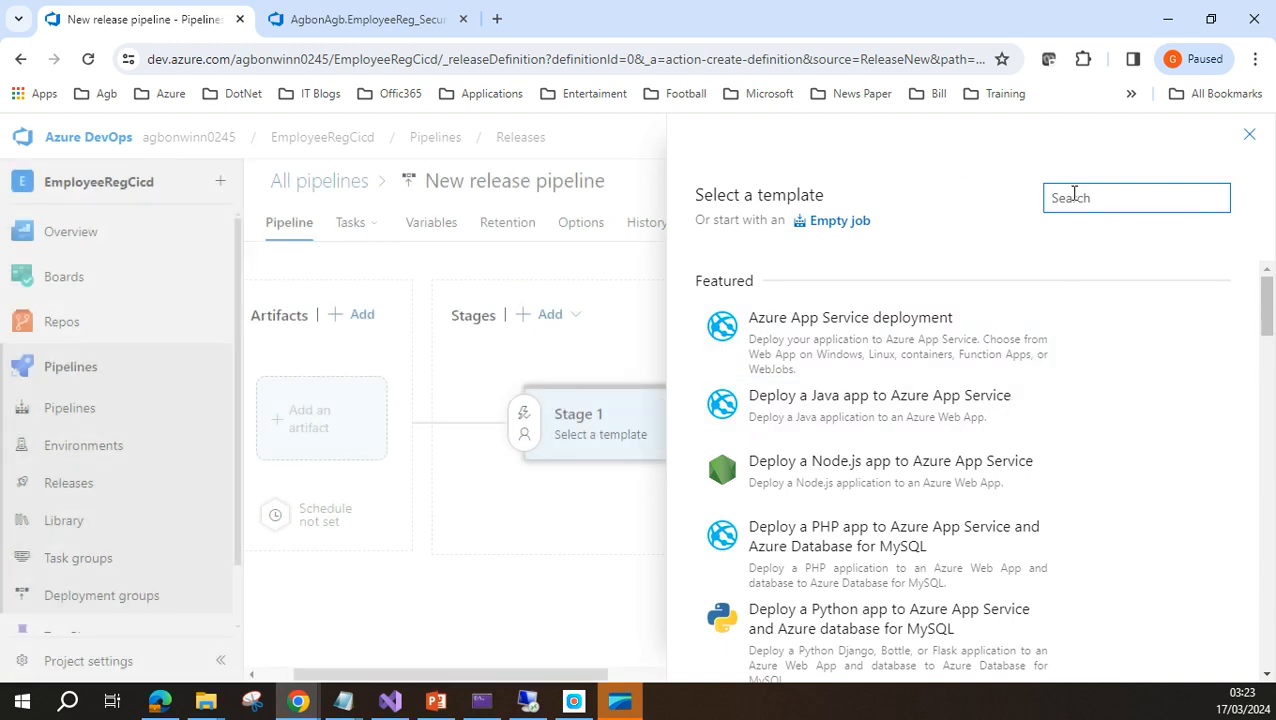
{"action": "type", "text": "iis"}
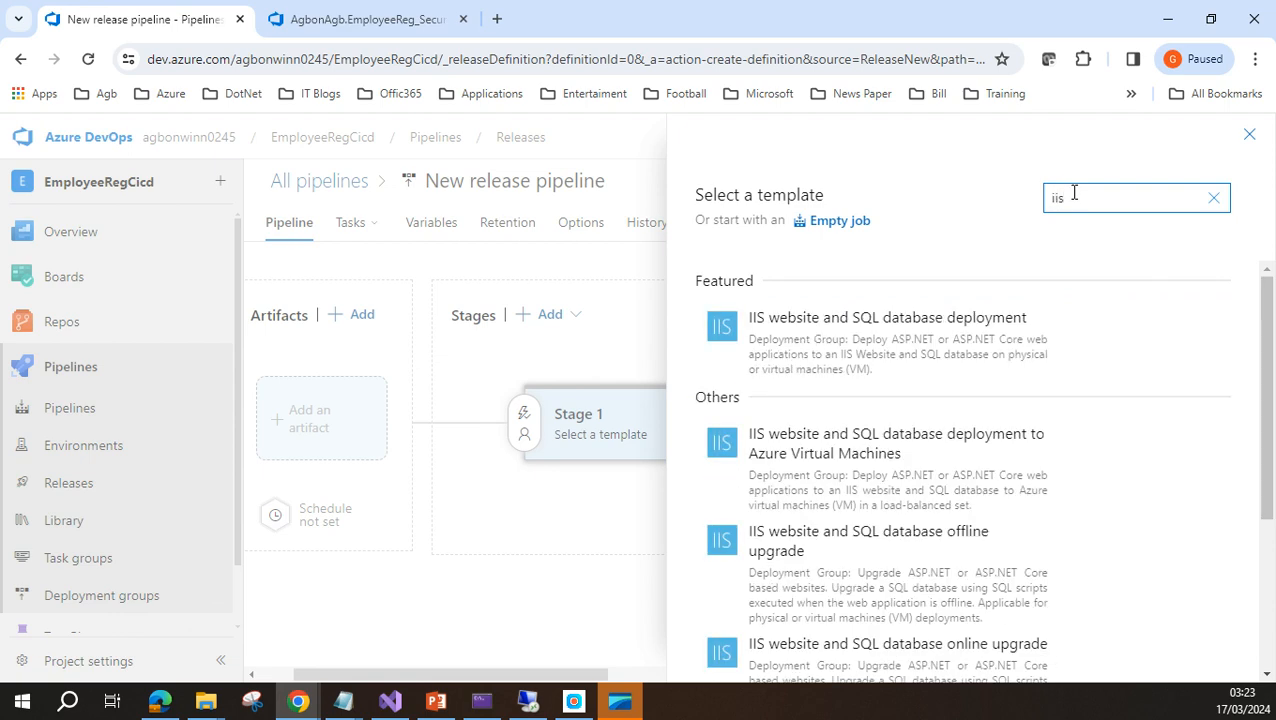
{"action": "scroll", "coordinate": [1234, 588], "scroll_direction": "down", "scroll_amount": 3}
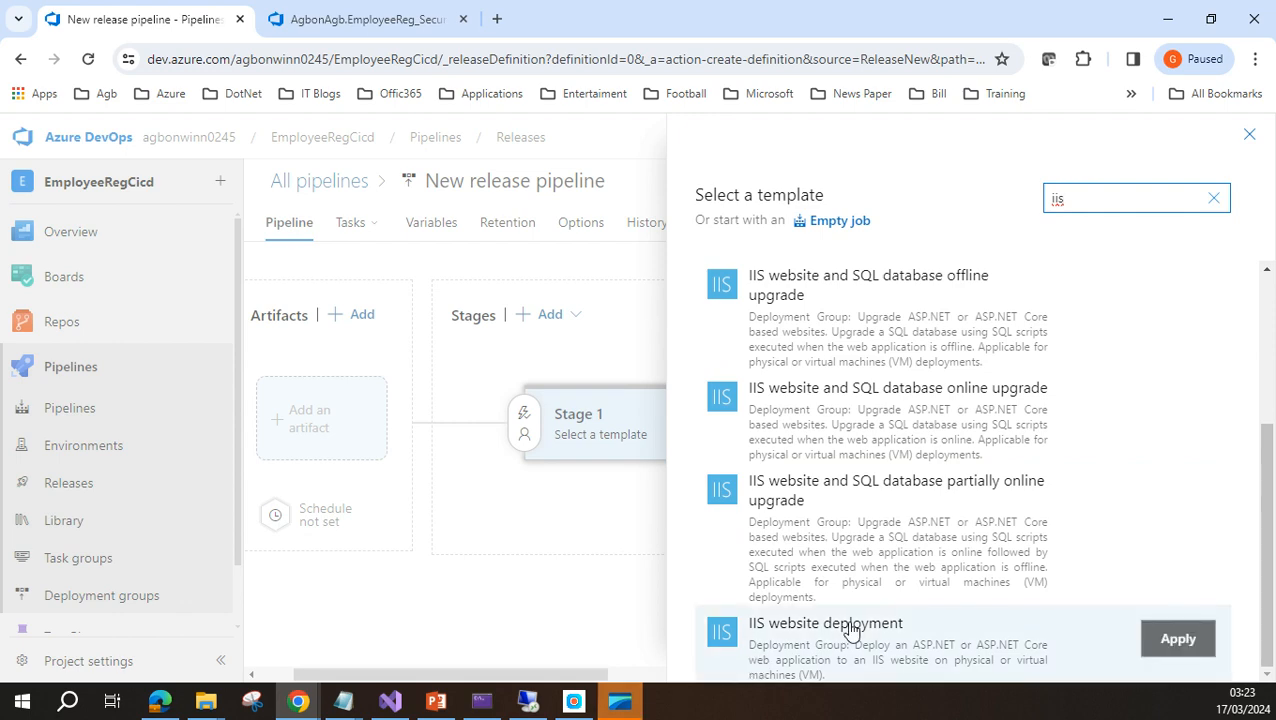
{"action": "left_click", "coordinate": [849, 632]}
{"action": "left_click", "coordinate": [1180, 648]}
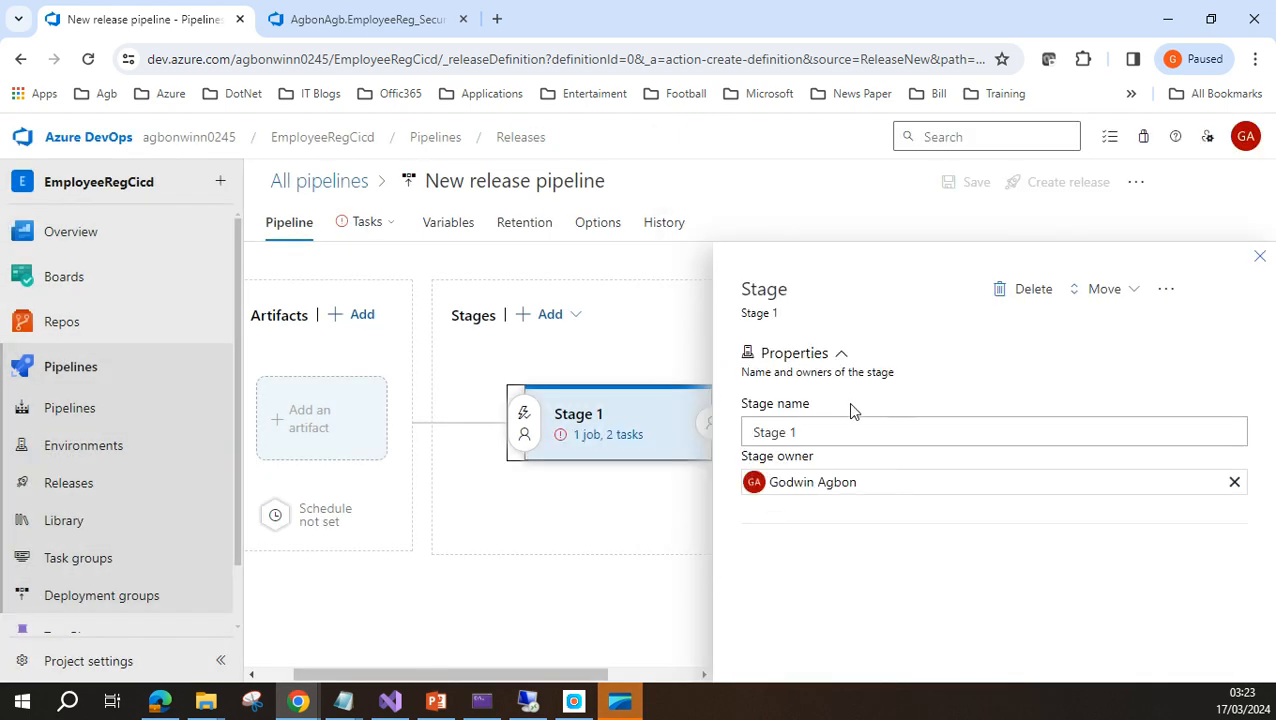
Rename the release pipeline's first stage to Production.
{"action": "double_click", "coordinate": [820, 427]}
{"action": "left_click_drag", "start_coordinate": [812, 430], "coordinate": [757, 444]}
{"action": "type", "text": "Pro"}
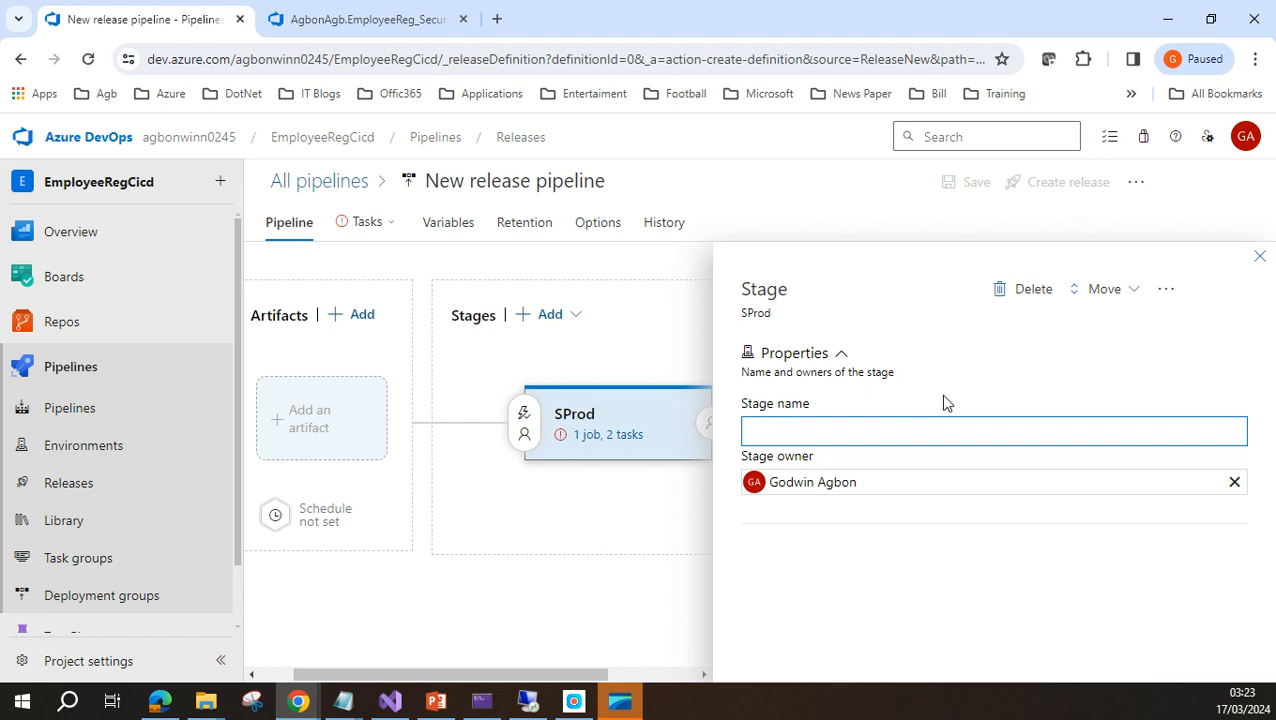
{"action": "type", "text": "P"}
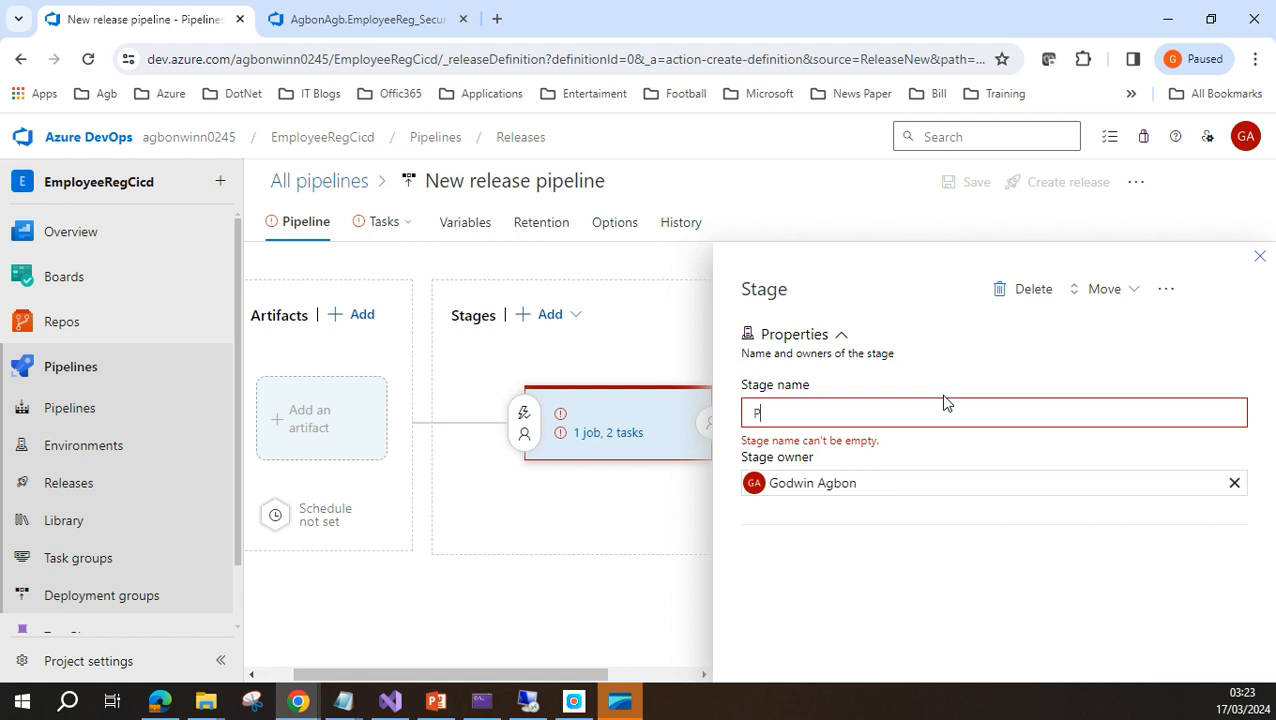
{"action": "type", "text": "roduction"}
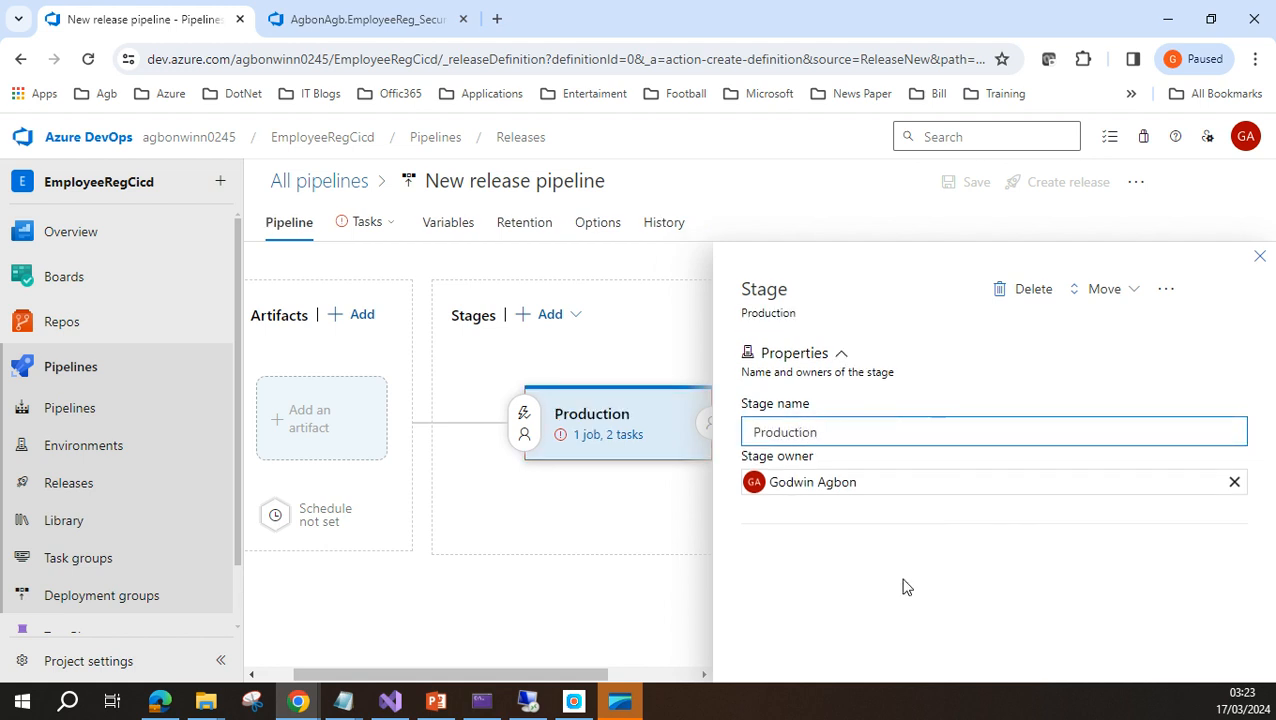
{"action": "left_click", "coordinate": [828, 570]}
{"action": "left_click", "coordinate": [578, 485]}
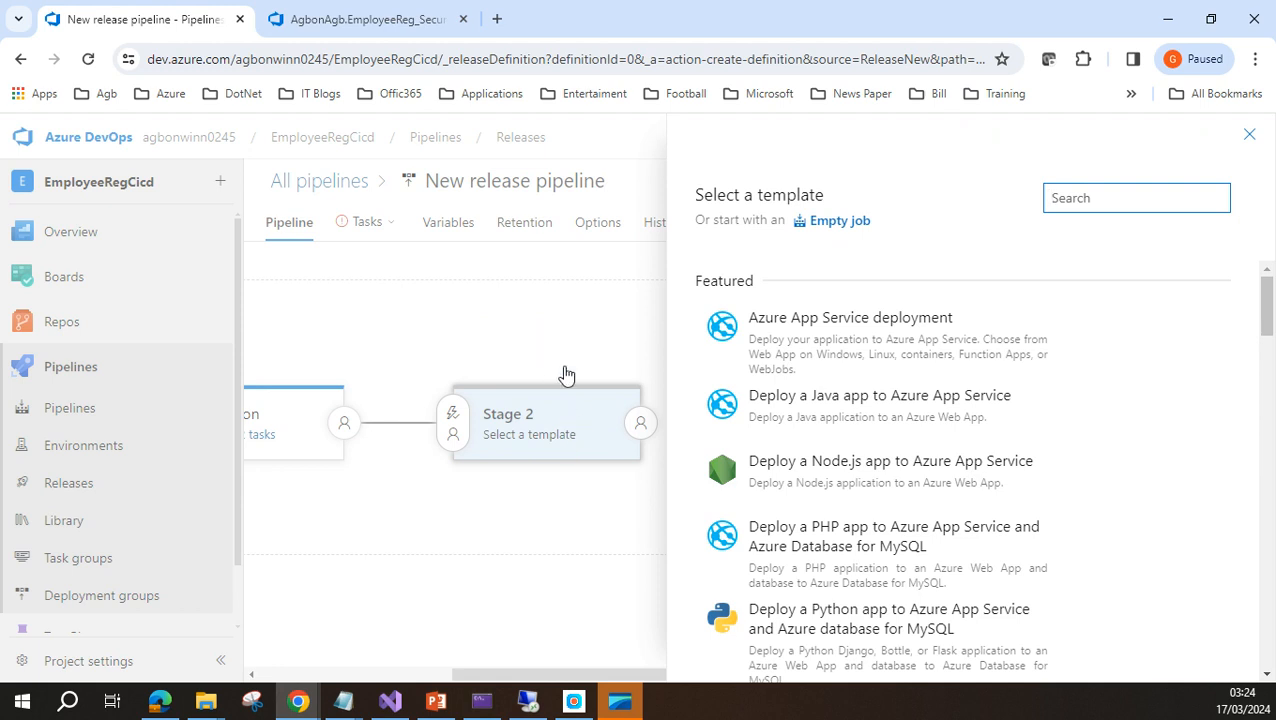
{"action": "left_click", "coordinate": [558, 678]}
{"action": "left_click", "coordinate": [1249, 138]}
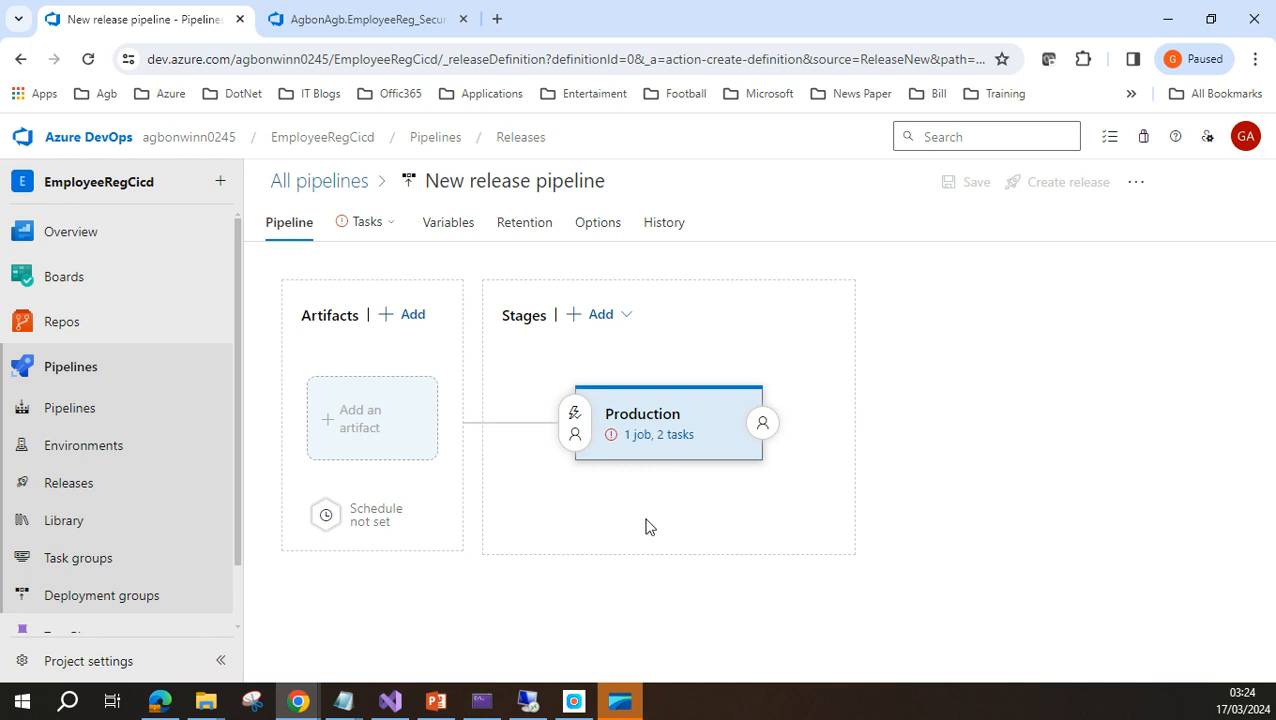
Add a Build artifact to the release pipeline from the project's EmployeeRegCICD build pipeline, with the default version Latest.
{"action": "left_click", "coordinate": [395, 427]}
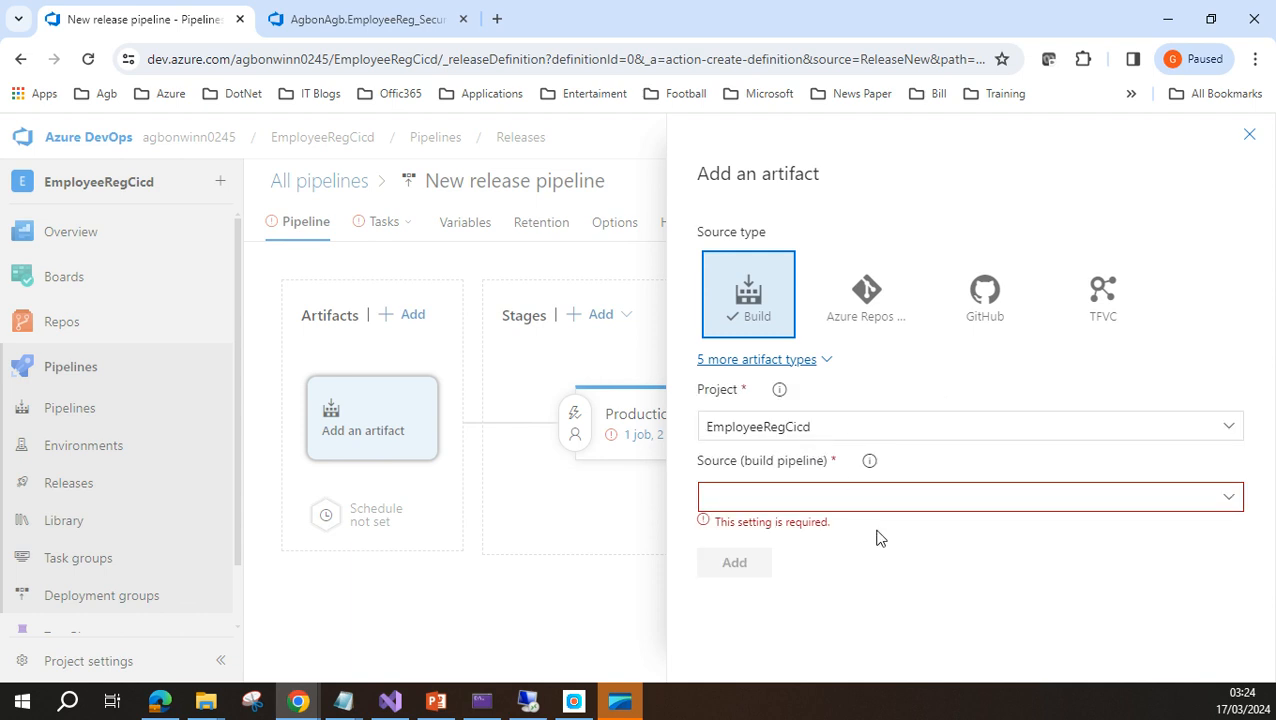
{"action": "left_click", "coordinate": [1228, 503]}
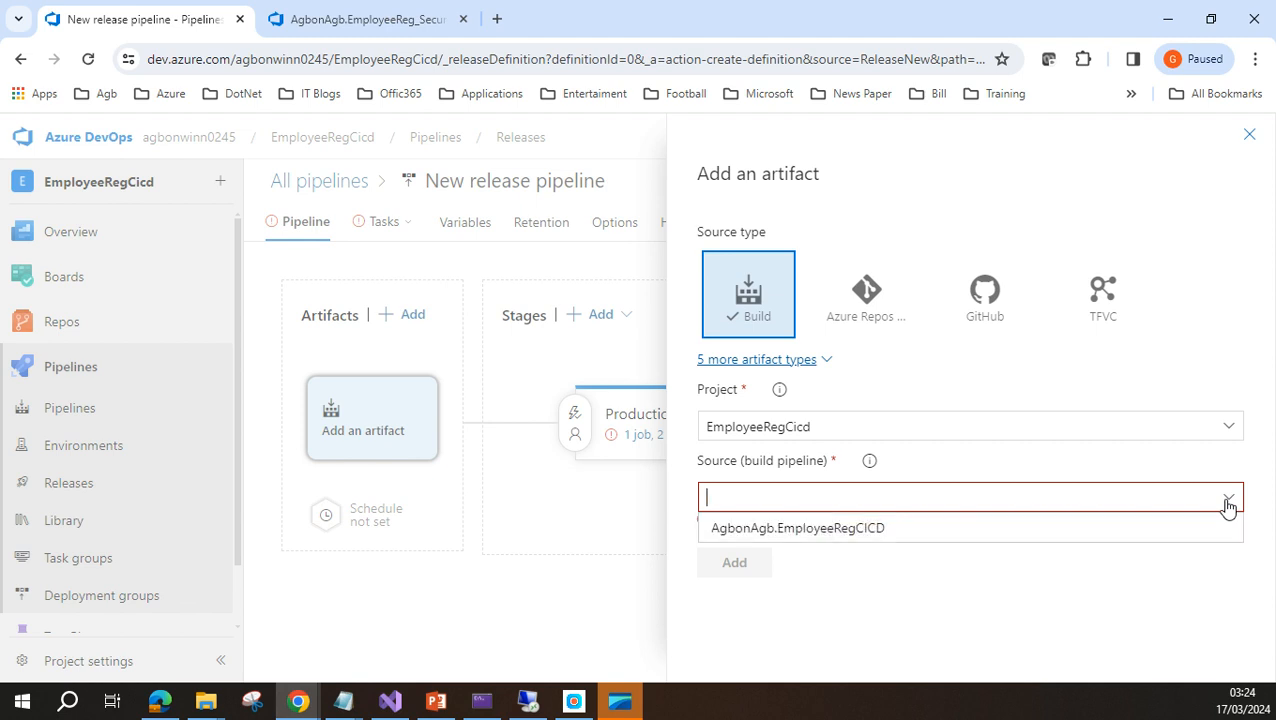
{"action": "left_click", "coordinate": [891, 530]}
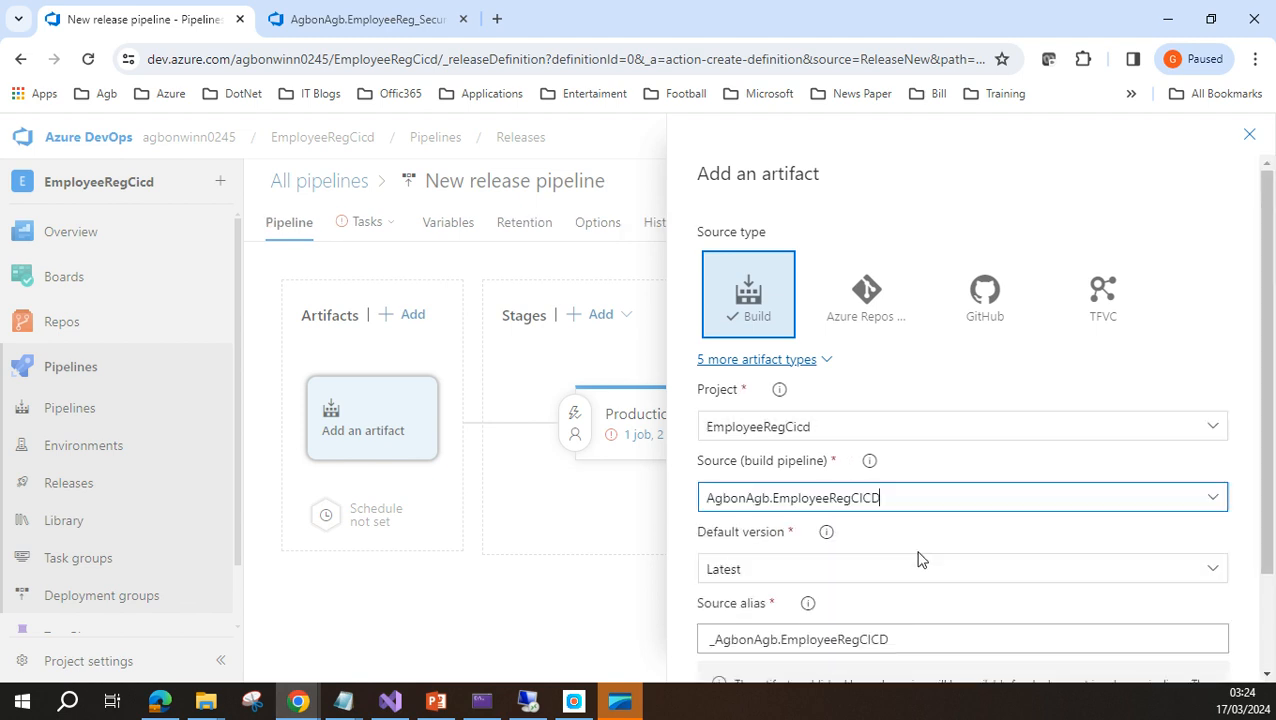
{"action": "scroll", "coordinate": [1078, 567], "scroll_direction": "down", "scroll_amount": 2}
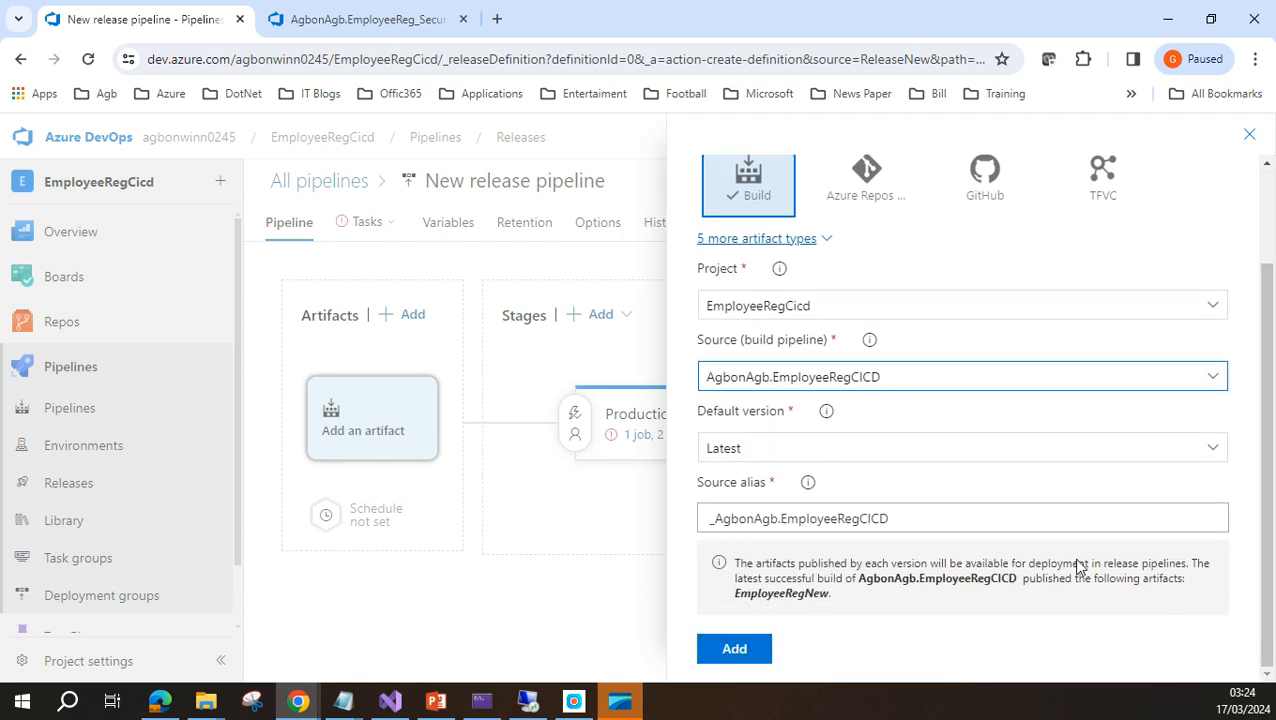
{"action": "left_click", "coordinate": [742, 653]}
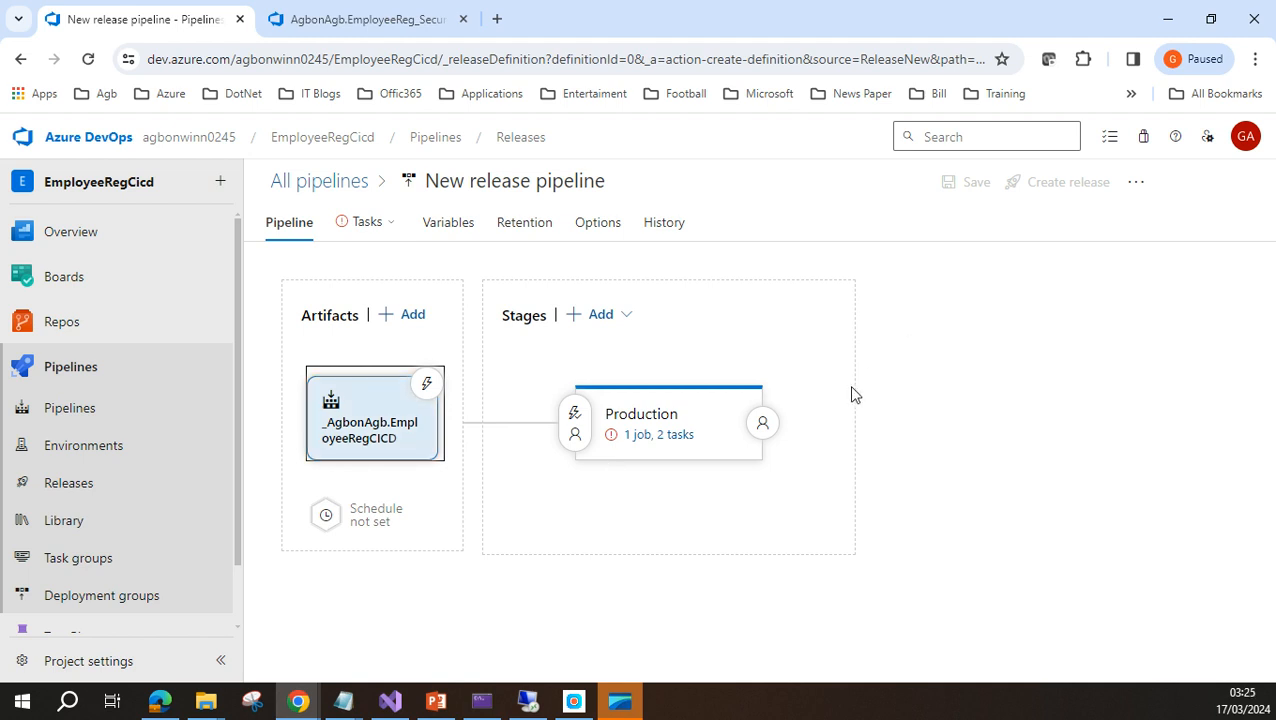
Open the Production stage's deployment tasks and set the IIS website name to empregistration.
{"action": "left_click", "coordinate": [713, 417]}
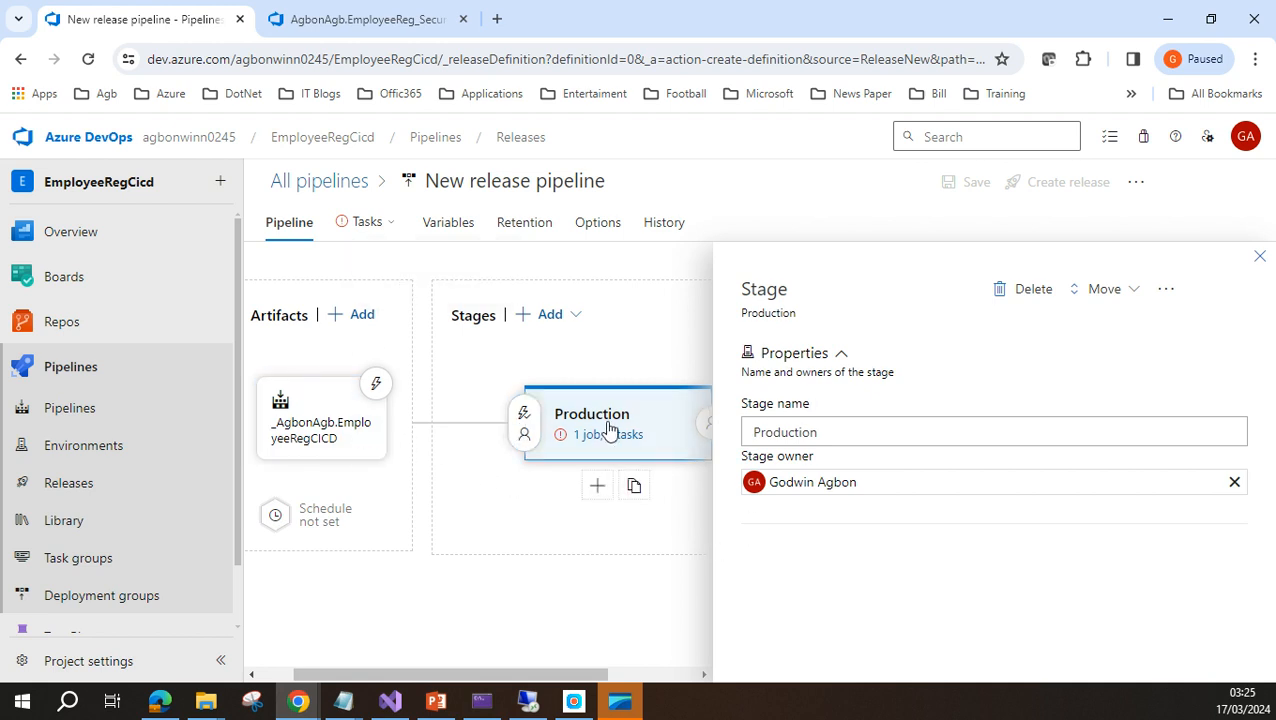
{"action": "left_click", "coordinate": [404, 229]}
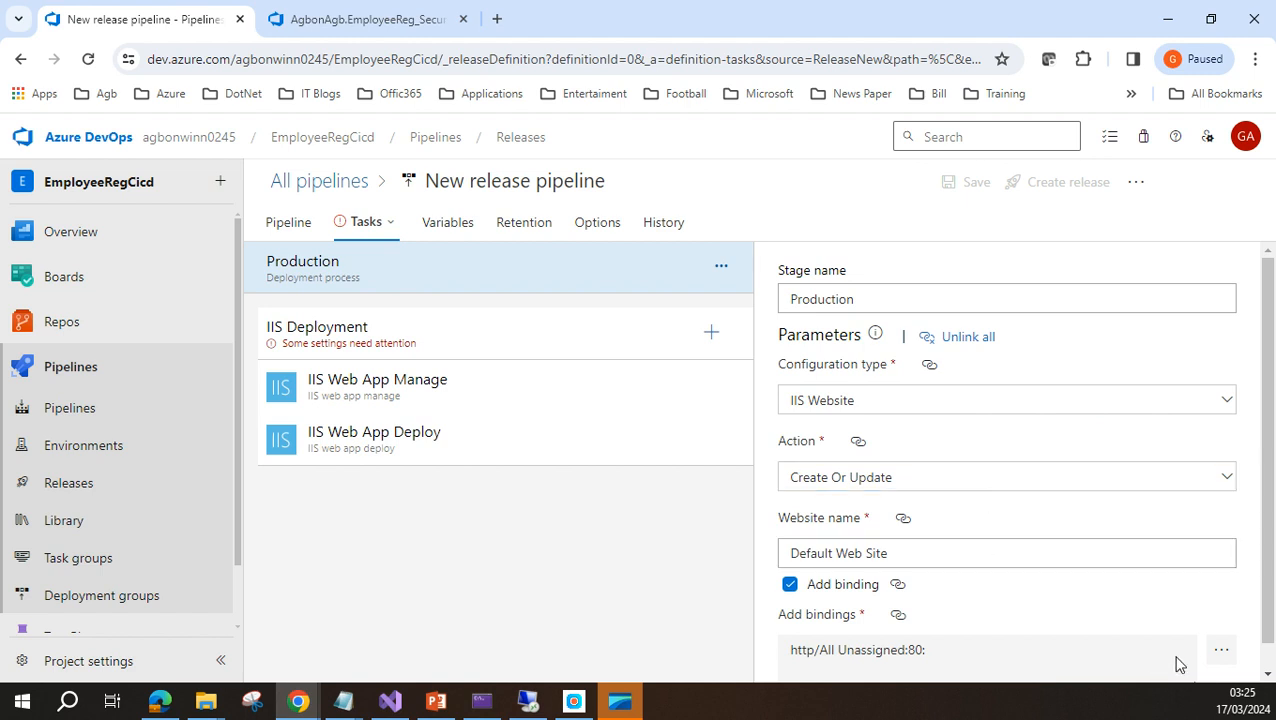
{"action": "left_click_drag", "start_coordinate": [1268, 612], "coordinate": [1272, 642]}
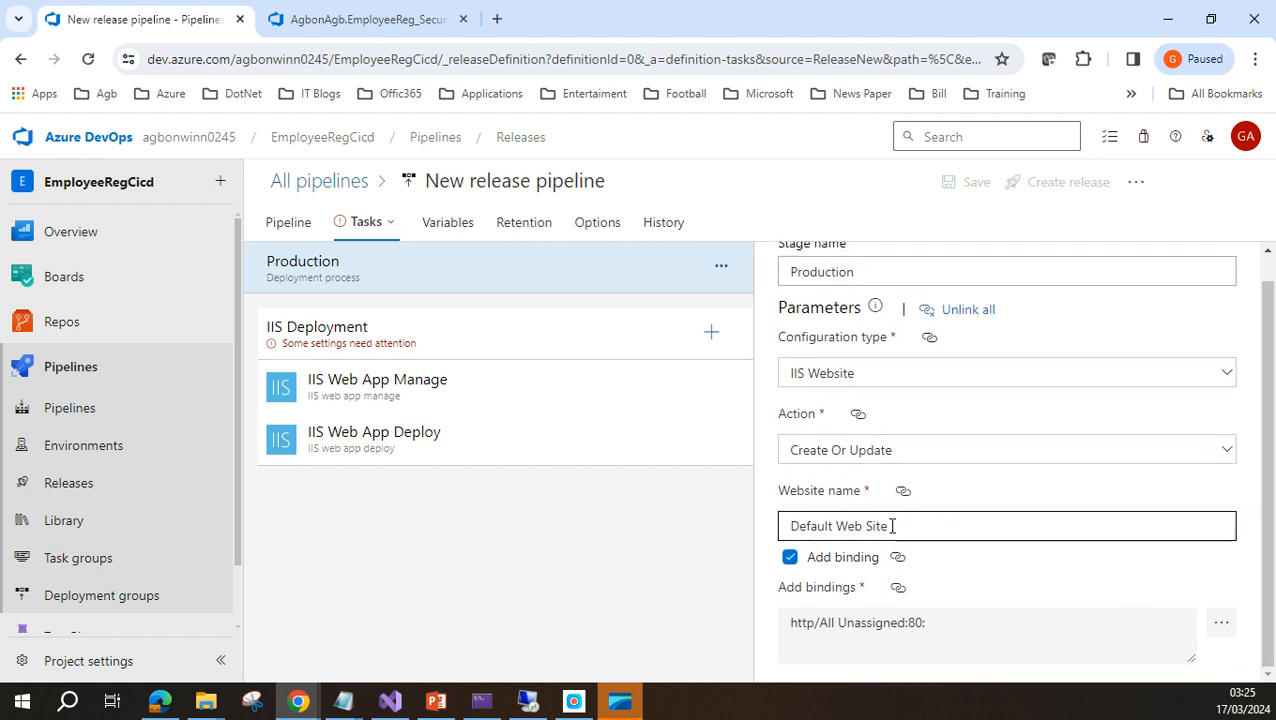
{"action": "left_click_drag", "start_coordinate": [892, 526], "coordinate": [755, 526]}
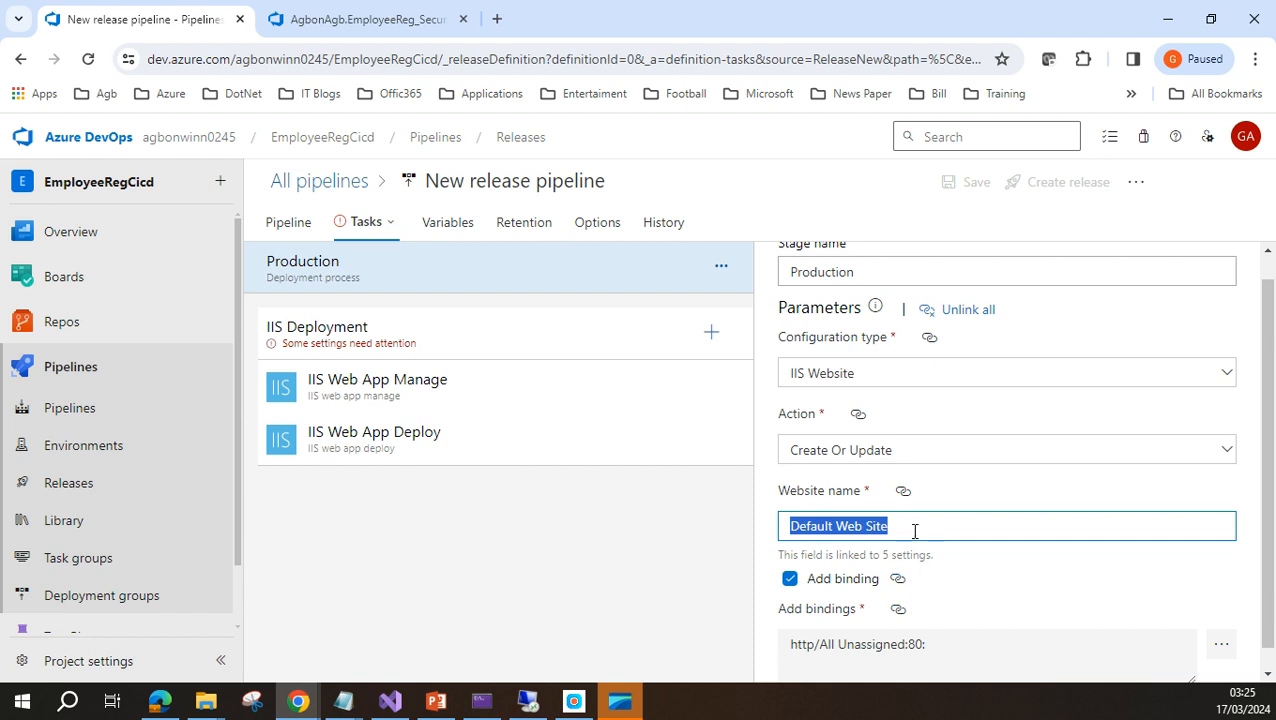
{"action": "type", "text": "Em"}
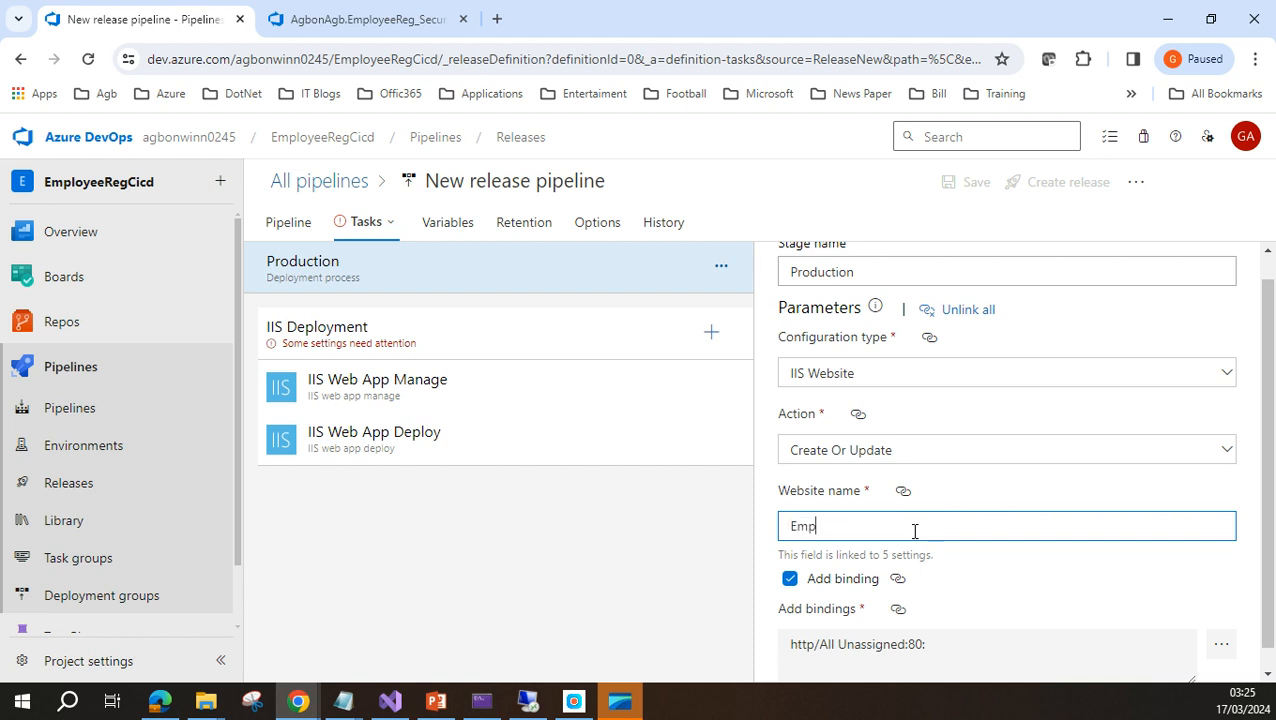
{"action": "type", "text": "pre"}
{"action": "key", "text": "BackSpace"}
{"action": "key", "text": "BackSpace"}
{"action": "key", "text": "BackSpace"}
{"action": "type", "text": "empregistration"}
{"action": "left_click", "coordinate": [1033, 565]}
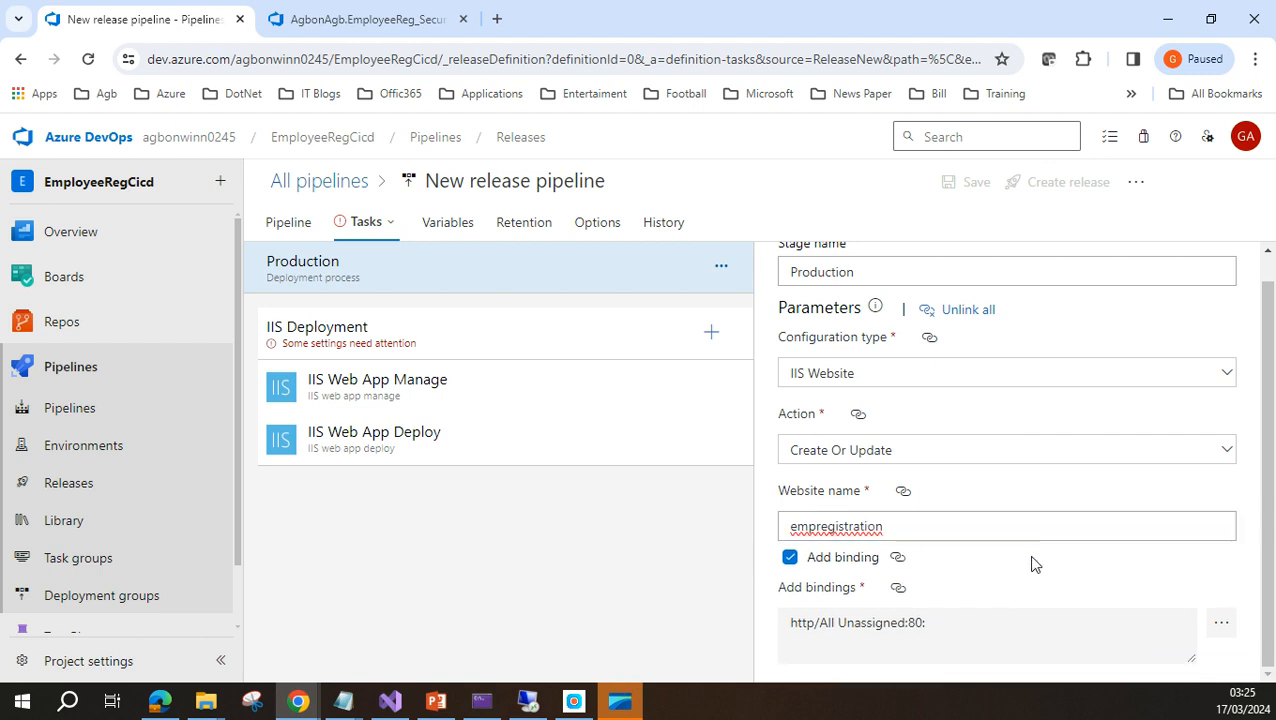
Open the website's bindings for editing and delete the existing http binding on port 80.
{"action": "left_click", "coordinate": [897, 558]}
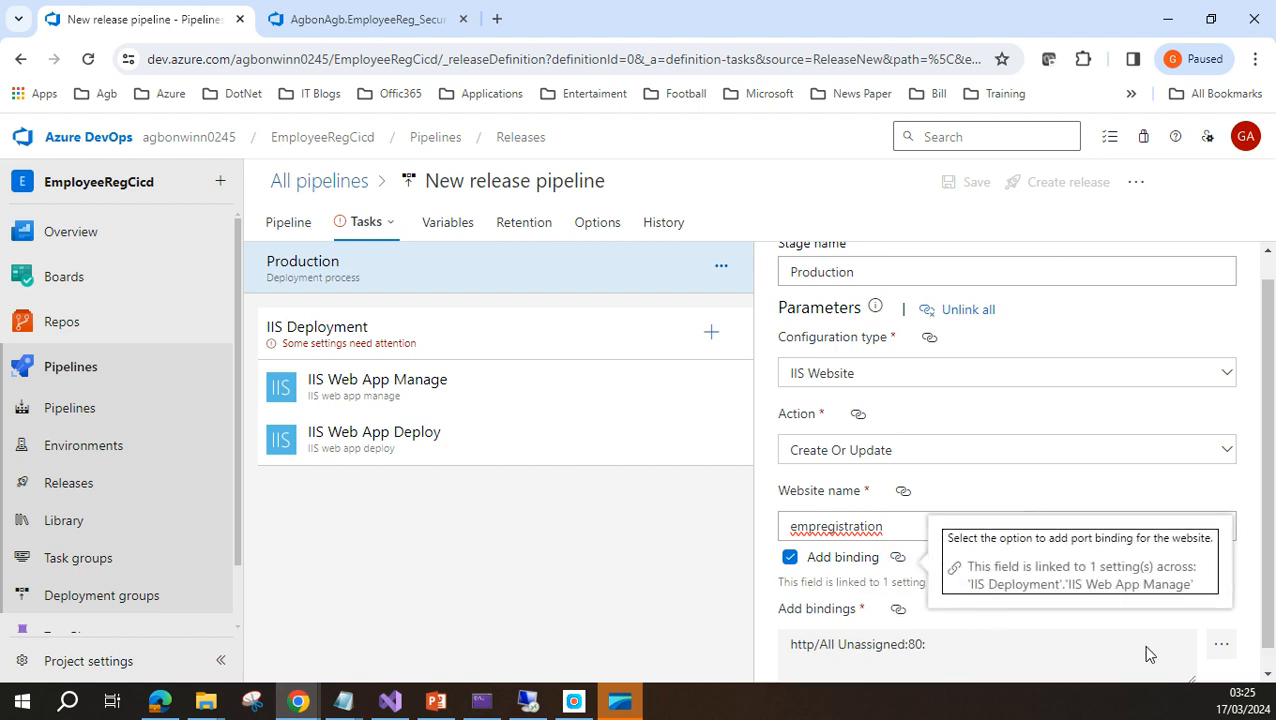
{"action": "left_click", "coordinate": [907, 654]}
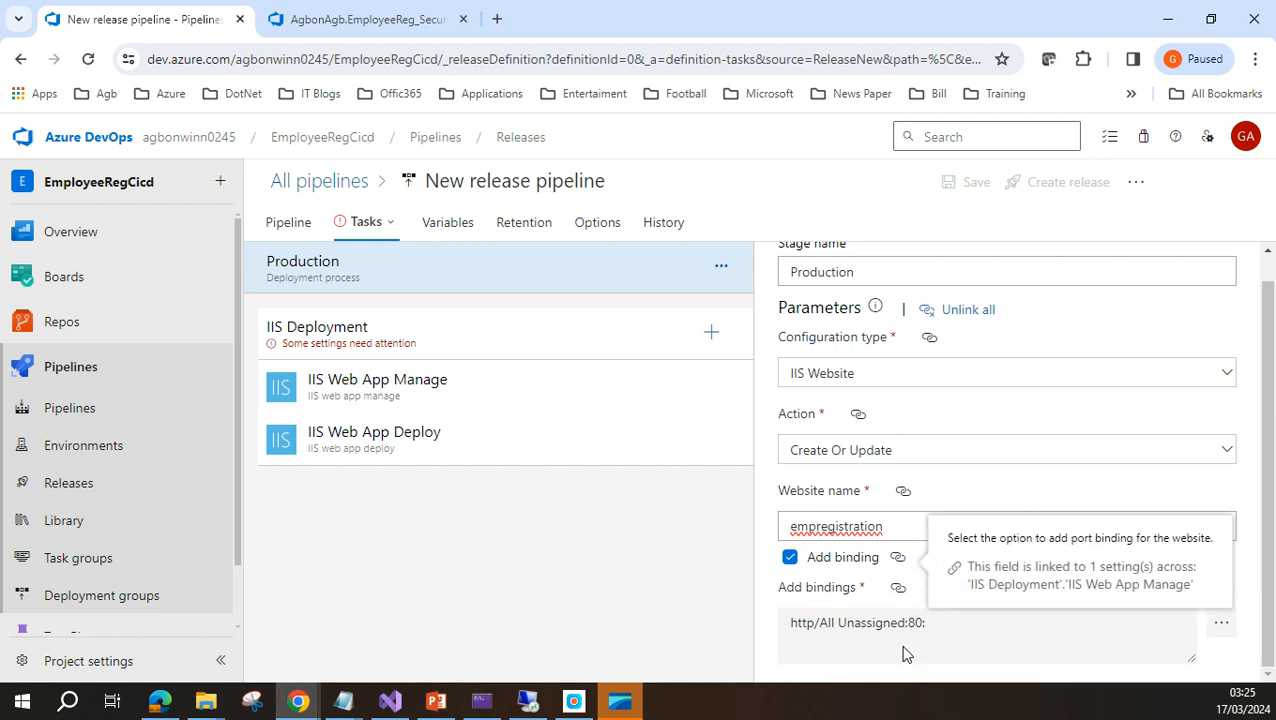
{"action": "left_click", "coordinate": [1219, 623]}
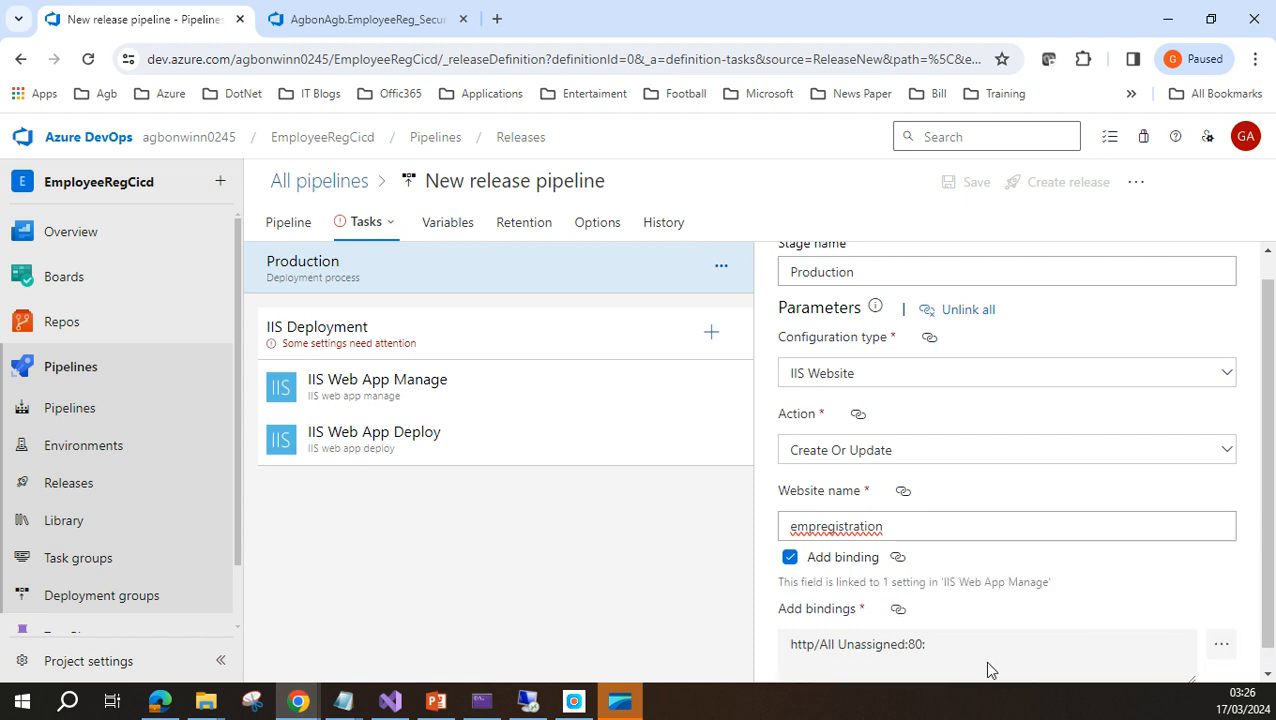
{"action": "left_click", "coordinate": [1224, 647]}
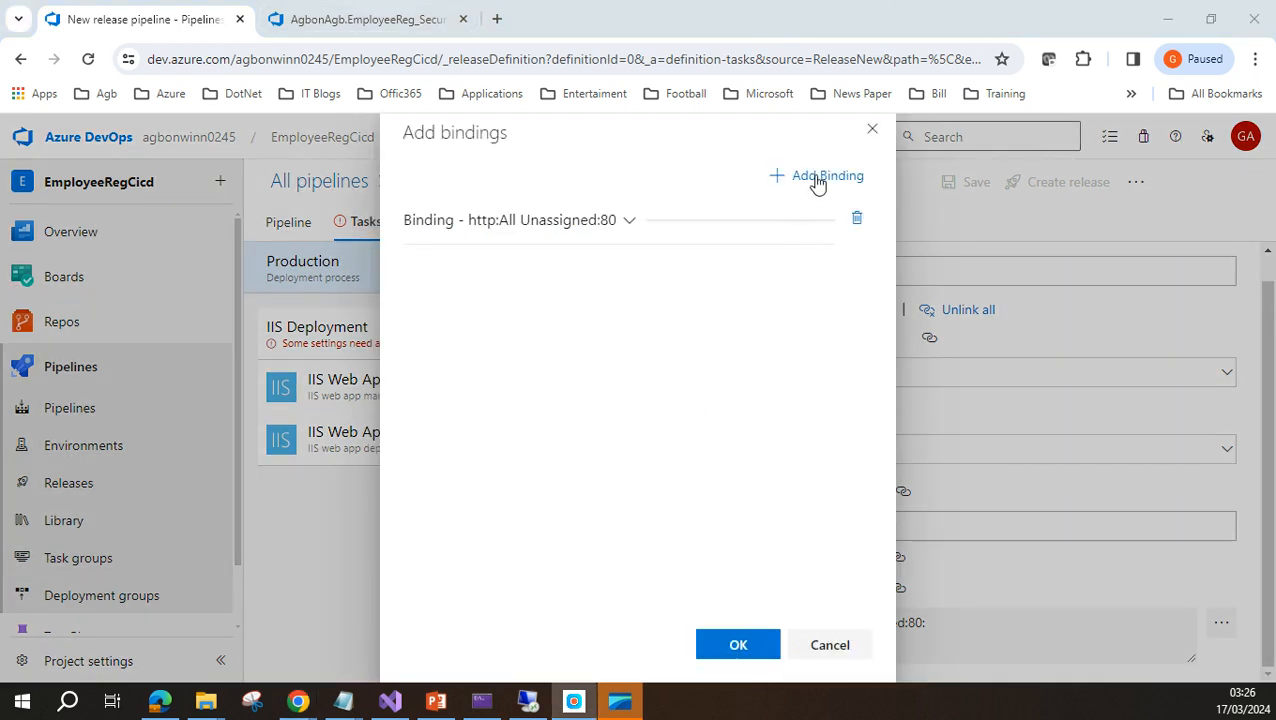
{"action": "left_click", "coordinate": [856, 222]}
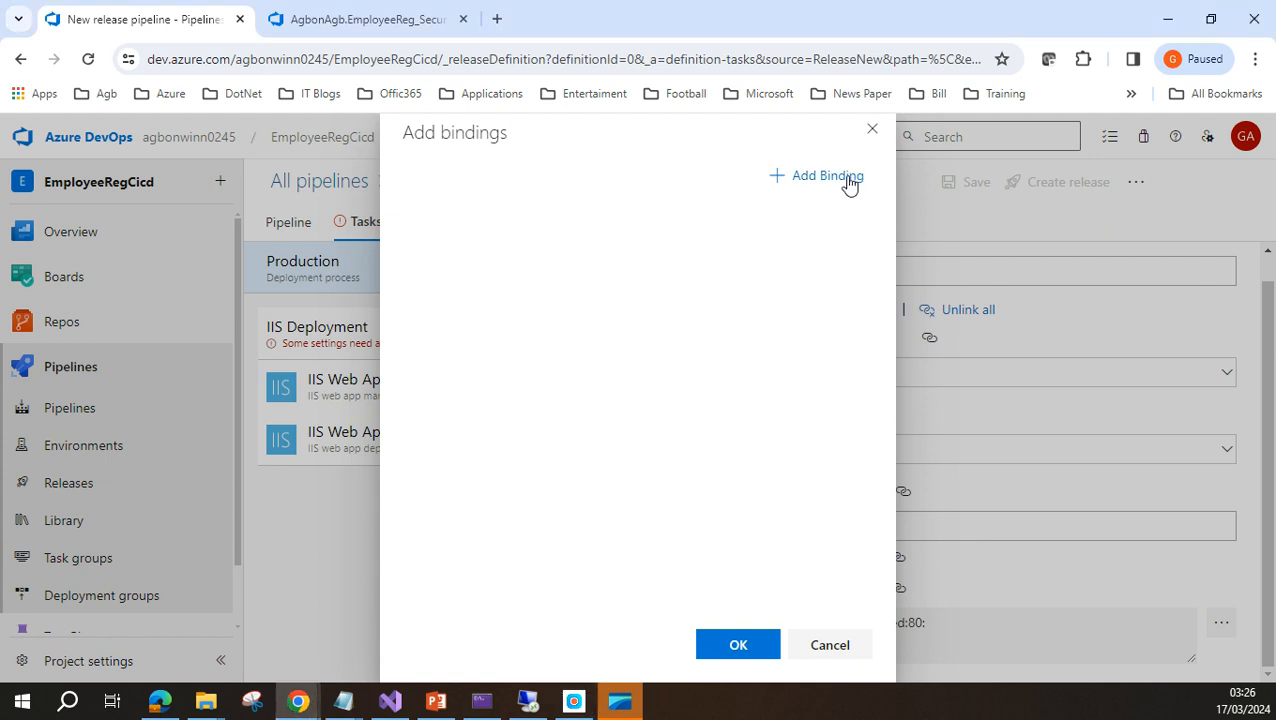
Add an http binding for All Unassigned addresses on port 1978, leave the hostname empty, and apply the bindings.
{"action": "left_click", "coordinate": [846, 180]}
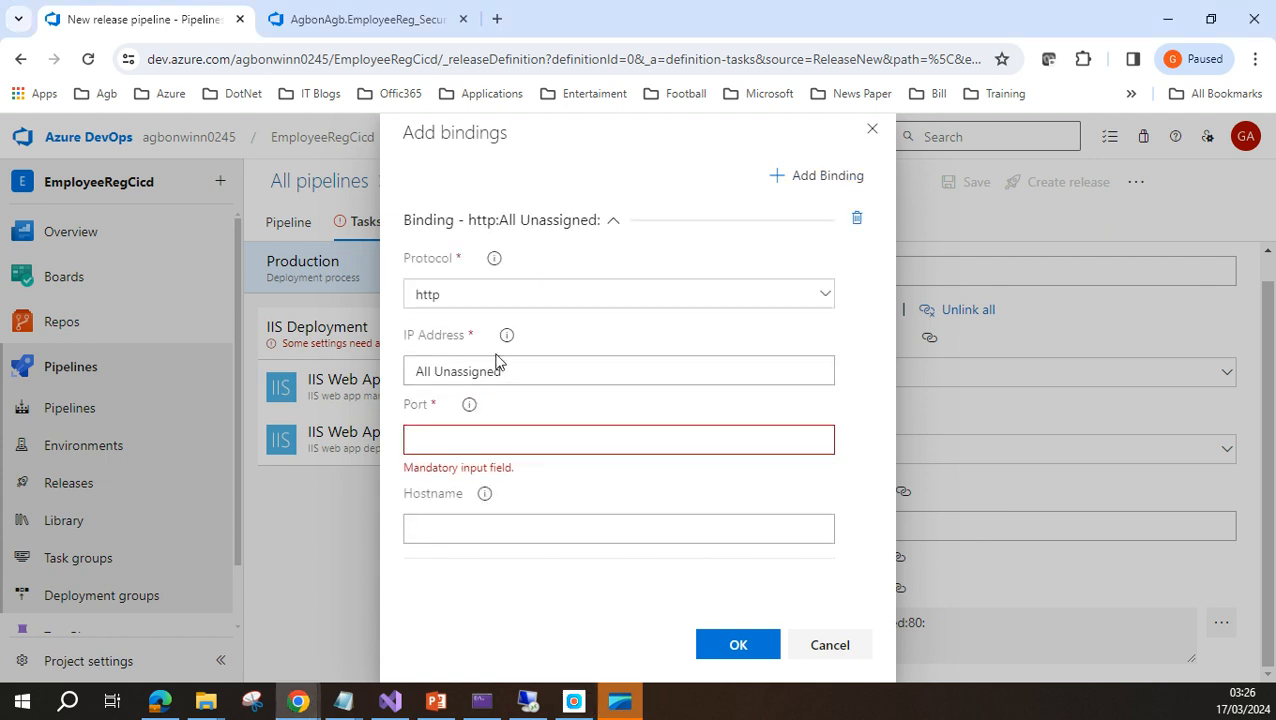
{"action": "left_click", "coordinate": [828, 297]}
{"action": "left_click", "coordinate": [828, 297]}
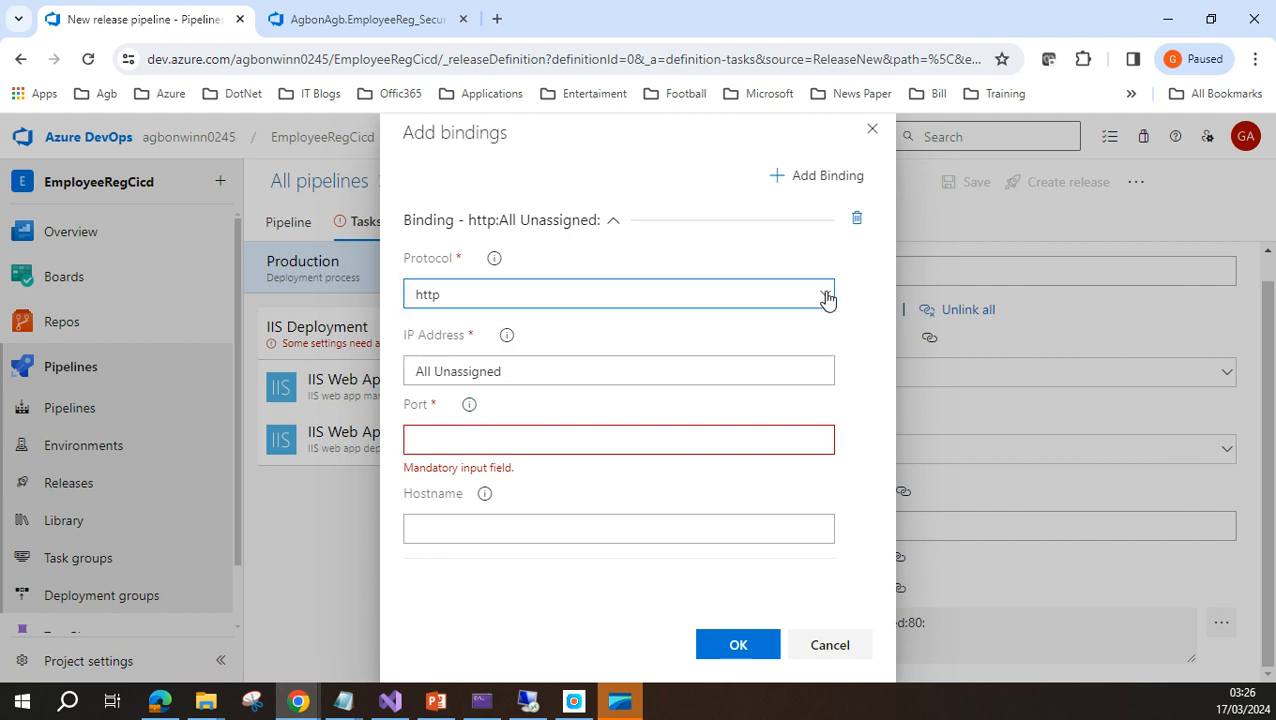
{"action": "left_click", "coordinate": [476, 439]}
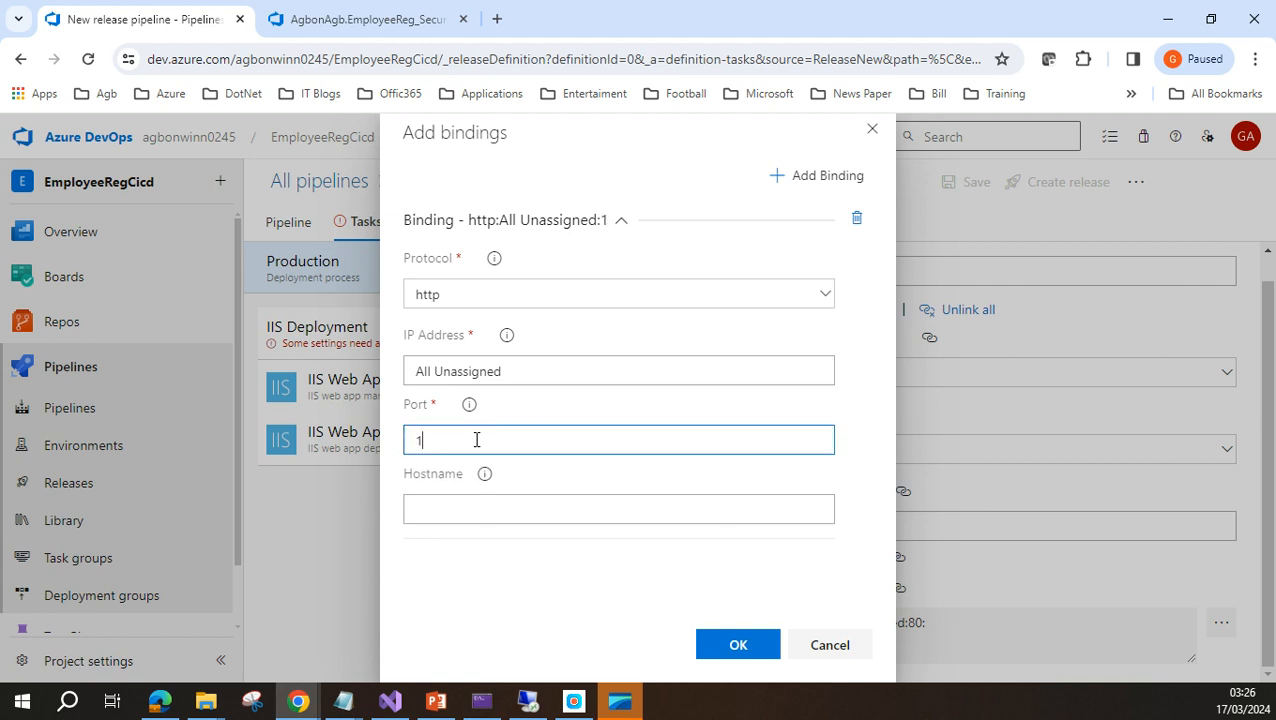
{"action": "key", "text": "BackSpace"}
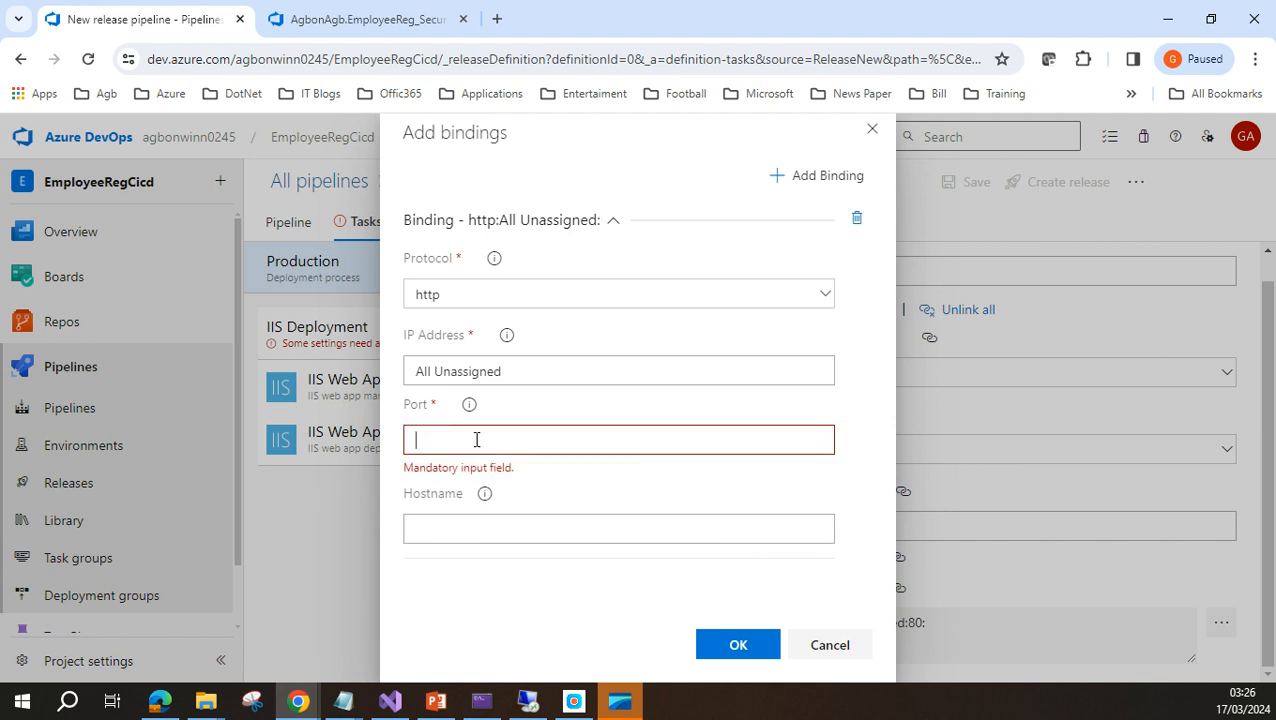
{"action": "type", "text": "1978"}
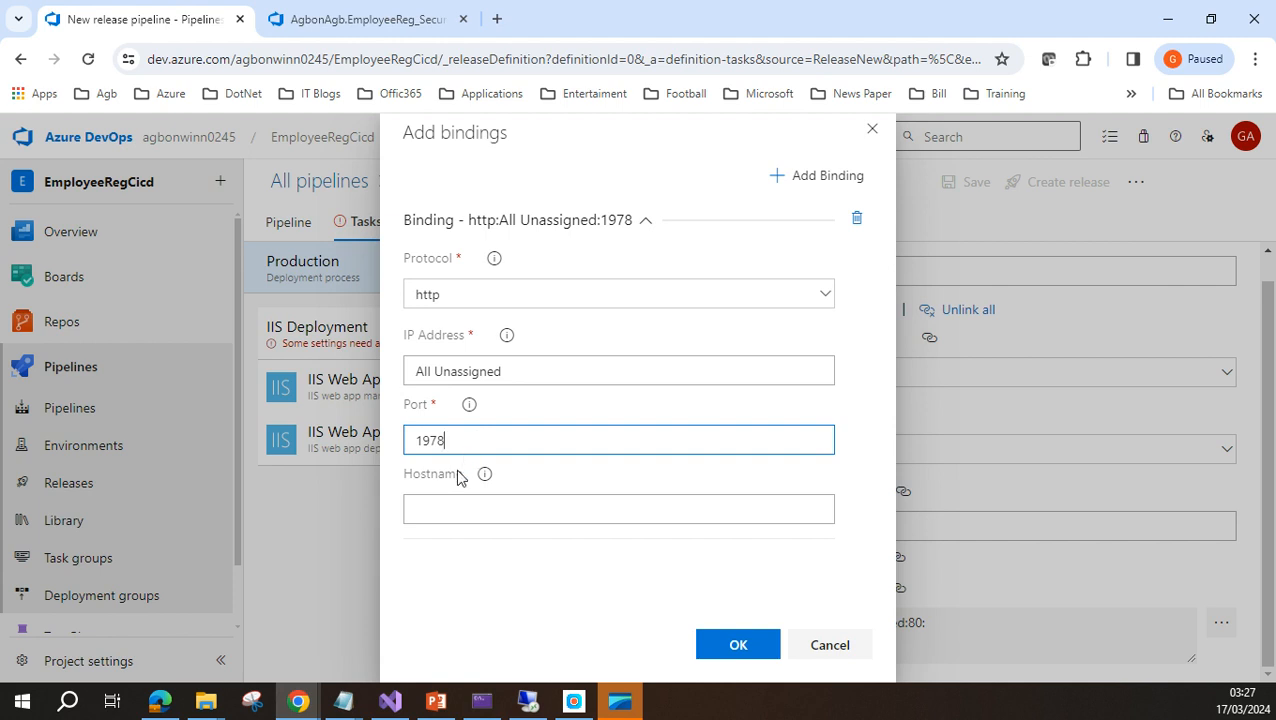
{"action": "left_click", "coordinate": [459, 513]}
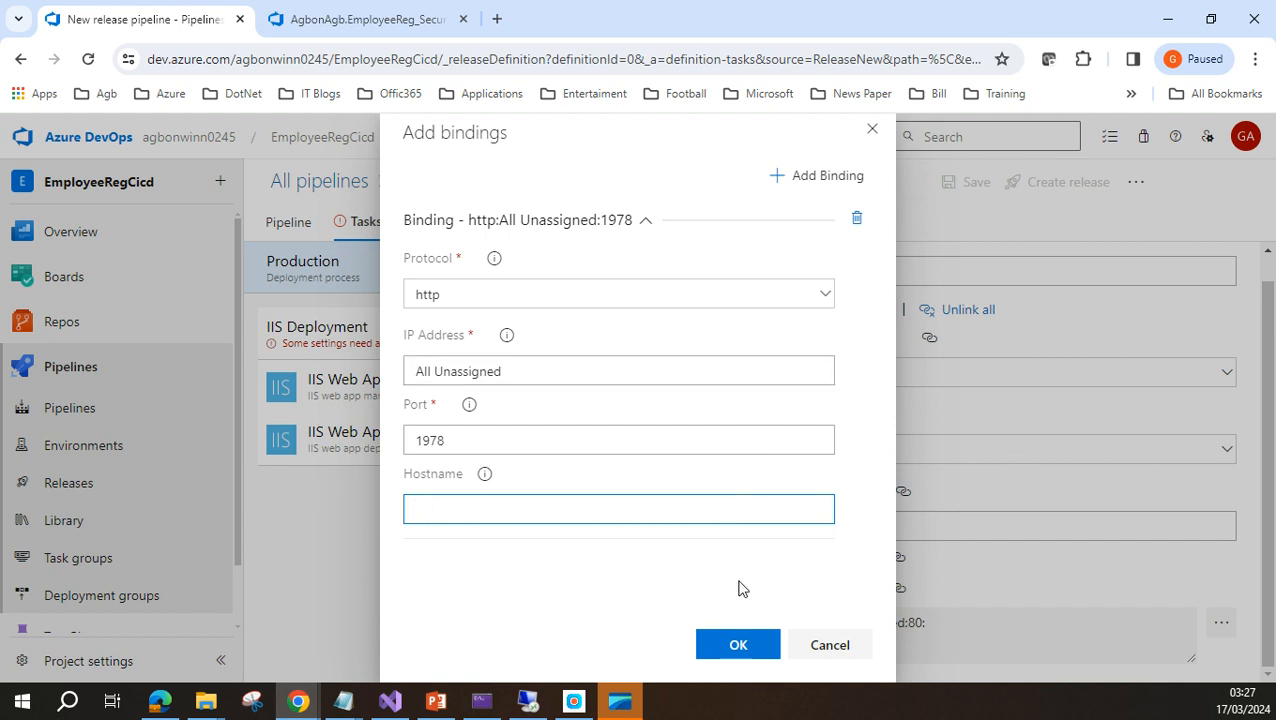
{"action": "left_click", "coordinate": [739, 647]}
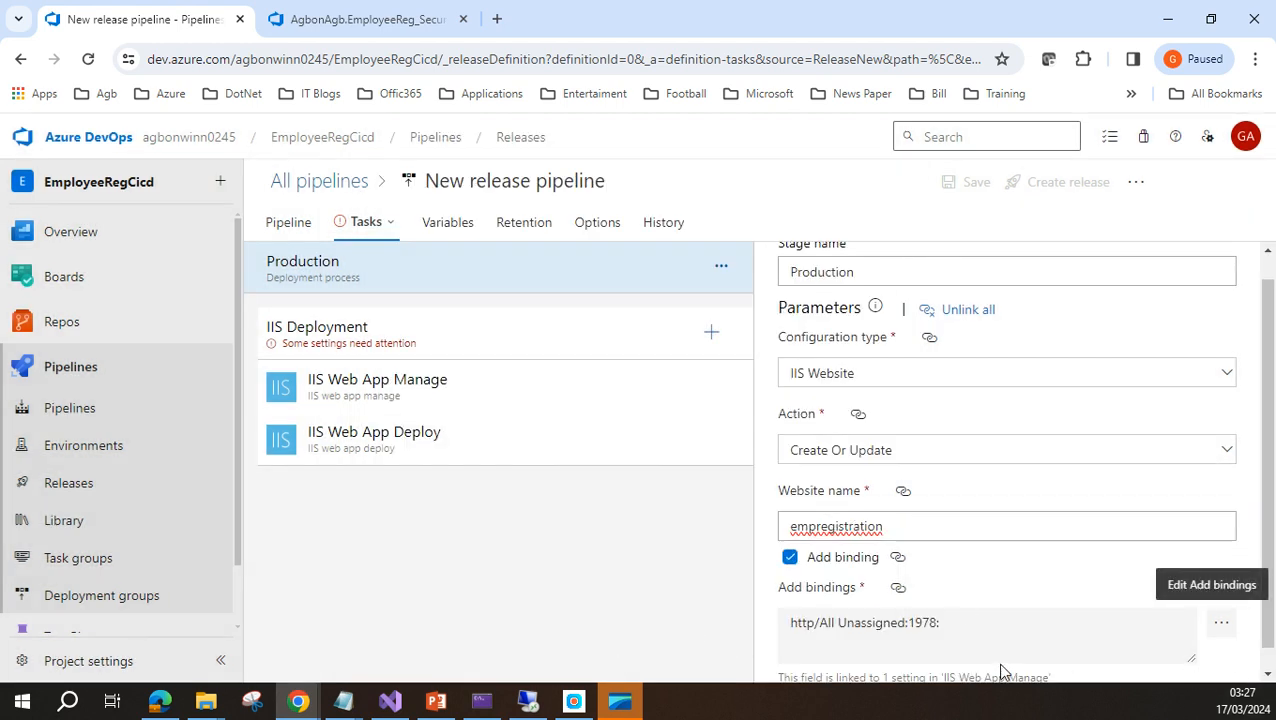
{"action": "scroll", "coordinate": [965, 625], "scroll_direction": "down", "scroll_amount": 1}
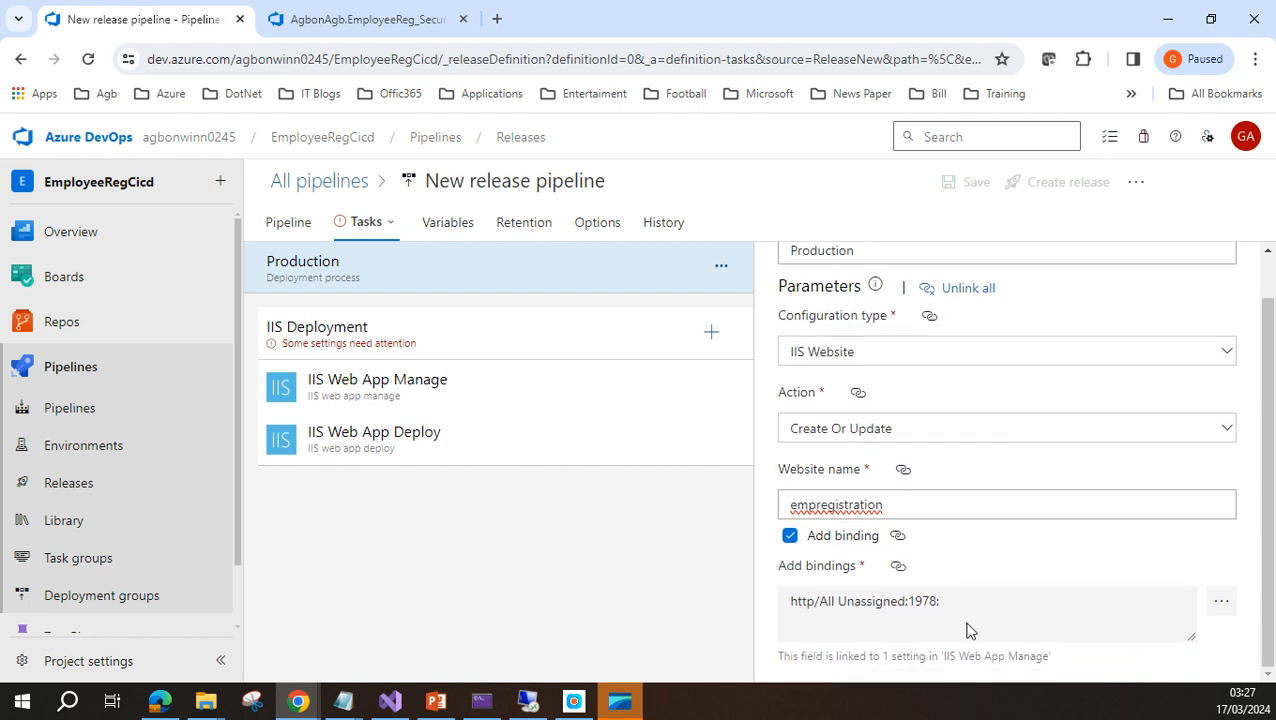
Assign the EmployeeRegNewDGP deployment group to the IIS Deployment job.
{"action": "scroll", "coordinate": [966, 630], "scroll_direction": "up", "scroll_amount": 1}
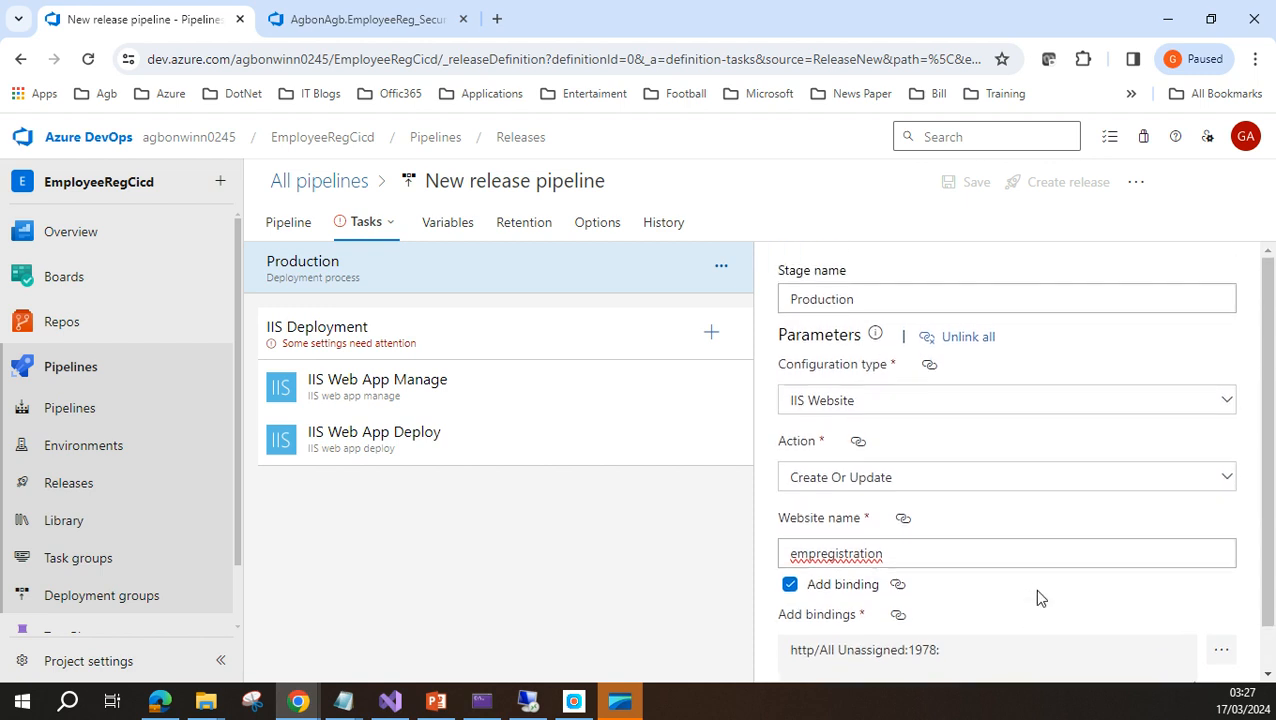
{"action": "scroll", "coordinate": [1036, 596], "scroll_direction": "down", "scroll_amount": 1}
{"action": "scroll", "coordinate": [1140, 610], "scroll_direction": "up", "scroll_amount": 1}
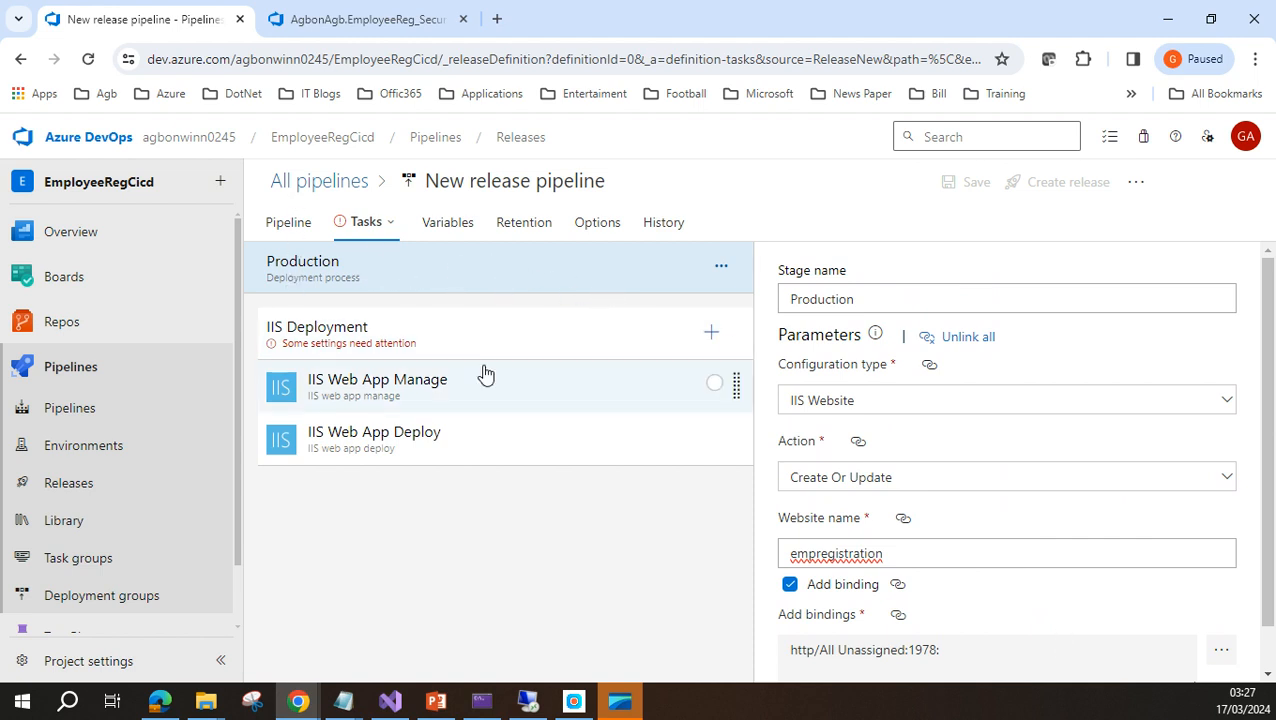
{"action": "left_click", "coordinate": [464, 342]}
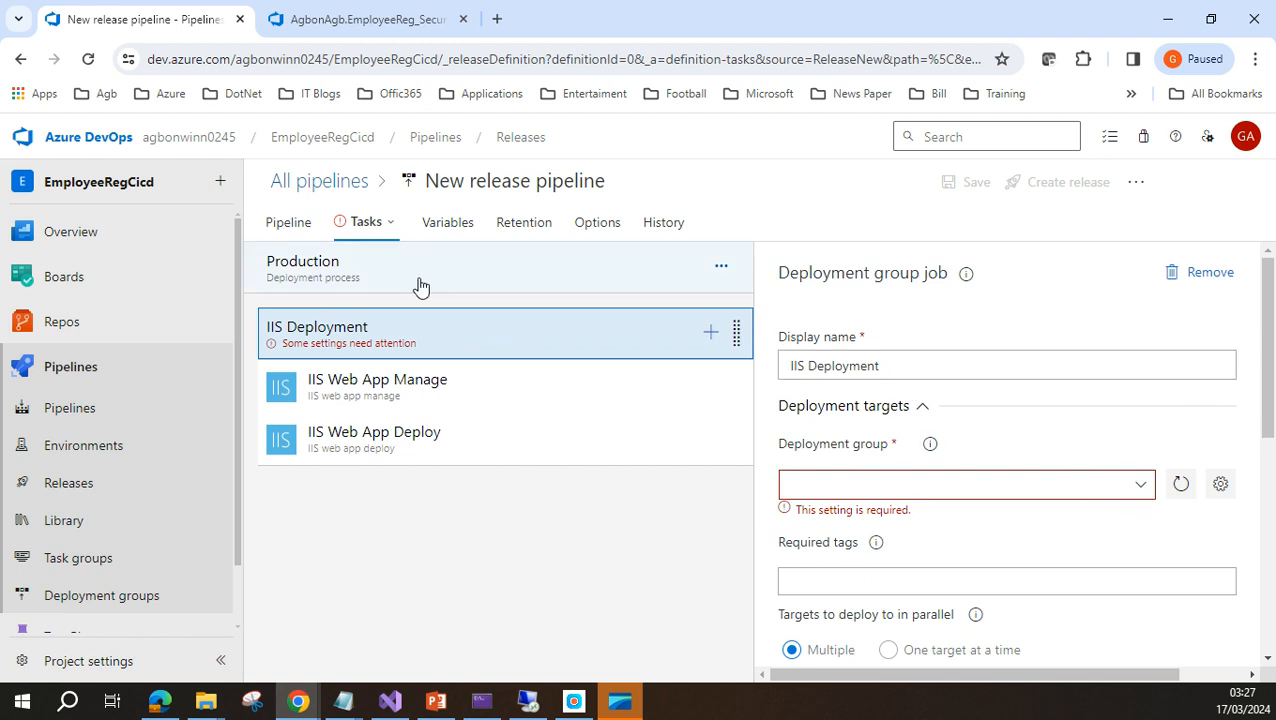
{"action": "left_click", "coordinate": [1139, 488]}
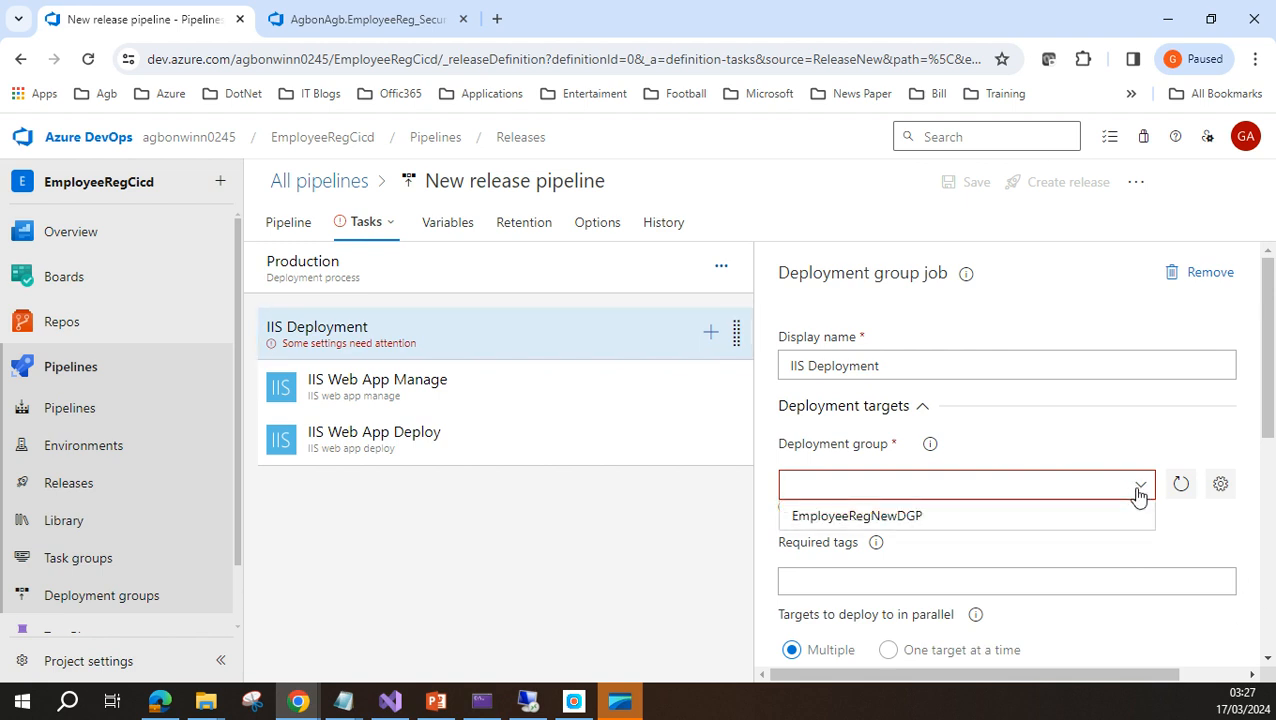
{"action": "left_click", "coordinate": [994, 517]}
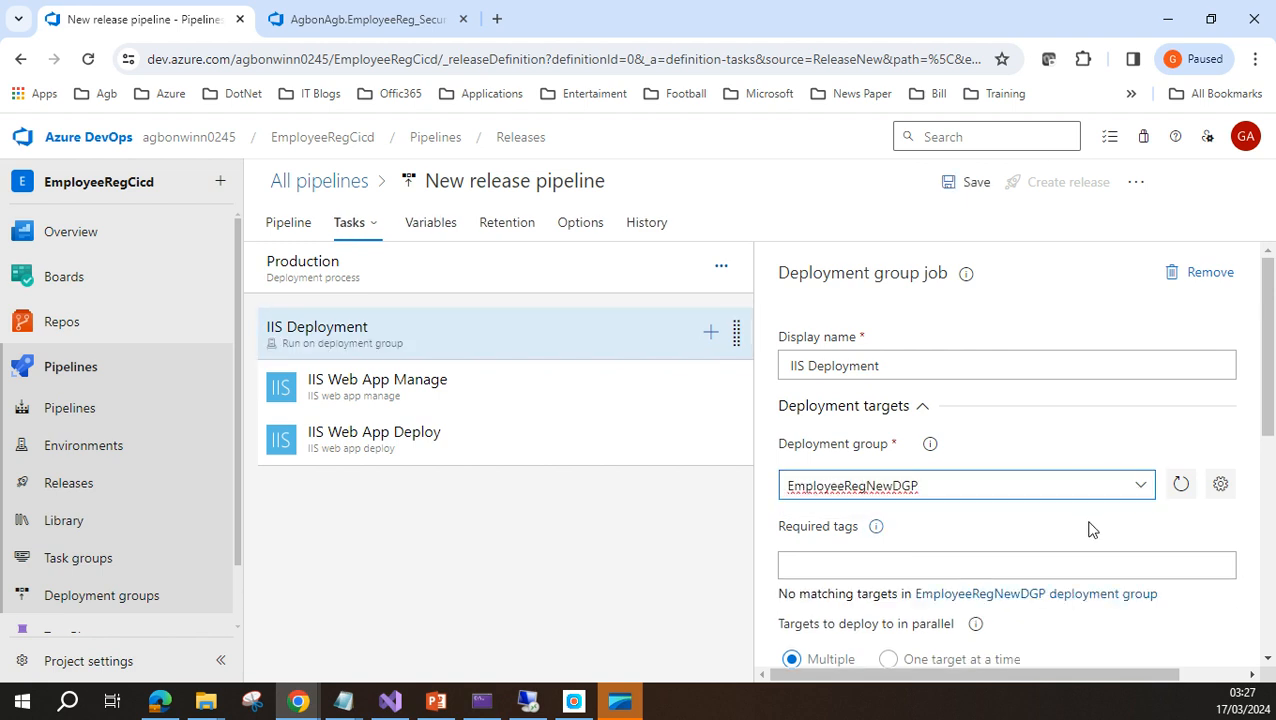
Review the IIS Deployment job's remaining settings, from required tags and parallel targets to timeouts, artifact download and run conditions.
{"action": "scroll", "coordinate": [1088, 528], "scroll_direction": "down", "scroll_amount": 1}
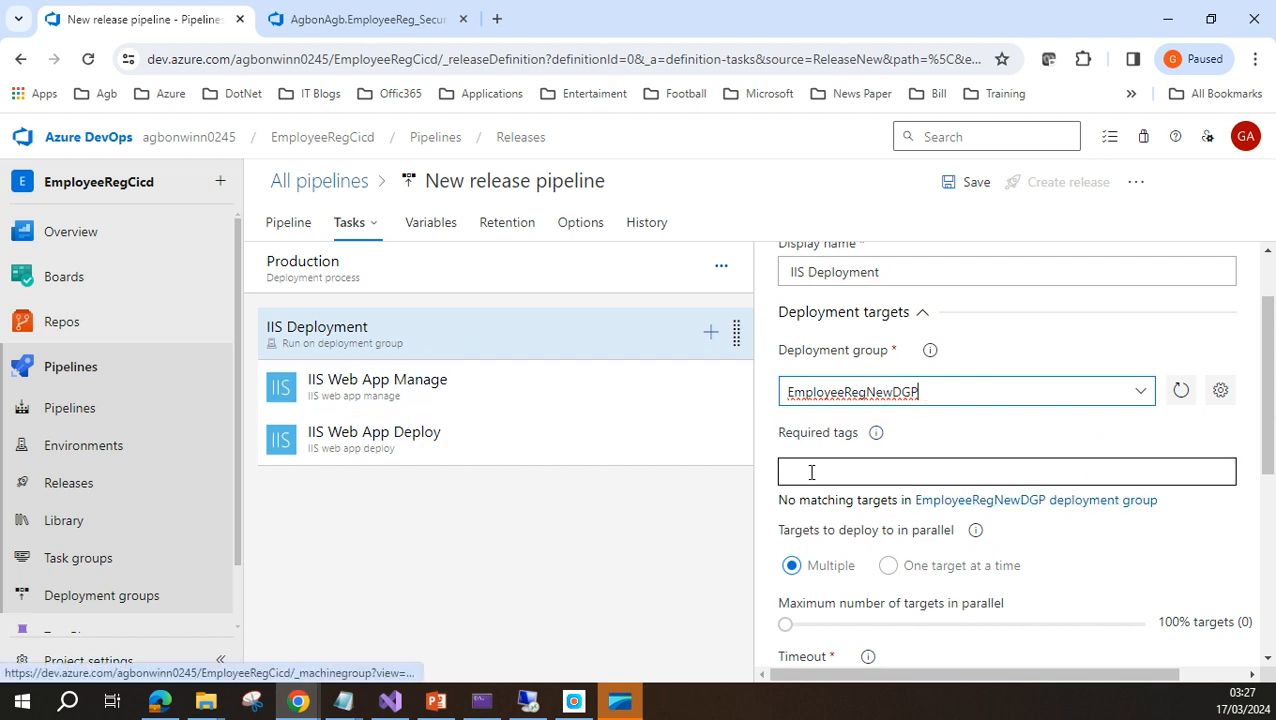
{"action": "left_click", "coordinate": [849, 476]}
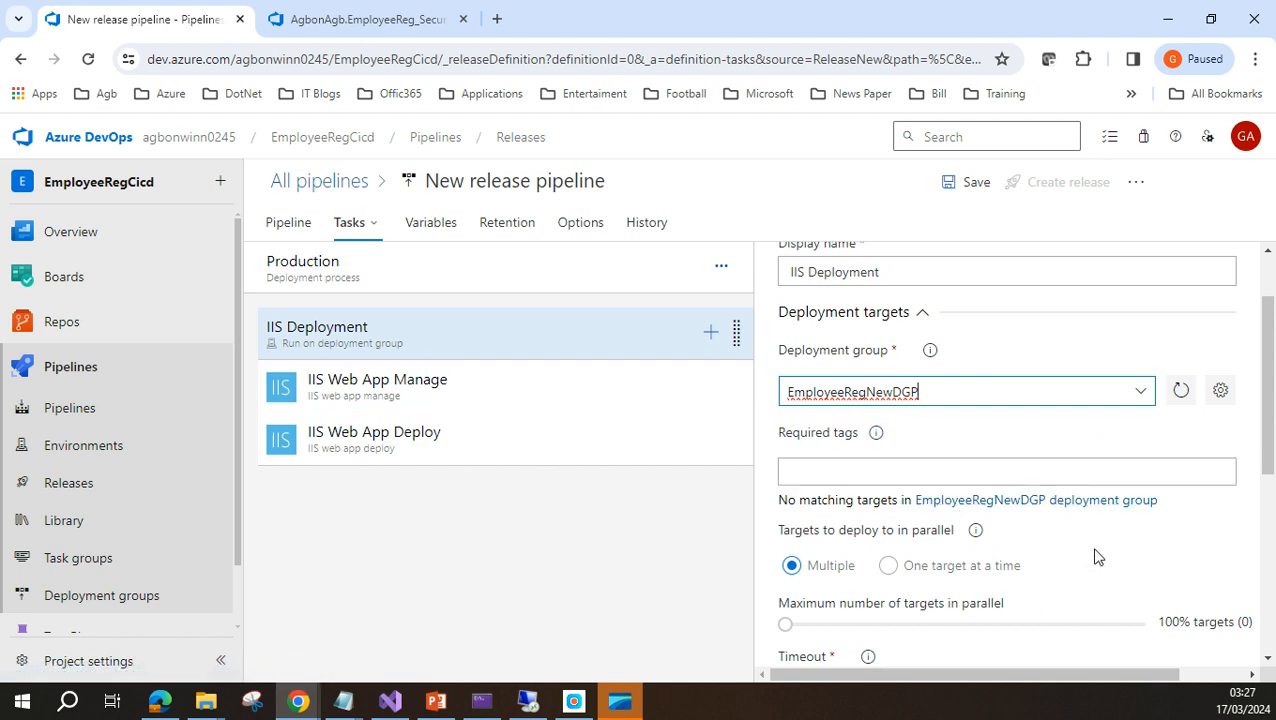
{"action": "scroll", "coordinate": [1092, 552], "scroll_direction": "down", "scroll_amount": 1}
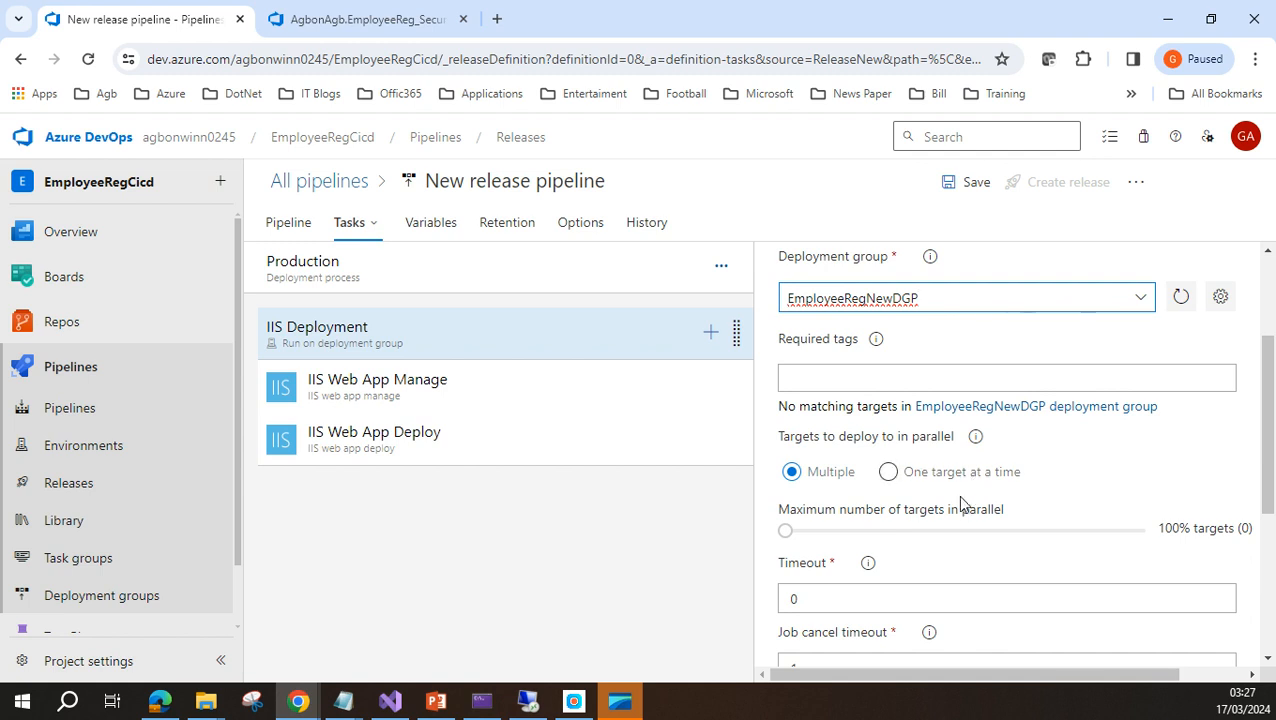
{"action": "scroll", "coordinate": [1107, 478], "scroll_direction": "down", "scroll_amount": 2}
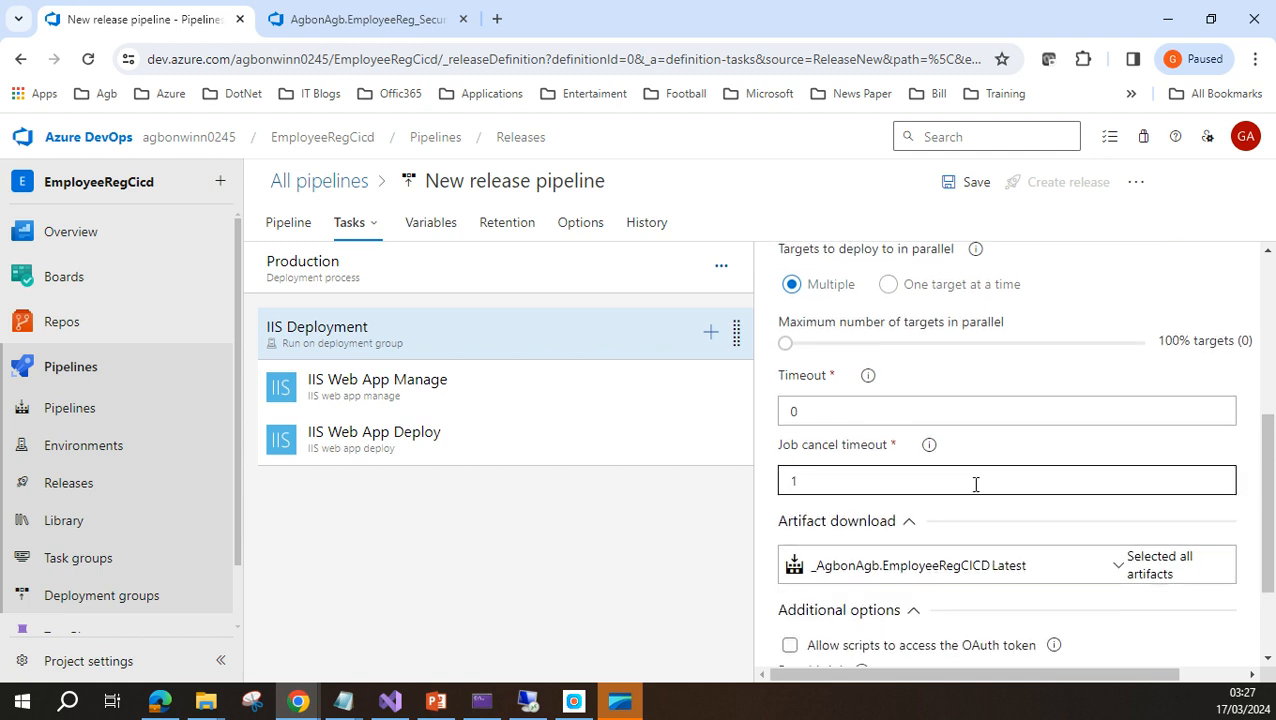
{"action": "scroll", "coordinate": [875, 430], "scroll_direction": "down", "scroll_amount": 1}
{"action": "scroll", "coordinate": [997, 507], "scroll_direction": "down", "scroll_amount": 1}
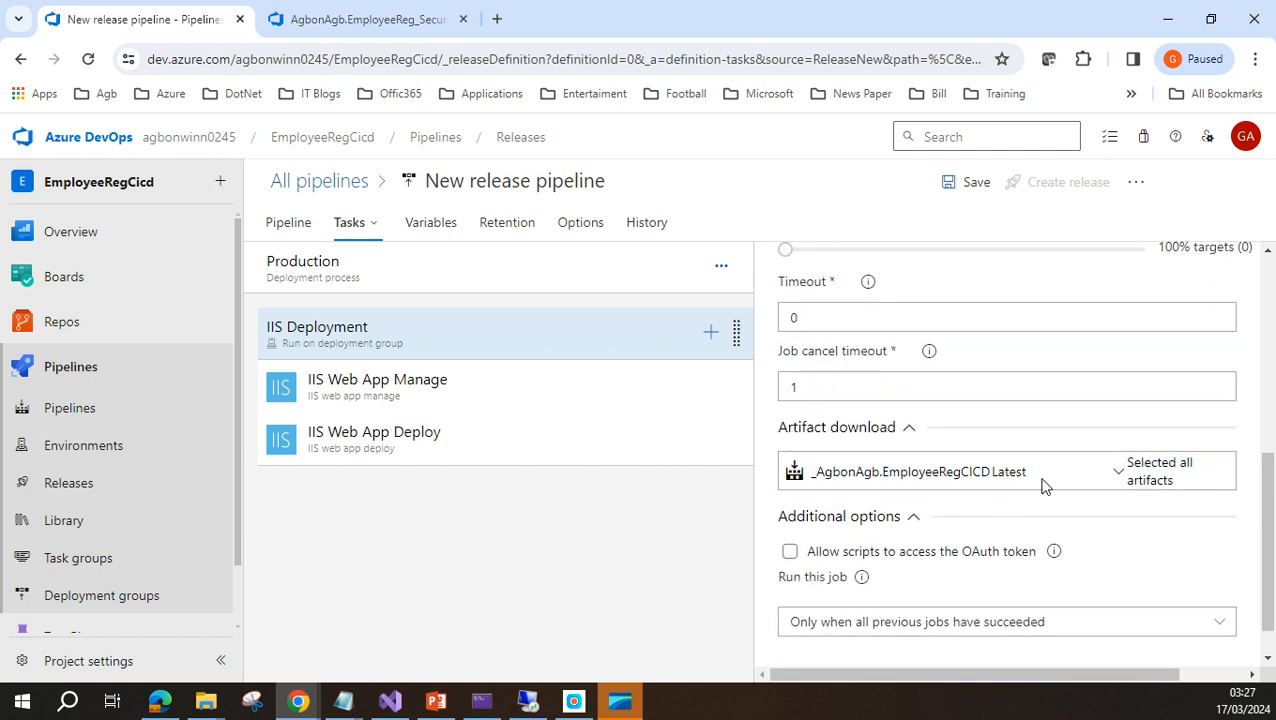
{"action": "scroll", "coordinate": [1031, 490], "scroll_direction": "down", "scroll_amount": 1}
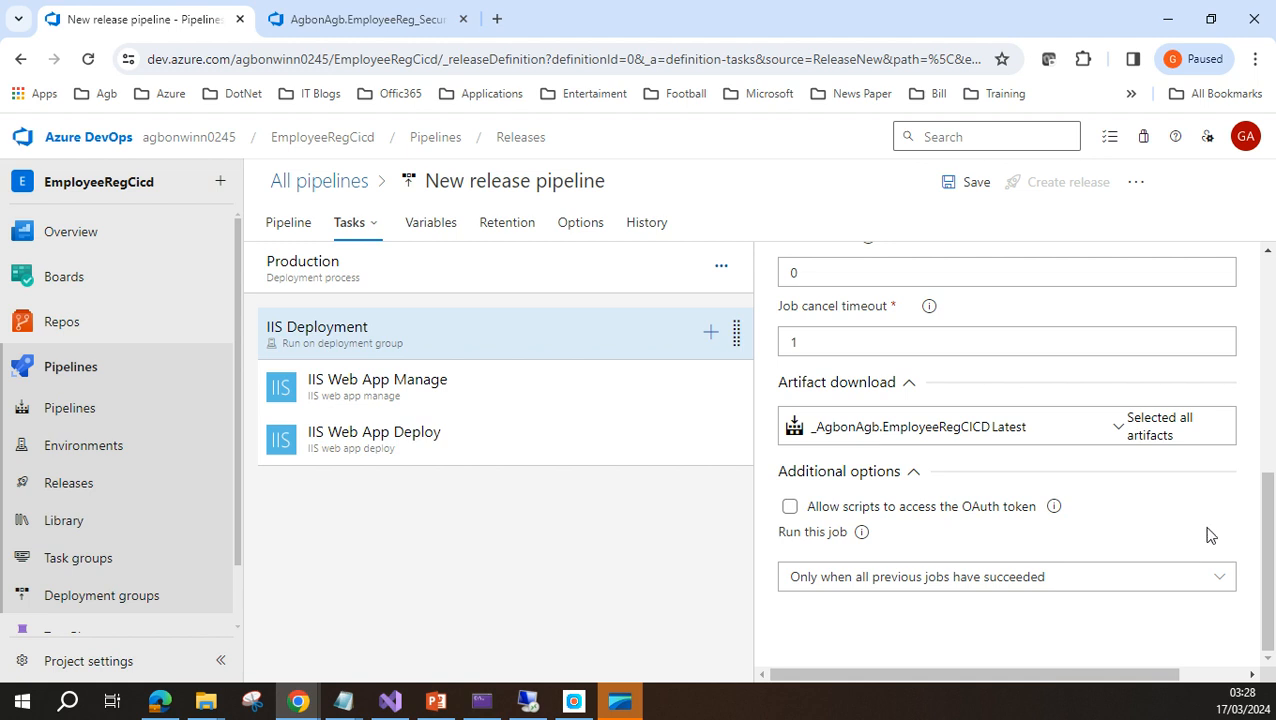
{"action": "scroll", "coordinate": [1207, 530], "scroll_direction": "up", "scroll_amount": 3}
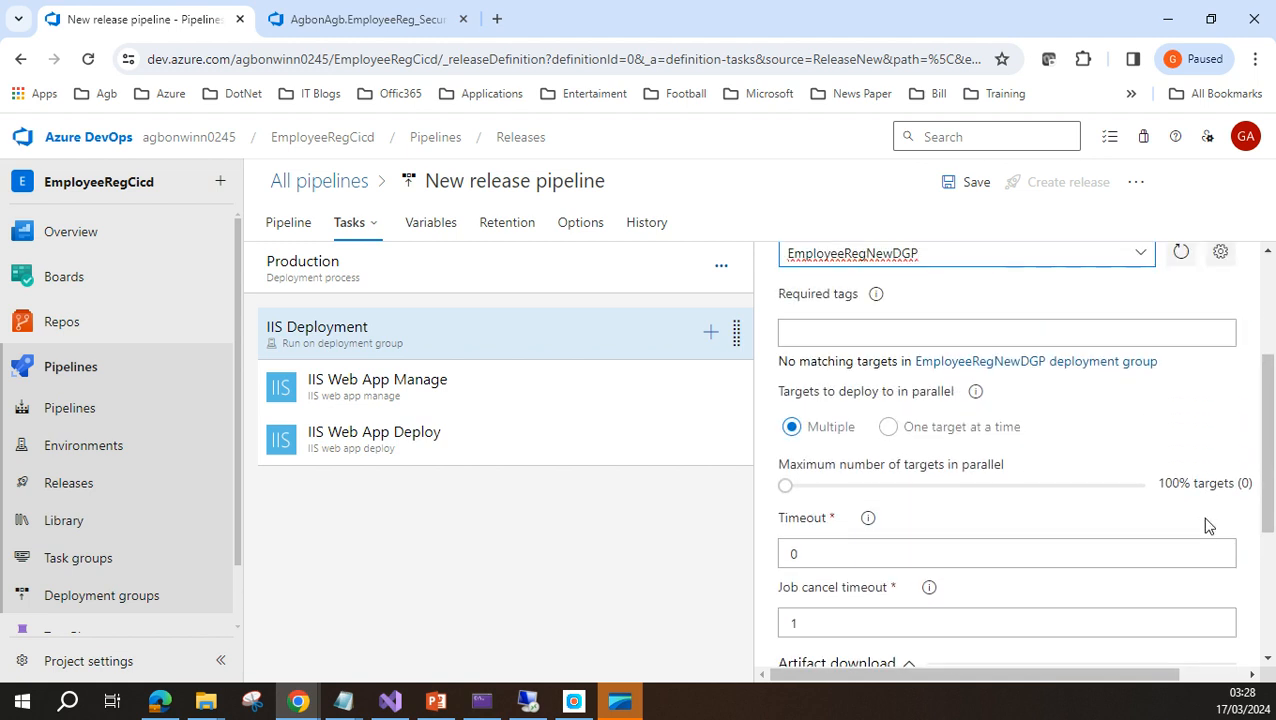
{"action": "scroll", "coordinate": [1207, 525], "scroll_direction": "up", "scroll_amount": 4}
{"action": "scroll", "coordinate": [1207, 525], "scroll_direction": "up", "scroll_amount": 1}
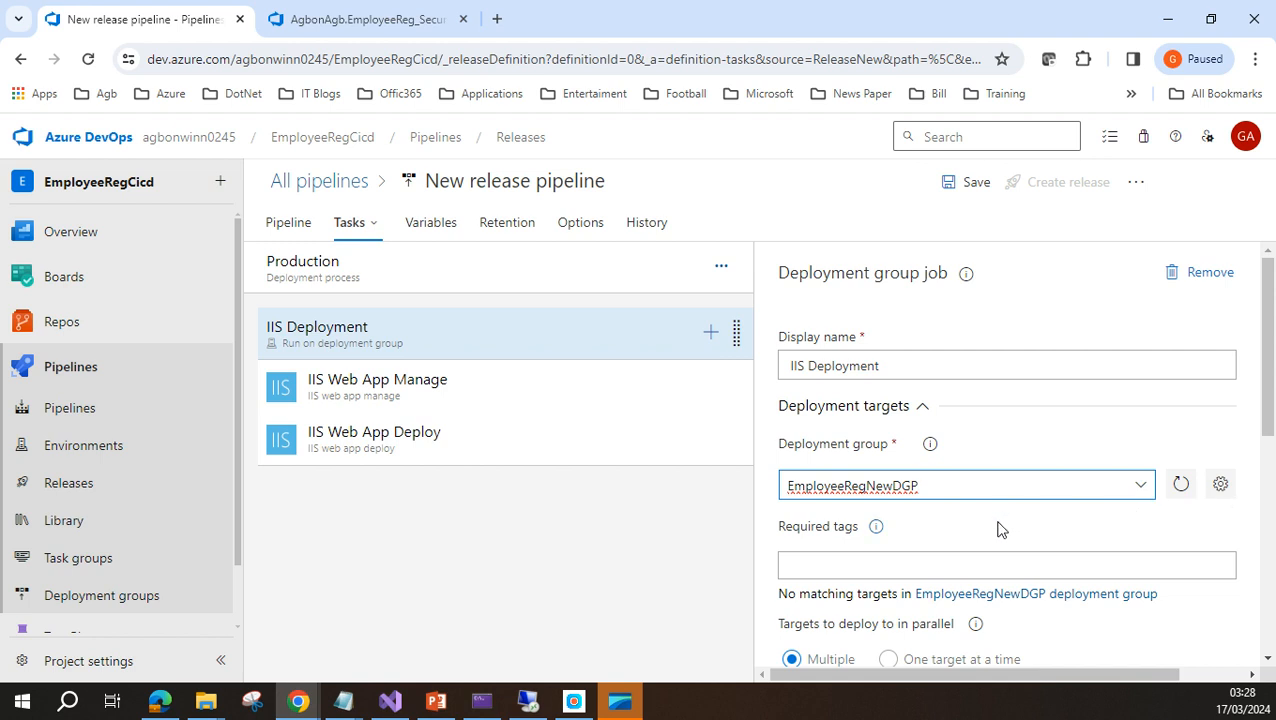
{"action": "scroll", "coordinate": [998, 528], "scroll_direction": "down", "scroll_amount": 2}
{"action": "scroll", "coordinate": [1058, 510], "scroll_direction": "down", "scroll_amount": 2}
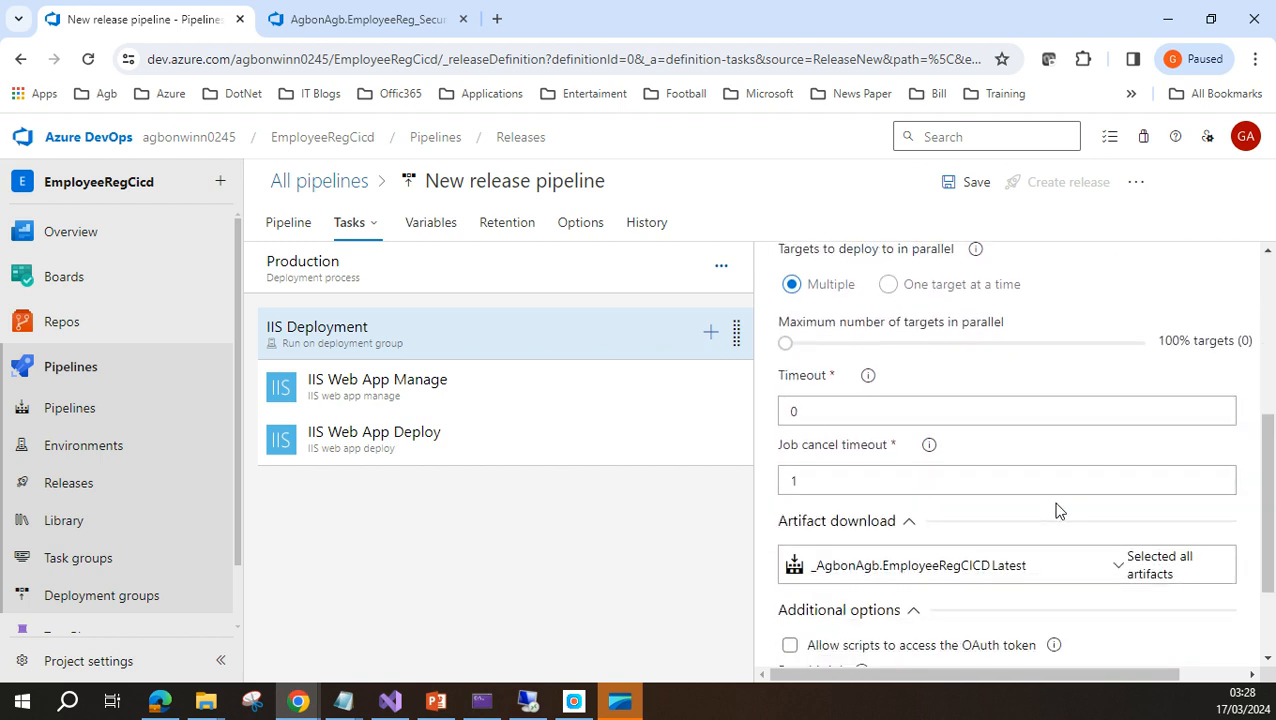
{"action": "scroll", "coordinate": [1058, 510], "scroll_direction": "down", "scroll_amount": 2}
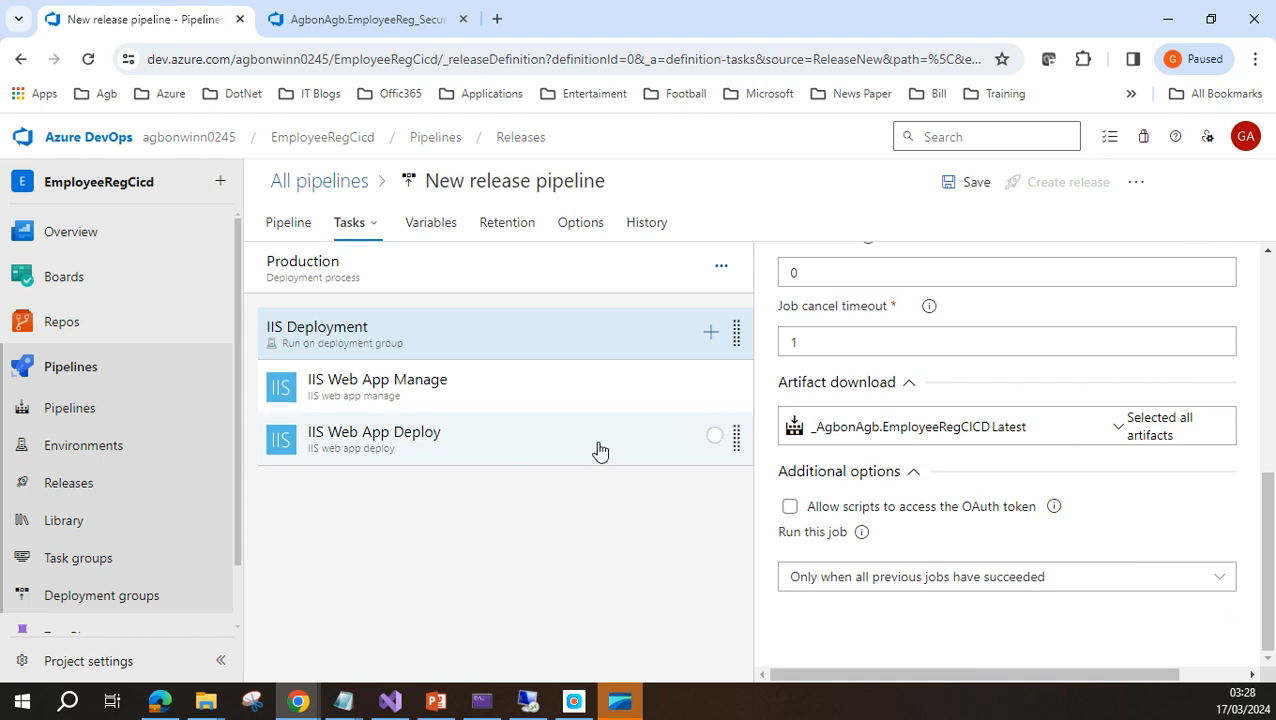
Set the website's physical path in the IIS Web App Manage task to %SystemDrive%\EmpRegF.
{"action": "left_click", "coordinate": [512, 391]}
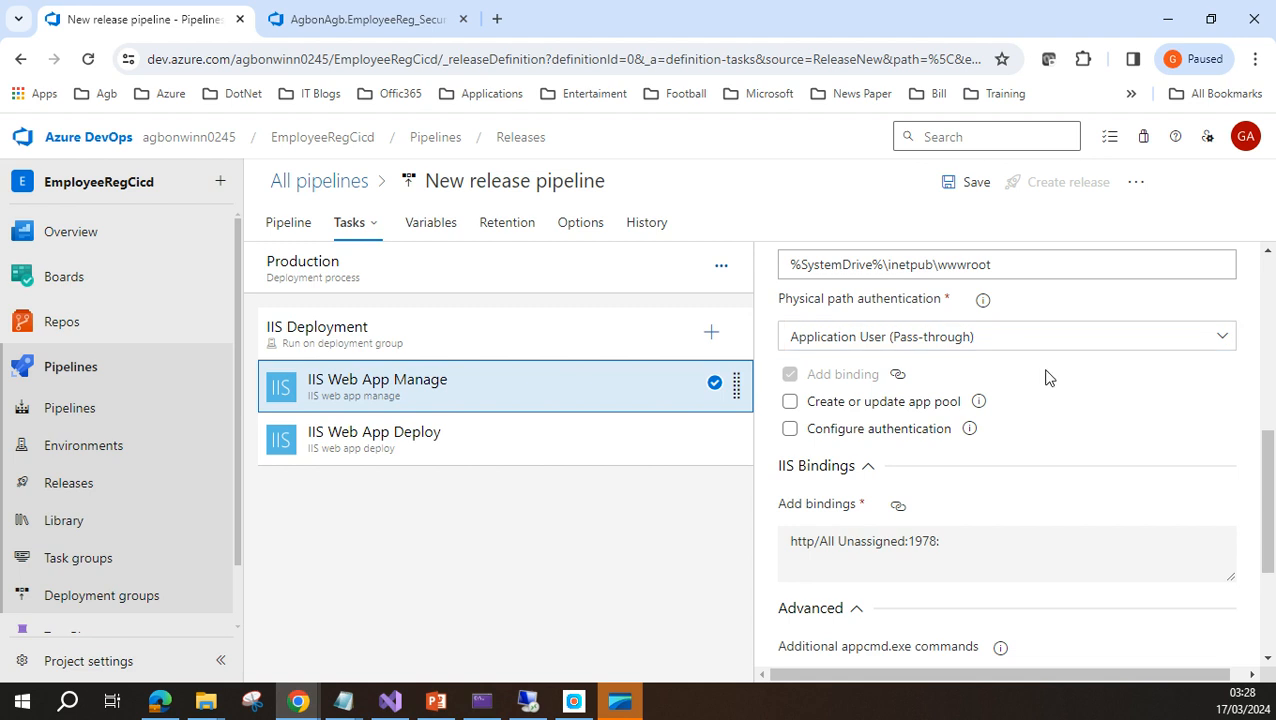
{"action": "scroll", "coordinate": [1045, 373], "scroll_direction": "up", "scroll_amount": 2}
{"action": "scroll", "coordinate": [1047, 375], "scroll_direction": "up", "scroll_amount": 3}
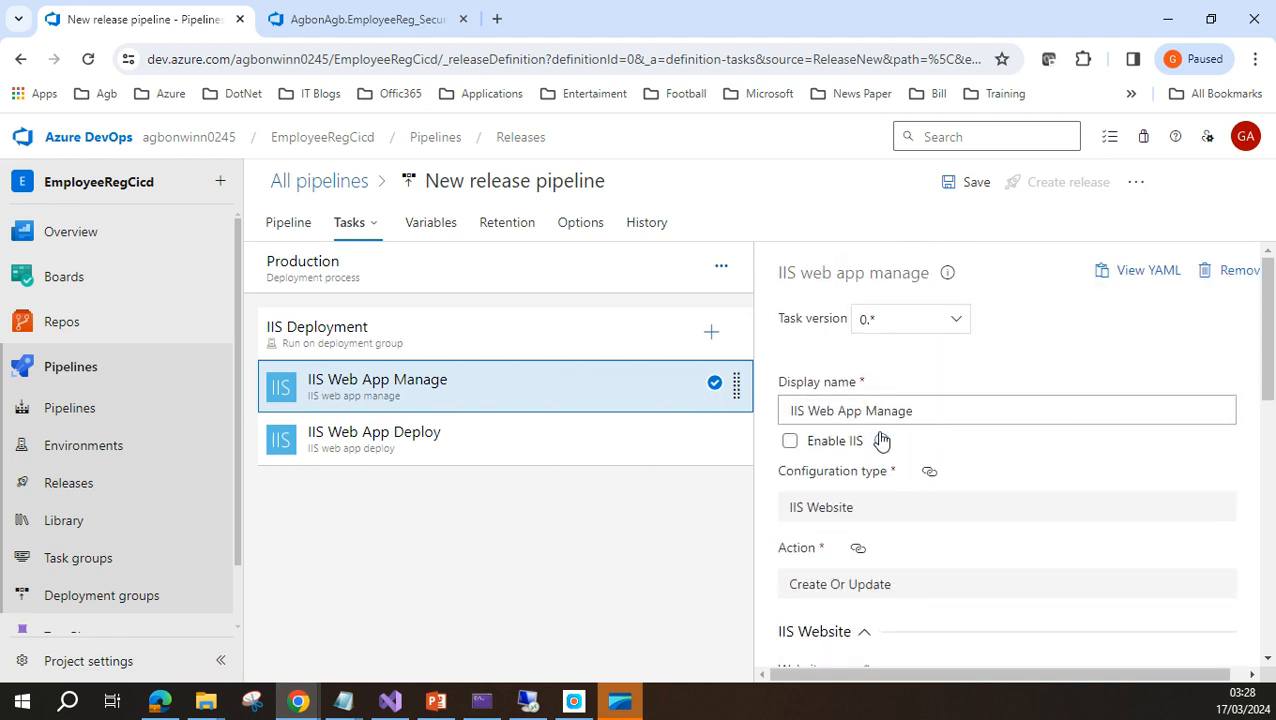
{"action": "scroll", "coordinate": [911, 520], "scroll_direction": "down", "scroll_amount": 1}
{"action": "scroll", "coordinate": [911, 520], "scroll_direction": "down", "scroll_amount": 3}
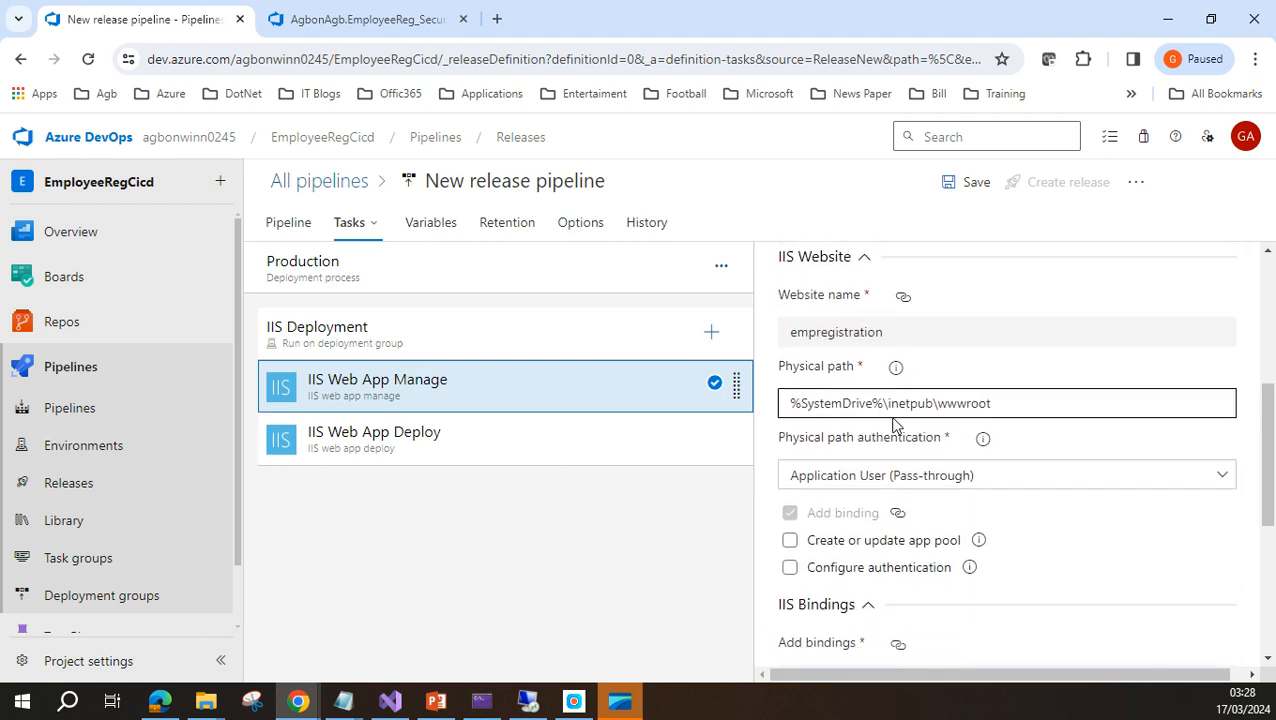
{"action": "left_click_drag", "start_coordinate": [890, 405], "coordinate": [1005, 404]}
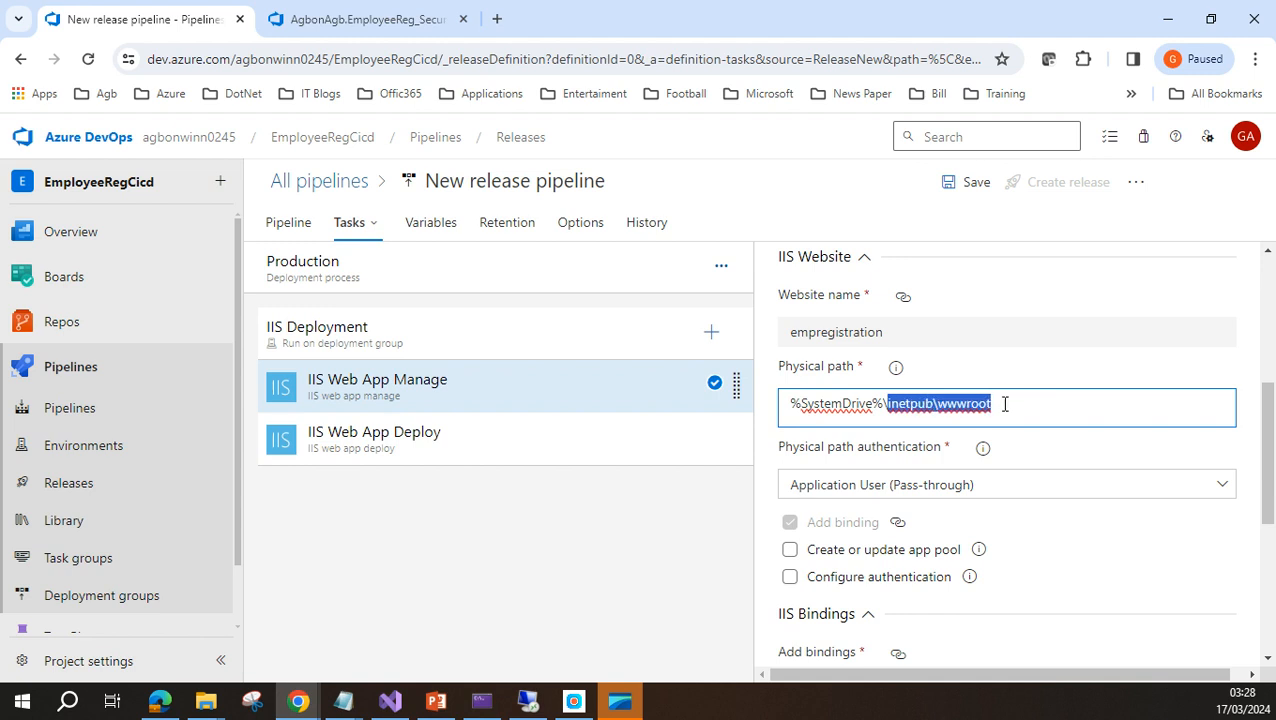
{"action": "type", "text": "EmpRegF"}
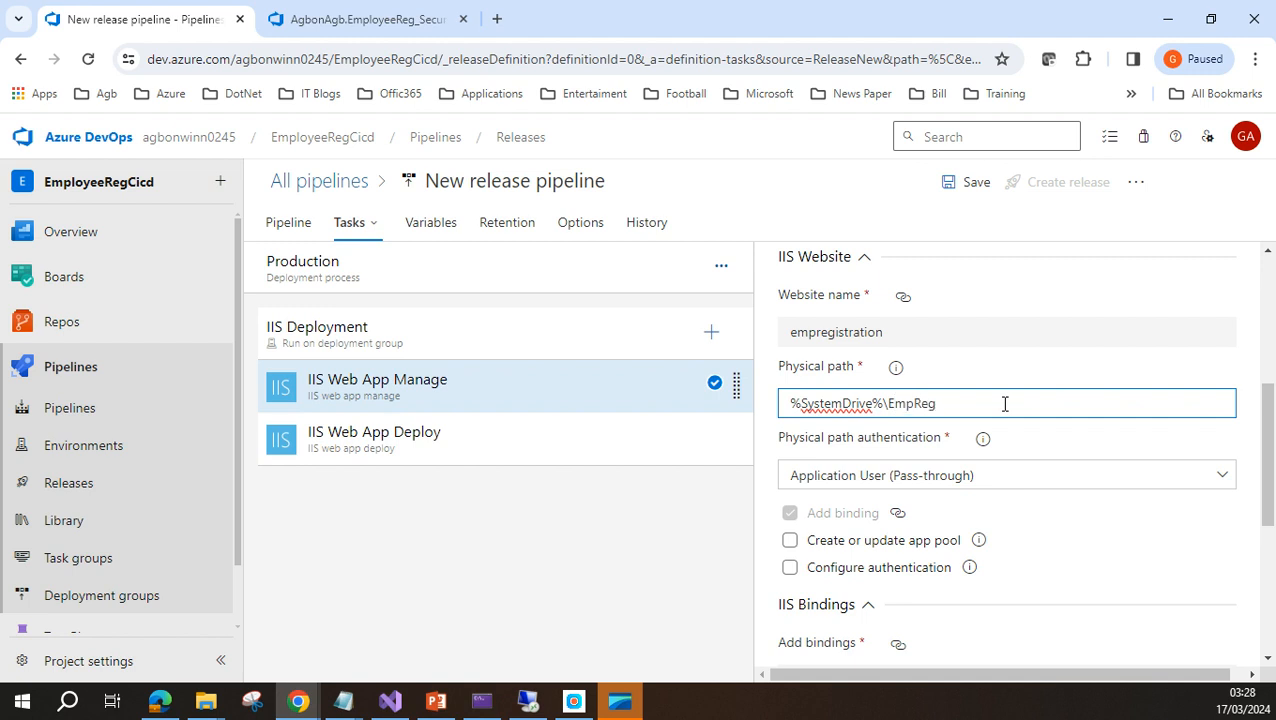
{"action": "left_click", "coordinate": [1063, 444]}
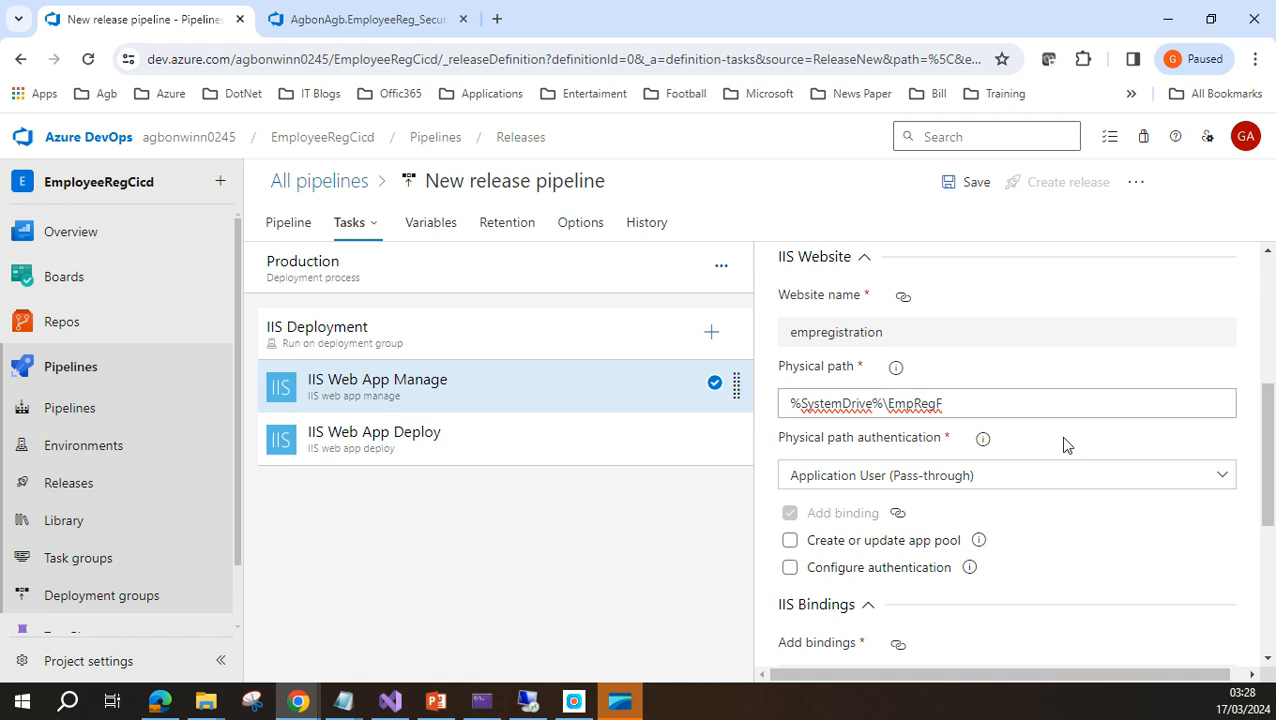
Enable creating or updating the app pool in the IIS Web App Manage task and name the application pool Emprecpool.
{"action": "scroll", "coordinate": [1064, 447], "scroll_direction": "down", "scroll_amount": 3}
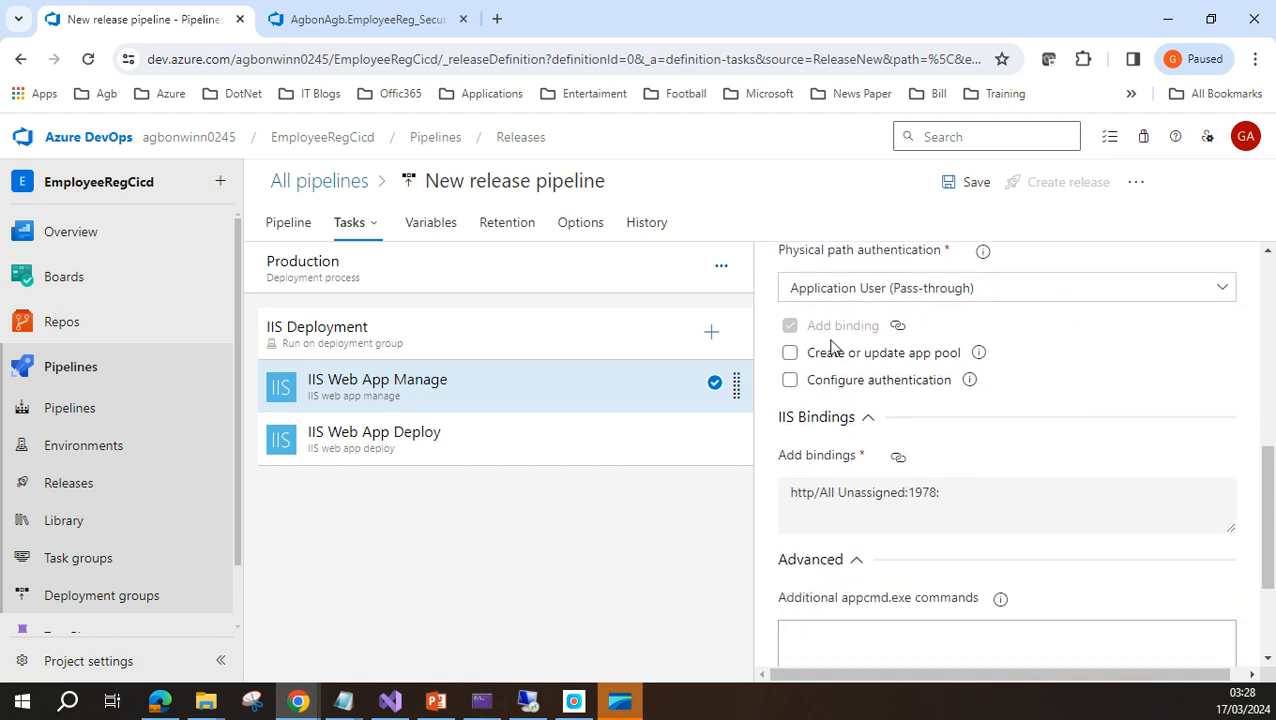
{"action": "left_click", "coordinate": [798, 358]}
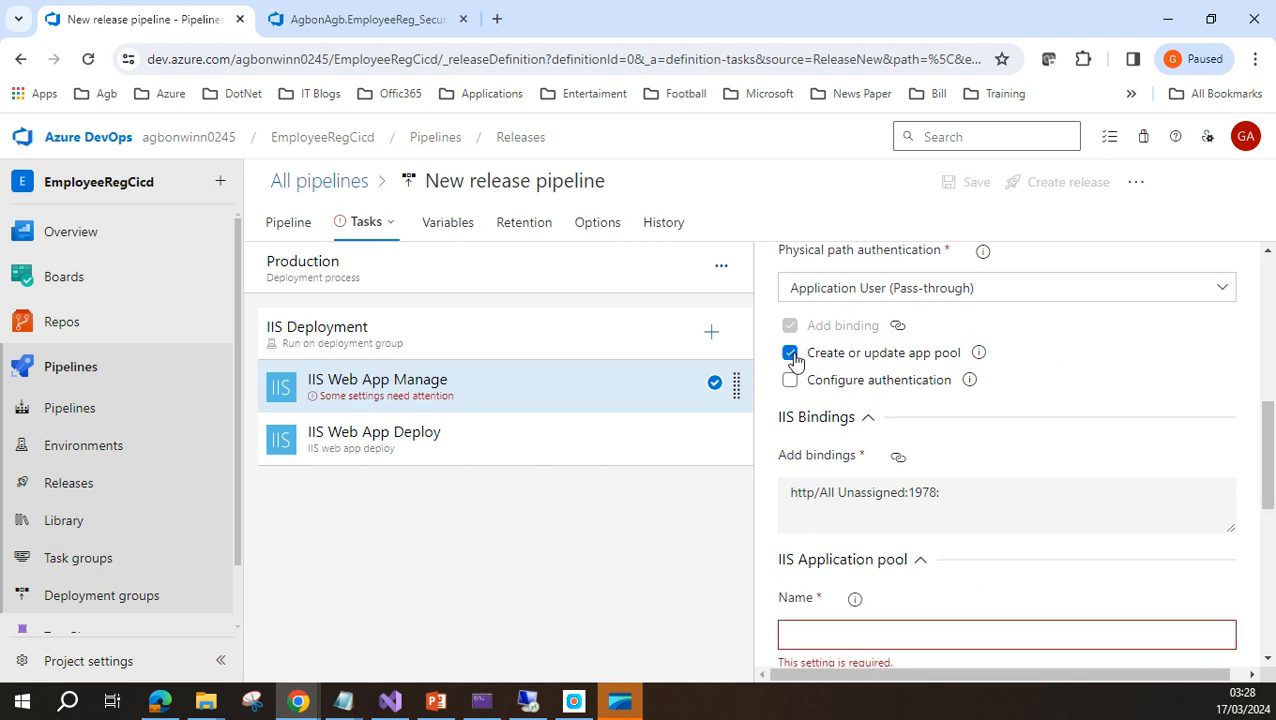
{"action": "scroll", "coordinate": [926, 600], "scroll_direction": "down", "scroll_amount": 1}
{"action": "scroll", "coordinate": [927, 600], "scroll_direction": "down", "scroll_amount": 1}
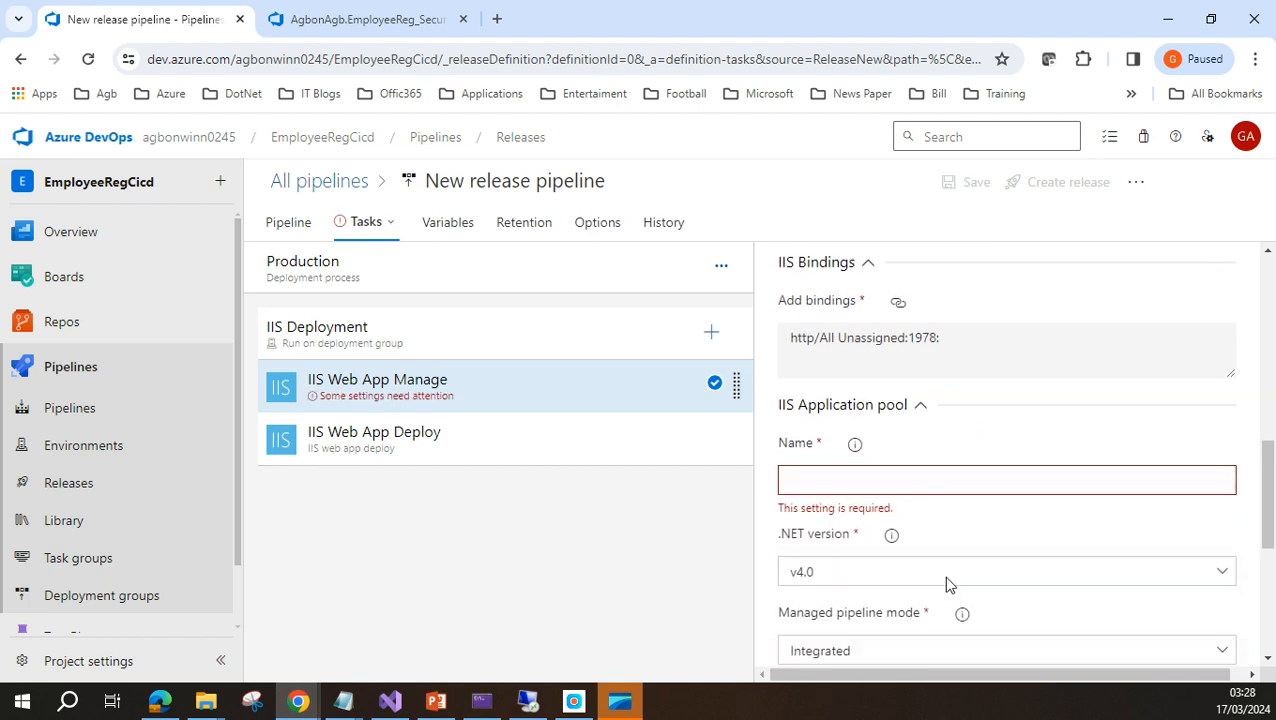
{"action": "left_click", "coordinate": [826, 450]}
{"action": "type", "text": "Emplo"}
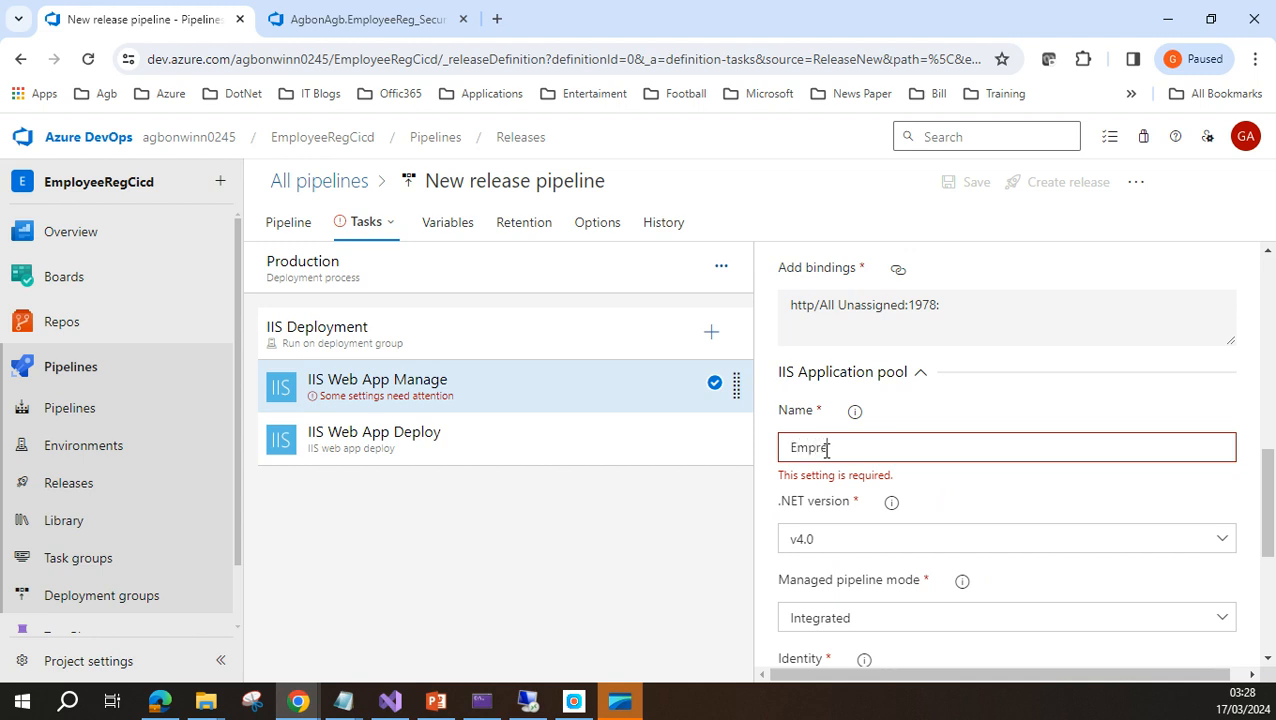
{"action": "type", "text": "y"}
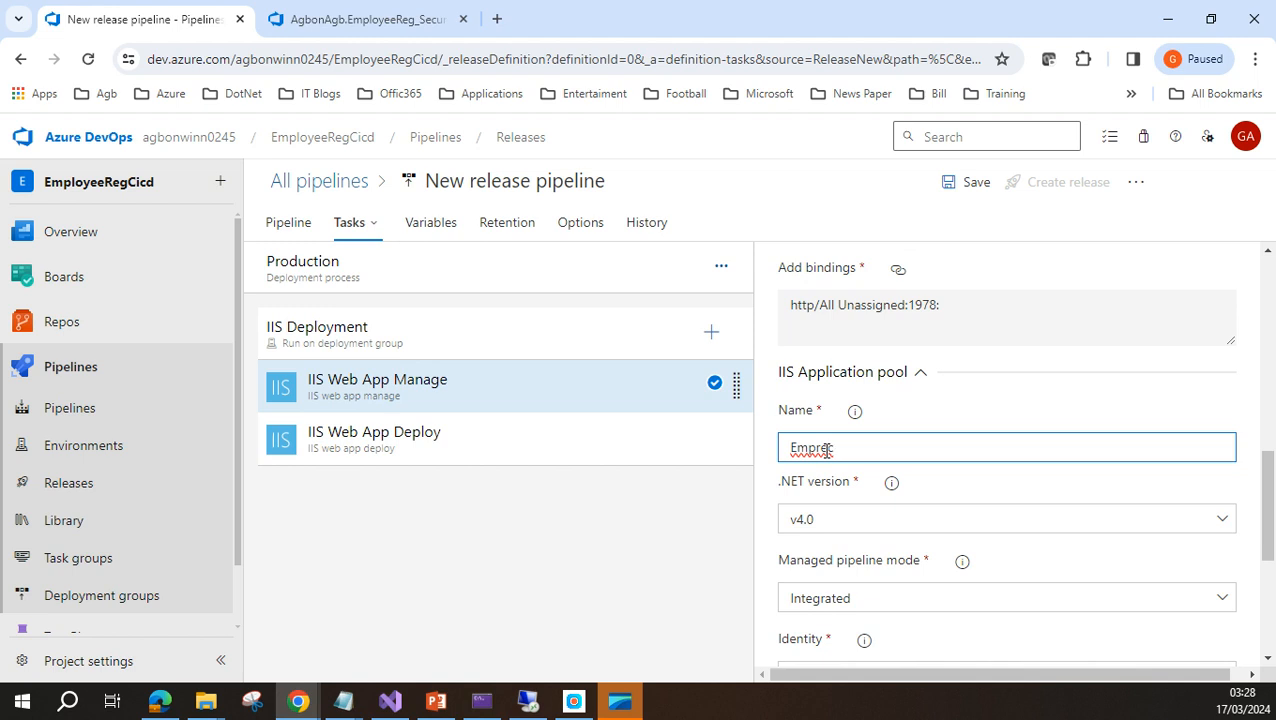
{"action": "type", "text": "pool"}
{"action": "scroll", "coordinate": [1077, 508], "scroll_direction": "down", "scroll_amount": 1}
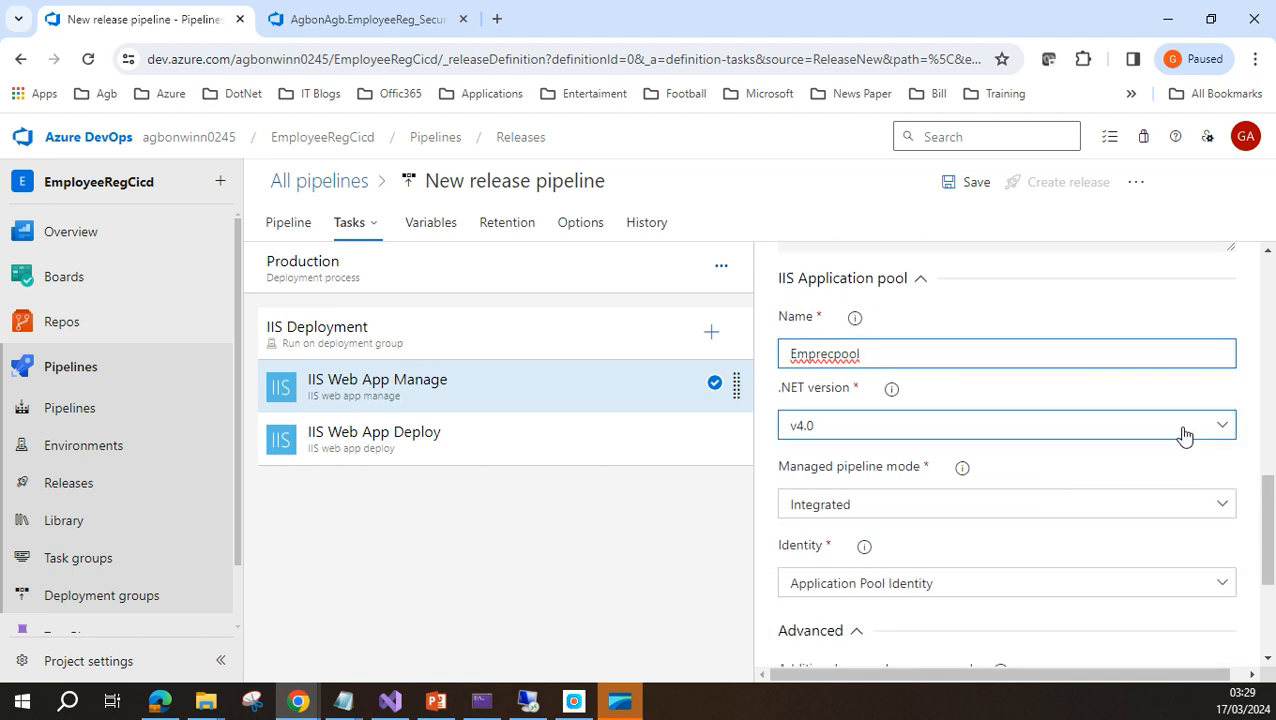
Set the application pool's .NET version to No Managed Code and keep the managed pipeline mode at Integrated.
{"action": "left_click", "coordinate": [1219, 428]}
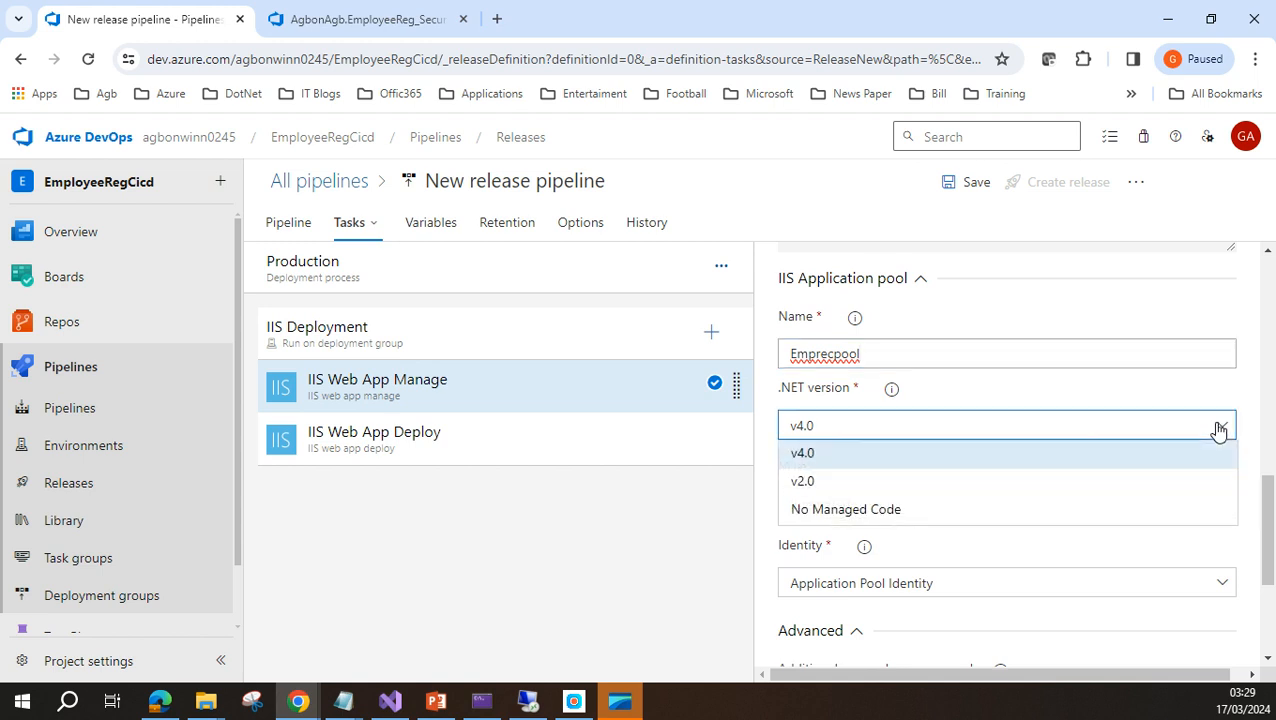
{"action": "left_click", "coordinate": [963, 521]}
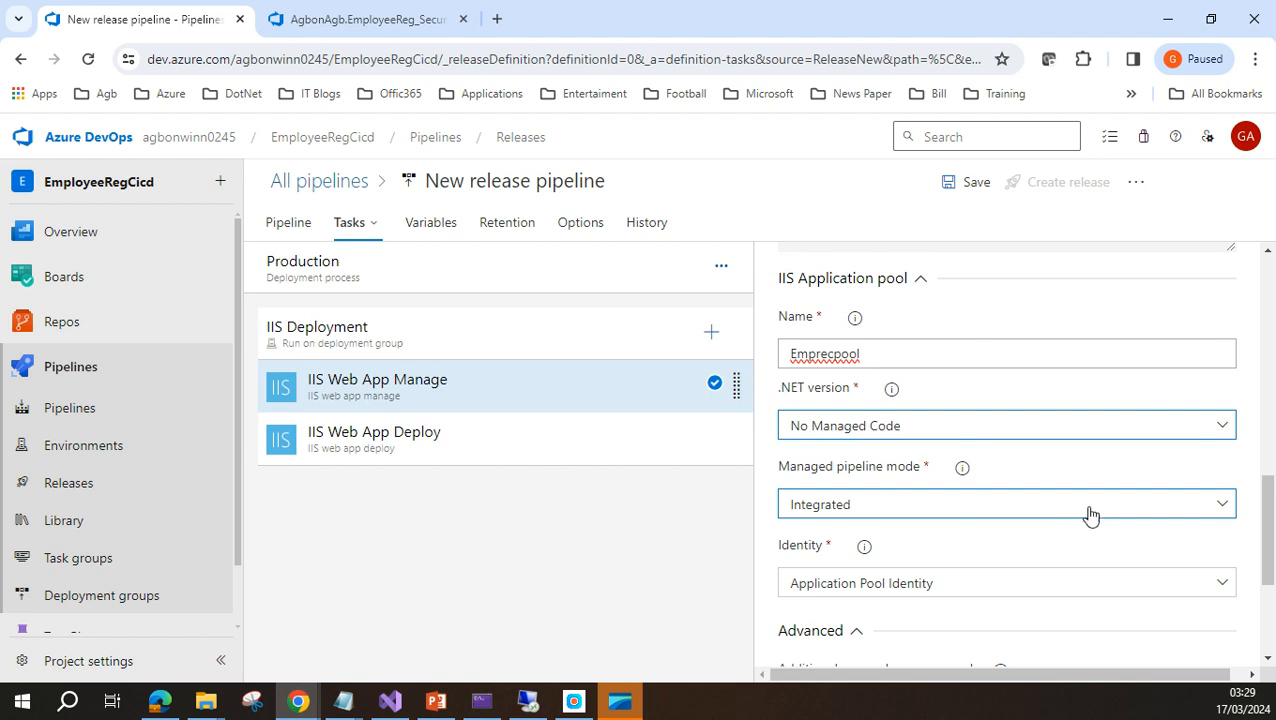
{"action": "left_click", "coordinate": [1218, 508]}
{"action": "left_click", "coordinate": [1218, 508]}
{"action": "scroll", "coordinate": [1121, 552], "scroll_direction": "down", "scroll_amount": 2}
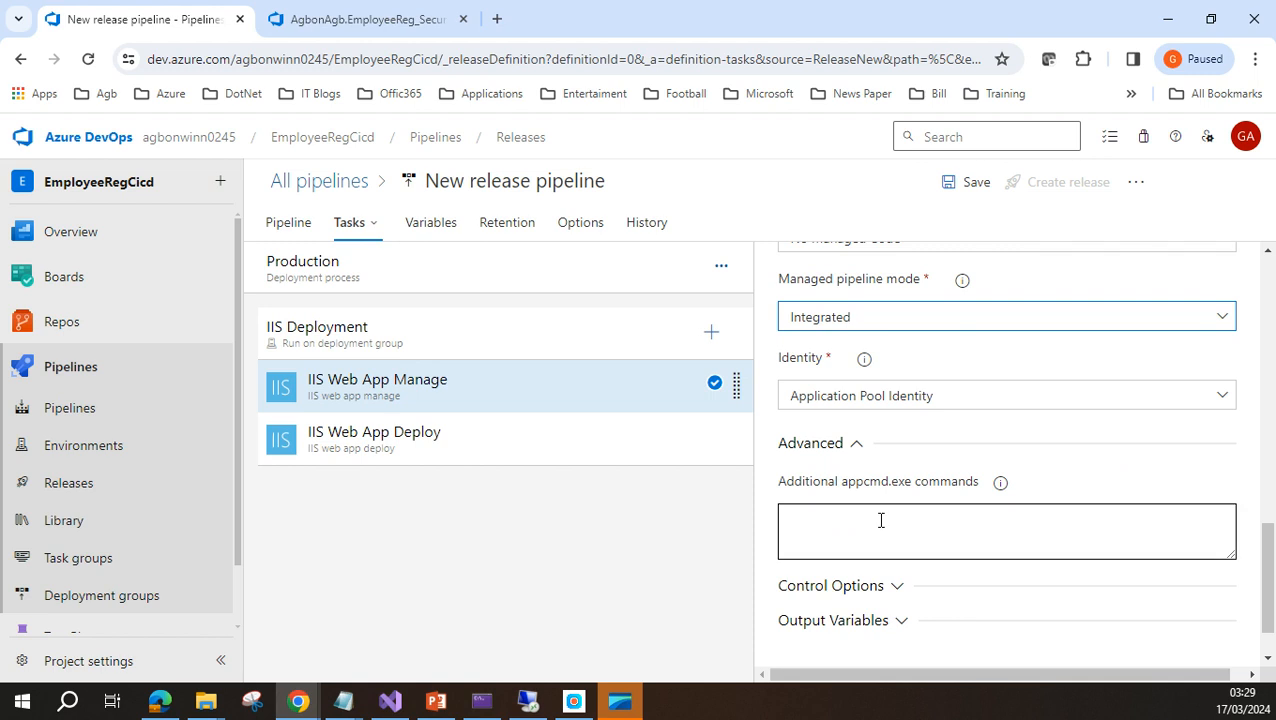
{"action": "scroll", "coordinate": [910, 555], "scroll_direction": "up", "scroll_amount": 3}
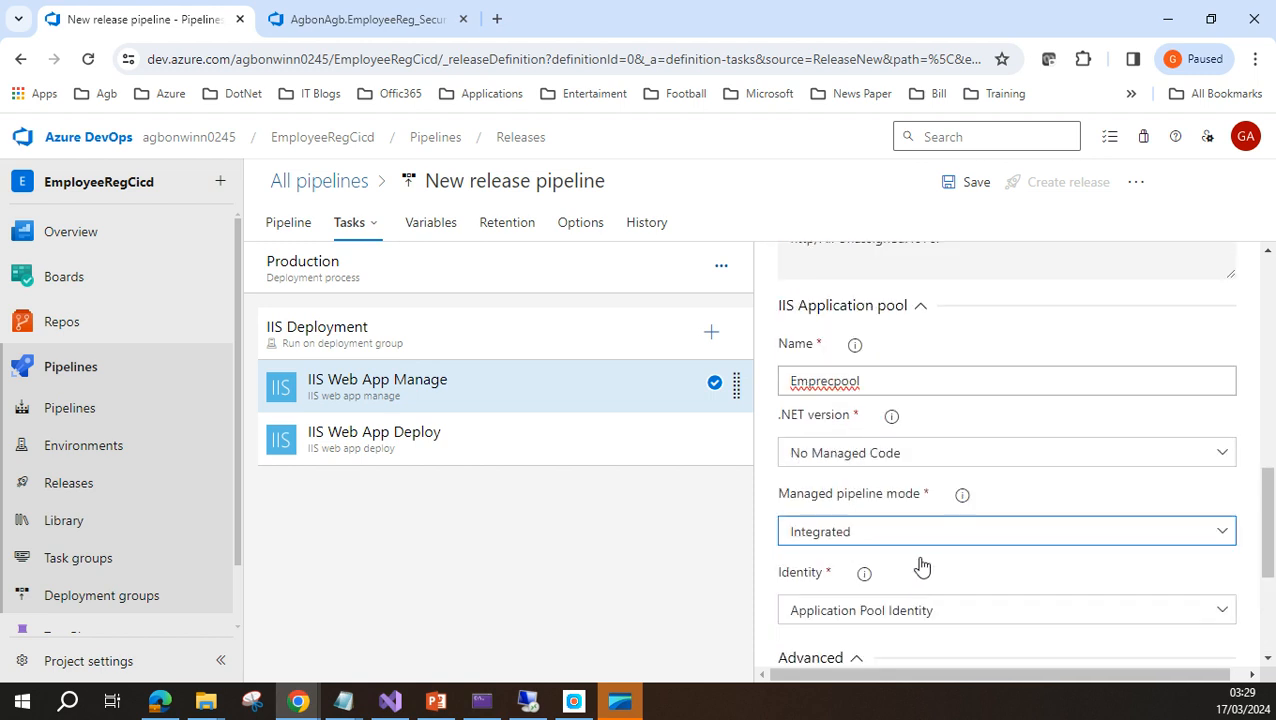
{"action": "scroll", "coordinate": [921, 564], "scroll_direction": "up", "scroll_amount": 3}
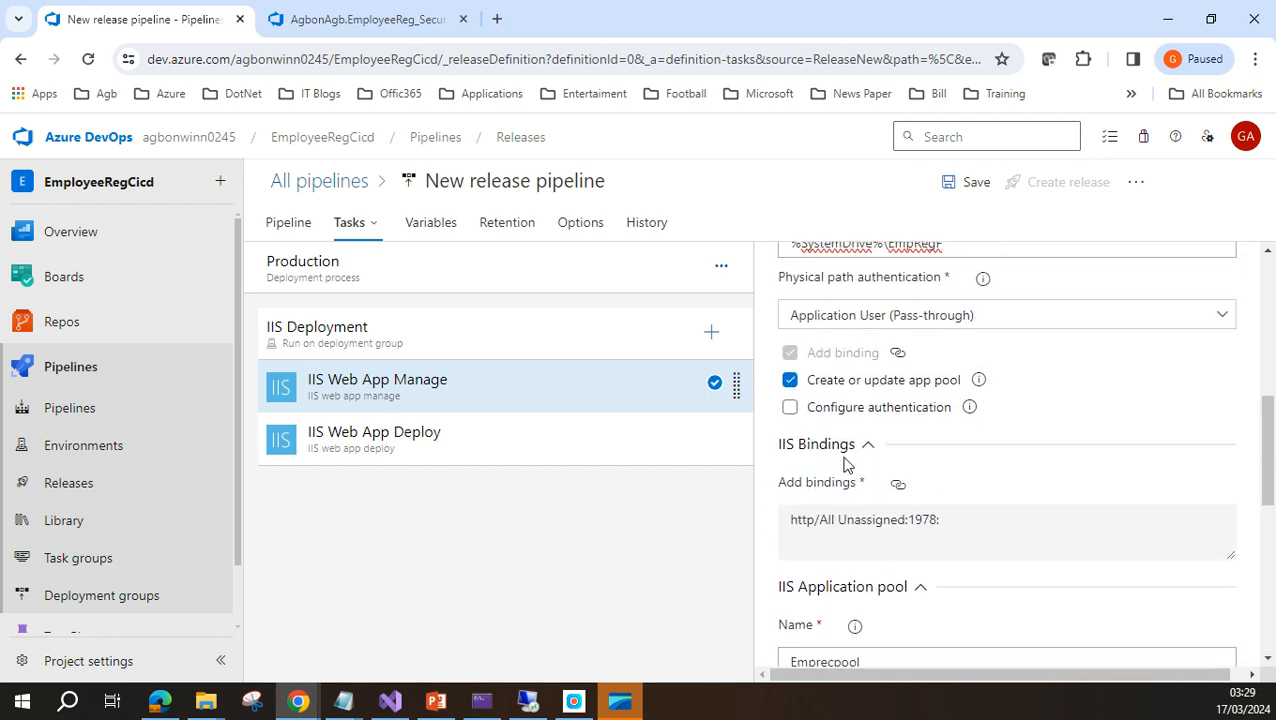
Set the IIS Web App Deploy task's package or folder to the EmployeeRegNew/API folder inside the linked build artifact.
{"action": "left_click", "coordinate": [669, 447]}
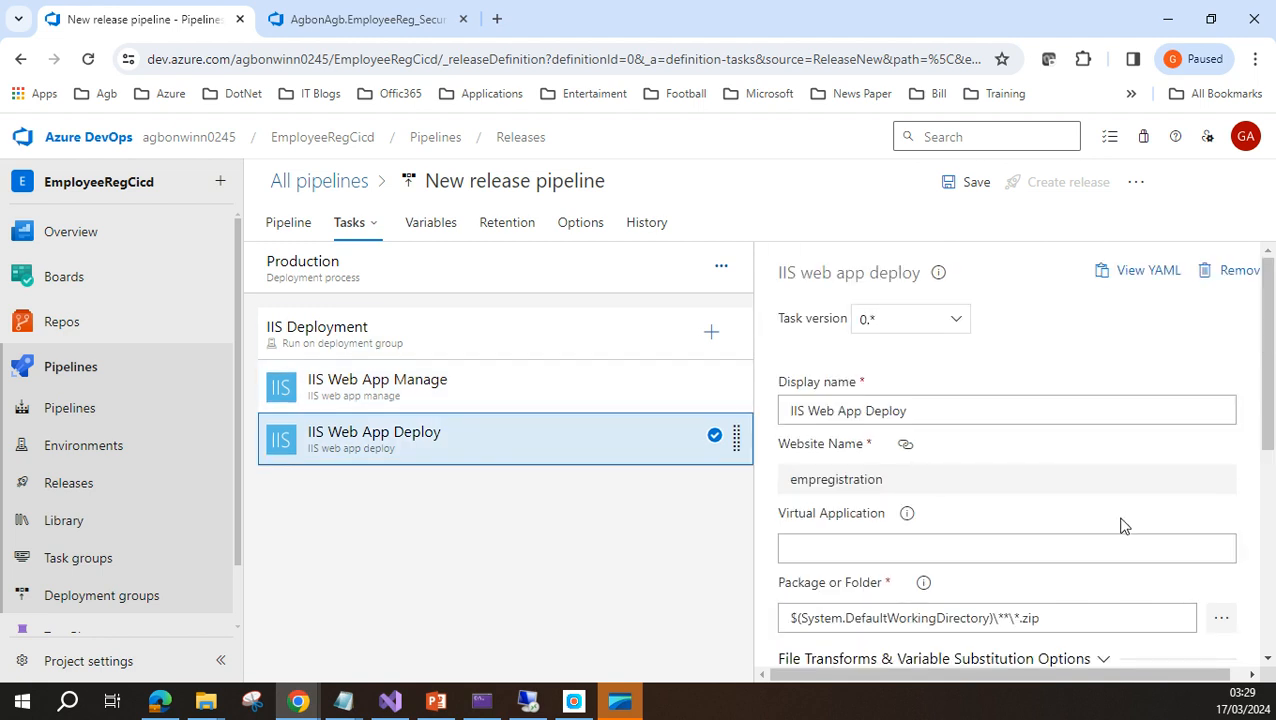
{"action": "scroll", "coordinate": [1121, 535], "scroll_direction": "down", "scroll_amount": 1}
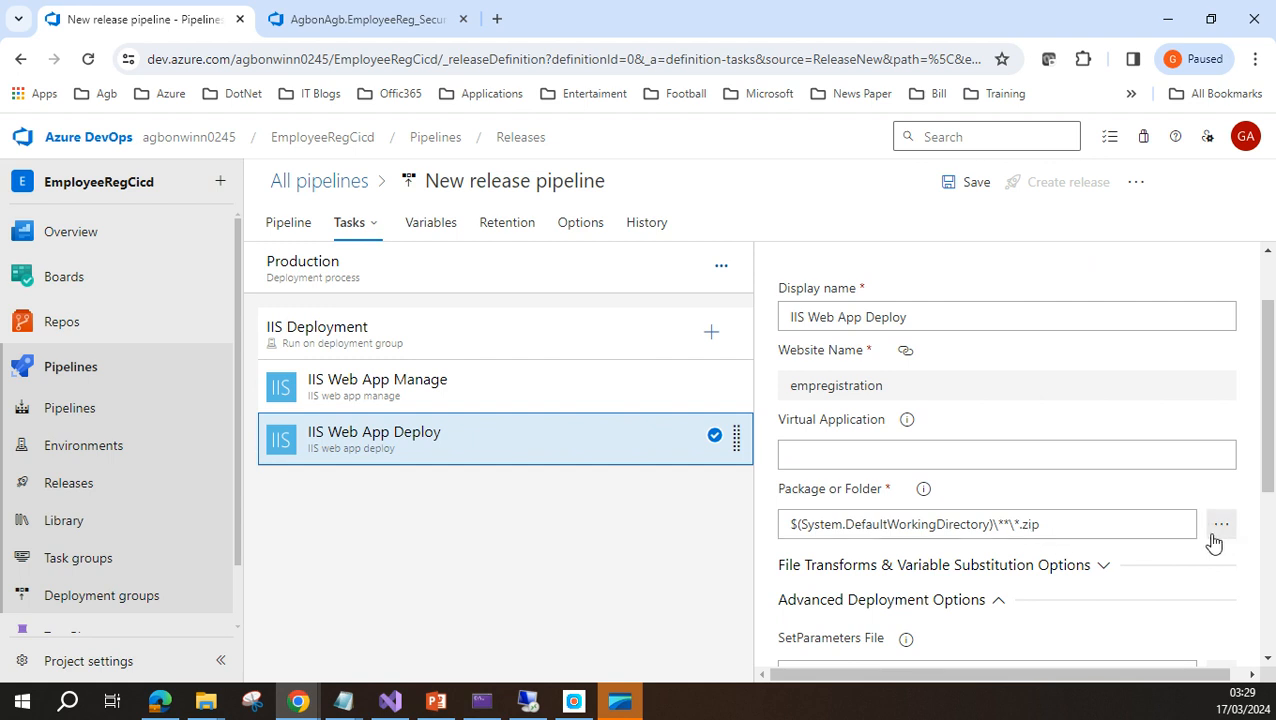
{"action": "left_click", "coordinate": [1080, 528]}
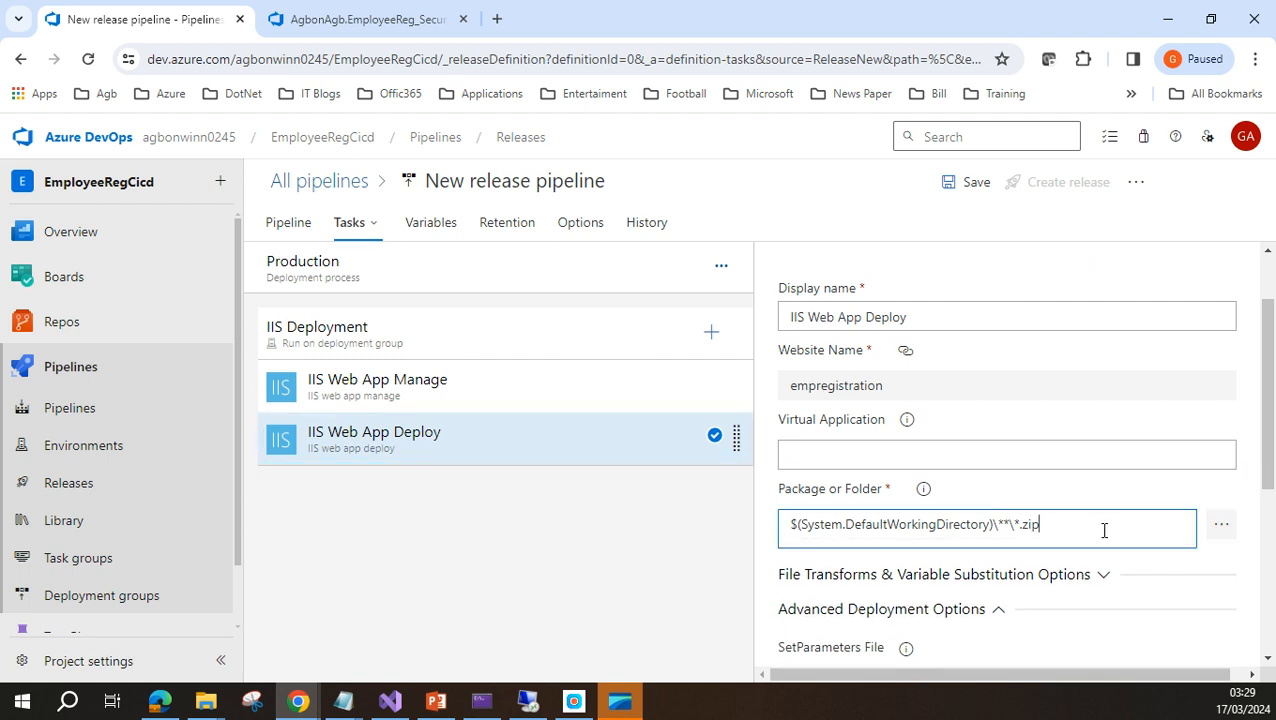
{"action": "scroll", "coordinate": [1110, 529], "scroll_direction": "down", "scroll_amount": 2}
{"action": "scroll", "coordinate": [1124, 528], "scroll_direction": "up", "scroll_amount": 1}
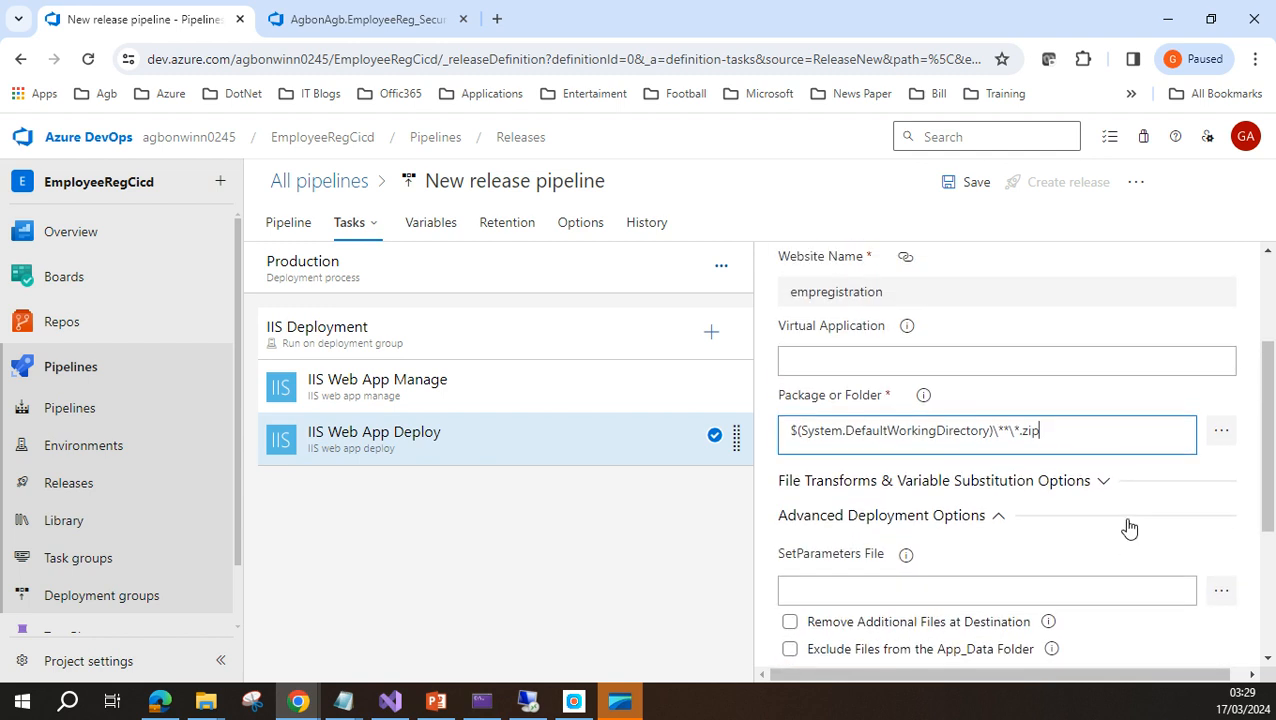
{"action": "left_click", "coordinate": [1221, 436]}
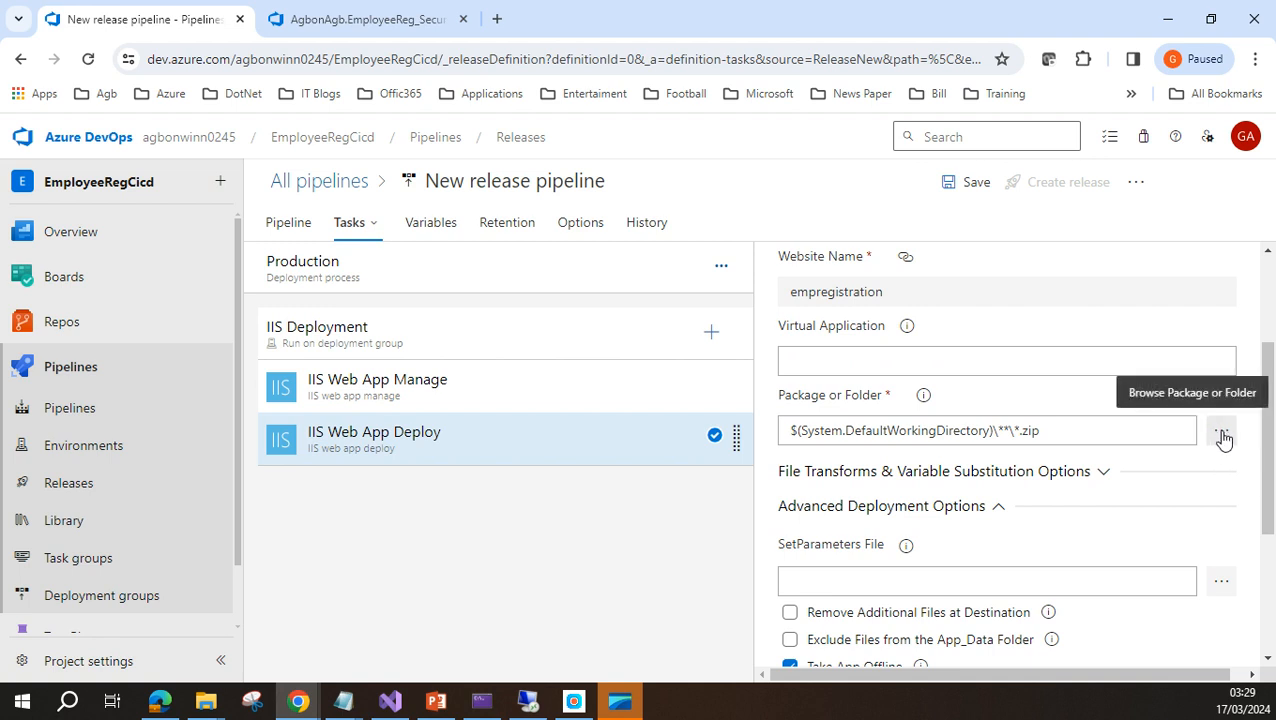
{"action": "left_click", "coordinate": [1222, 437]}
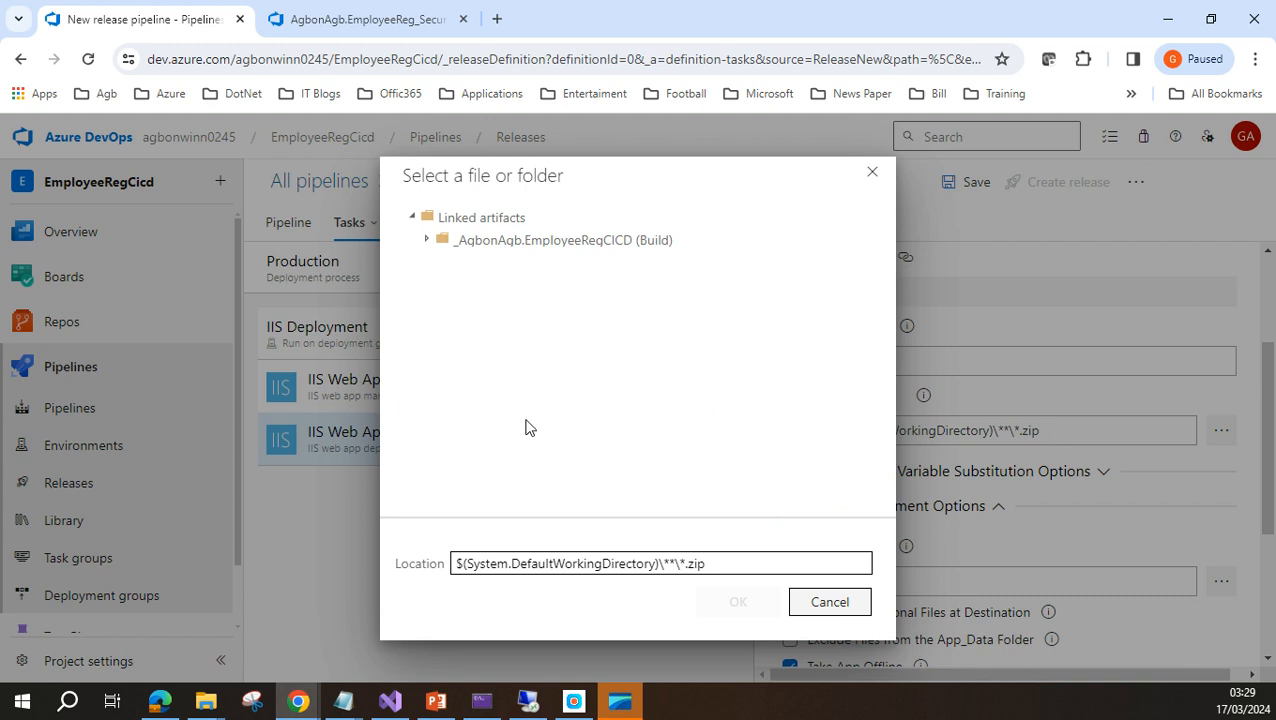
{"action": "left_click", "coordinate": [427, 240]}
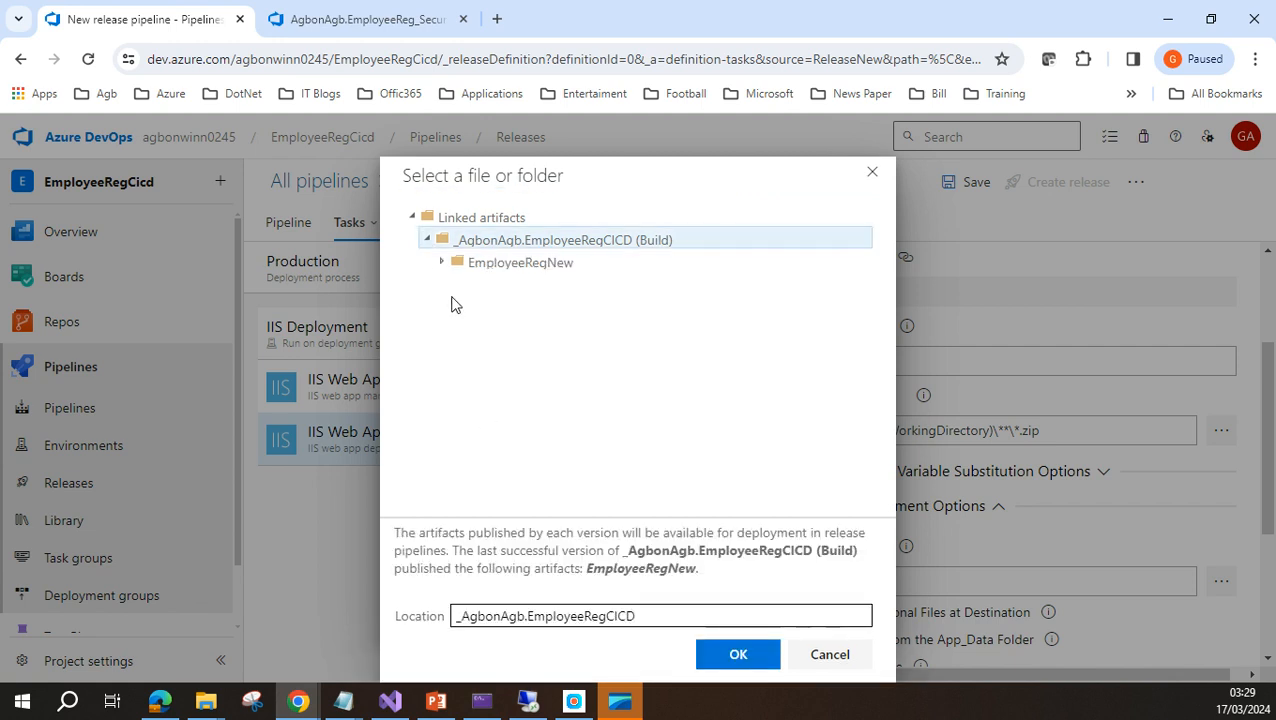
{"action": "left_click", "coordinate": [441, 262]}
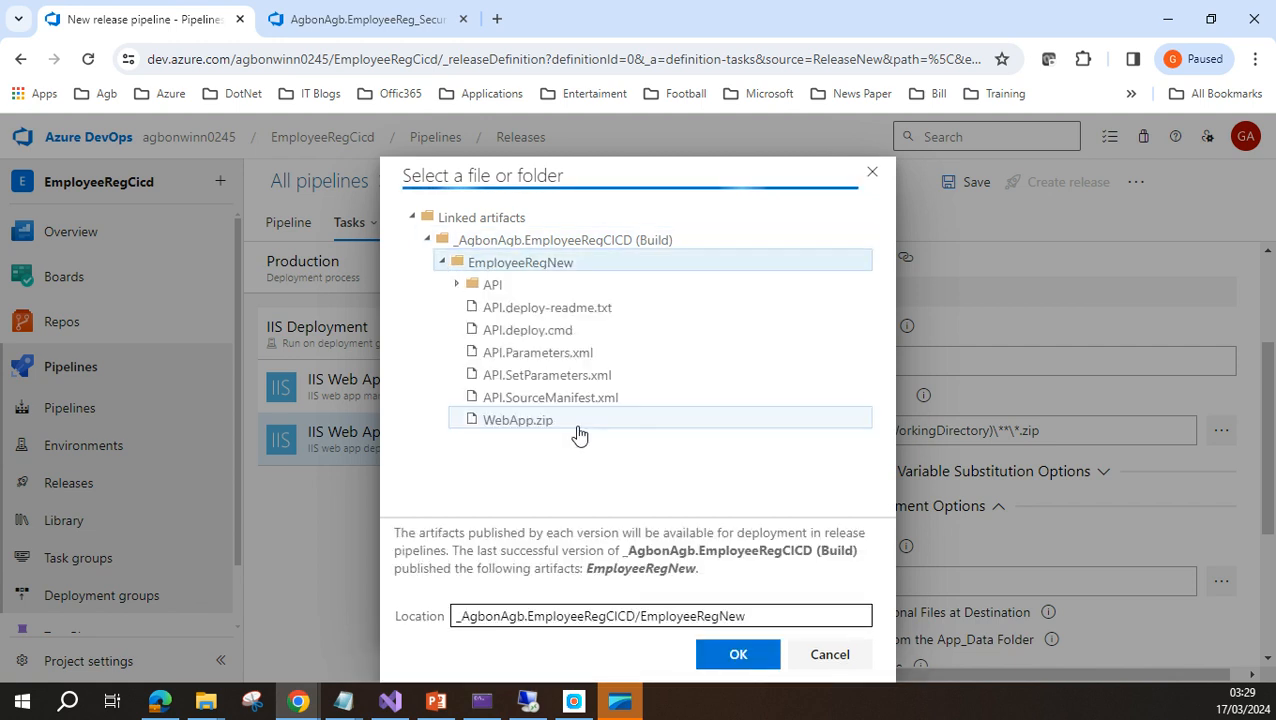
{"action": "left_click", "coordinate": [477, 287]}
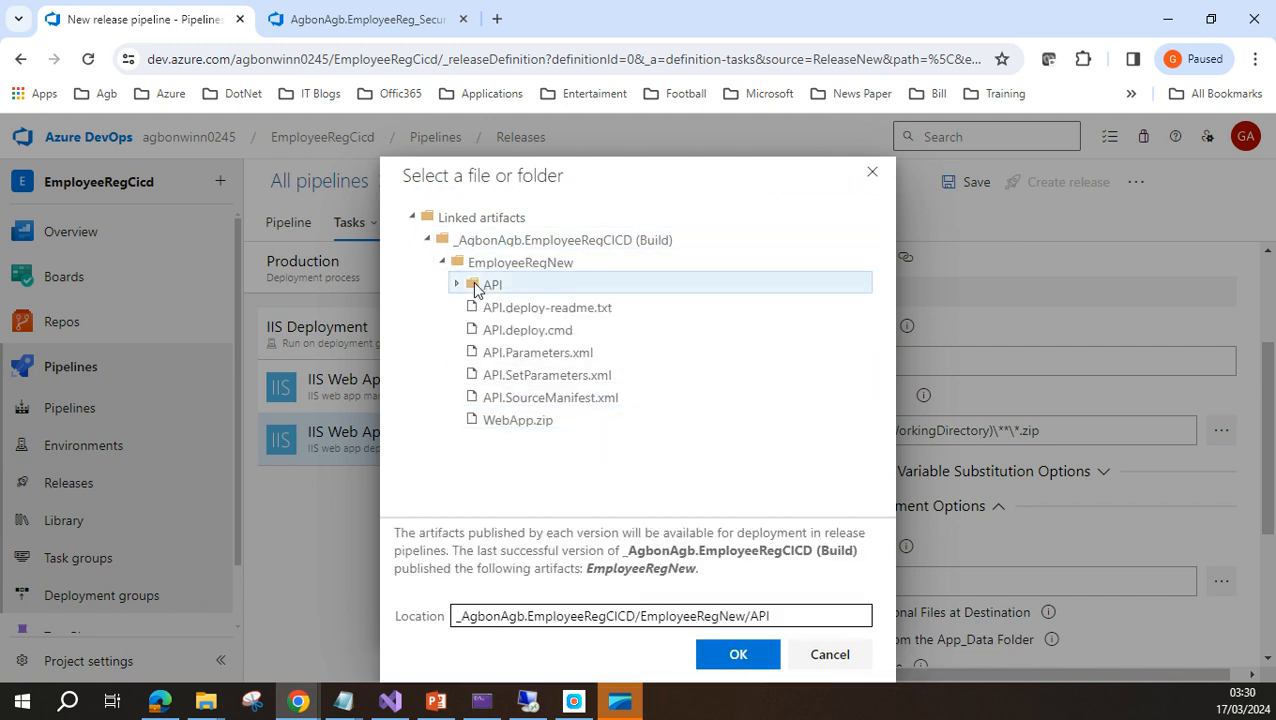
{"action": "left_click", "coordinate": [474, 286]}
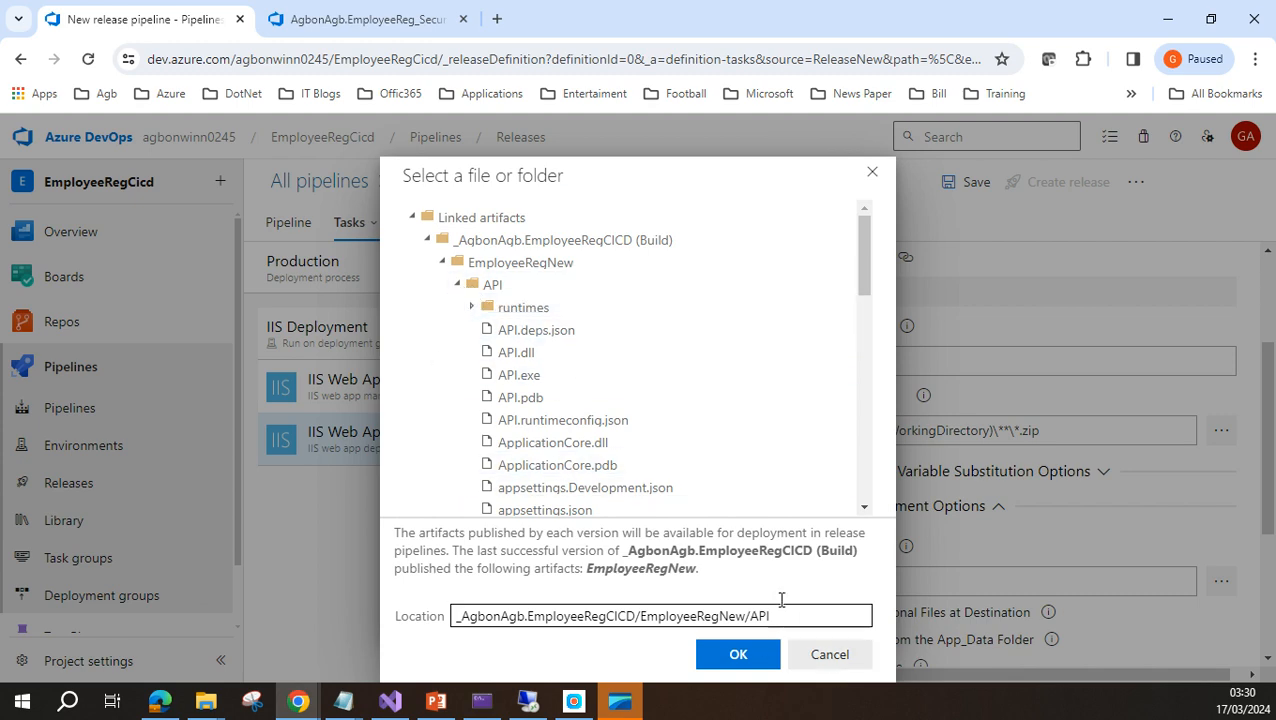
{"action": "left_click", "coordinate": [758, 656]}
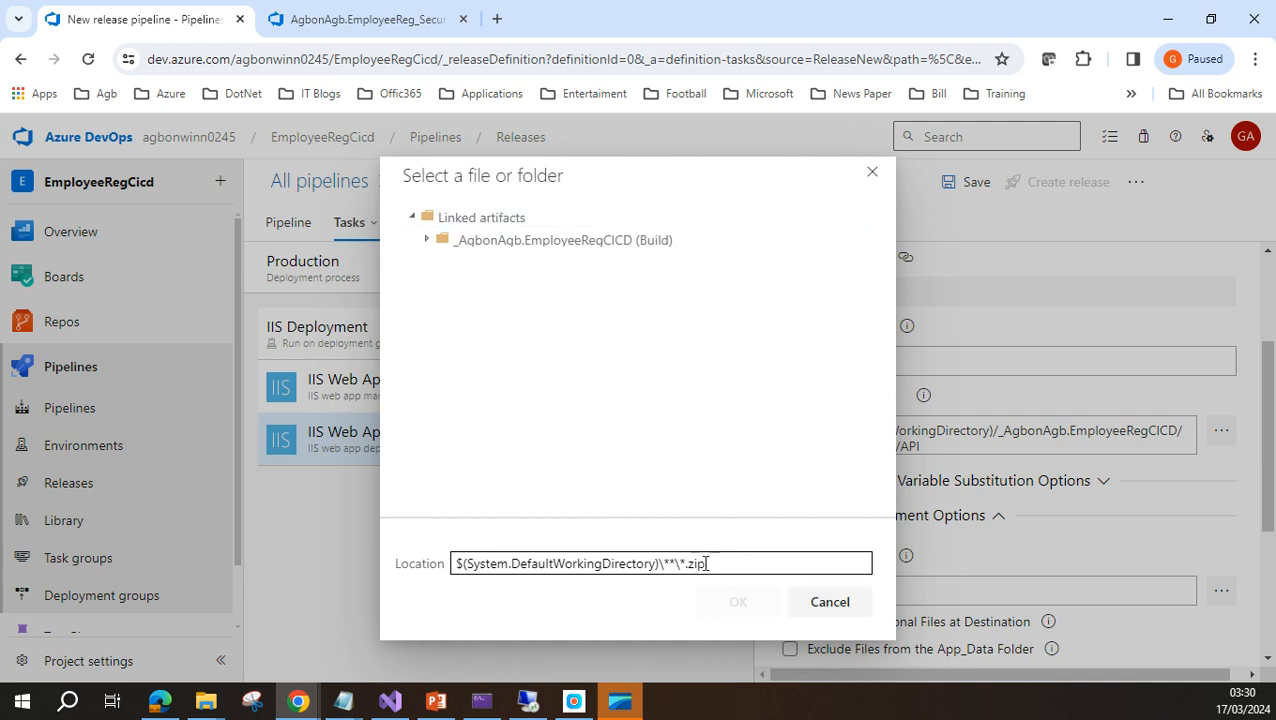
{"action": "left_click", "coordinate": [828, 603]}
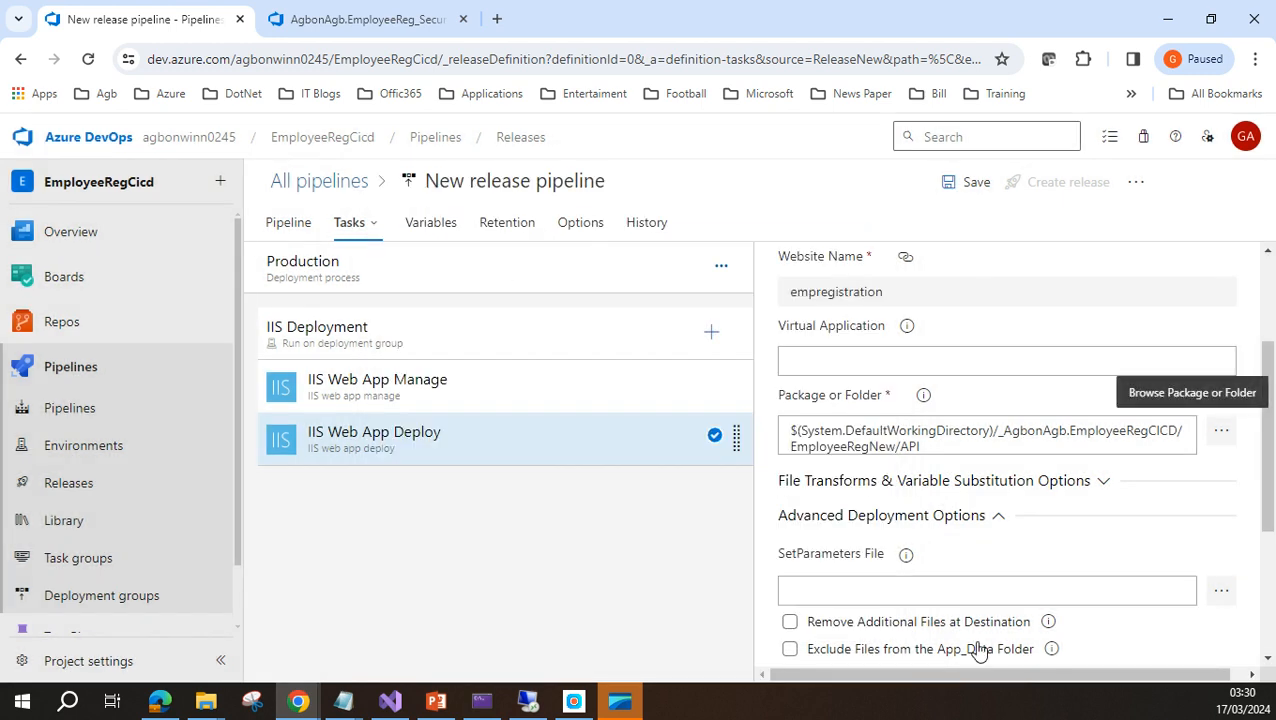
Look over the IIS Web App Deploy task's advanced deployment options and save the release pipeline in the root folder.
{"action": "left_click", "coordinate": [928, 444]}
{"action": "scroll", "coordinate": [1044, 491], "scroll_direction": "down", "scroll_amount": 2}
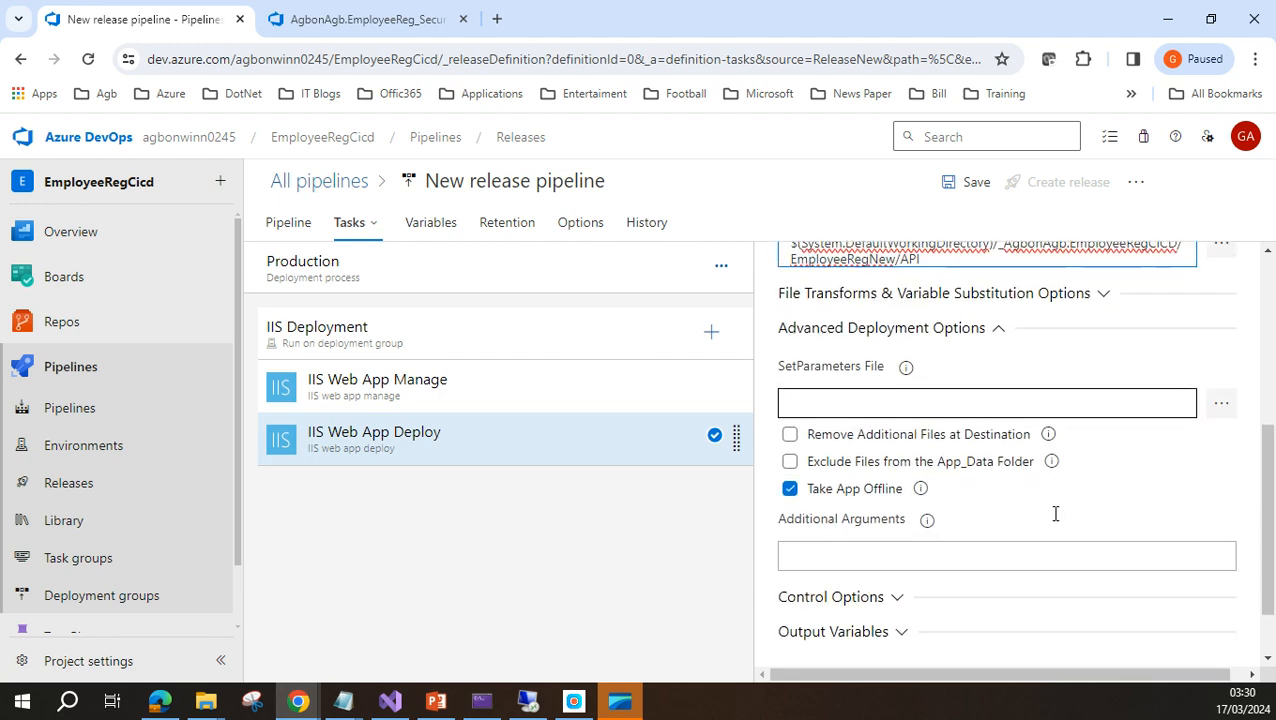
{"action": "scroll", "coordinate": [1051, 511], "scroll_direction": "down", "scroll_amount": 1}
{"action": "scroll", "coordinate": [1060, 530], "scroll_direction": "up", "scroll_amount": 5}
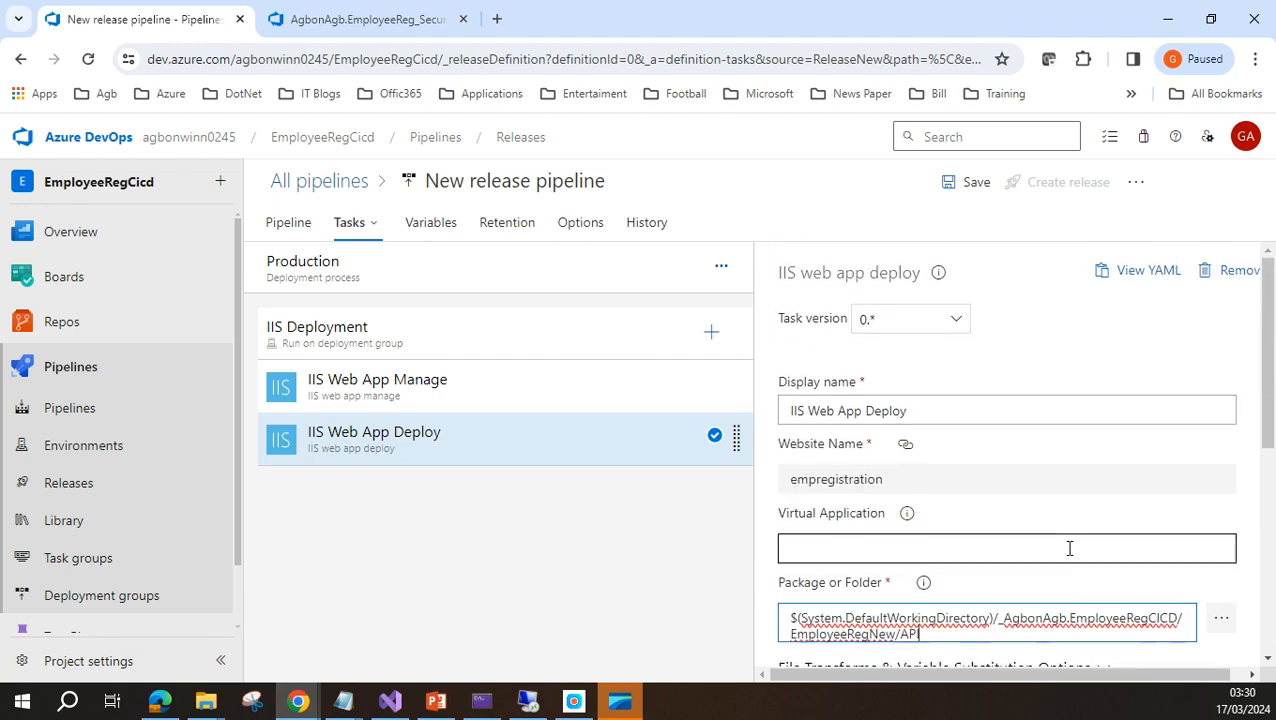
{"action": "left_click", "coordinate": [975, 183]}
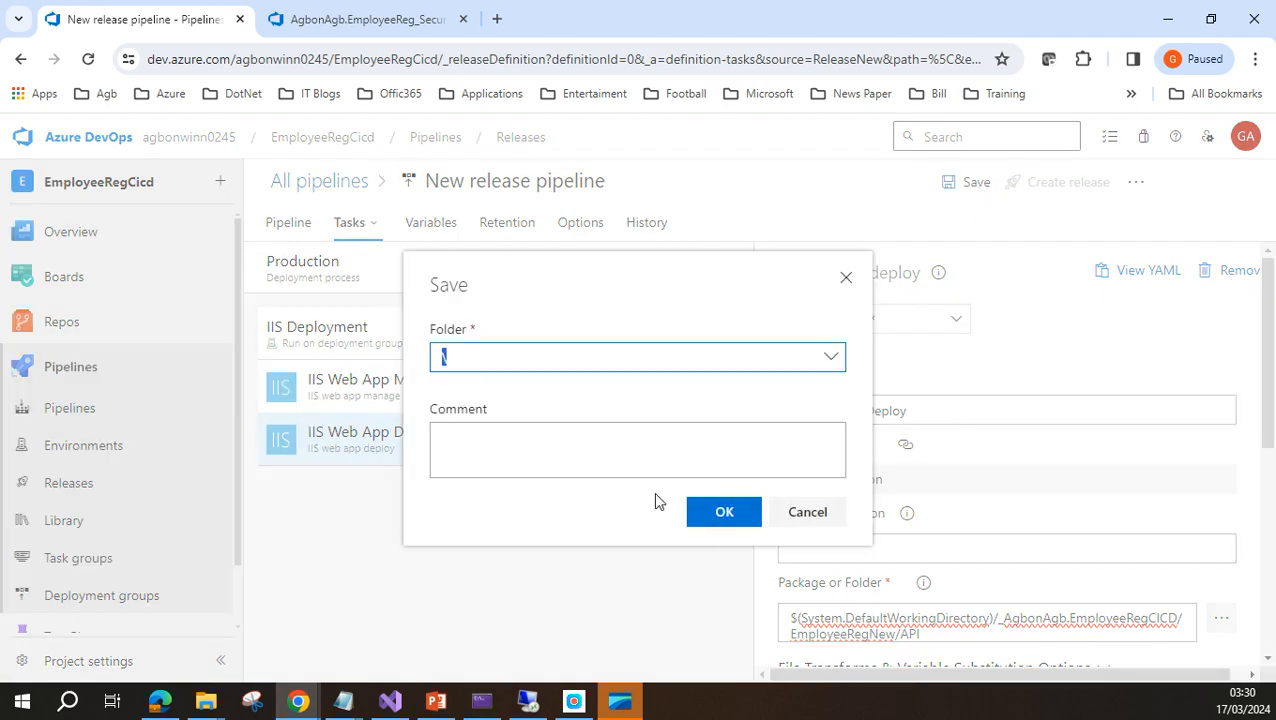
{"action": "left_click", "coordinate": [724, 514]}
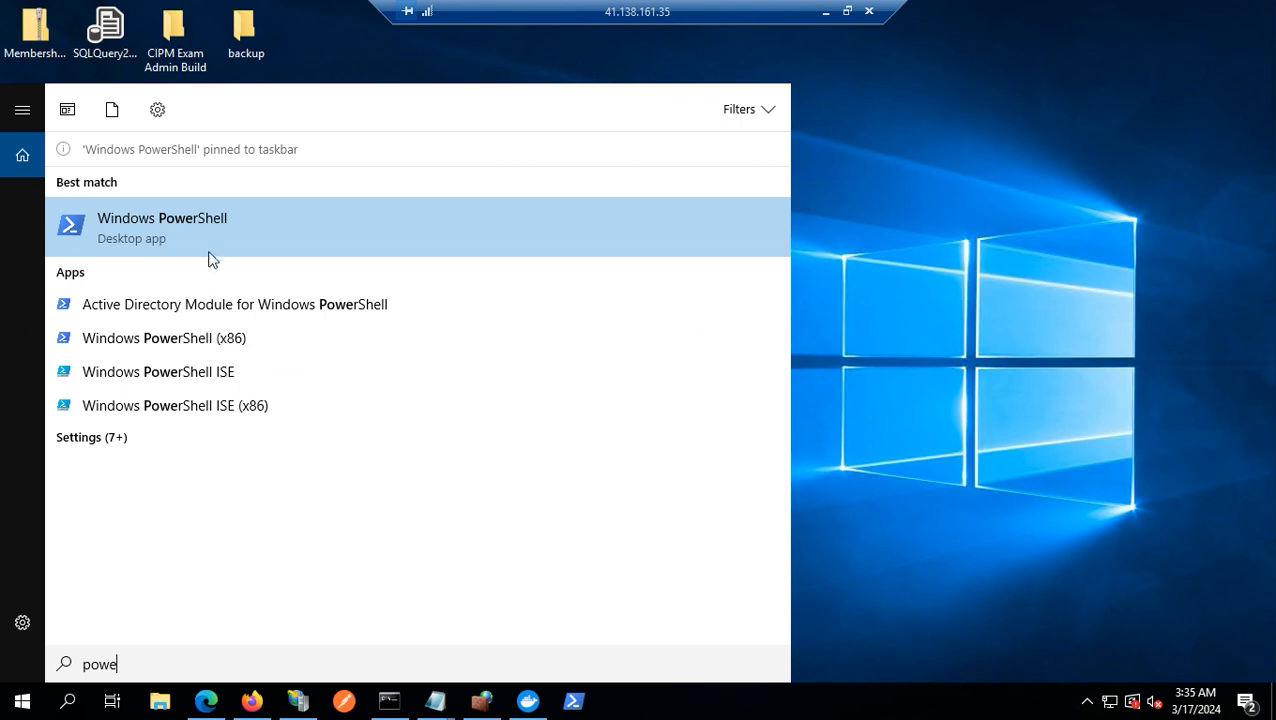
On the remote server, start Windows PowerShell as administrator and return to the desktop.
{"action": "right_click", "coordinate": [207, 215]}
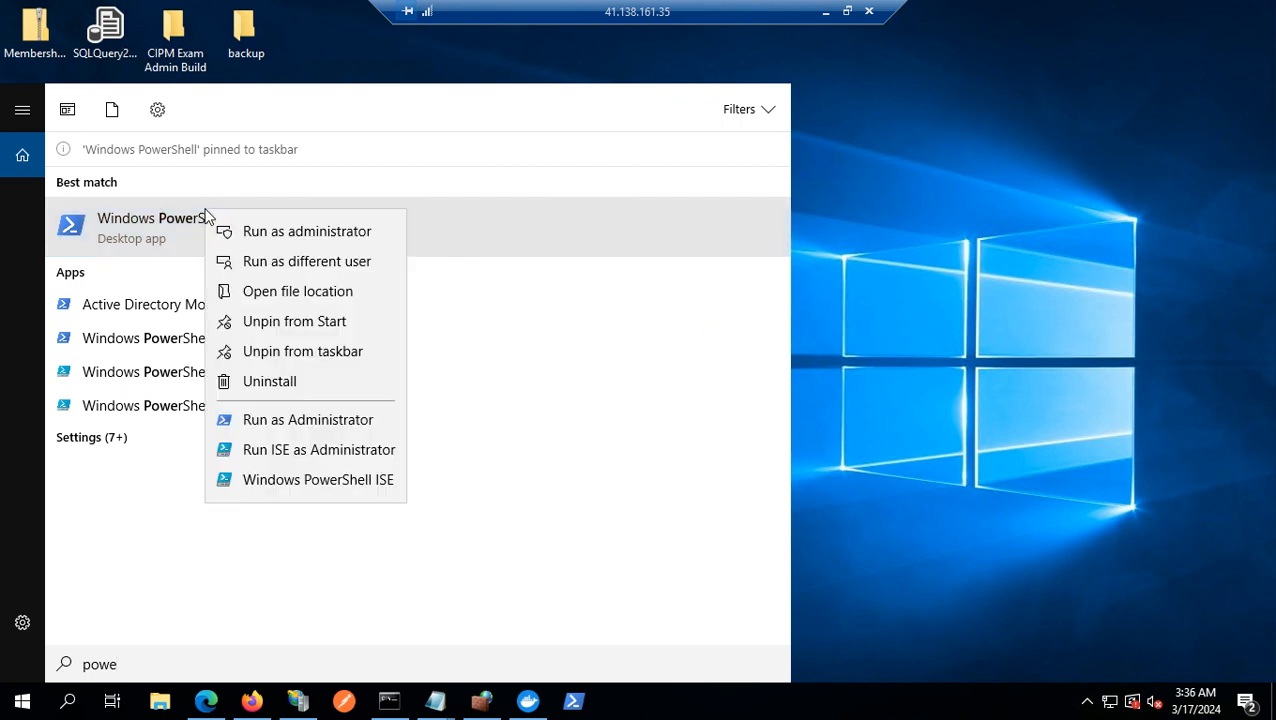
{"action": "left_click", "coordinate": [274, 232]}
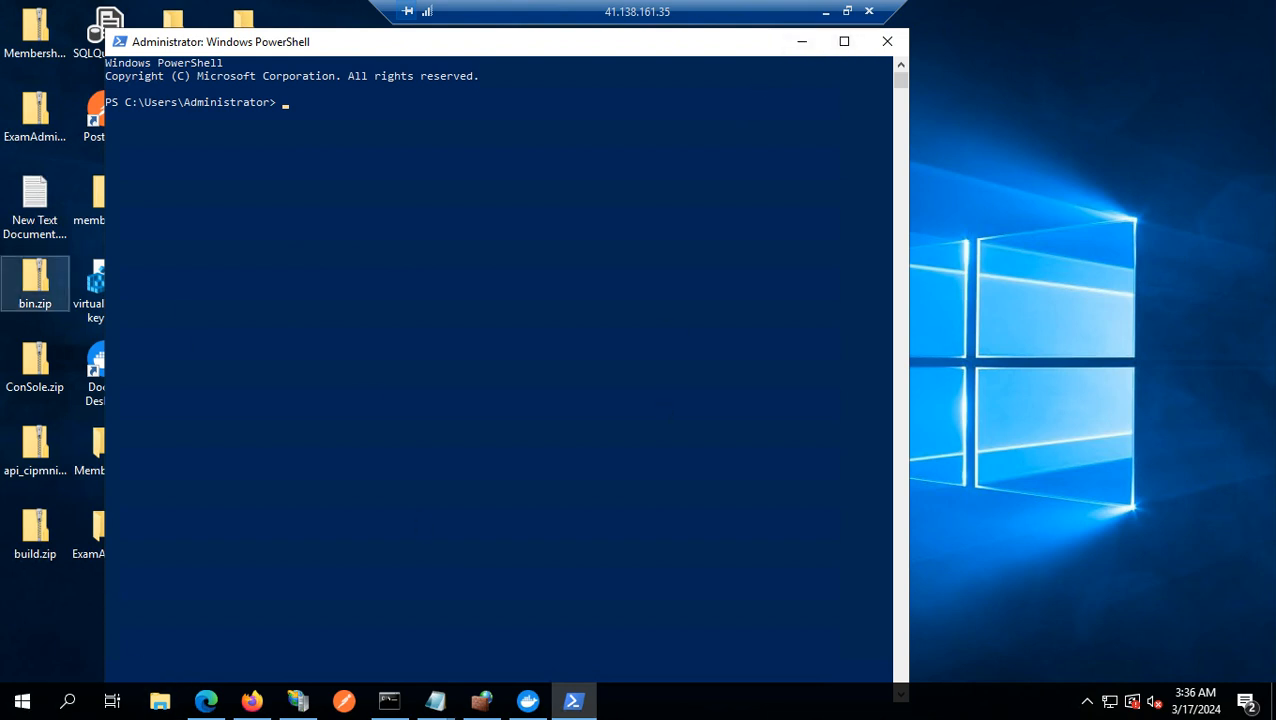
{"action": "key", "text": "super+d"}
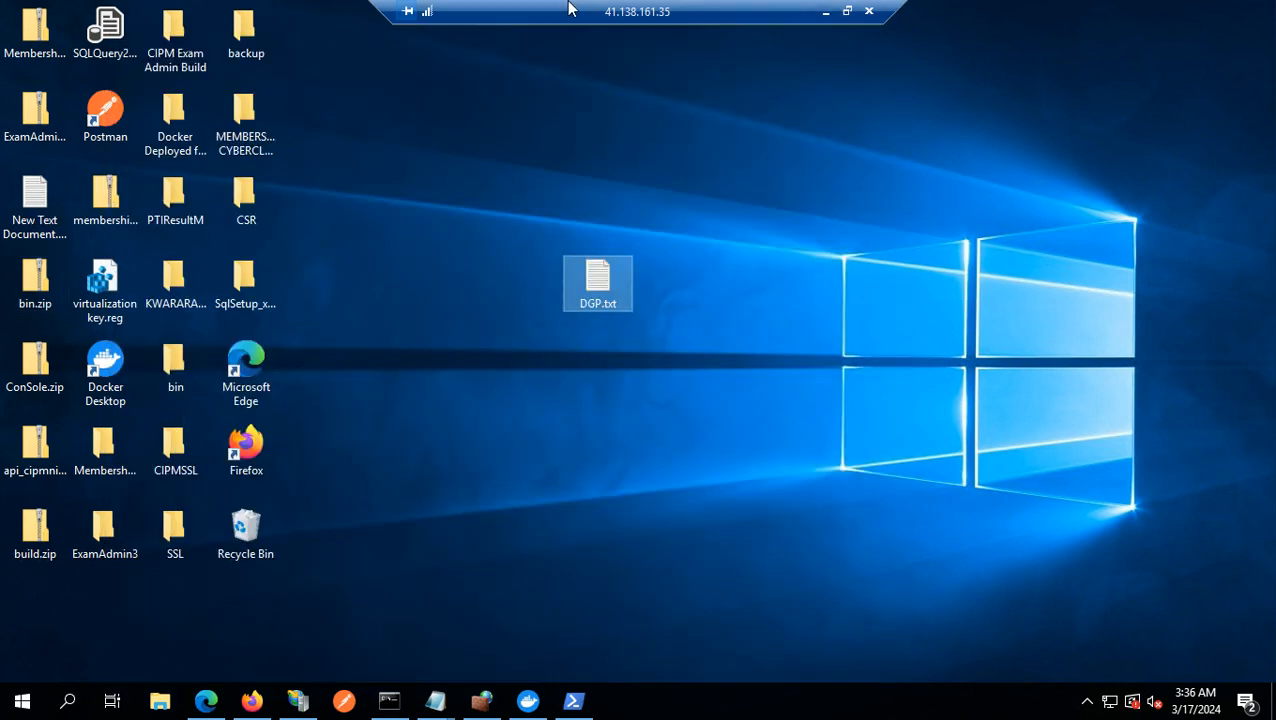
Copy the deployment group registration script, including its access token, from DGP.txt on the desktop and run it in the administrator PowerShell.
{"action": "double_click", "coordinate": [585, 289]}
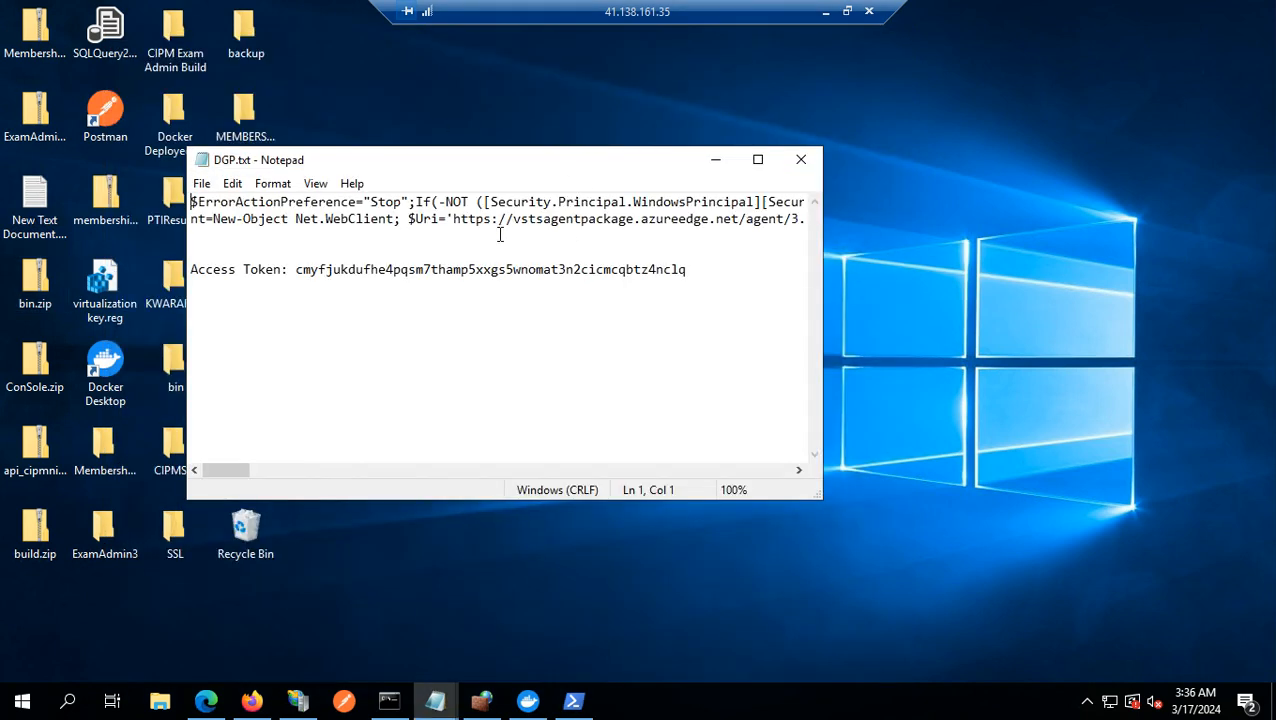
{"action": "left_click_drag", "start_coordinate": [418, 247], "coordinate": [168, 200]}
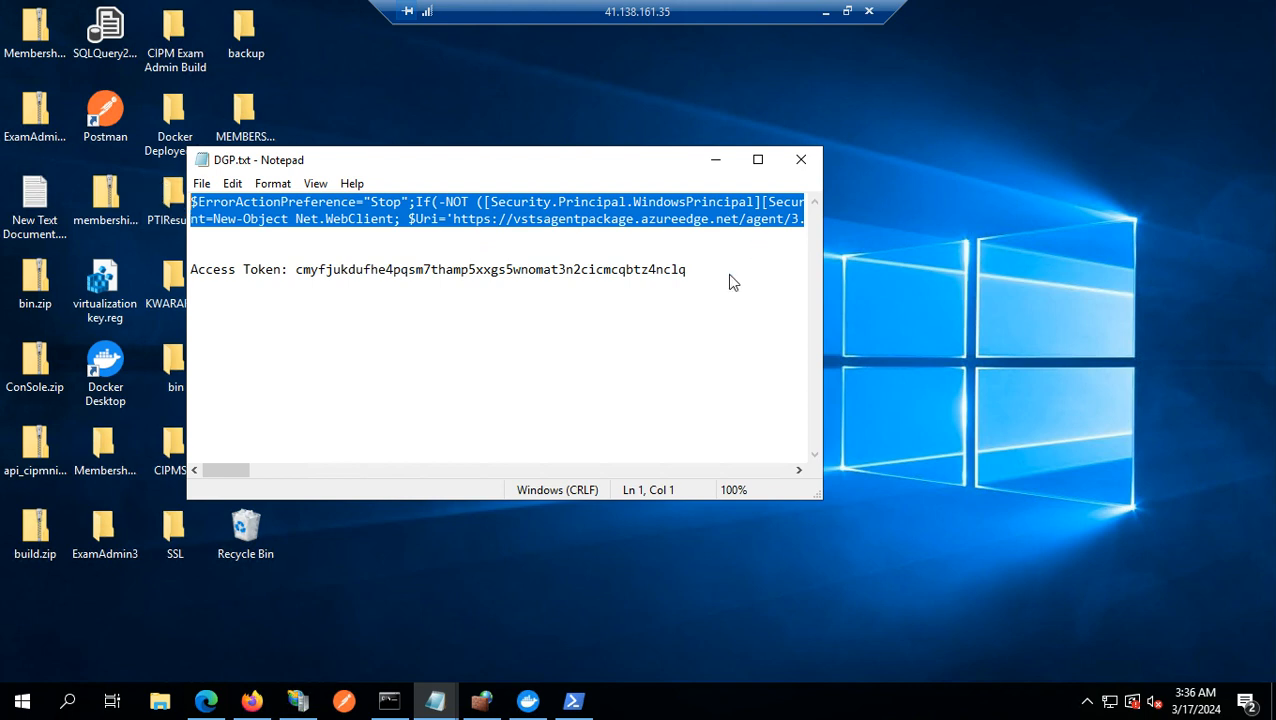
{"action": "left_click", "coordinate": [688, 305]}
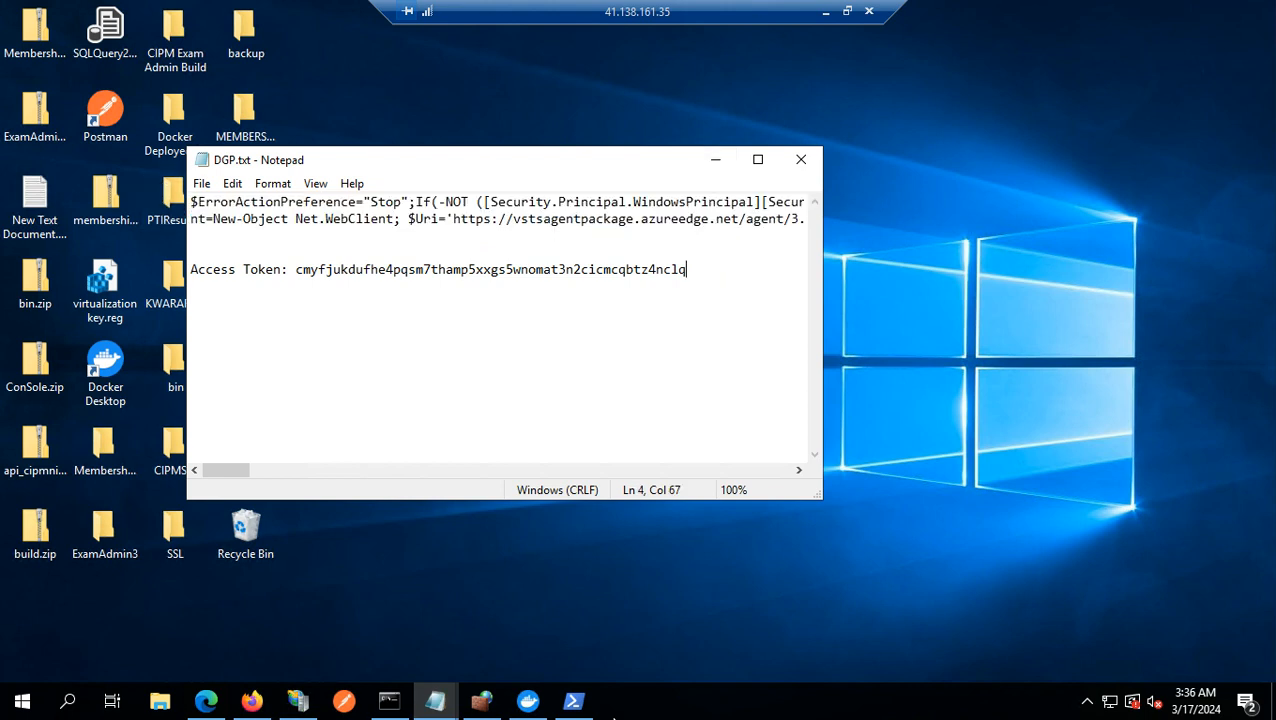
{"action": "mouse_move", "coordinate": [576, 703]}
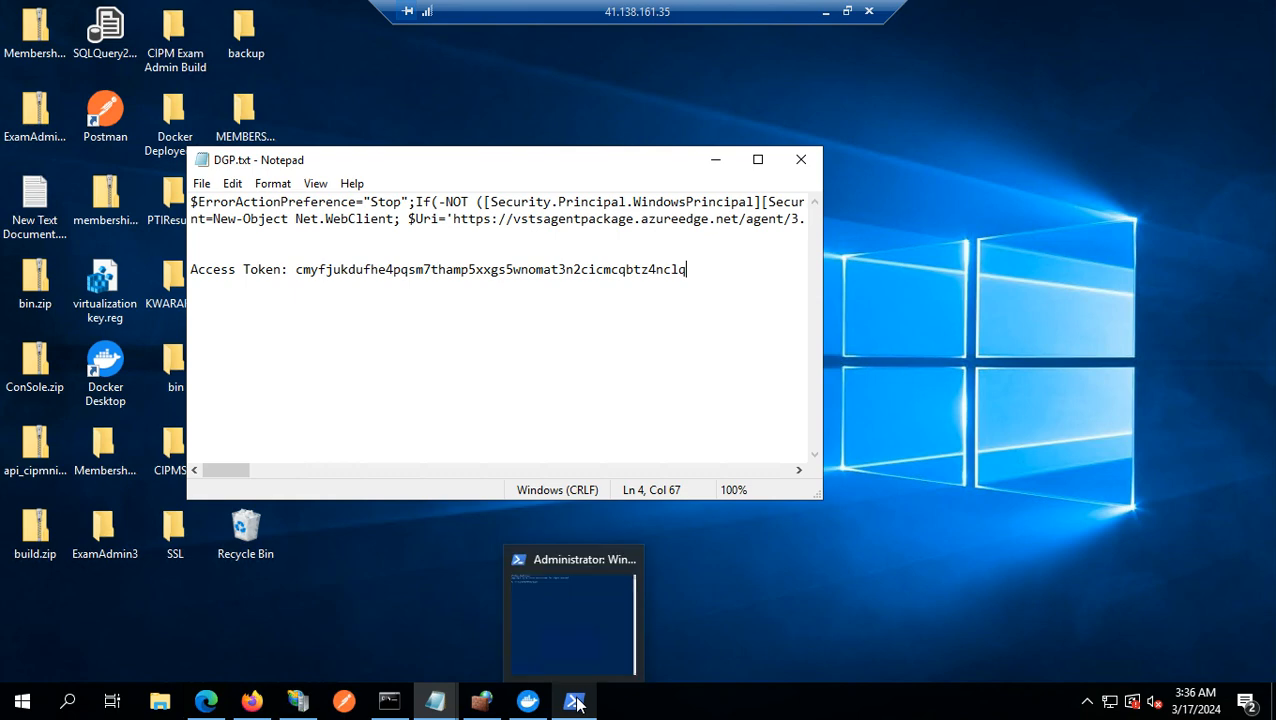
{"action": "left_click", "coordinate": [578, 632]}
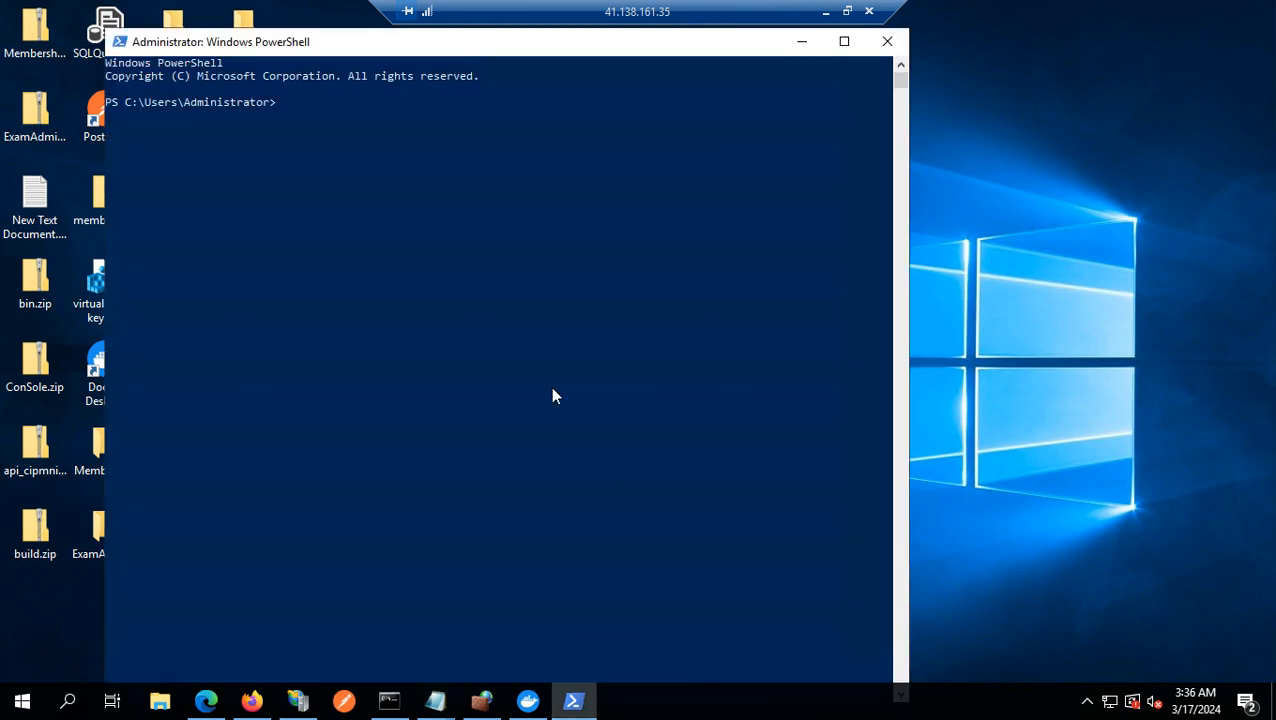
{"action": "right_click", "coordinate": [287, 115]}
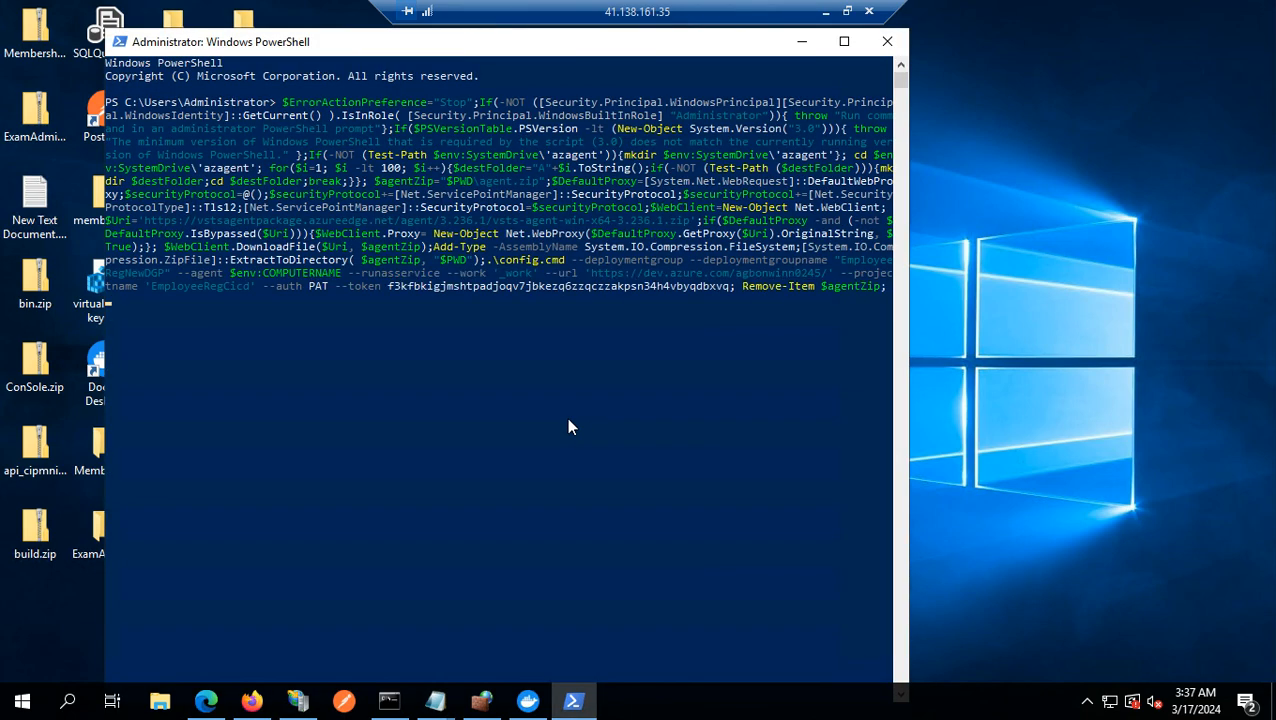
{"action": "key", "text": "Return"}
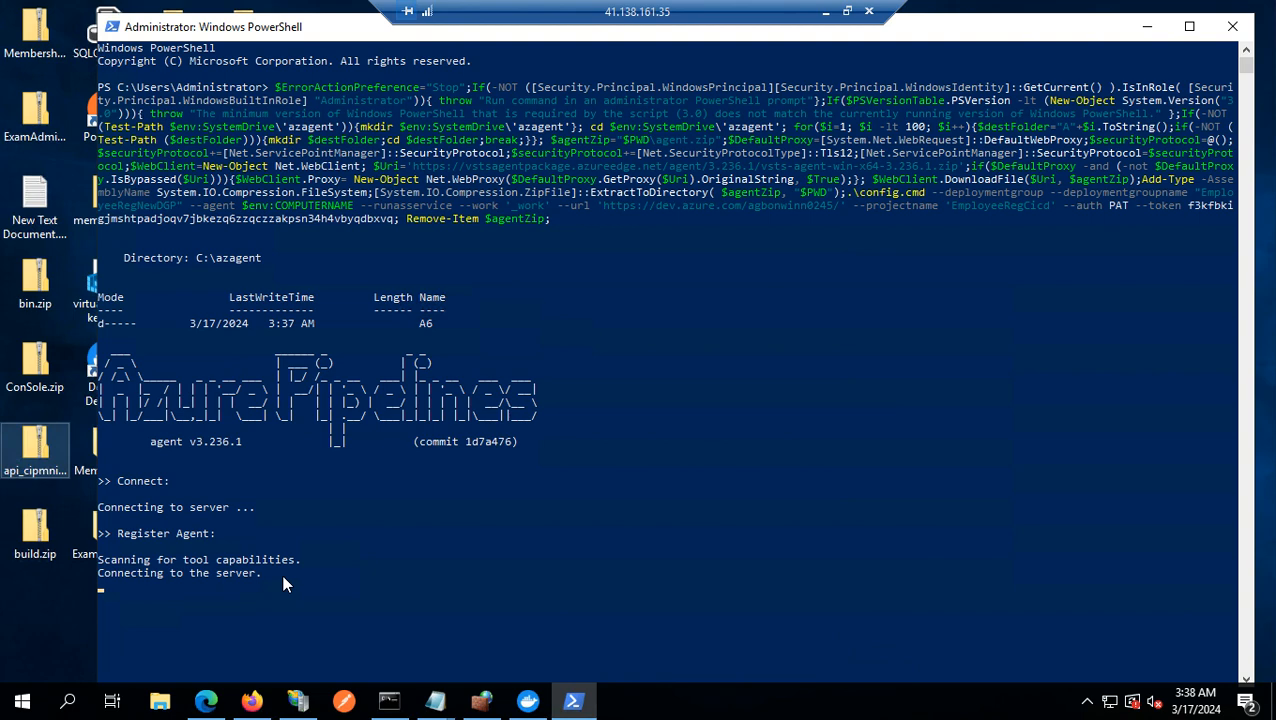
Accept the default N for both the agent's deployment group tags and enabling SERVICE_SID_TYPE_UNRESTRICTED.
{"action": "key", "text": "Return"}
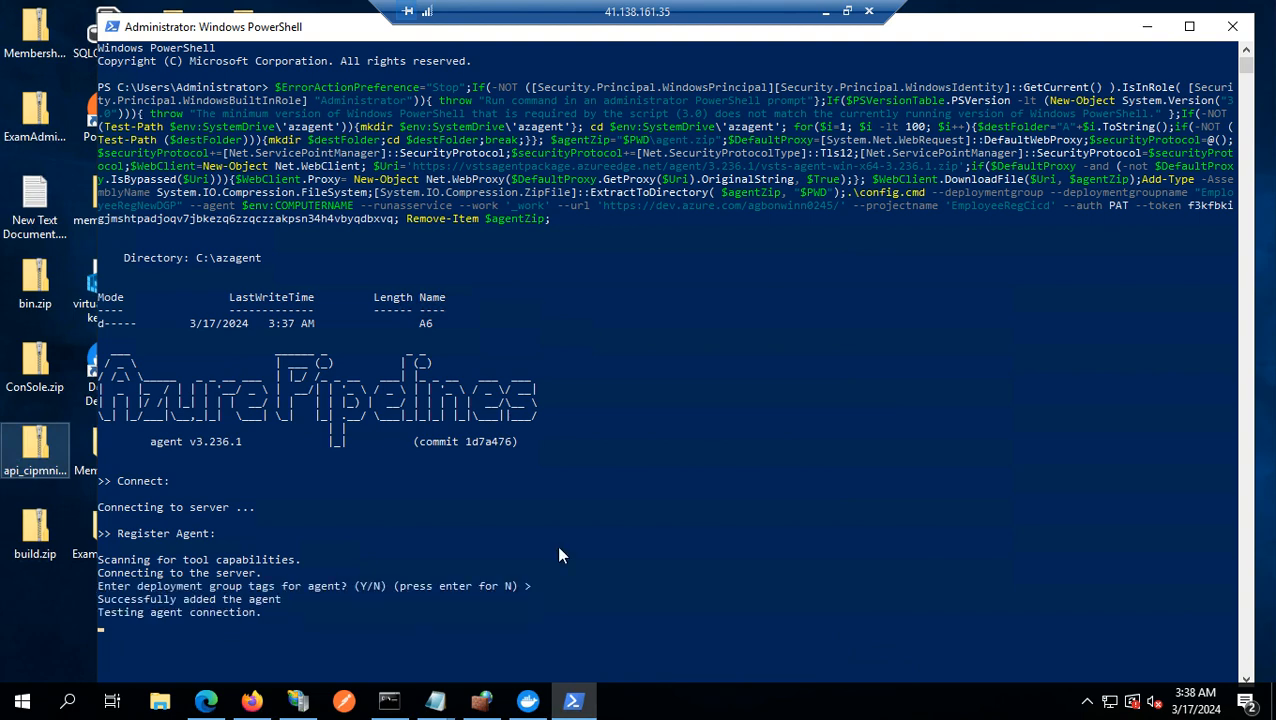
{"action": "key", "text": "Return"}
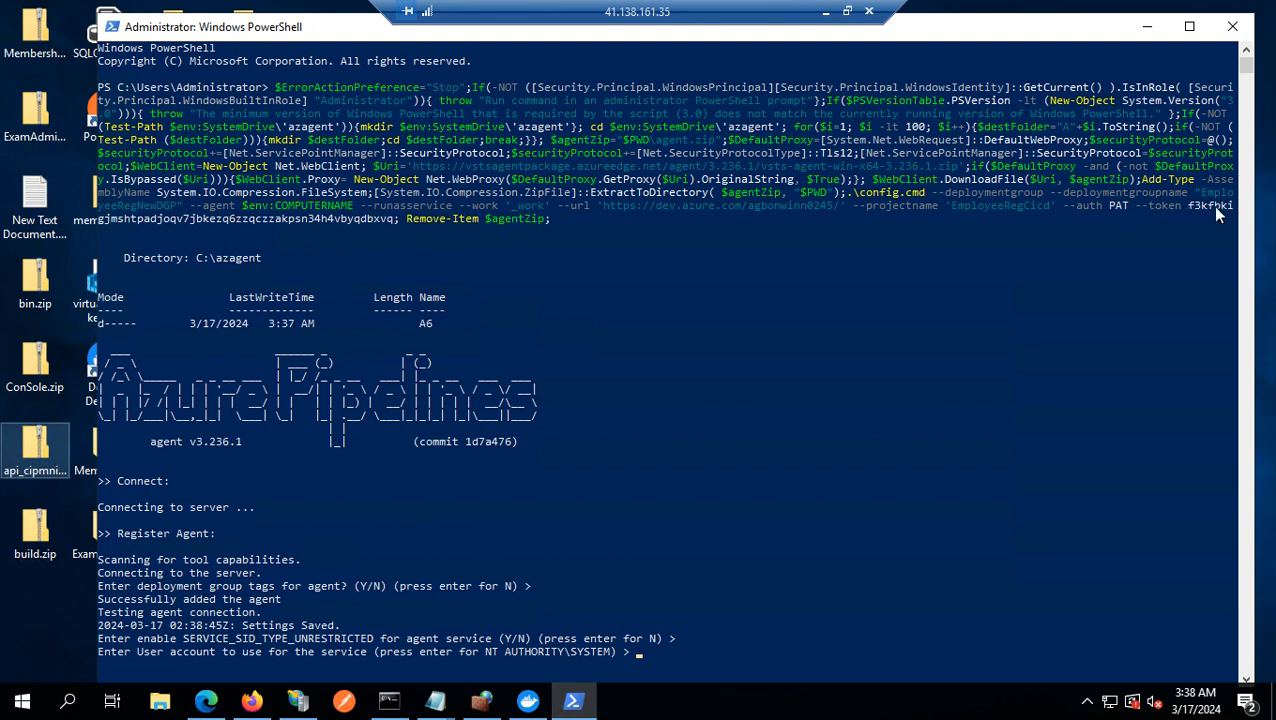
Accept the default NT AUTHORITY\SYSTEM account for the agent service.
{"action": "left_click_drag", "start_coordinate": [1156, 209], "coordinate": [1160, 211]}
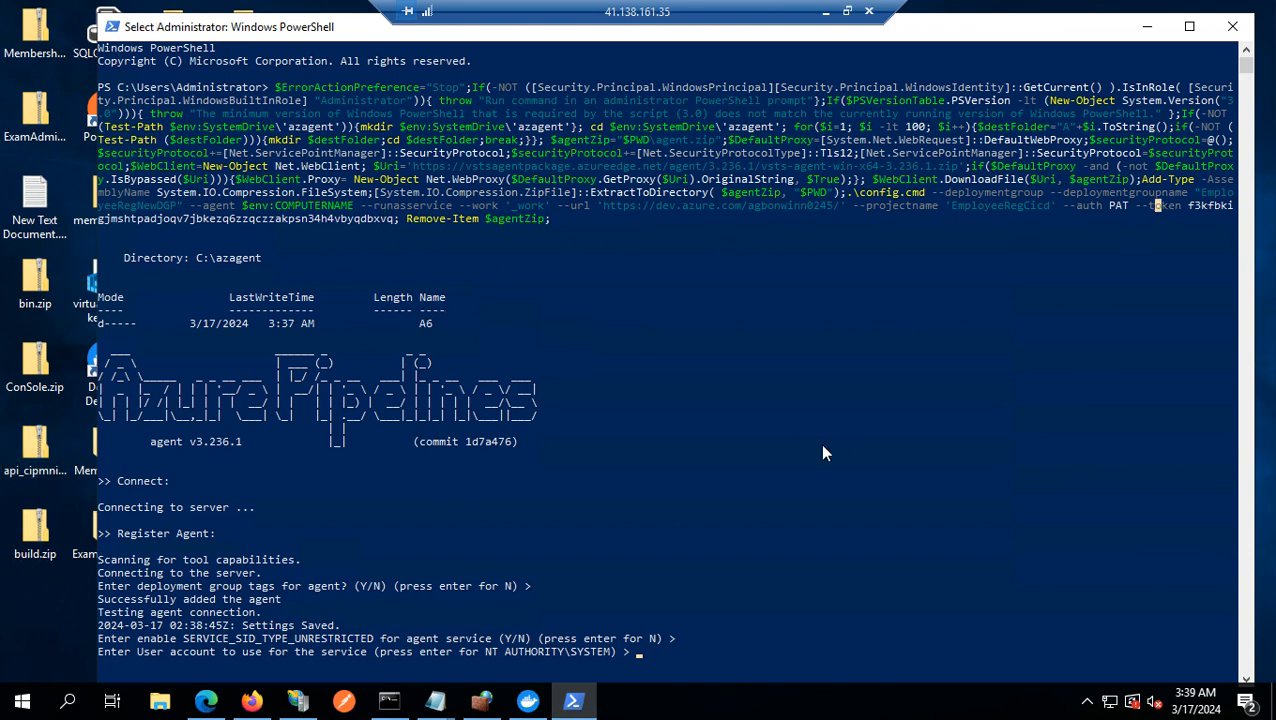
{"action": "scroll", "coordinate": [785, 474], "scroll_direction": "down", "scroll_amount": 1}
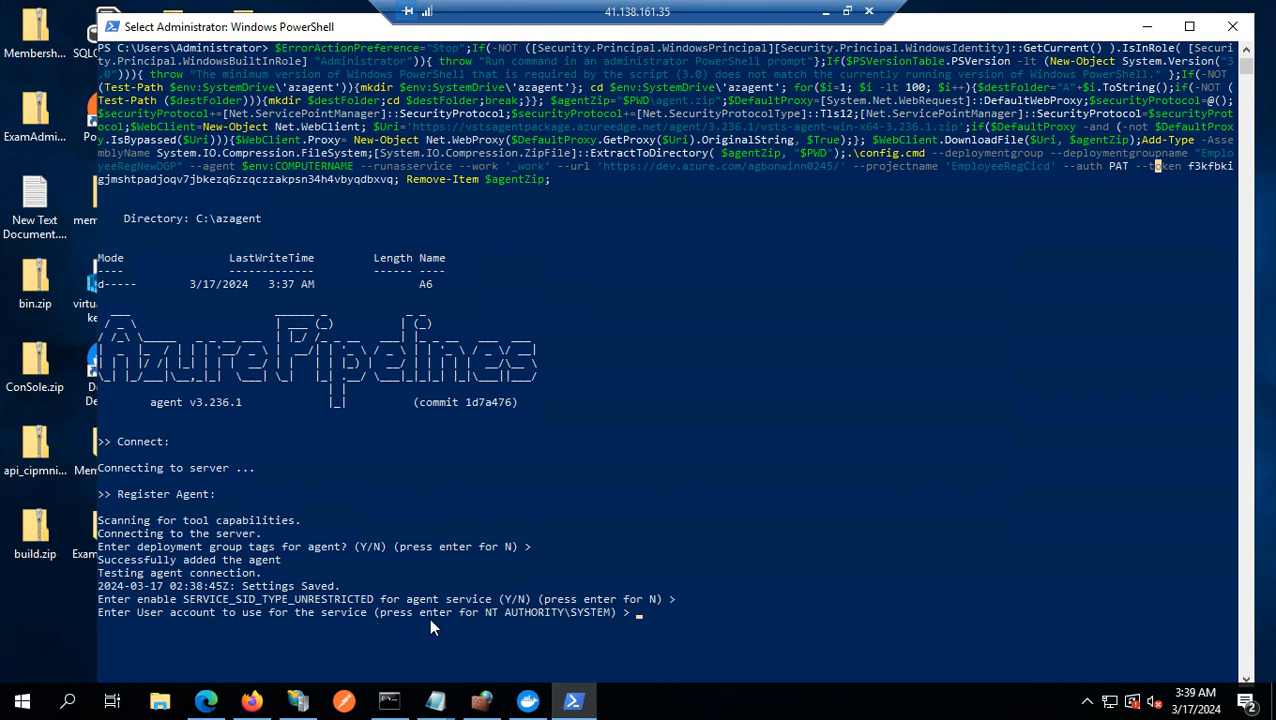
{"action": "key", "text": "Escape"}
{"action": "left_click", "coordinate": [641, 612]}
{"action": "key", "text": "Return"}
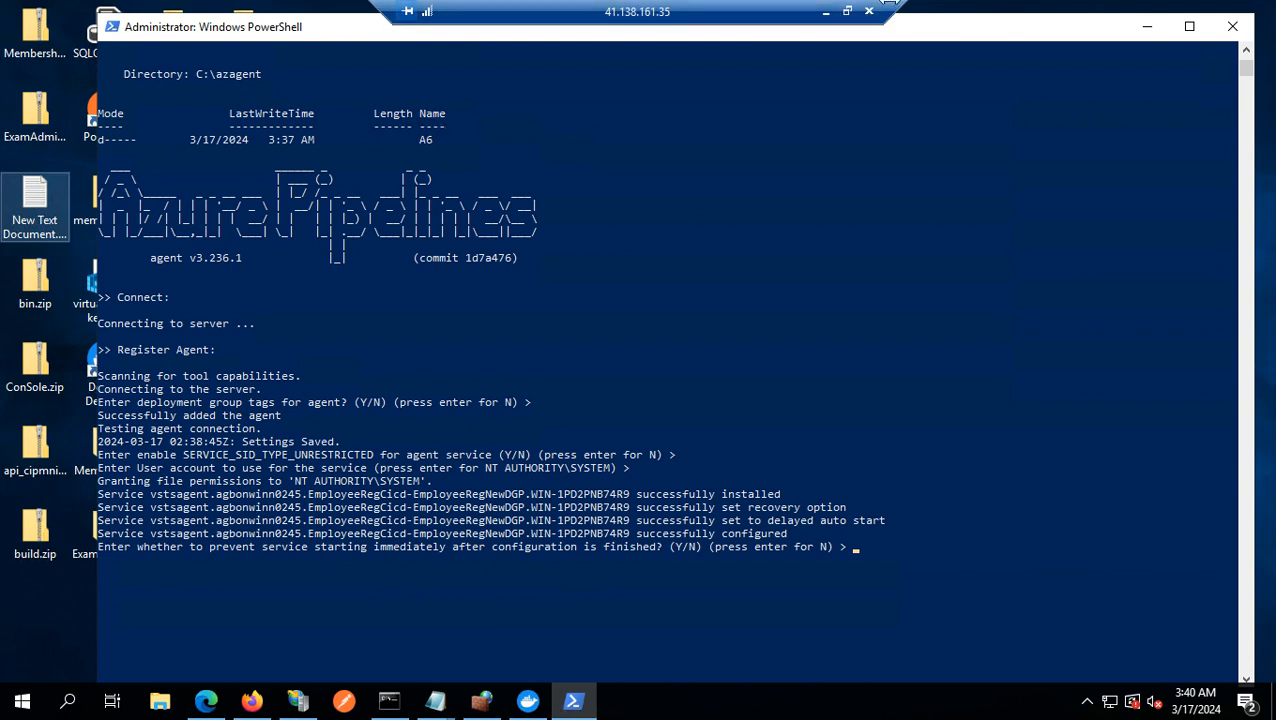
Answer N to preventing the agent service from starting immediately after configuration, and check the registration output.
{"action": "left_click", "coordinate": [489, 468]}
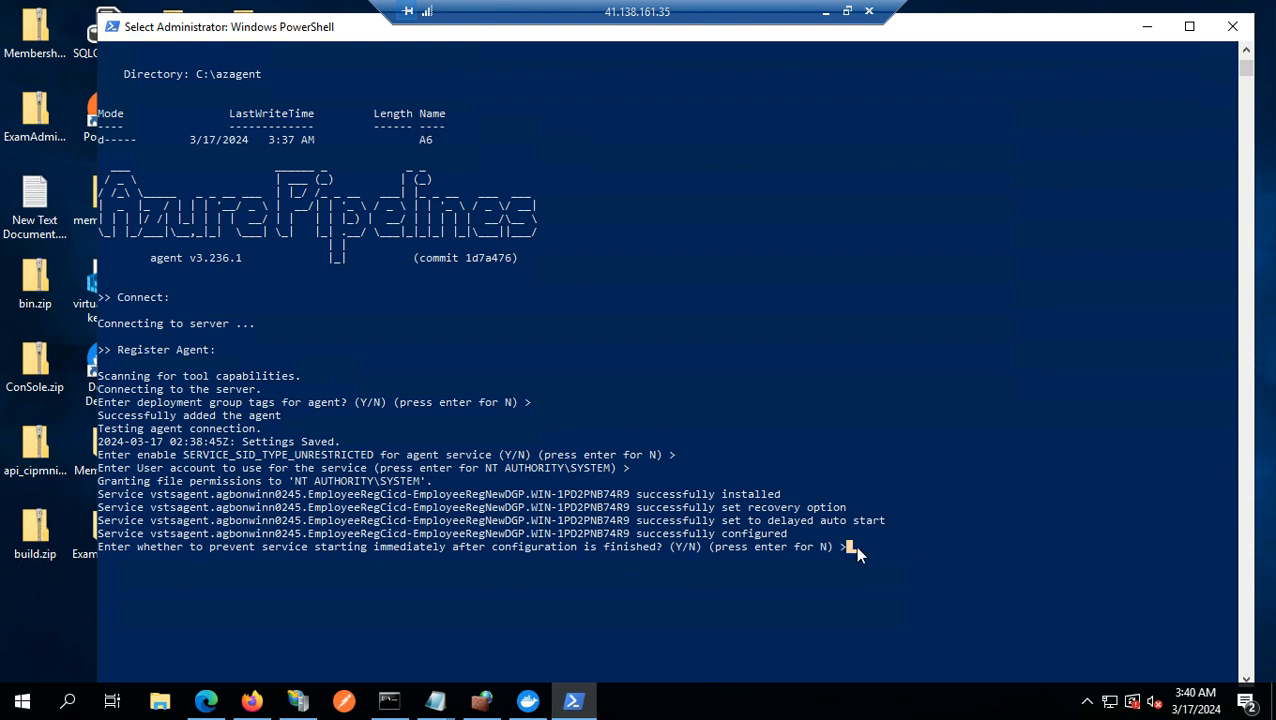
{"action": "type", "text": "N"}
{"action": "key", "text": "Return"}
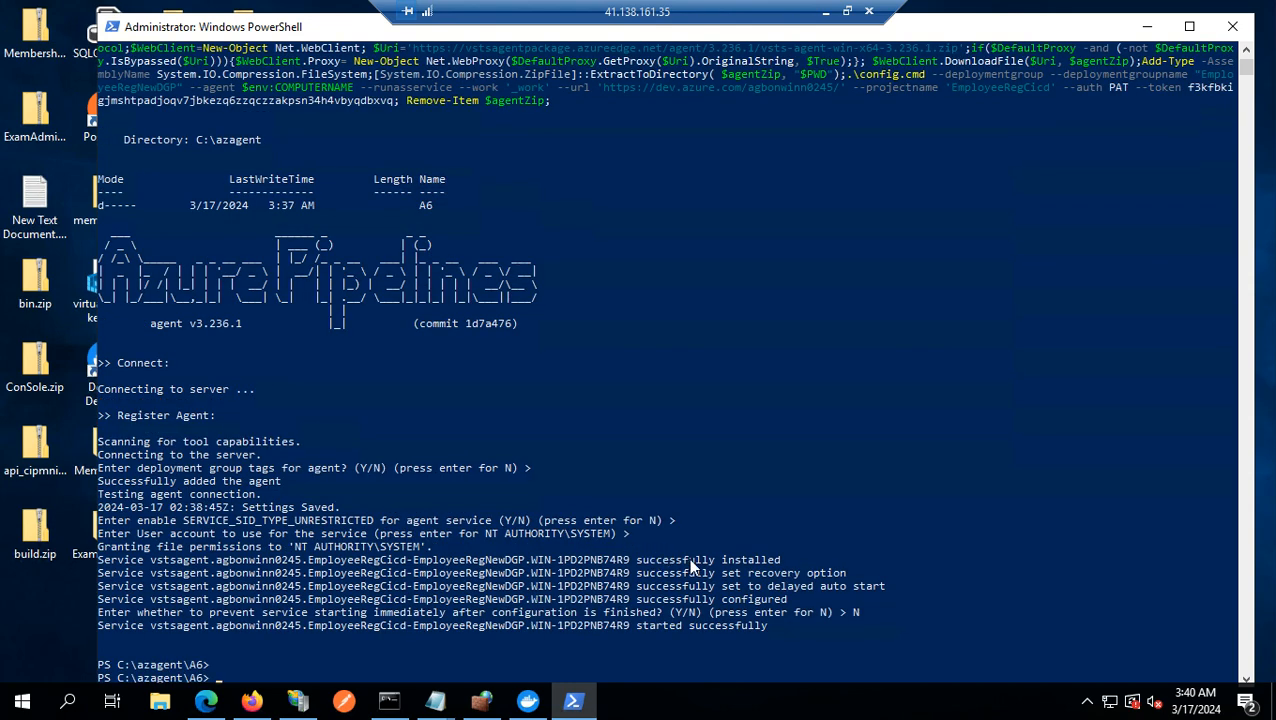
{"action": "scroll", "coordinate": [410, 468], "scroll_direction": "down", "scroll_amount": 1}
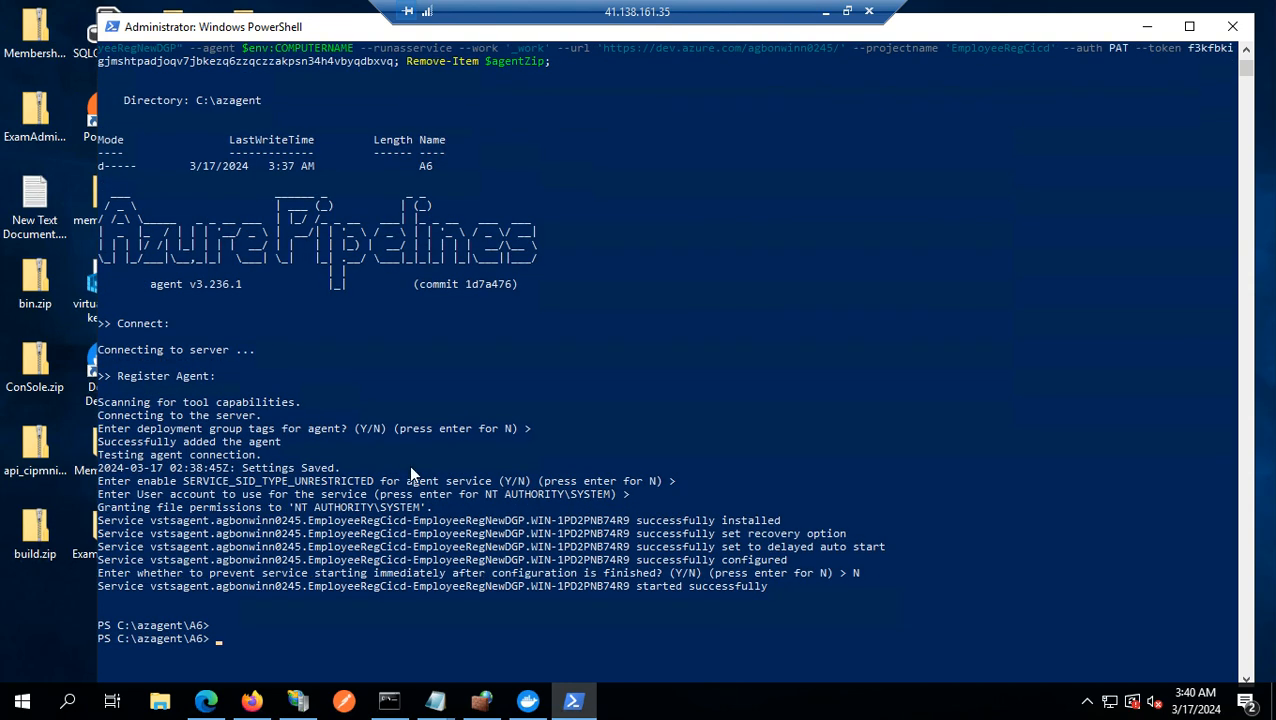
{"action": "scroll", "coordinate": [375, 480], "scroll_direction": "up", "scroll_amount": 1}
{"action": "scroll", "coordinate": [375, 480], "scroll_direction": "down", "scroll_amount": 1}
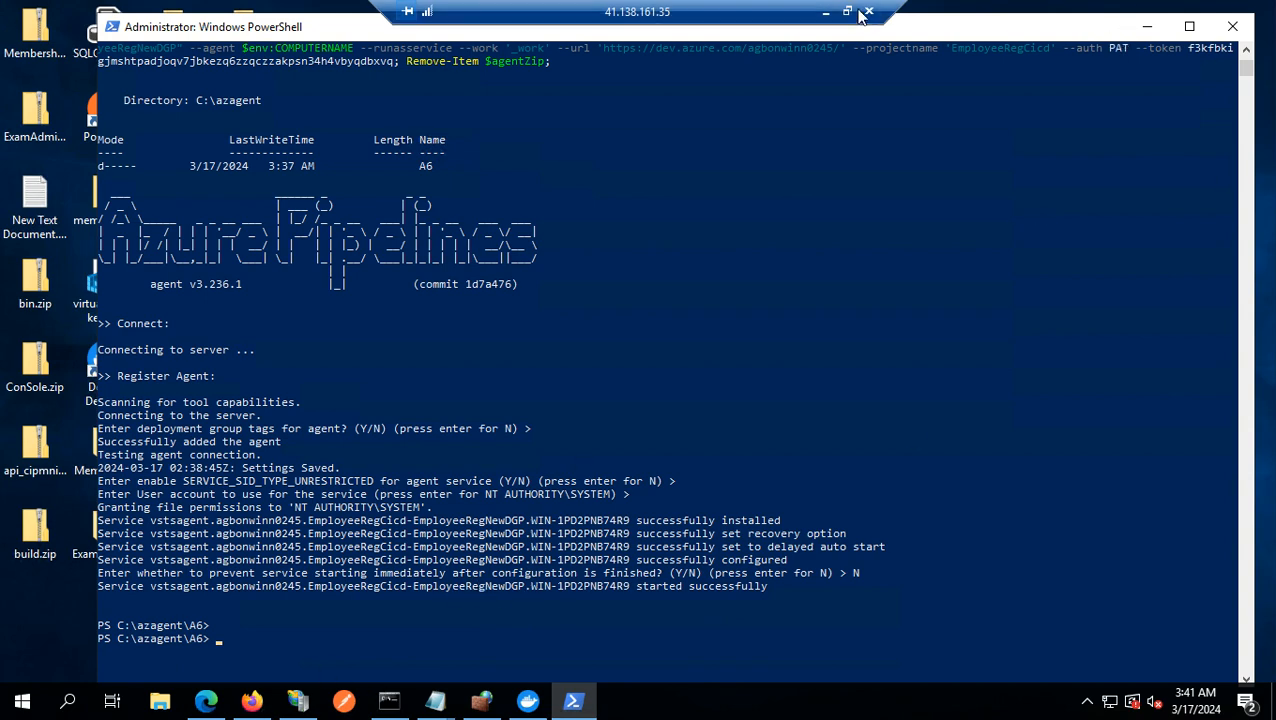
Switch from the remote server to the release pipeline in Chrome and review the IIS Web App Deploy task's settings, including the advanced deployment options.
{"action": "left_click", "coordinate": [822, 20]}
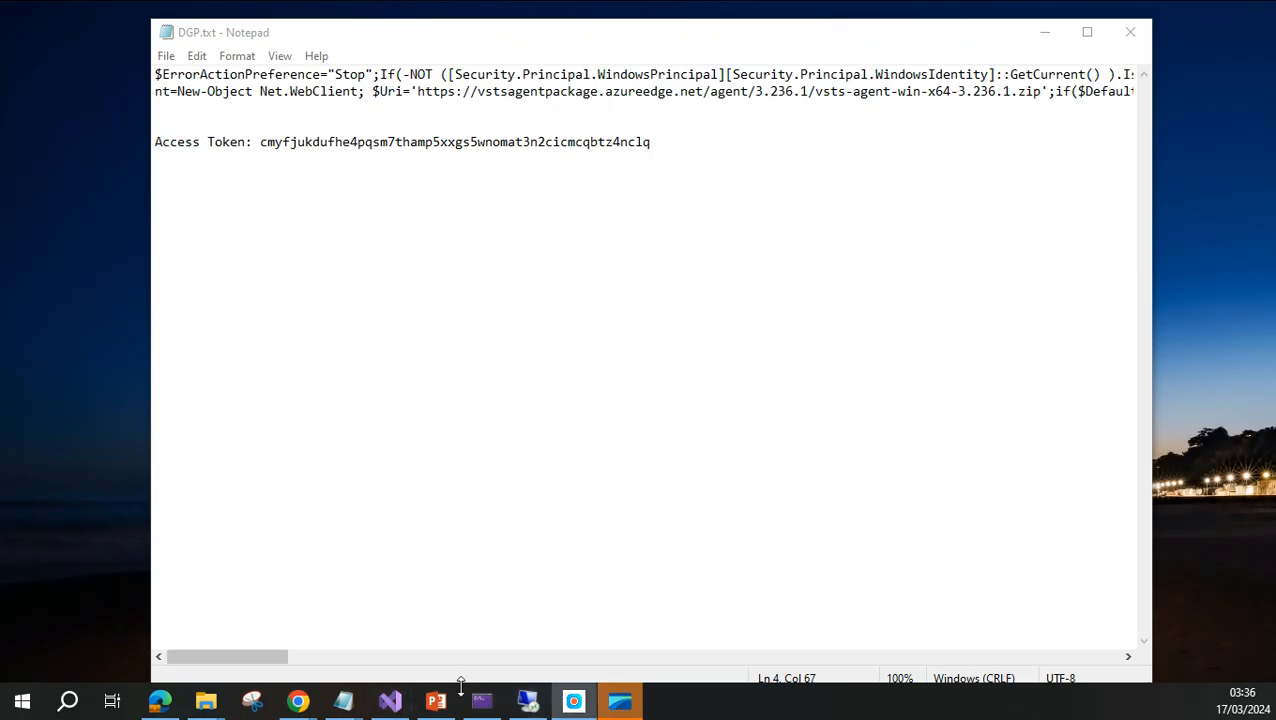
{"action": "mouse_move", "coordinate": [297, 705]}
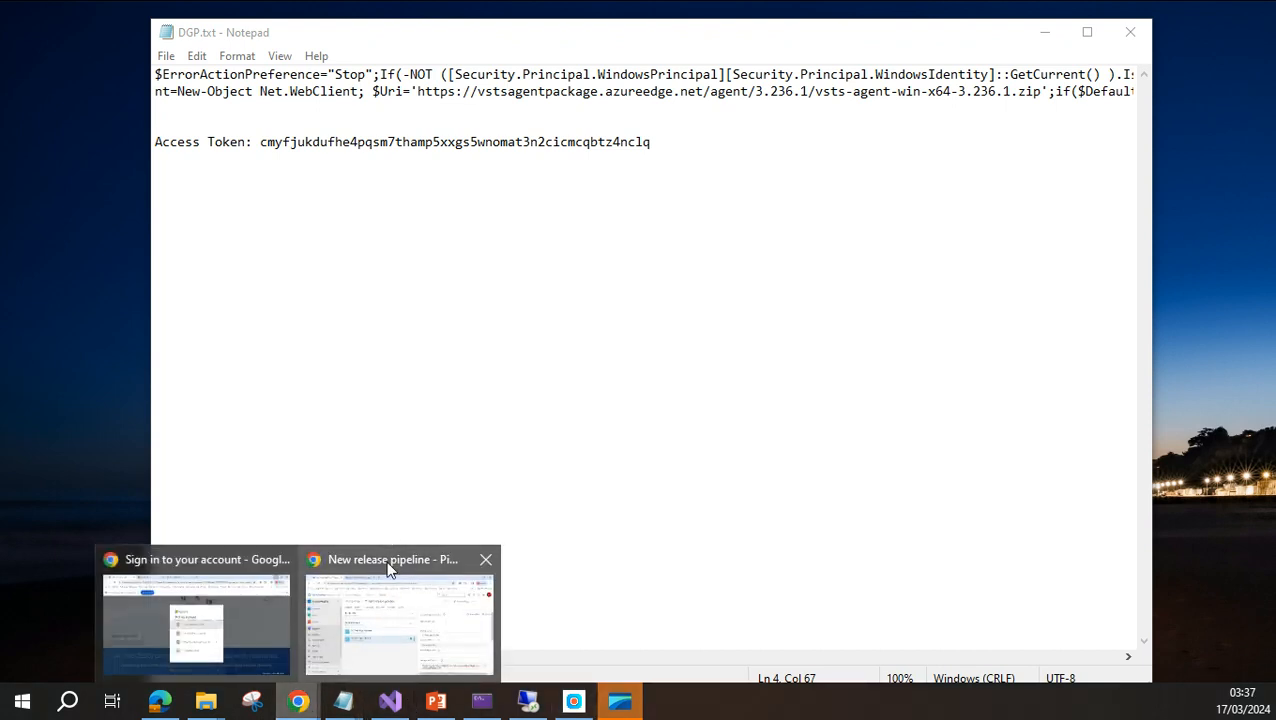
{"action": "left_click", "coordinate": [384, 594]}
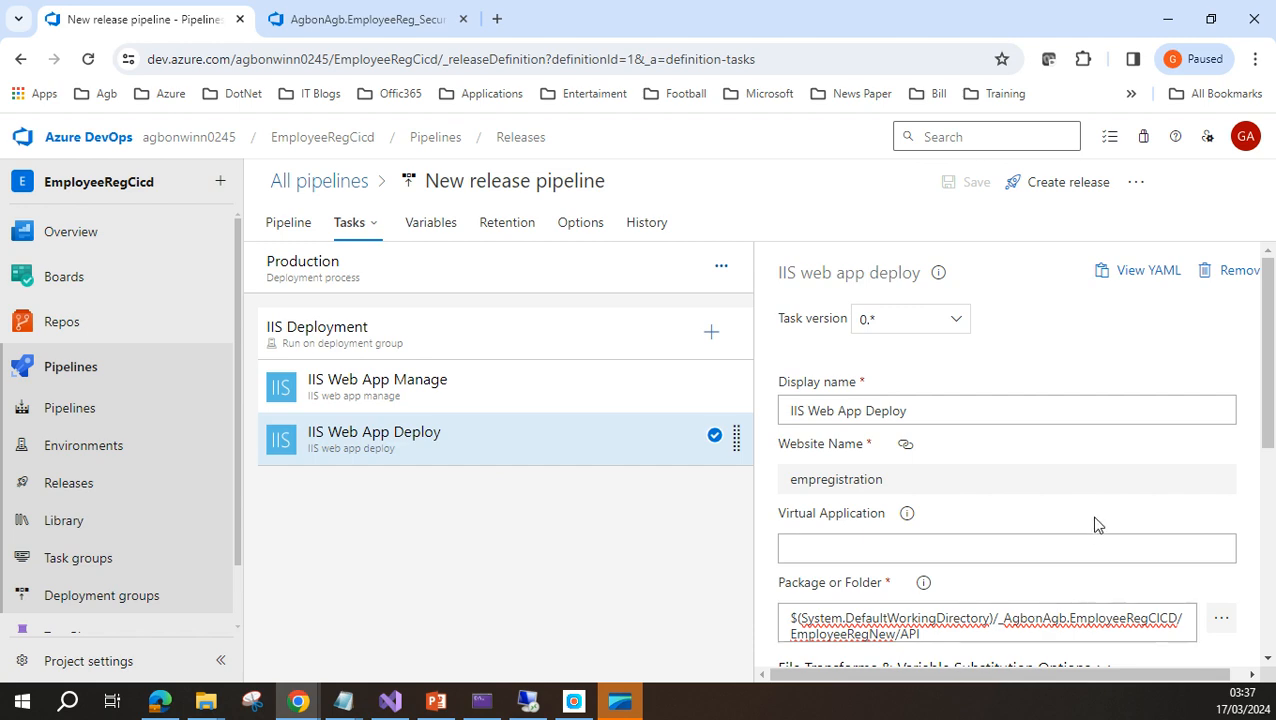
{"action": "scroll", "coordinate": [1133, 523], "scroll_direction": "down", "scroll_amount": 3}
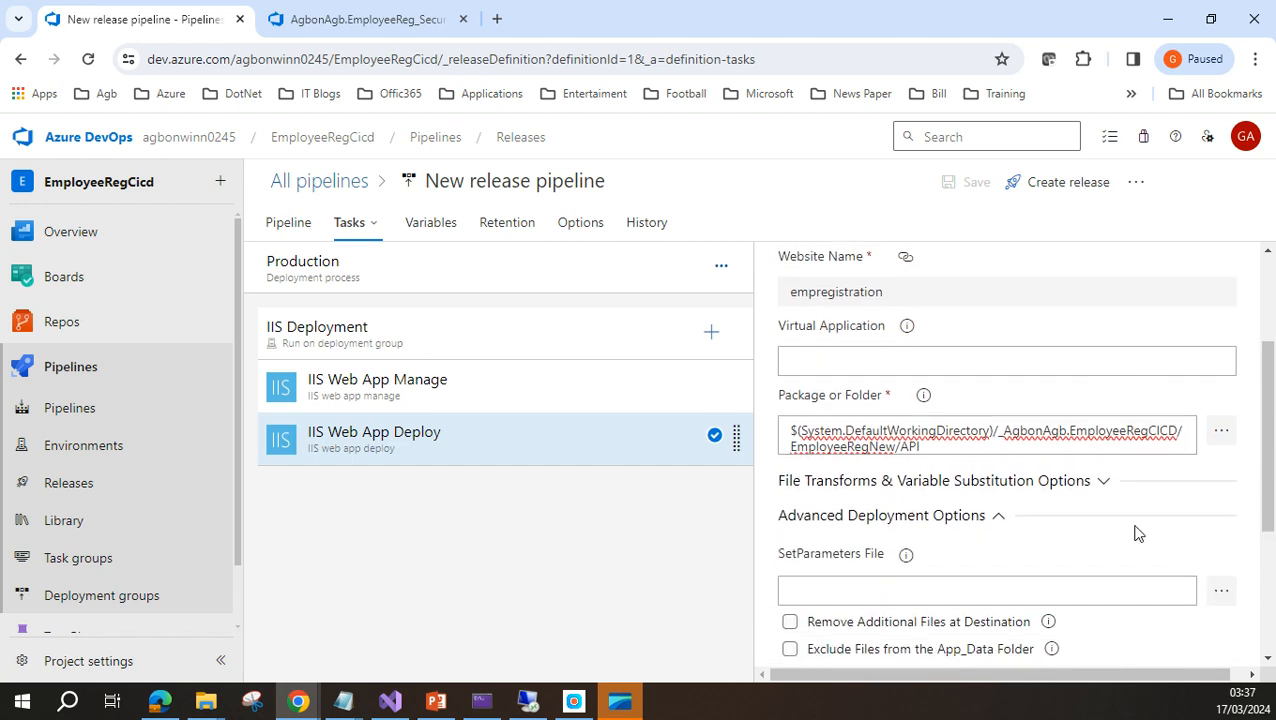
{"action": "scroll", "coordinate": [1134, 533], "scroll_direction": "down", "scroll_amount": 2}
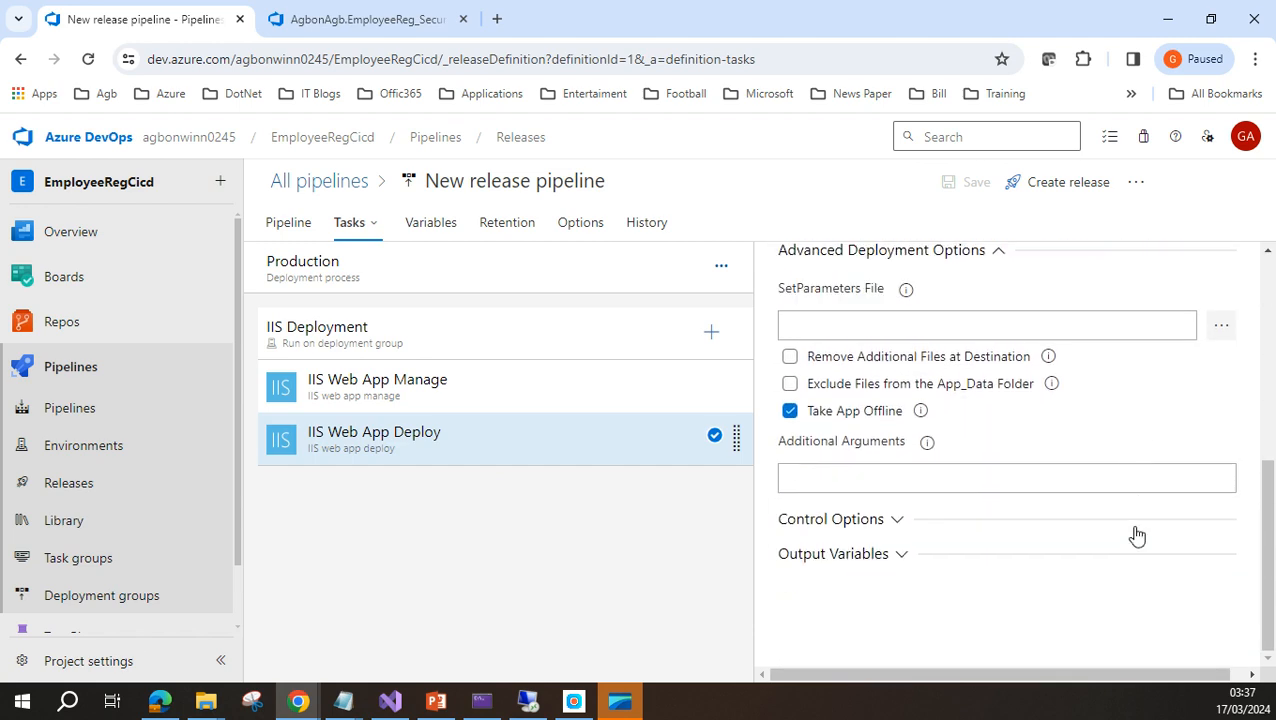
{"action": "scroll", "coordinate": [1134, 533], "scroll_direction": "up", "scroll_amount": 5}
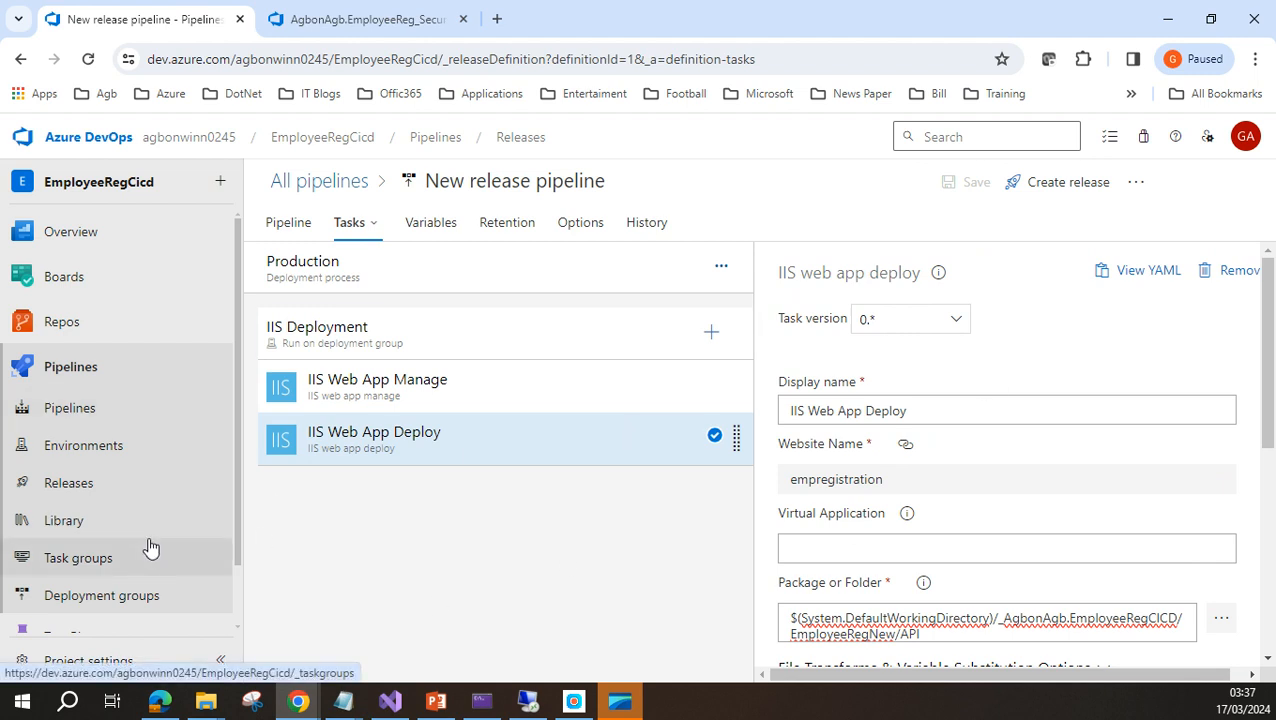
{"action": "scroll", "coordinate": [238, 530], "scroll_direction": "down", "scroll_amount": 1}
{"action": "scroll", "coordinate": [239, 541], "scroll_direction": "up", "scroll_amount": 1}
Open the EmployeeRegCICD build pipeline, look through its available actions, and view the summary of run #20240317.1.
{"action": "left_click", "coordinate": [72, 367]}
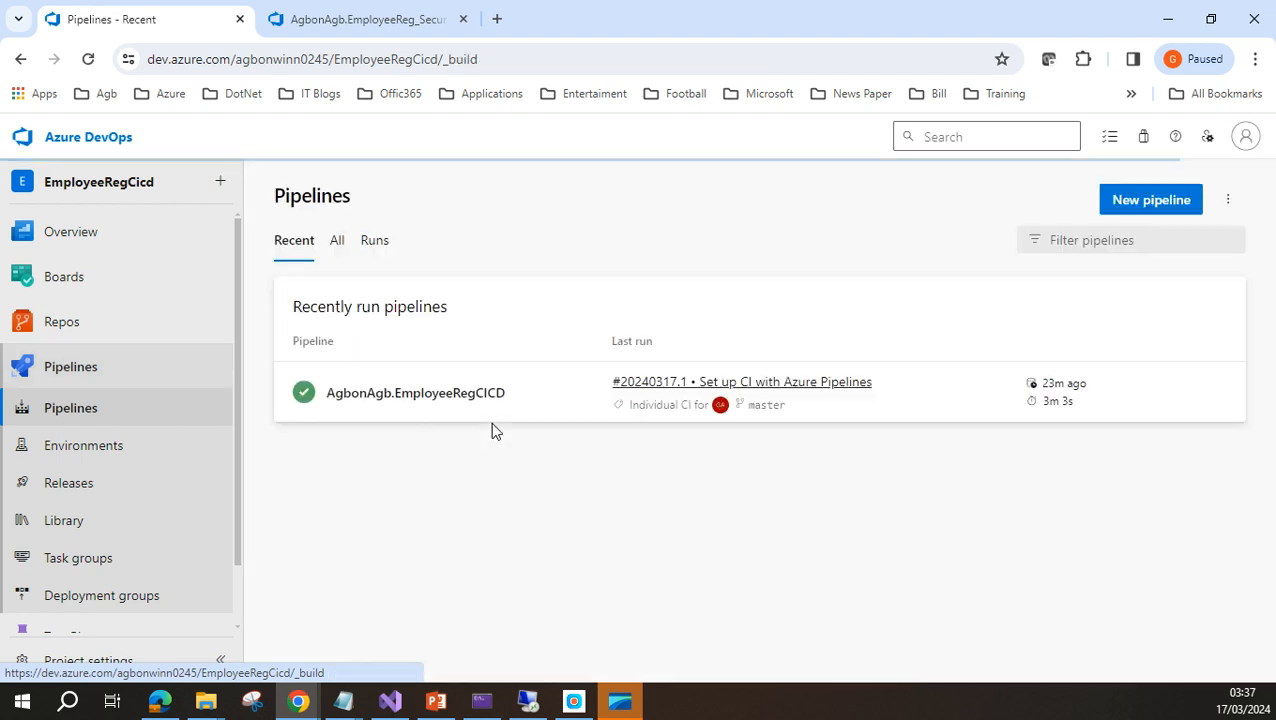
{"action": "left_click", "coordinate": [464, 402]}
{"action": "left_click", "coordinate": [1229, 201]}
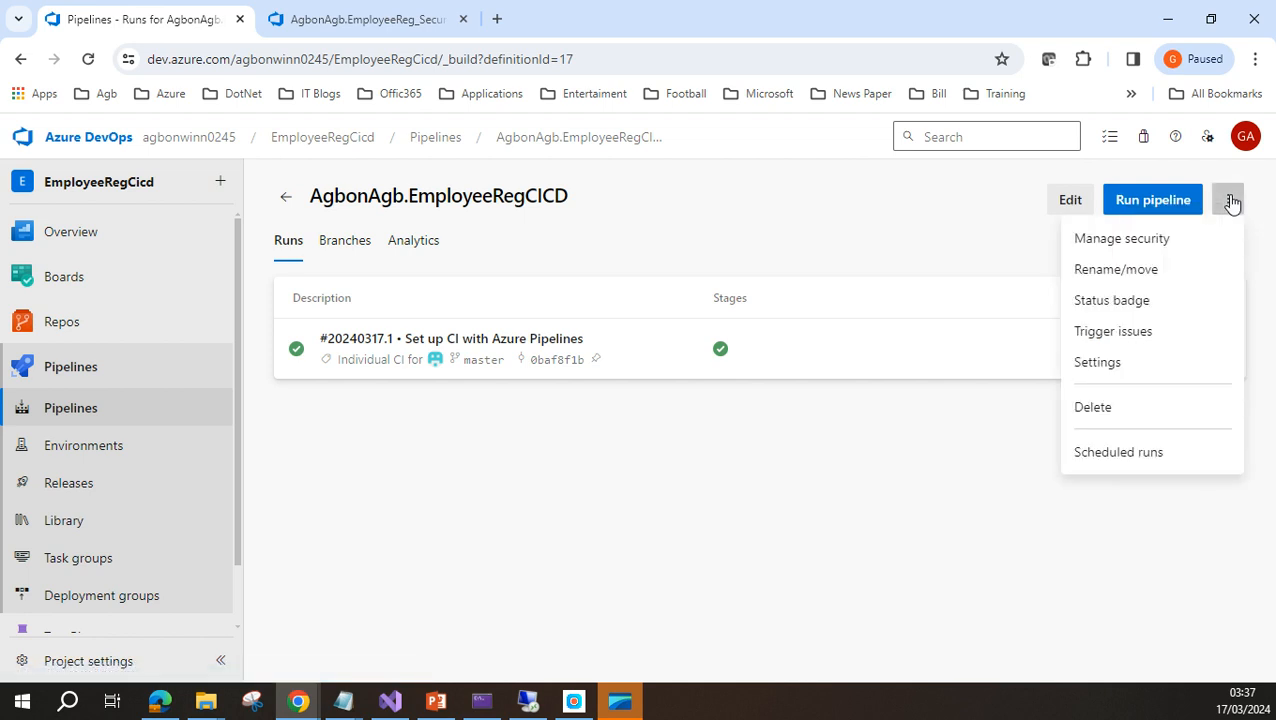
{"action": "left_click", "coordinate": [877, 396]}
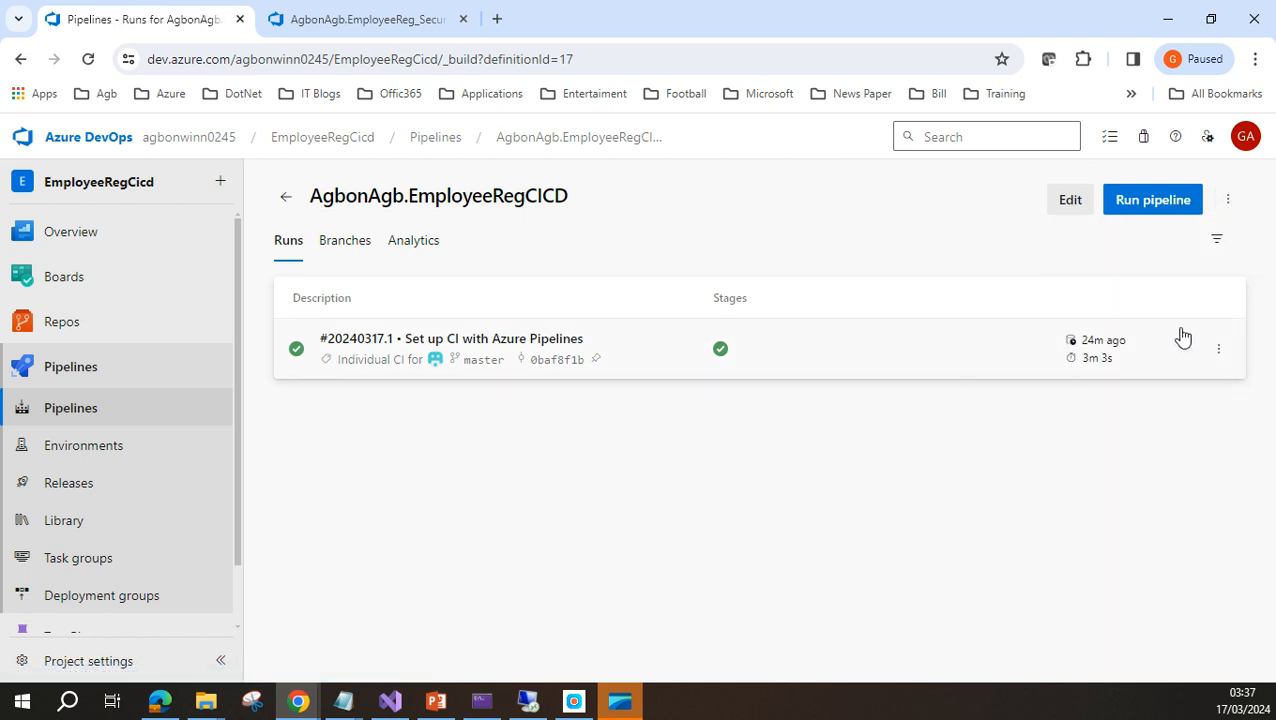
{"action": "left_click", "coordinate": [1214, 352]}
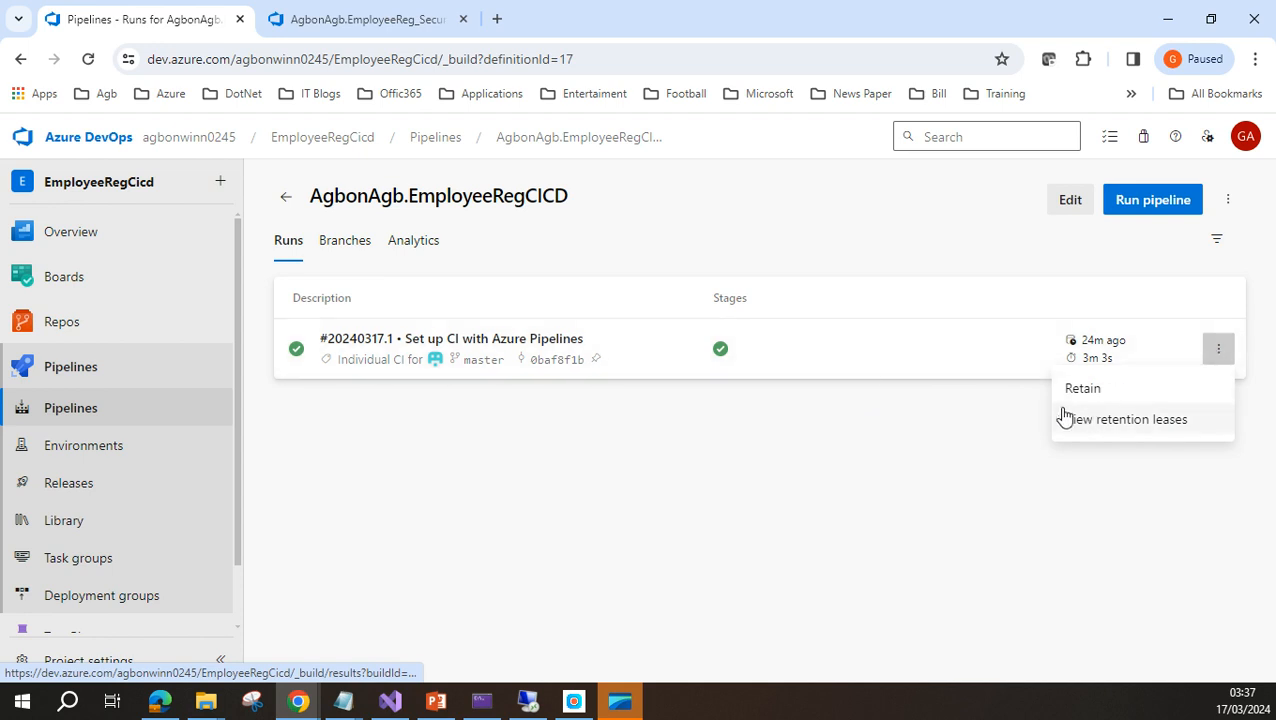
{"action": "left_click", "coordinate": [433, 354]}
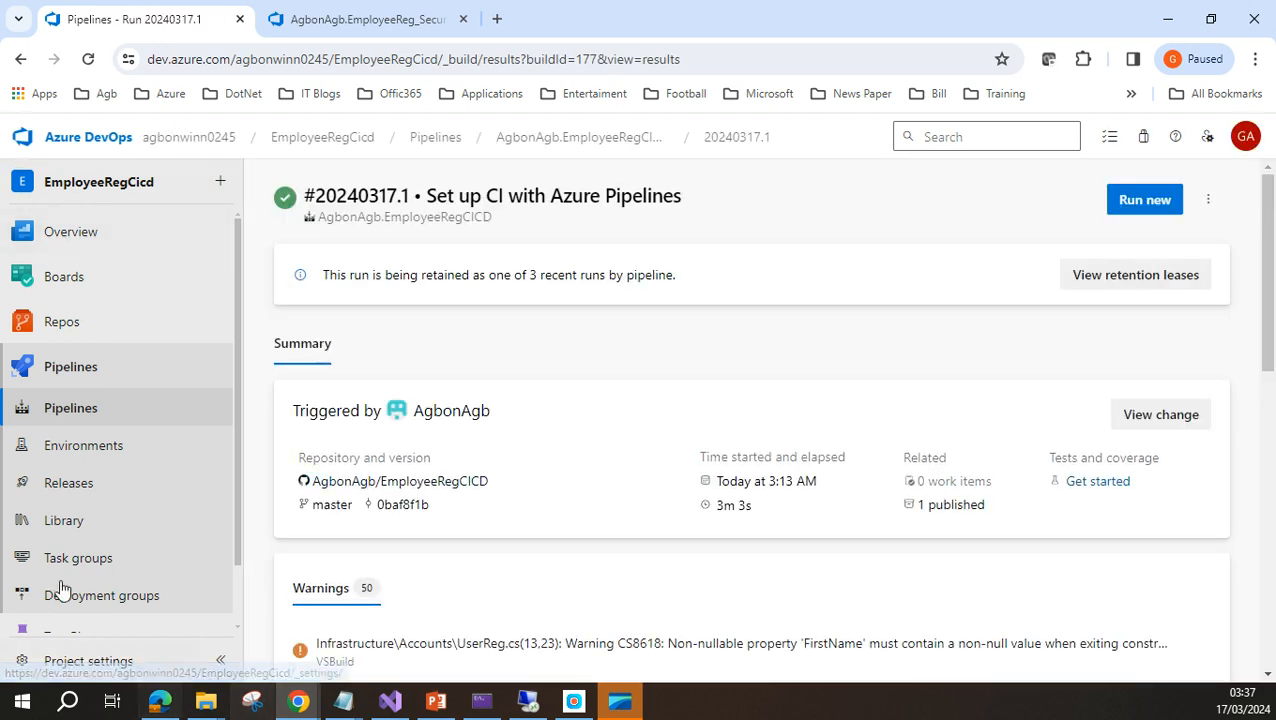
Return to the pipelines list and manually run the EmployeeRegCICD build pipeline on the master branch.
{"action": "left_click", "coordinate": [63, 367]}
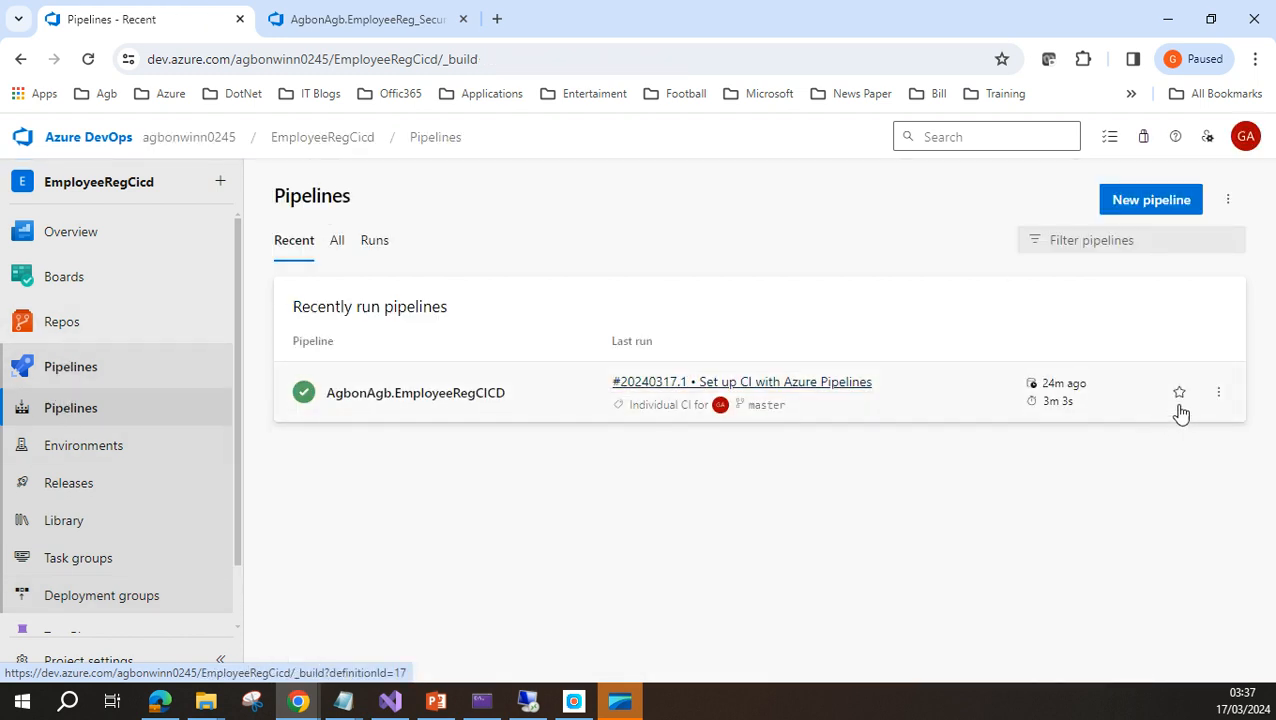
{"action": "left_click", "coordinate": [1217, 393]}
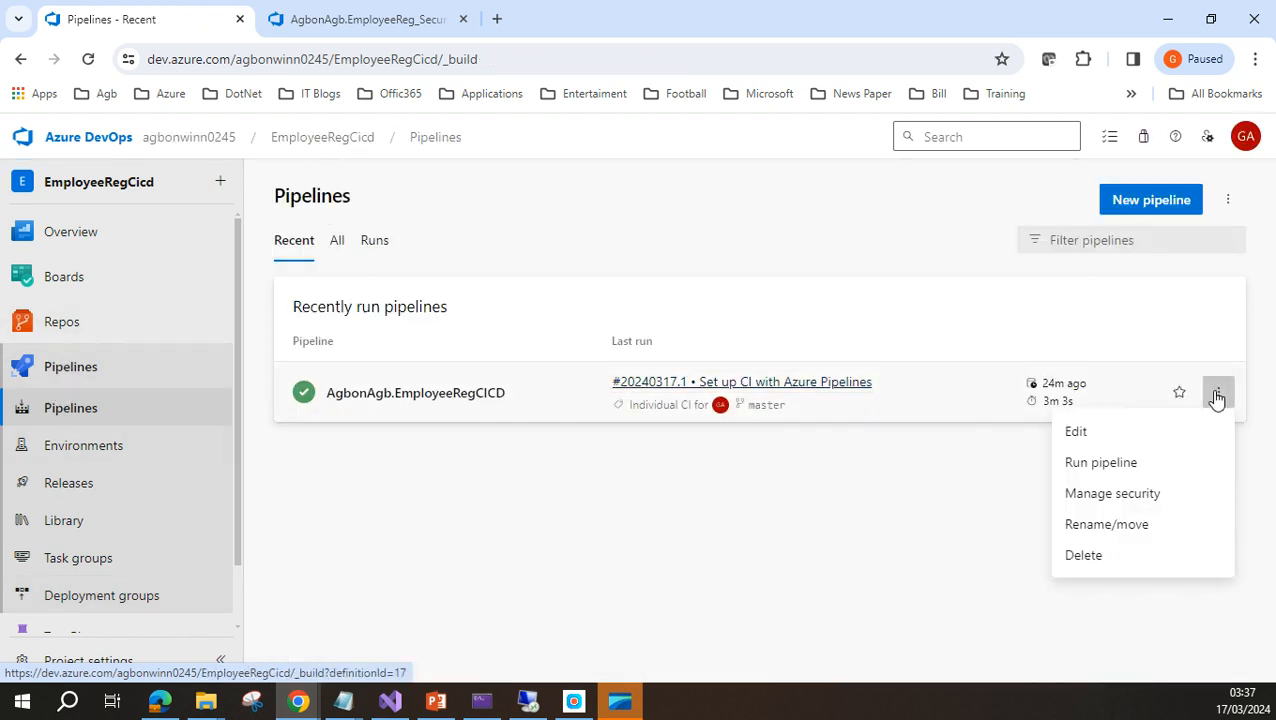
{"action": "left_click", "coordinate": [1125, 465]}
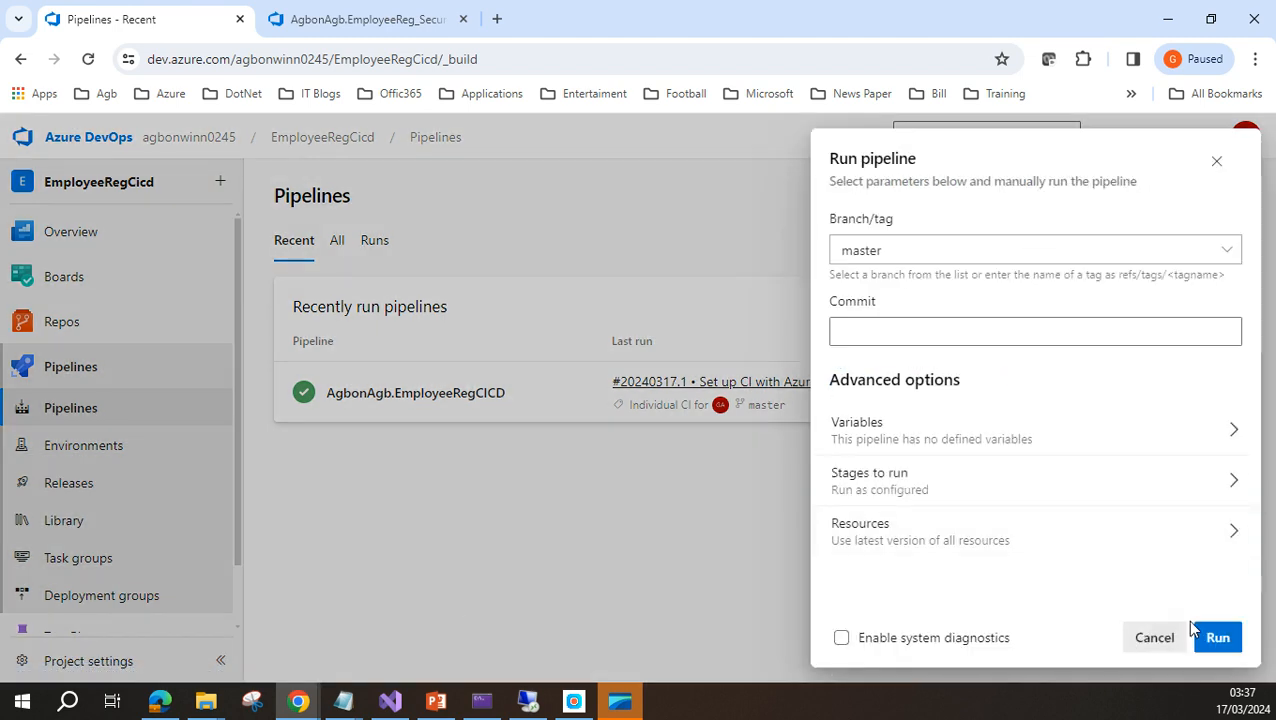
{"action": "left_click", "coordinate": [1222, 636]}
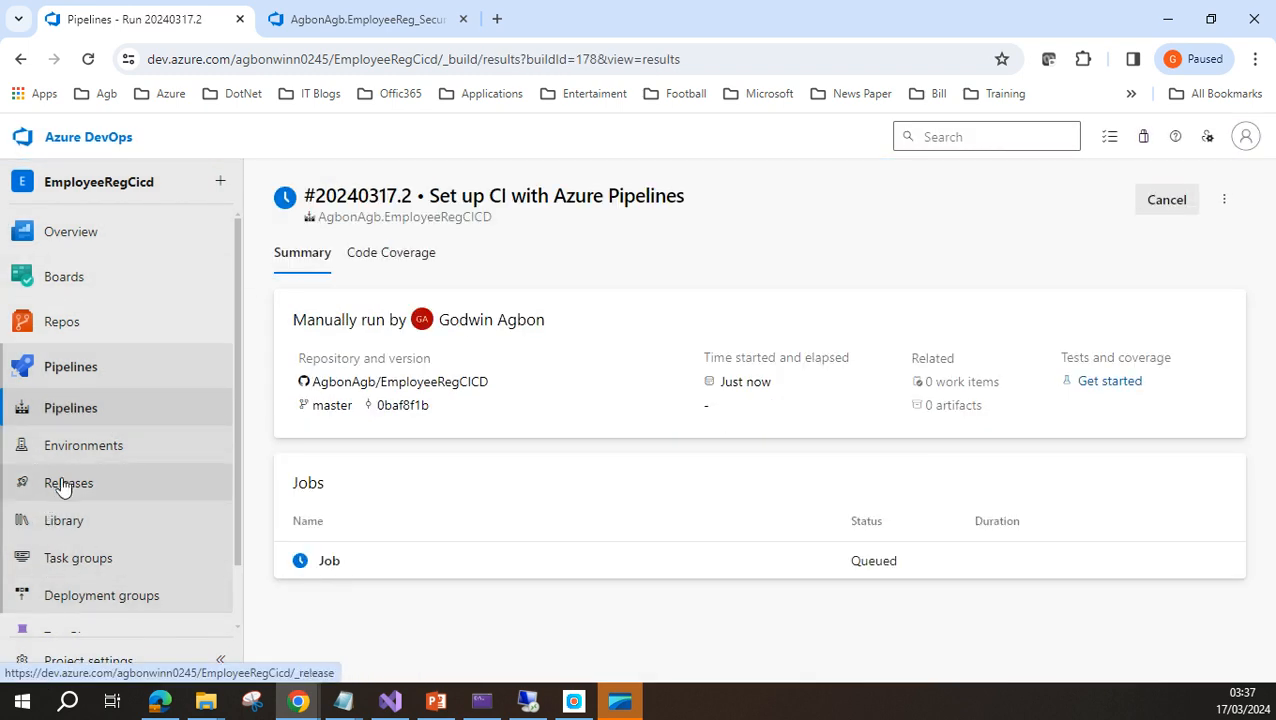
Open the project's Releases page in a new browser tab and open New release pipeline for editing.
{"action": "right_click", "coordinate": [52, 488]}
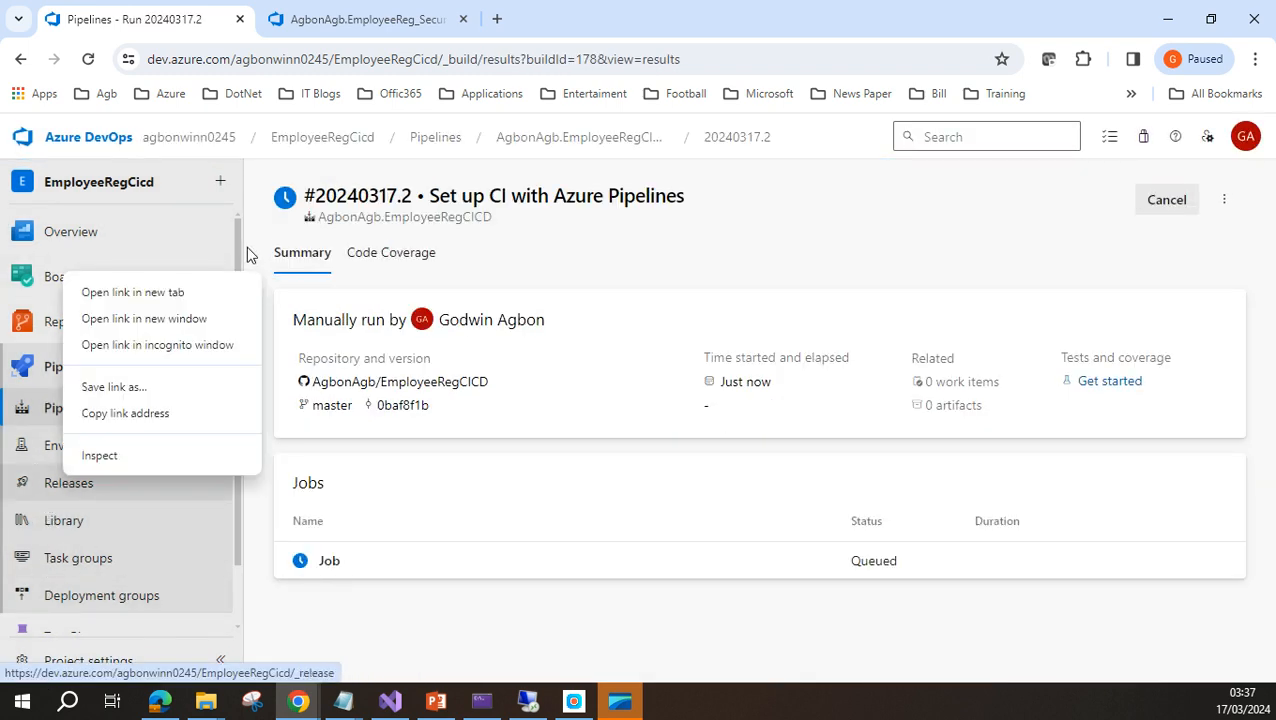
{"action": "left_click", "coordinate": [166, 292]}
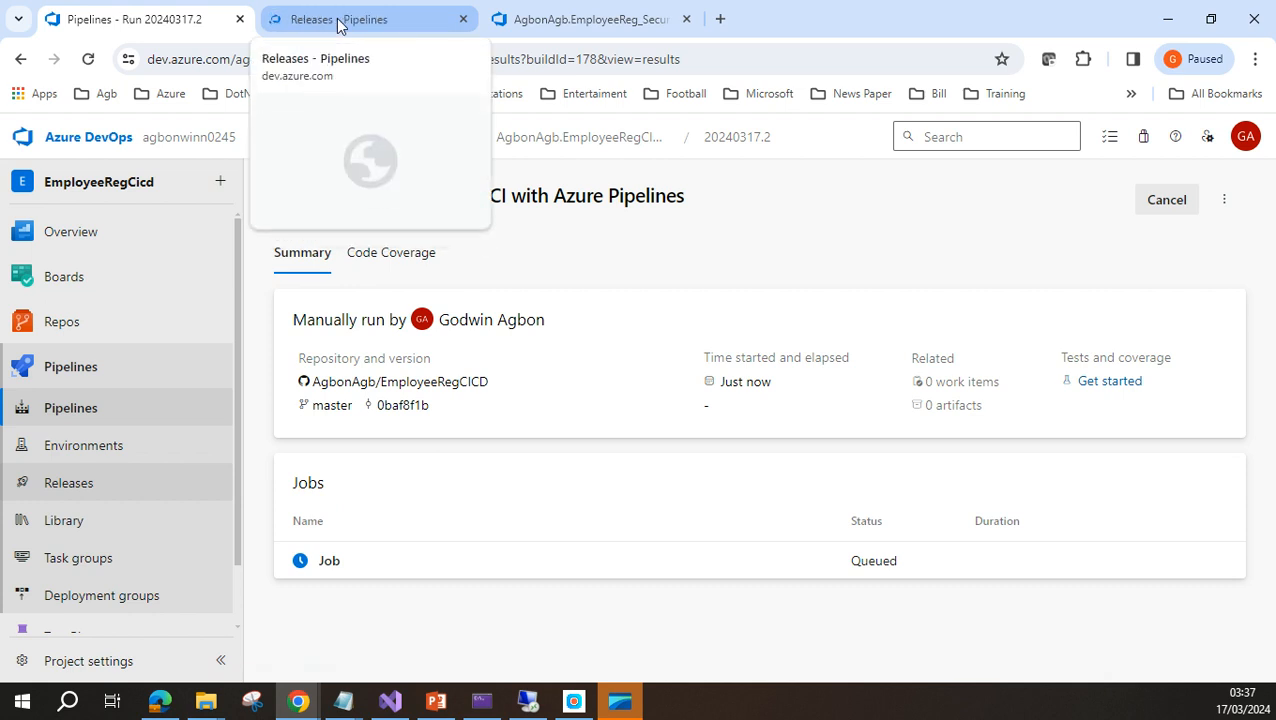
{"action": "left_click", "coordinate": [337, 22]}
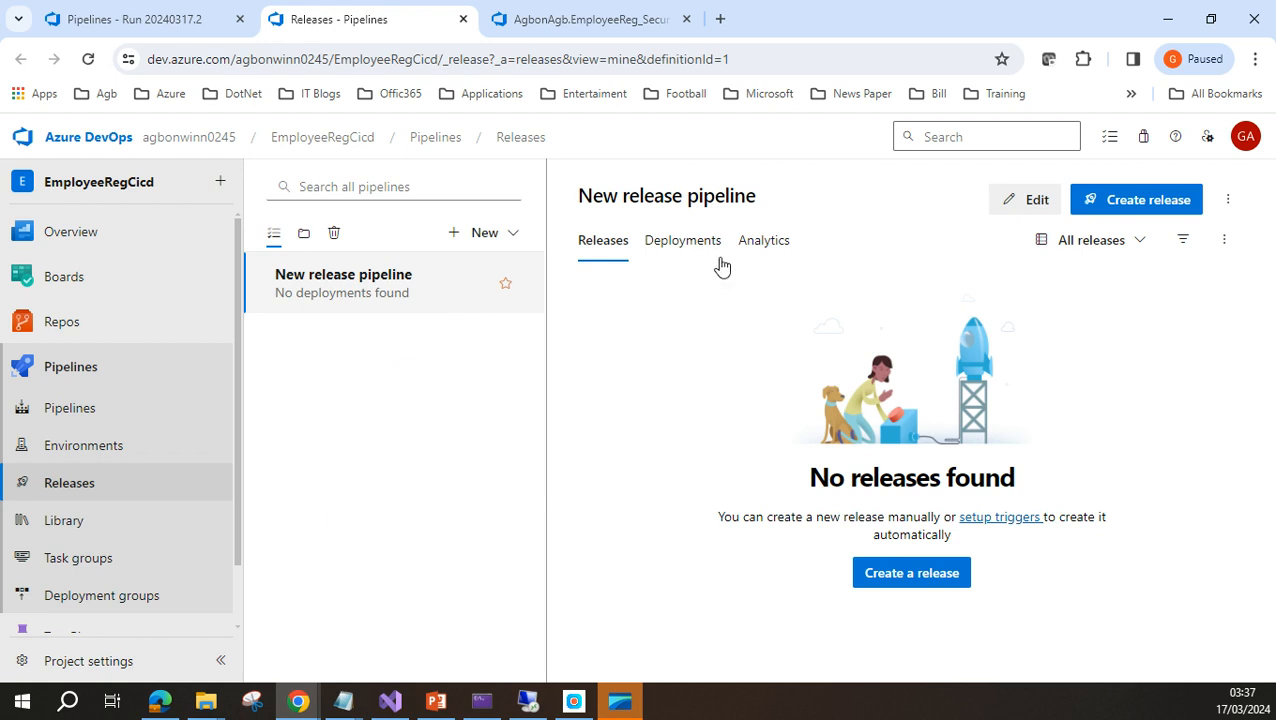
{"action": "left_click", "coordinate": [1040, 207]}
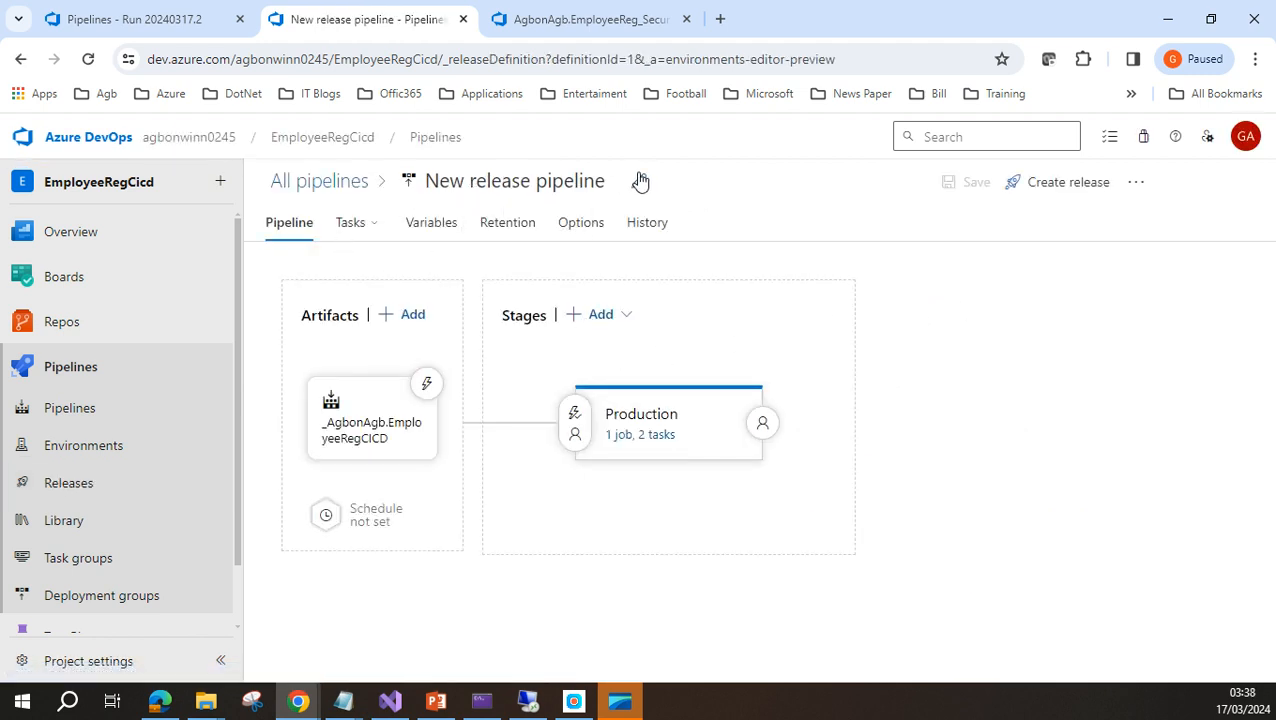
Rename the release pipeline as "release pipeline1" and save it without a comment.
{"action": "triple_click", "coordinate": [569, 184]}
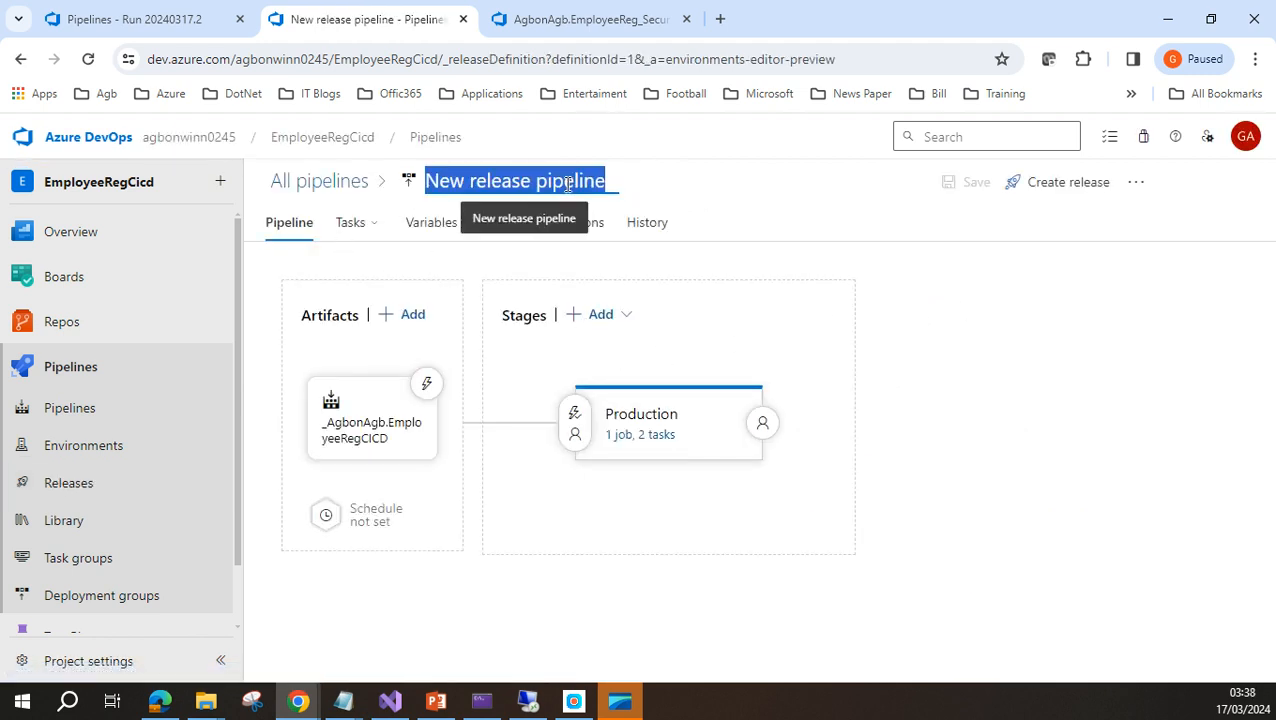
{"action": "left_click", "coordinate": [470, 178]}
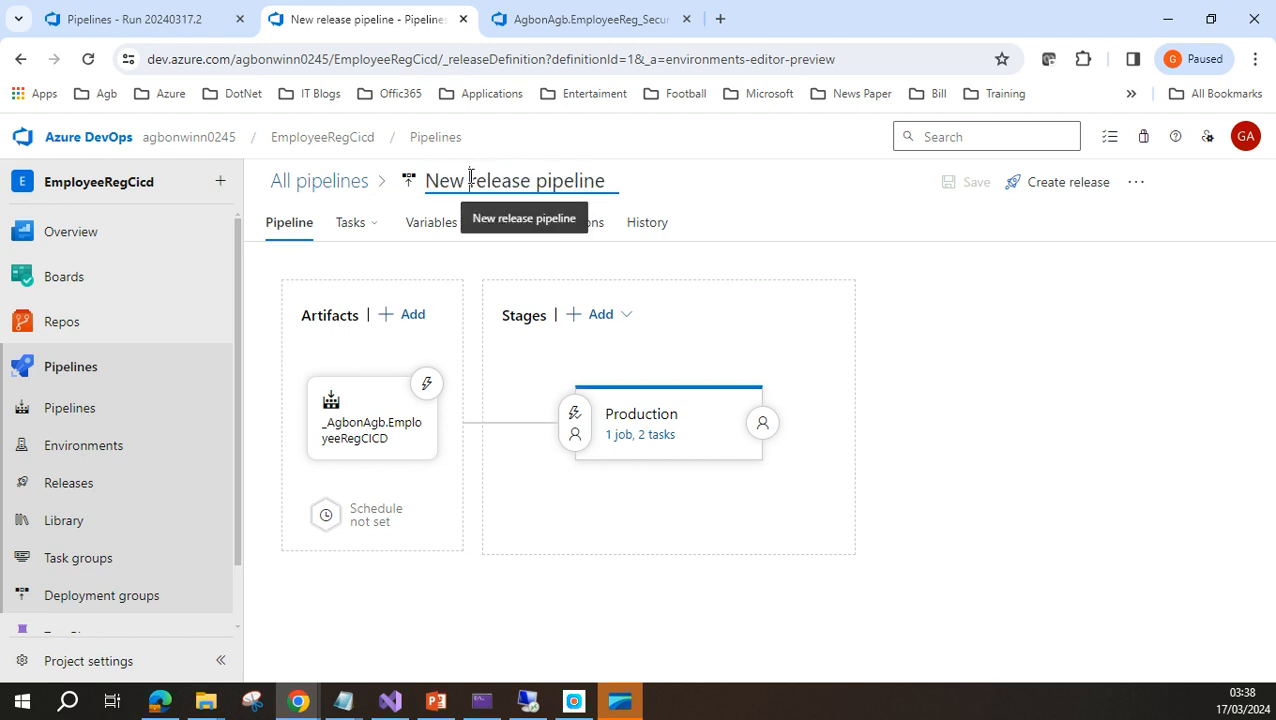
{"action": "key", "text": "BackSpace"}
{"action": "key", "text": "BackSpace"}
{"action": "key", "text": "BackSpace"}
{"action": "key", "text": "BackSpace"}
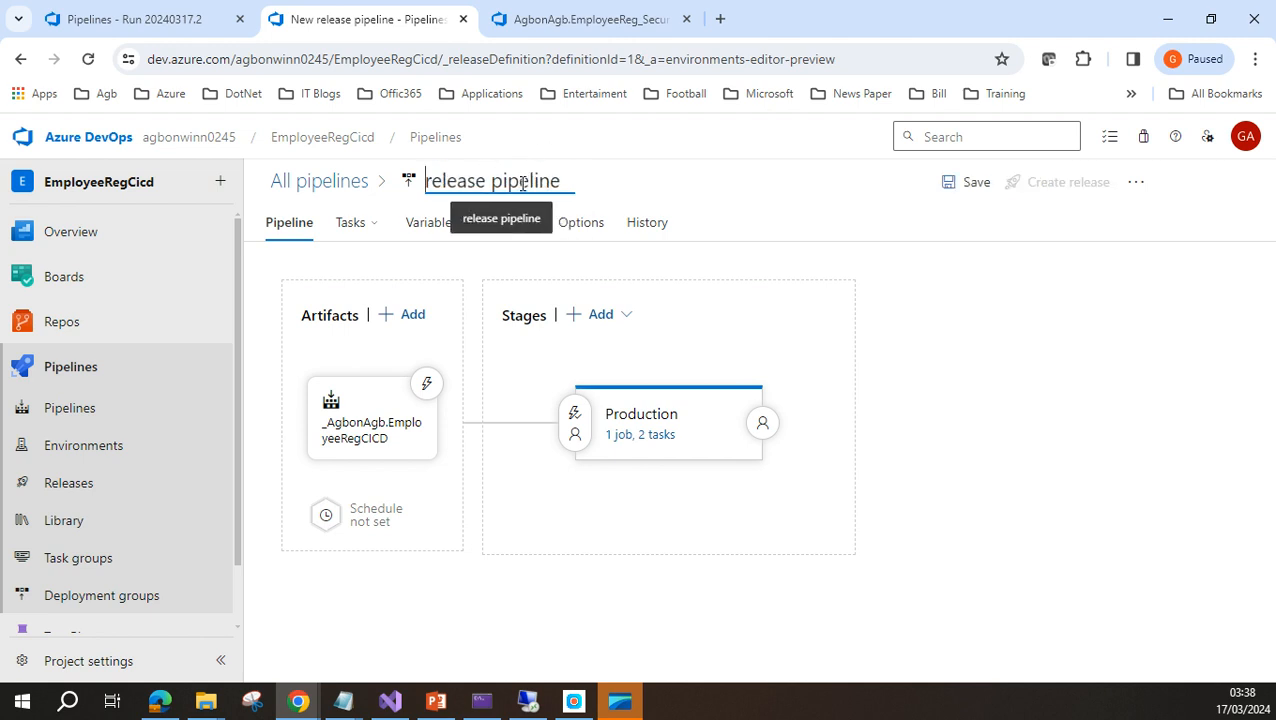
{"action": "type", "text": "1"}
{"action": "left_click", "coordinate": [715, 194]}
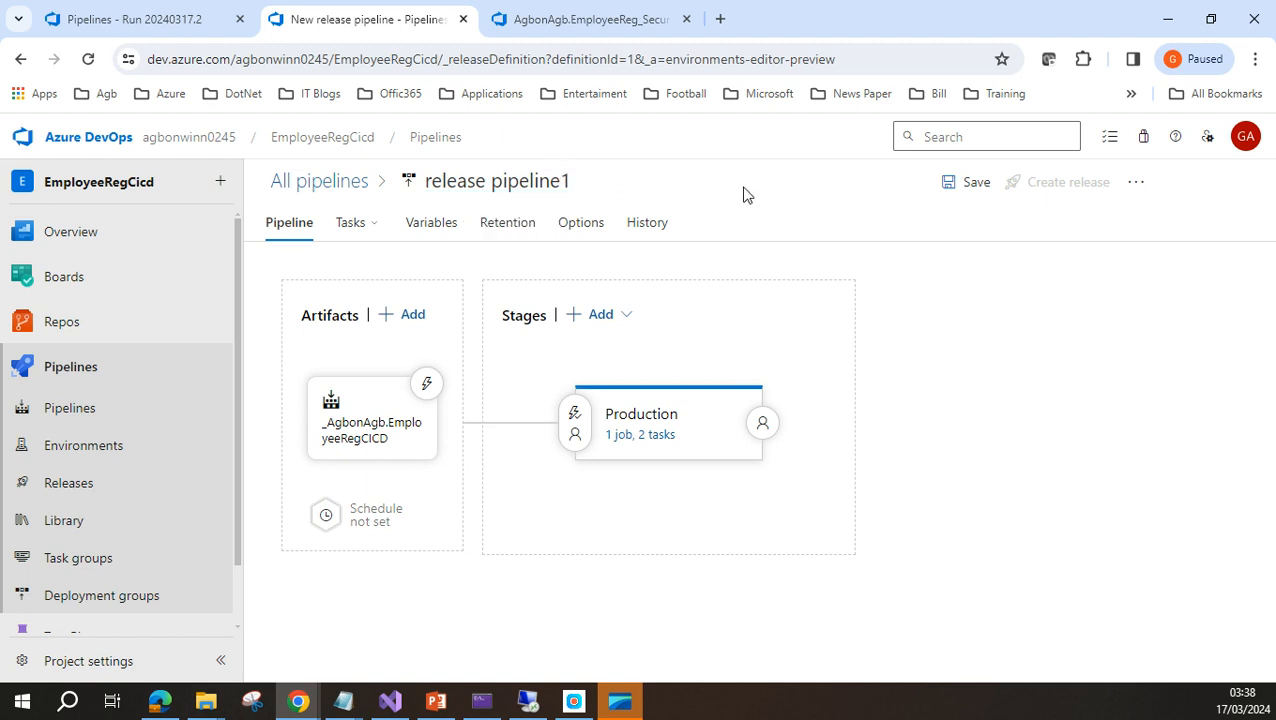
{"action": "left_click", "coordinate": [975, 185]}
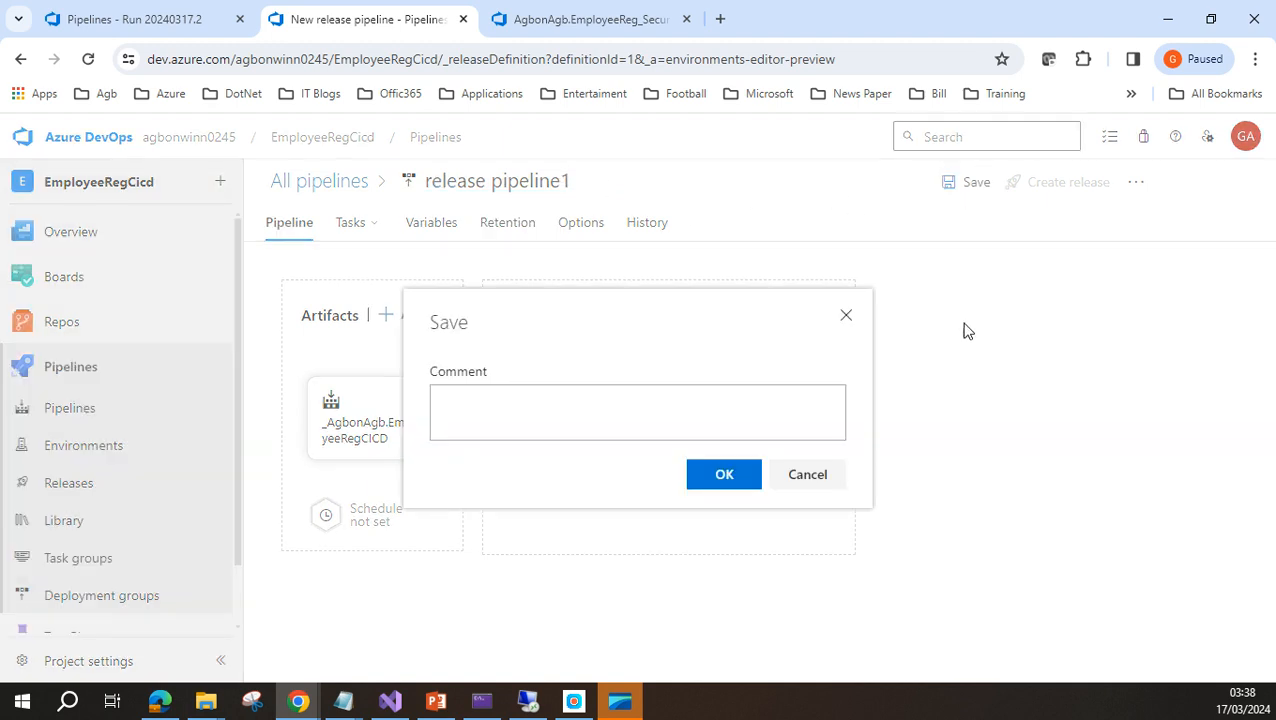
{"action": "left_click", "coordinate": [729, 477]}
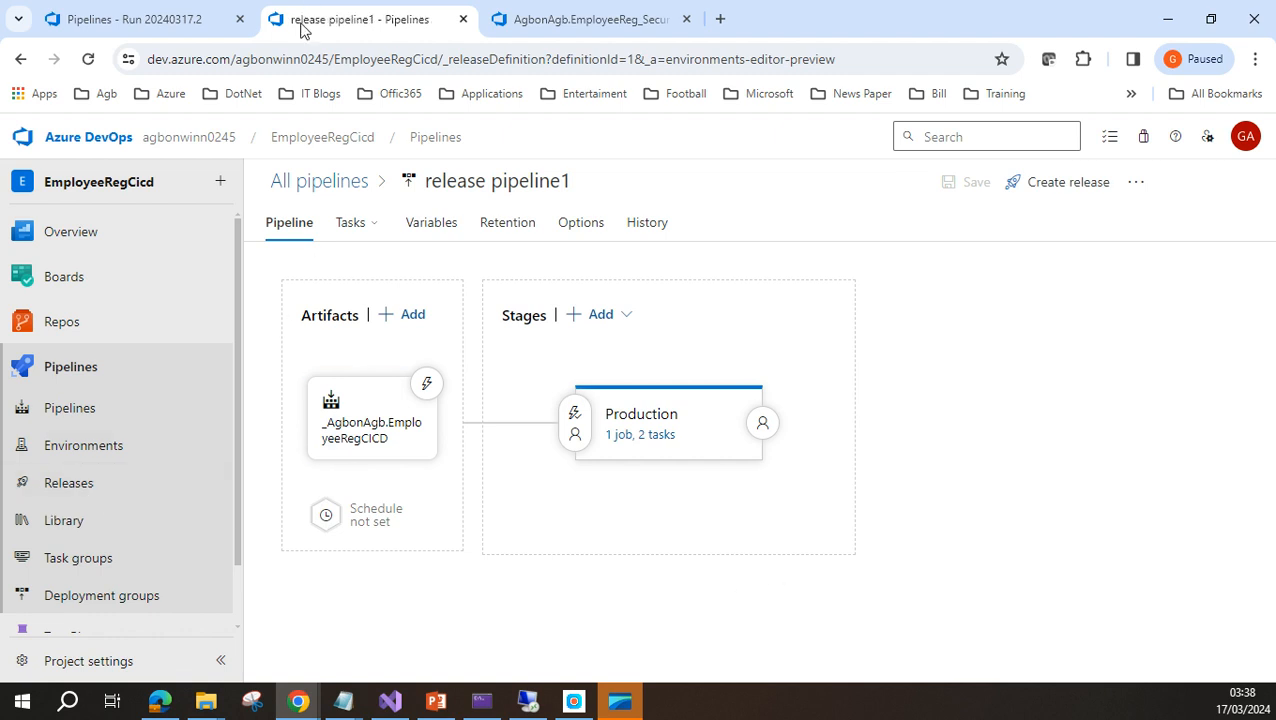
Return to the Releases page and check the job status of build run #20240317.2.
{"action": "left_click", "coordinate": [82, 490]}
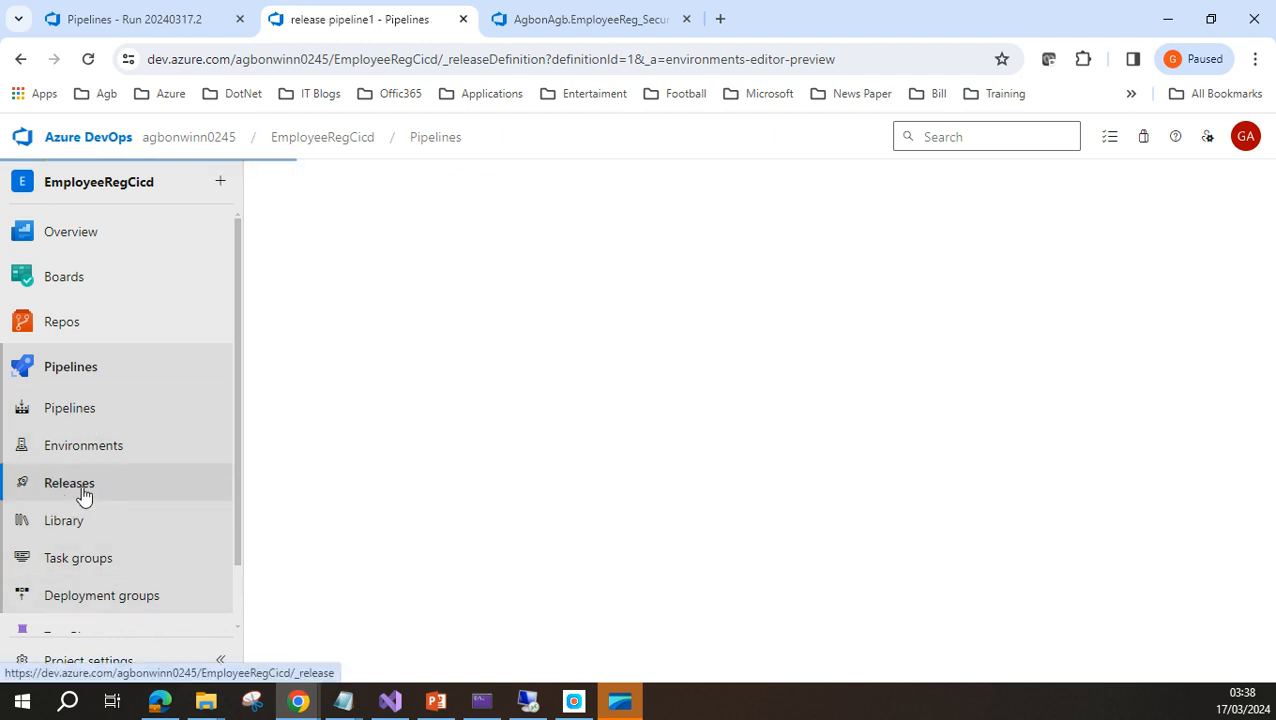
{"action": "left_click", "coordinate": [178, 22]}
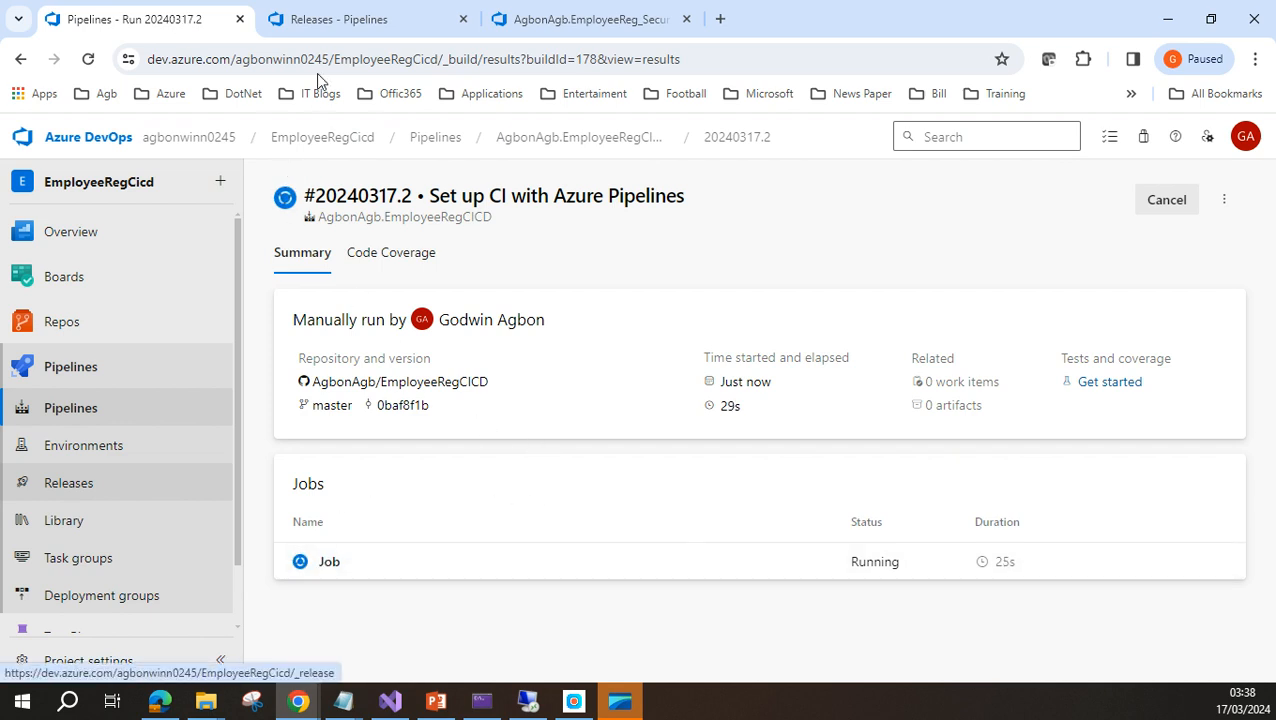
{"action": "left_click", "coordinate": [352, 22]}
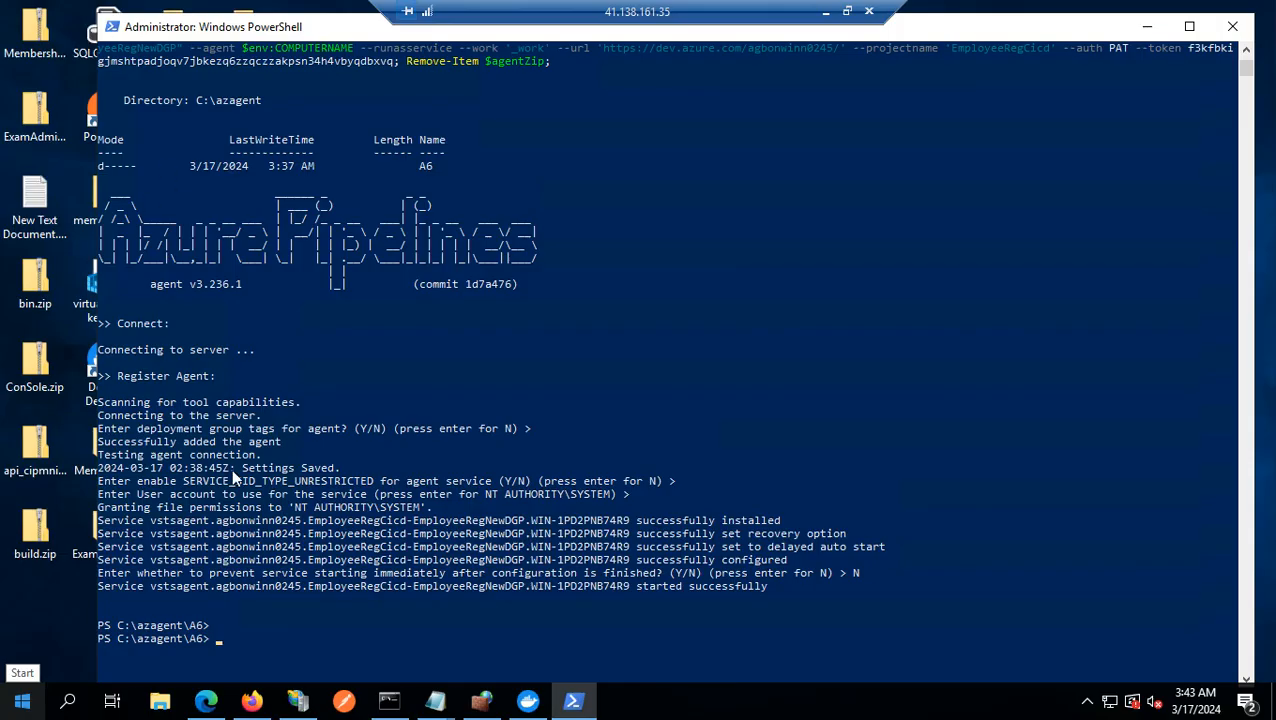
Open IIS Manager on the remote server and refresh the Sites tree to check which websites exist.
{"action": "left_click", "coordinate": [297, 701]}
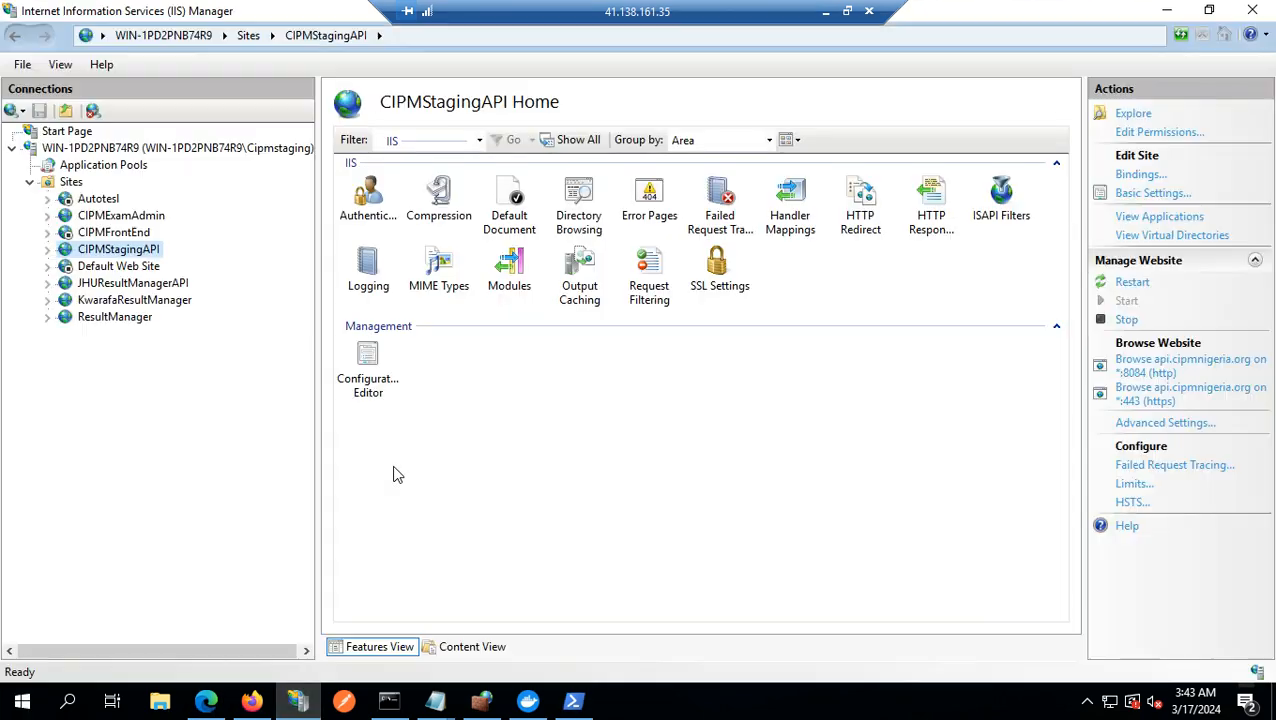
{"action": "right_click", "coordinate": [125, 394]}
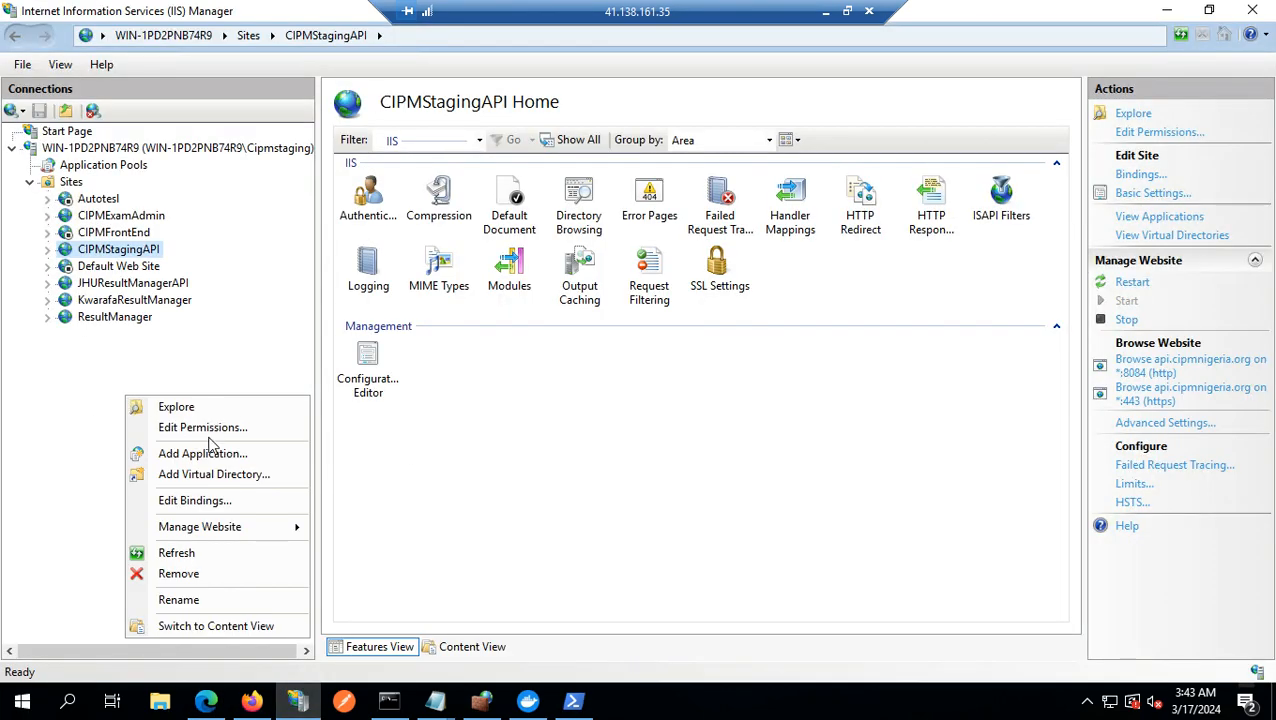
{"action": "left_click", "coordinate": [205, 556]}
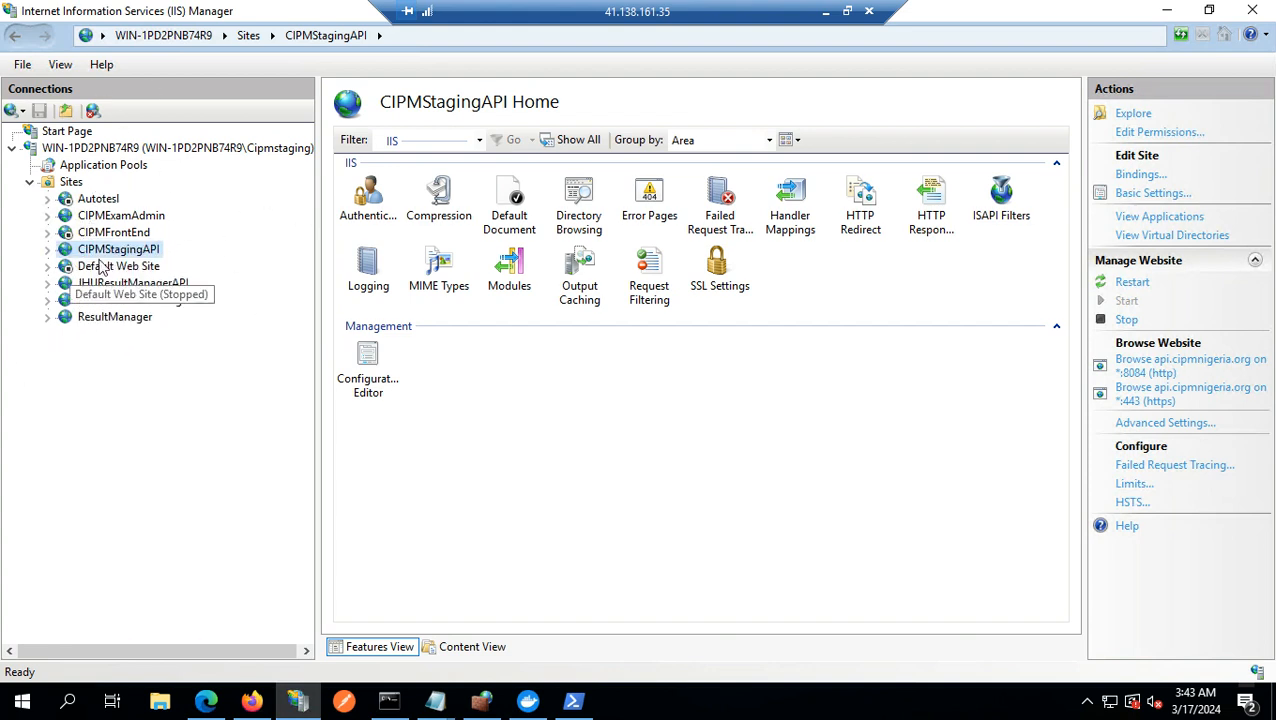
Minimize IIS Manager and PowerShell on the server and browse the folders on Local Disk (C:) in File Explorer.
{"action": "left_click", "coordinate": [1167, 12]}
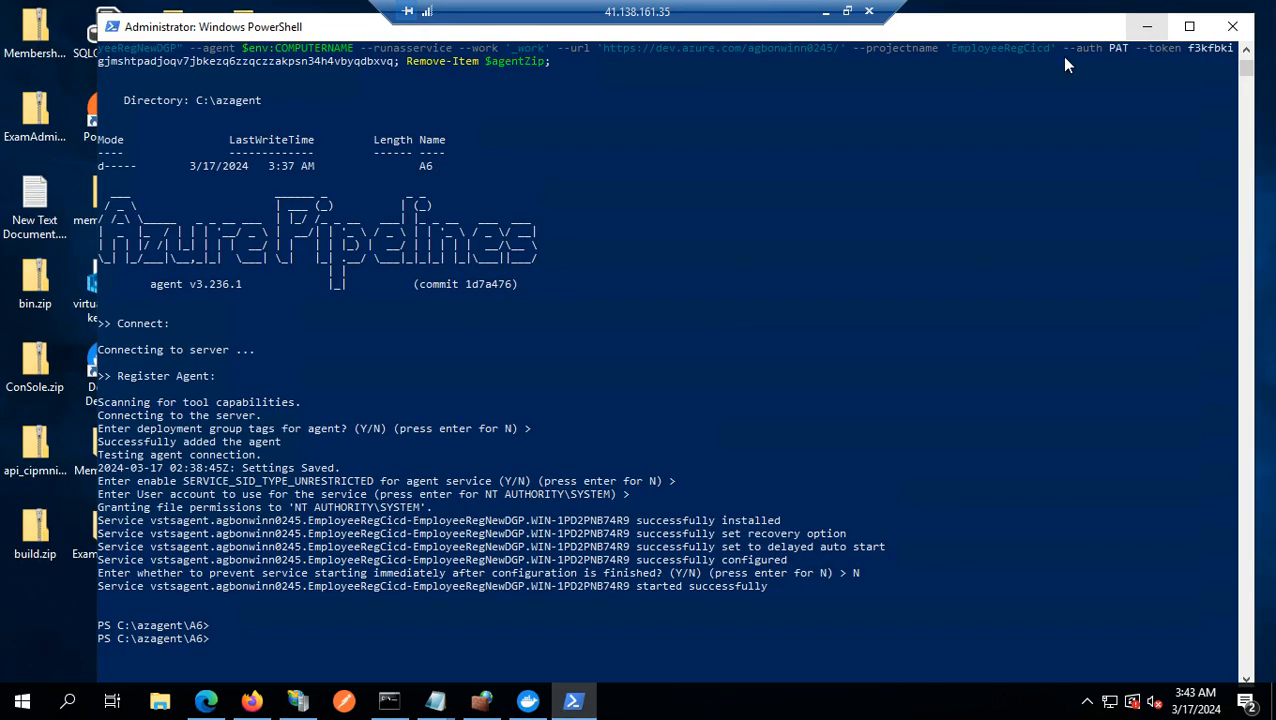
{"action": "left_click", "coordinate": [1145, 30]}
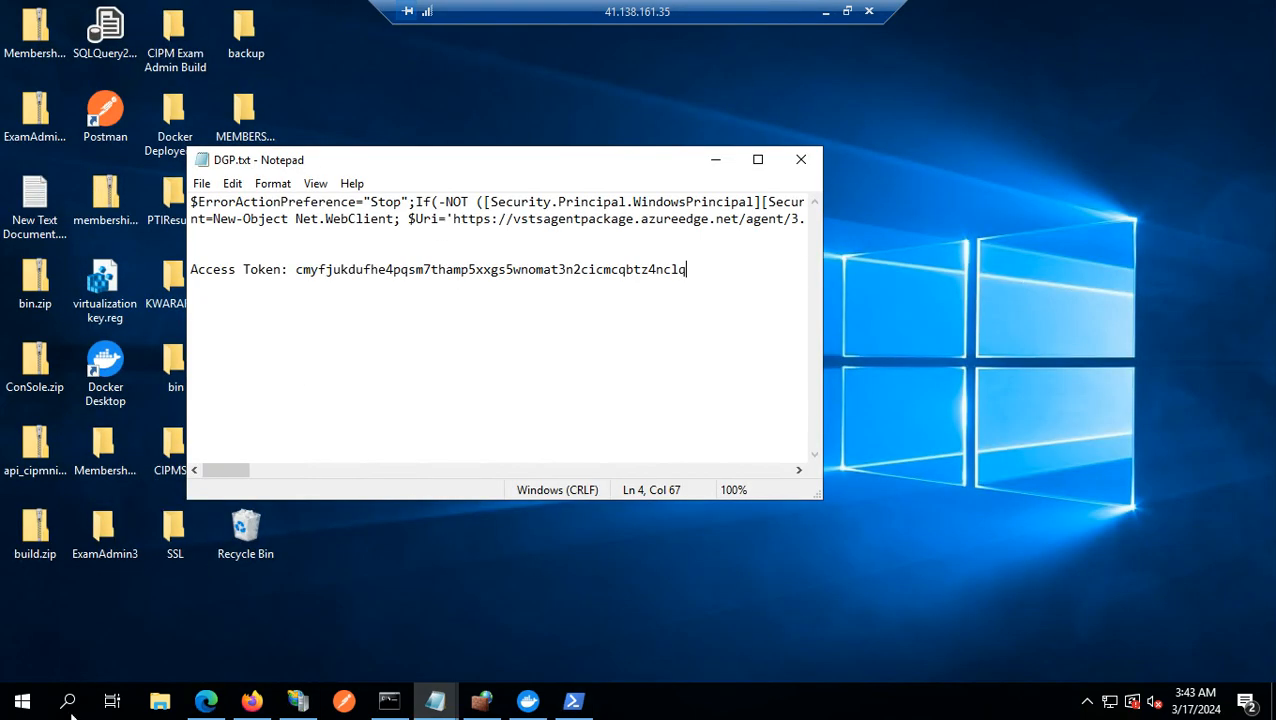
{"action": "left_click", "coordinate": [104, 524]}
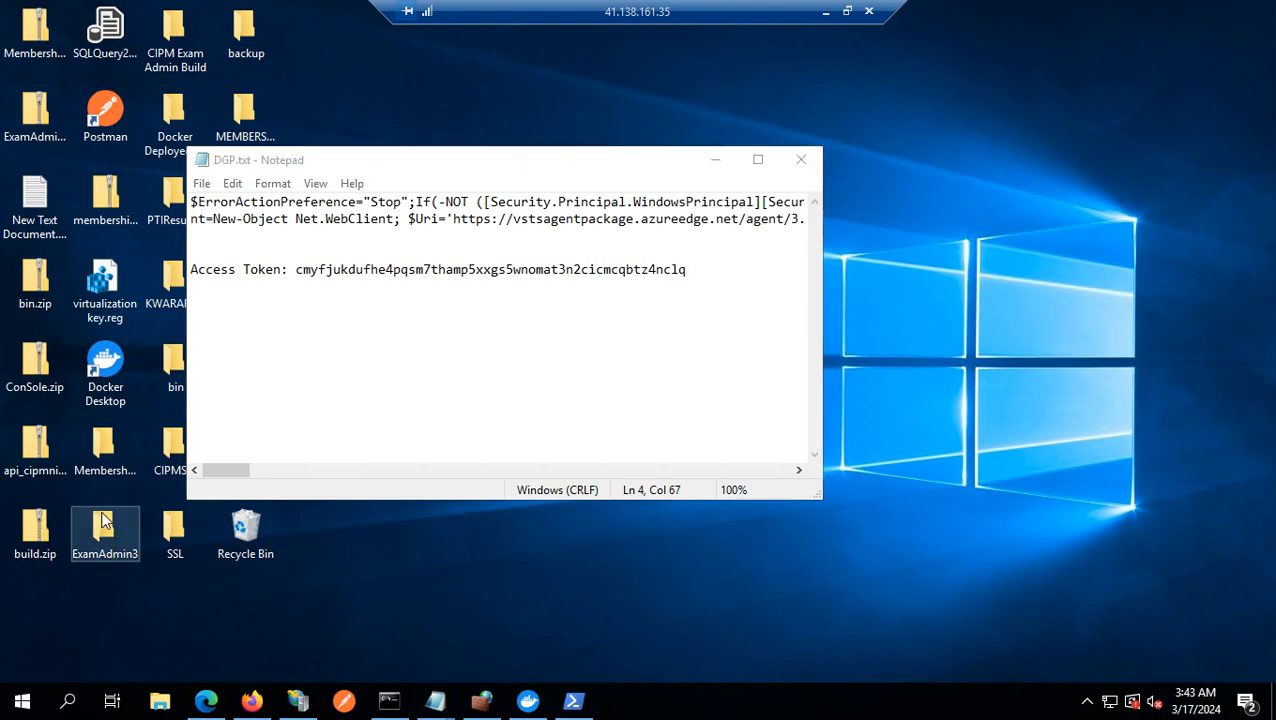
{"action": "double_click", "coordinate": [104, 524]}
{"action": "left_click", "coordinate": [232, 391]}
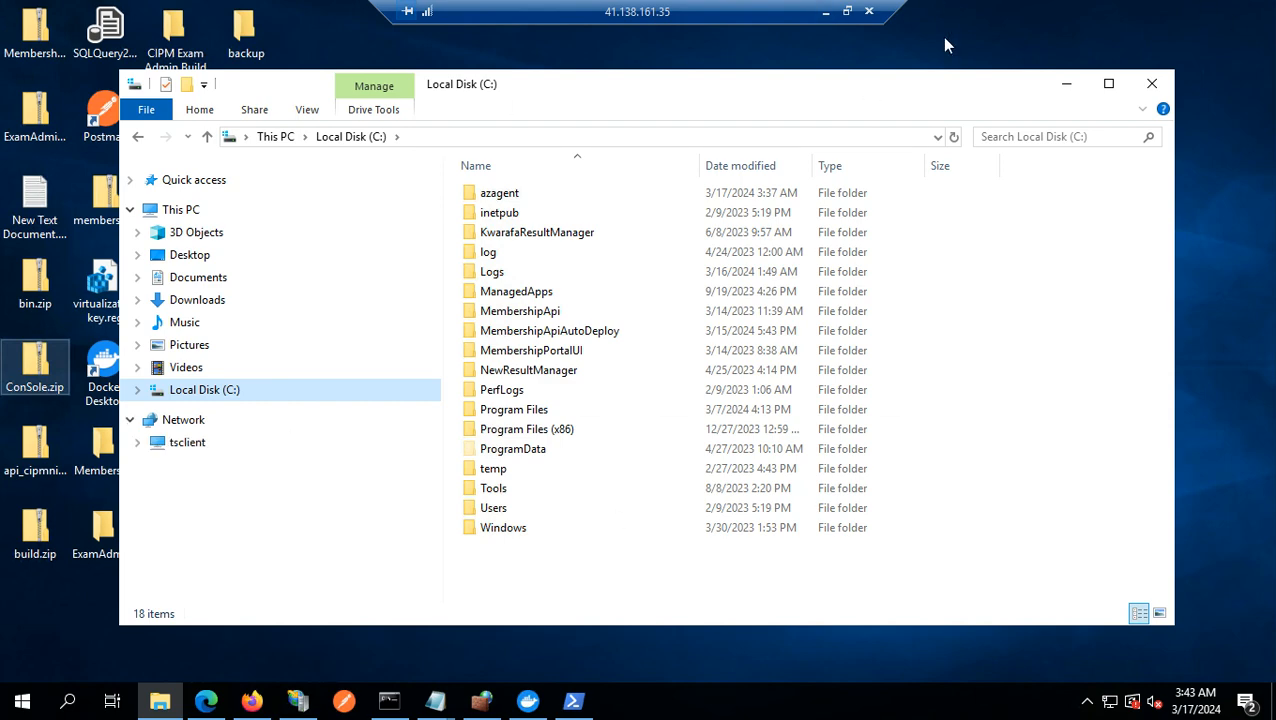
Switch back to Azure DevOps, enable the continuous deployment trigger on release pipeline1's _AgbonAgb.EmployeeRegCICD artifact, and save without a comment.
{"action": "left_click", "coordinate": [825, 12]}
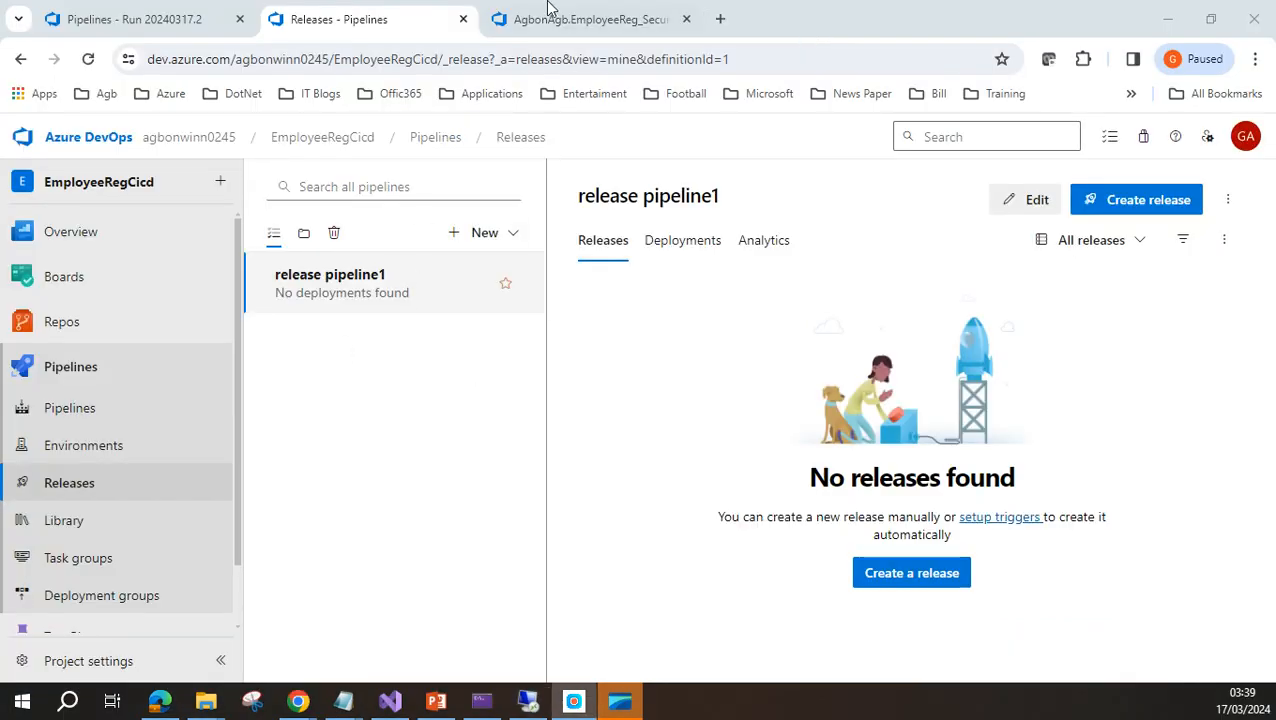
{"action": "left_click", "coordinate": [188, 24]}
{"action": "left_click", "coordinate": [195, 20]}
{"action": "left_click", "coordinate": [315, 18]}
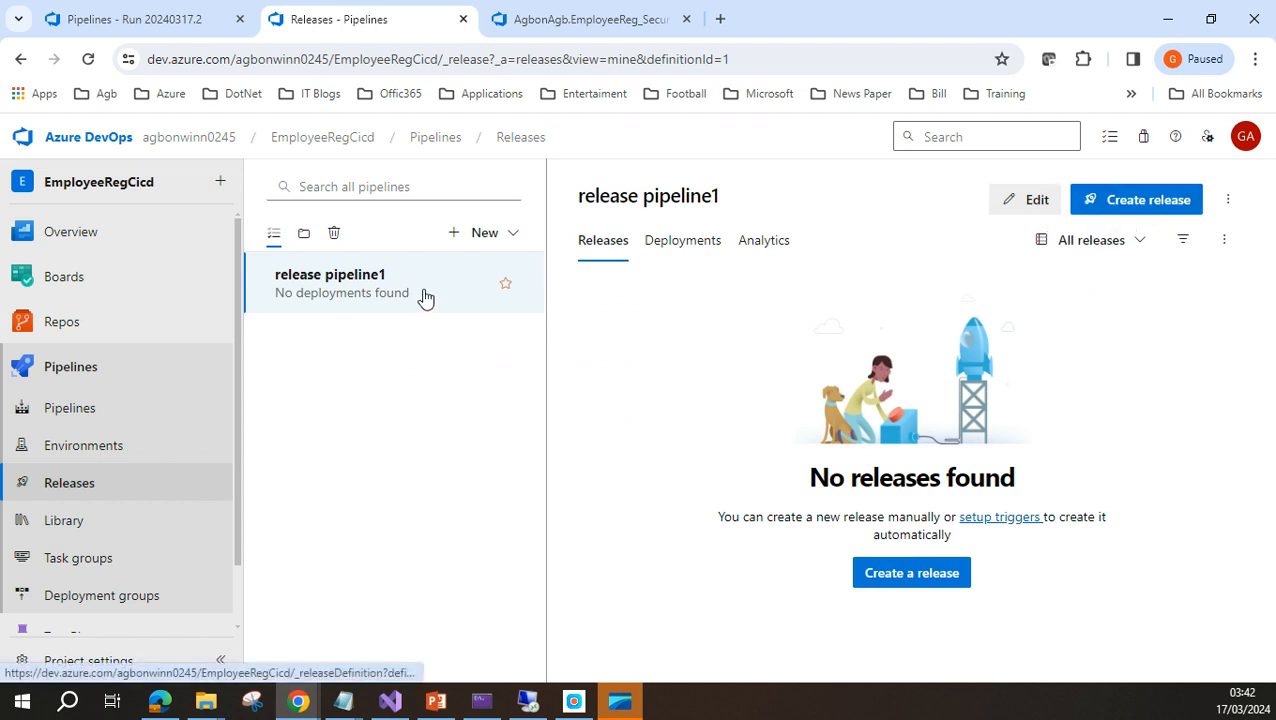
{"action": "left_click", "coordinate": [1031, 204]}
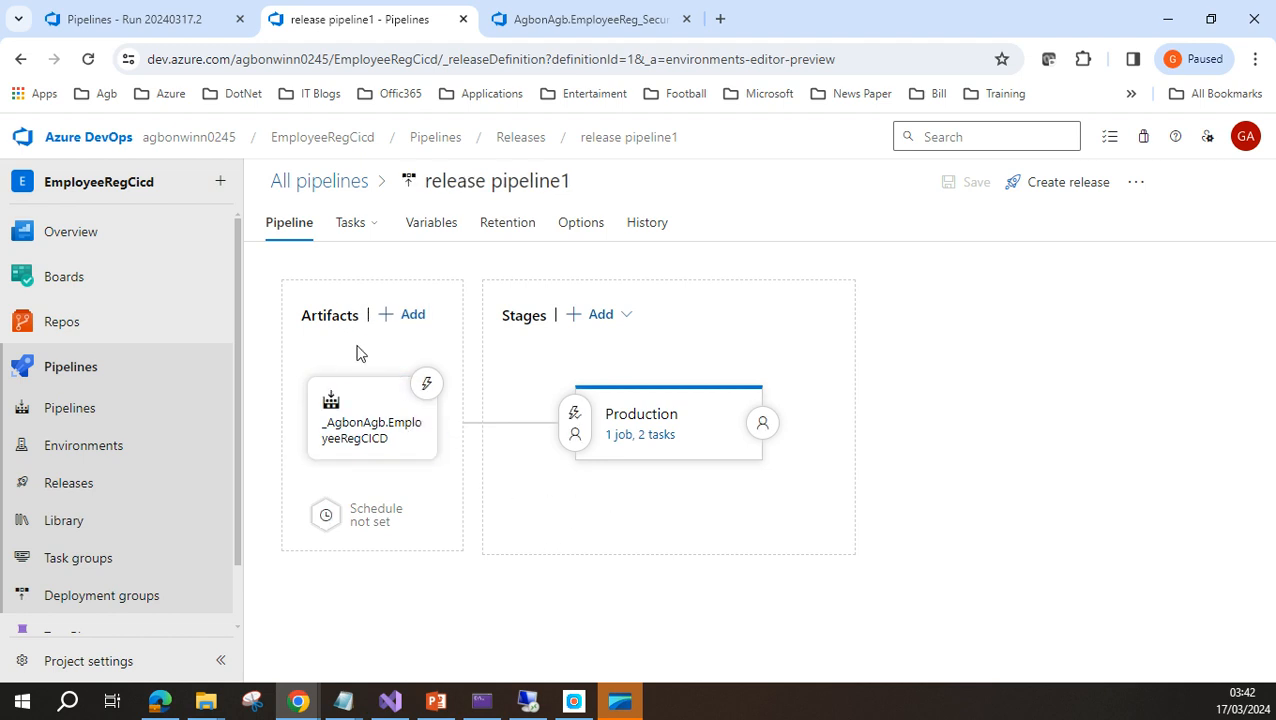
{"action": "left_click", "coordinate": [428, 386]}
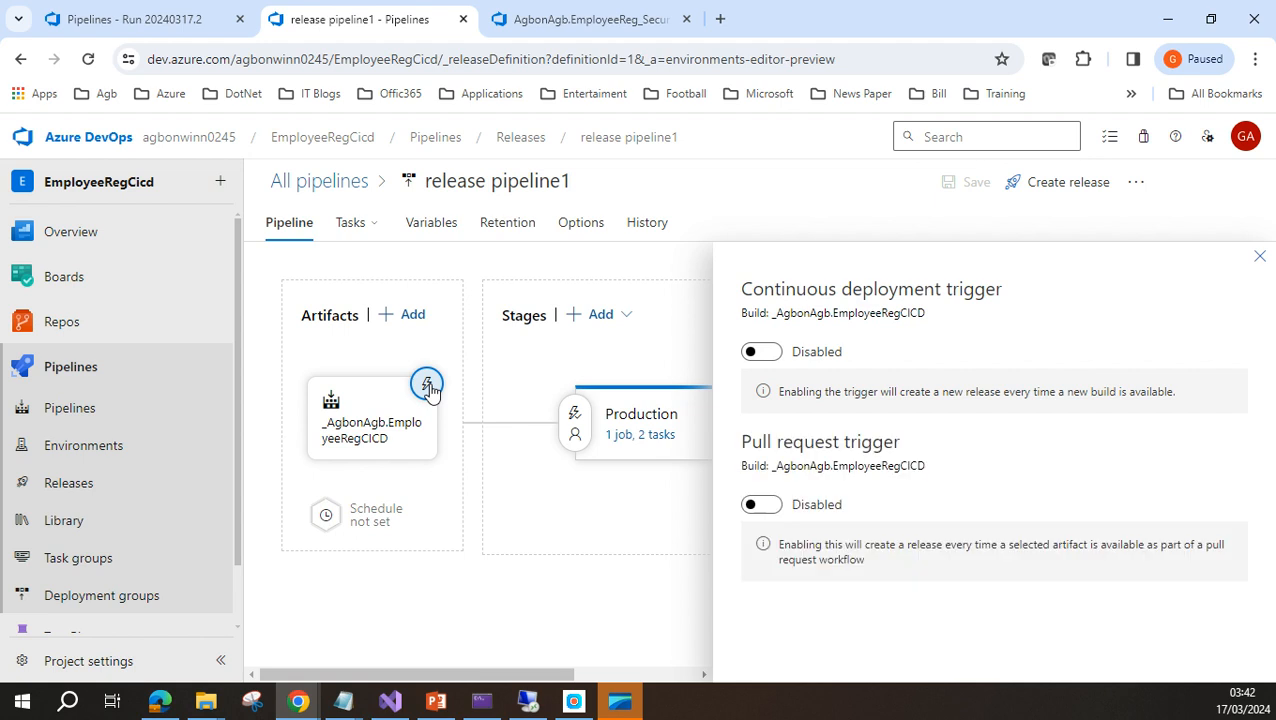
{"action": "left_click", "coordinate": [763, 352]}
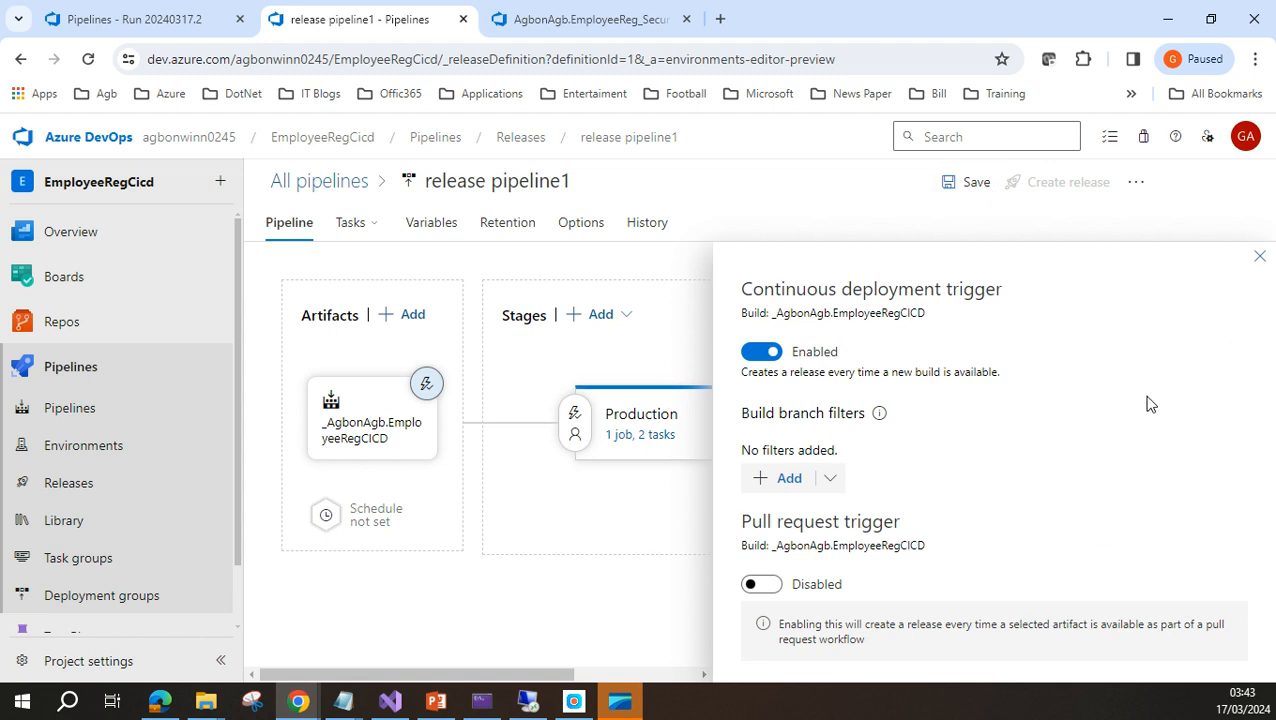
{"action": "left_click", "coordinate": [1261, 258]}
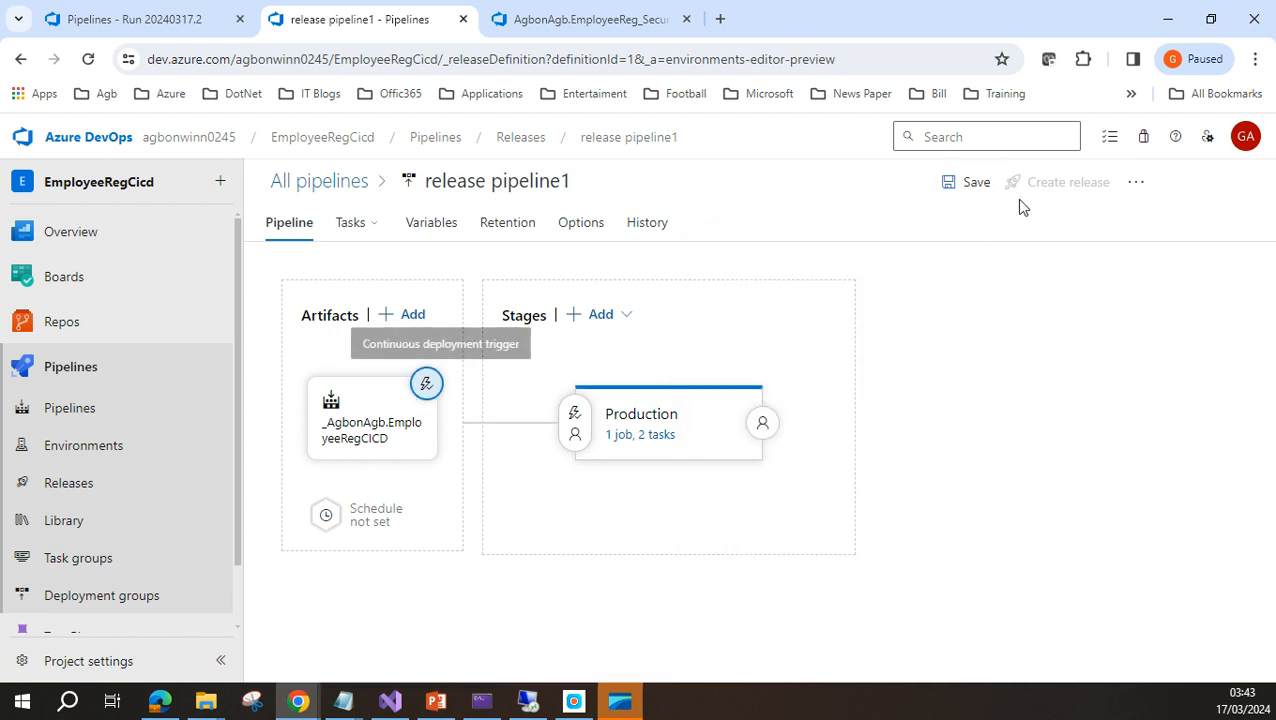
{"action": "left_click", "coordinate": [973, 186]}
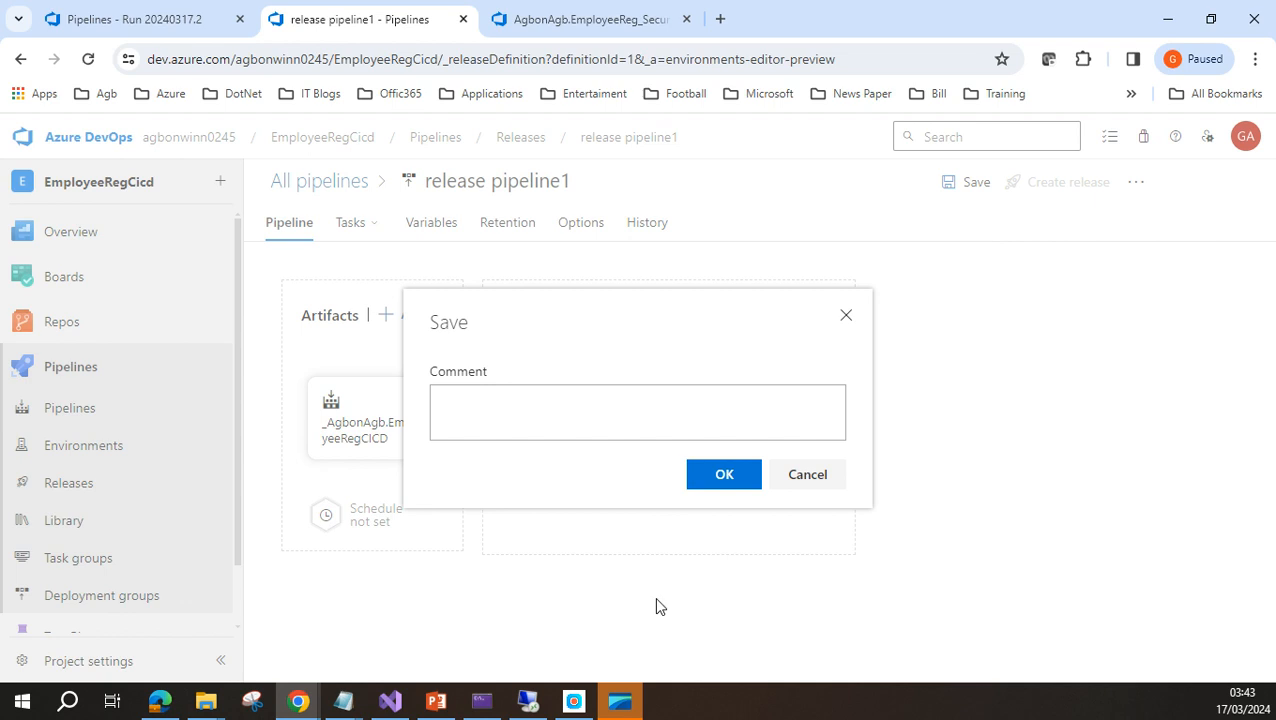
{"action": "left_click", "coordinate": [698, 482]}
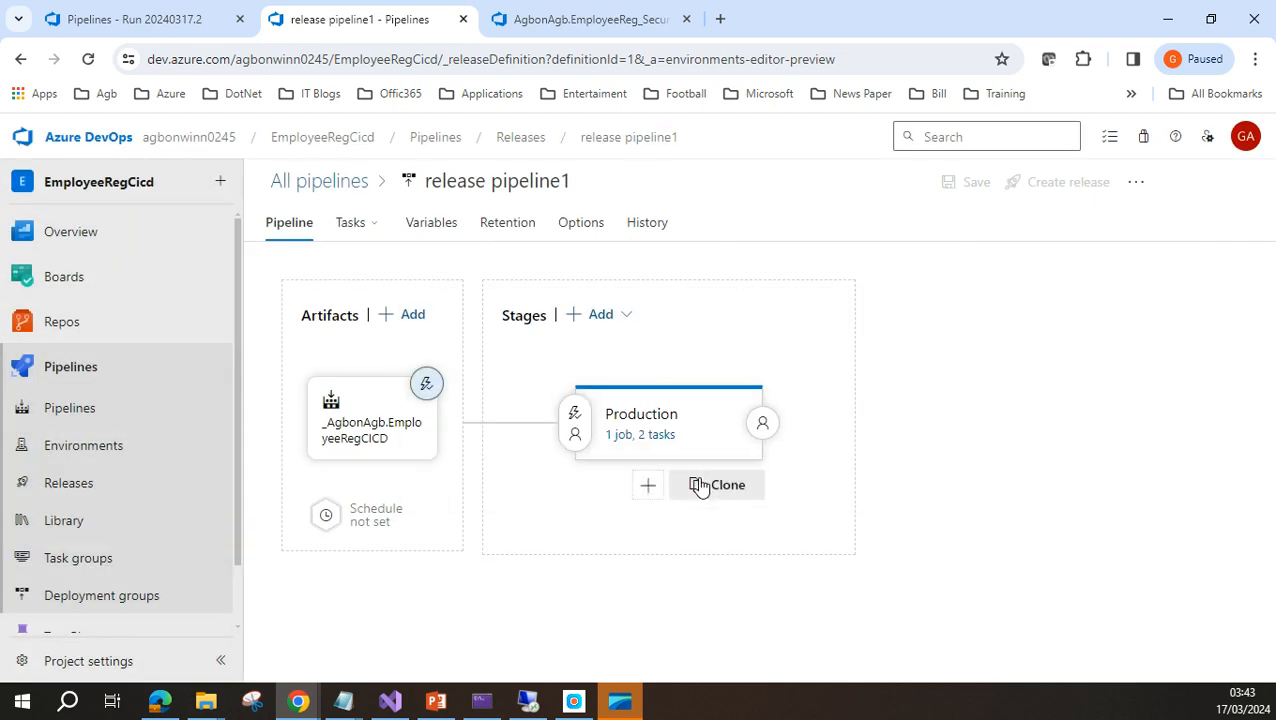
Review the artifact's continuous deployment trigger, check build run #20240317.2, and return to the Releases page.
{"action": "left_click", "coordinate": [427, 386]}
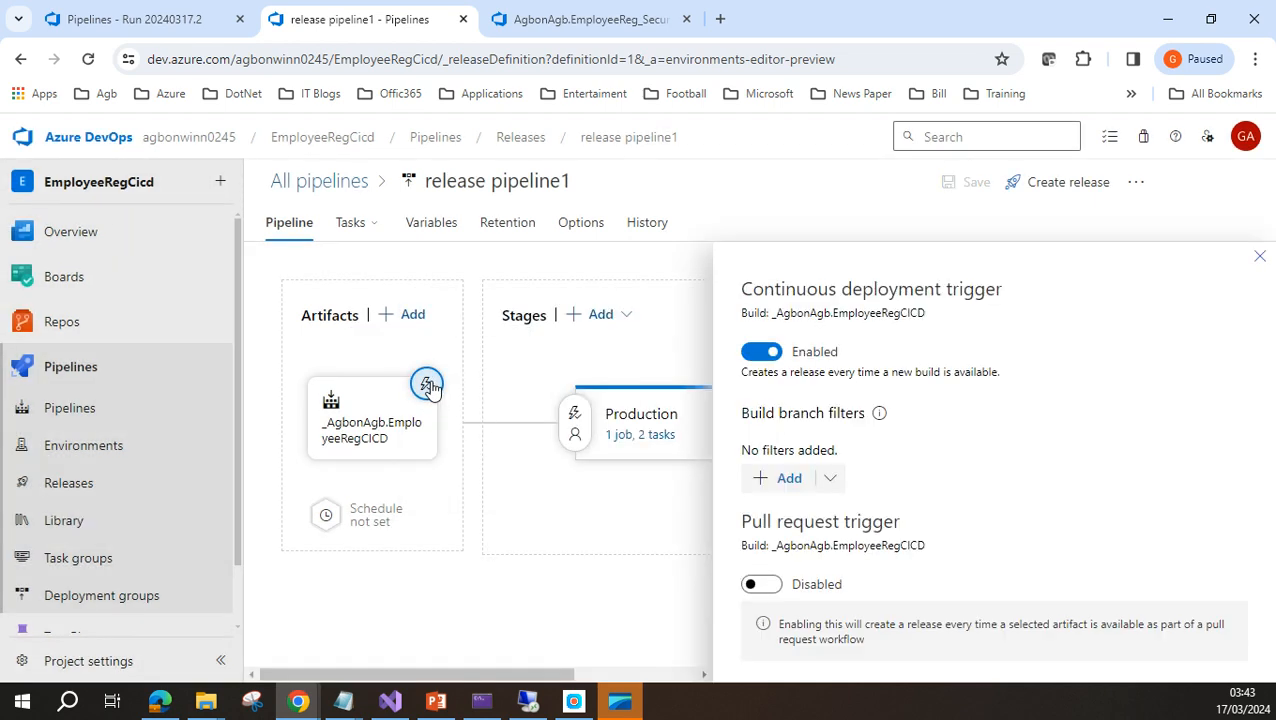
{"action": "left_click", "coordinate": [150, 24]}
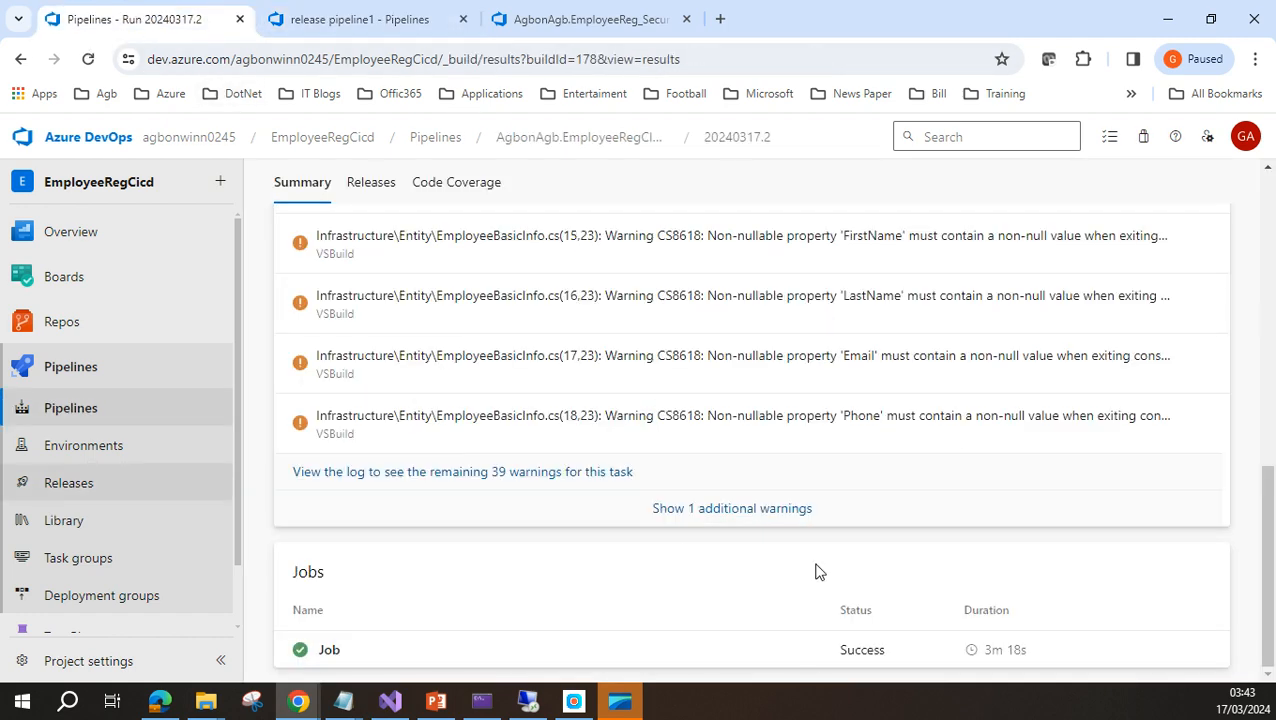
{"action": "left_click", "coordinate": [365, 22]}
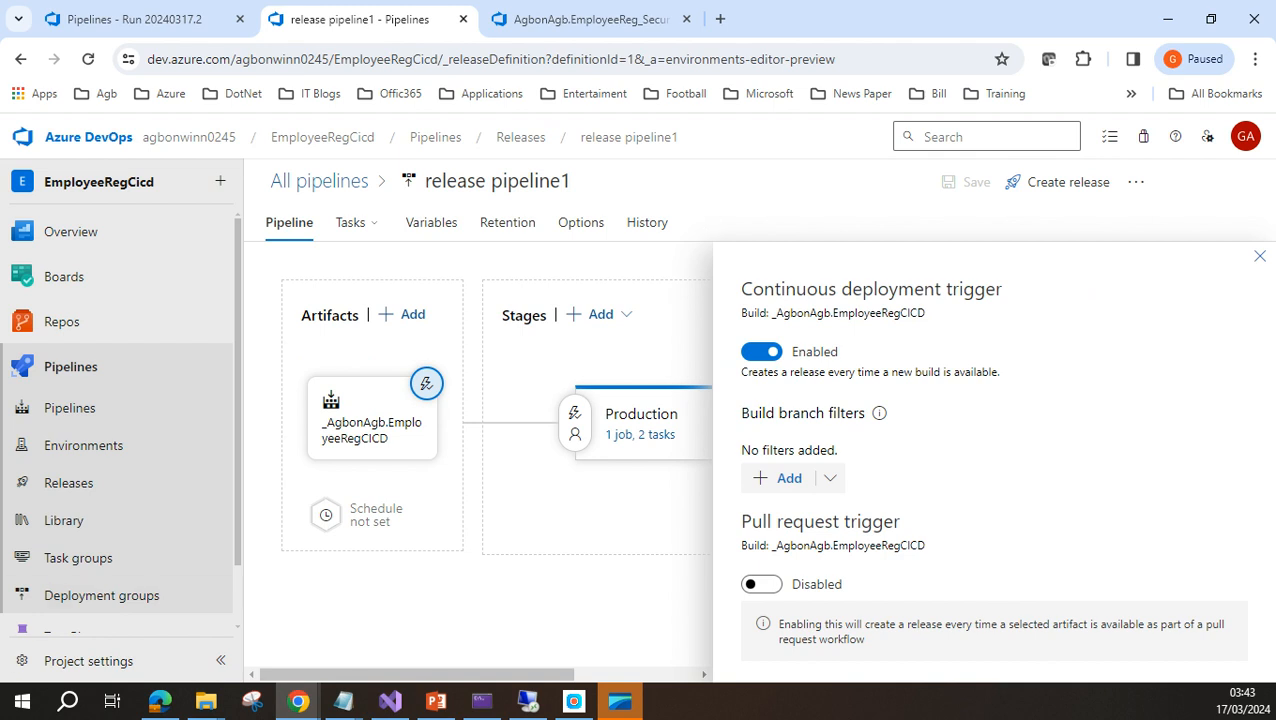
{"action": "left_click", "coordinate": [86, 483]}
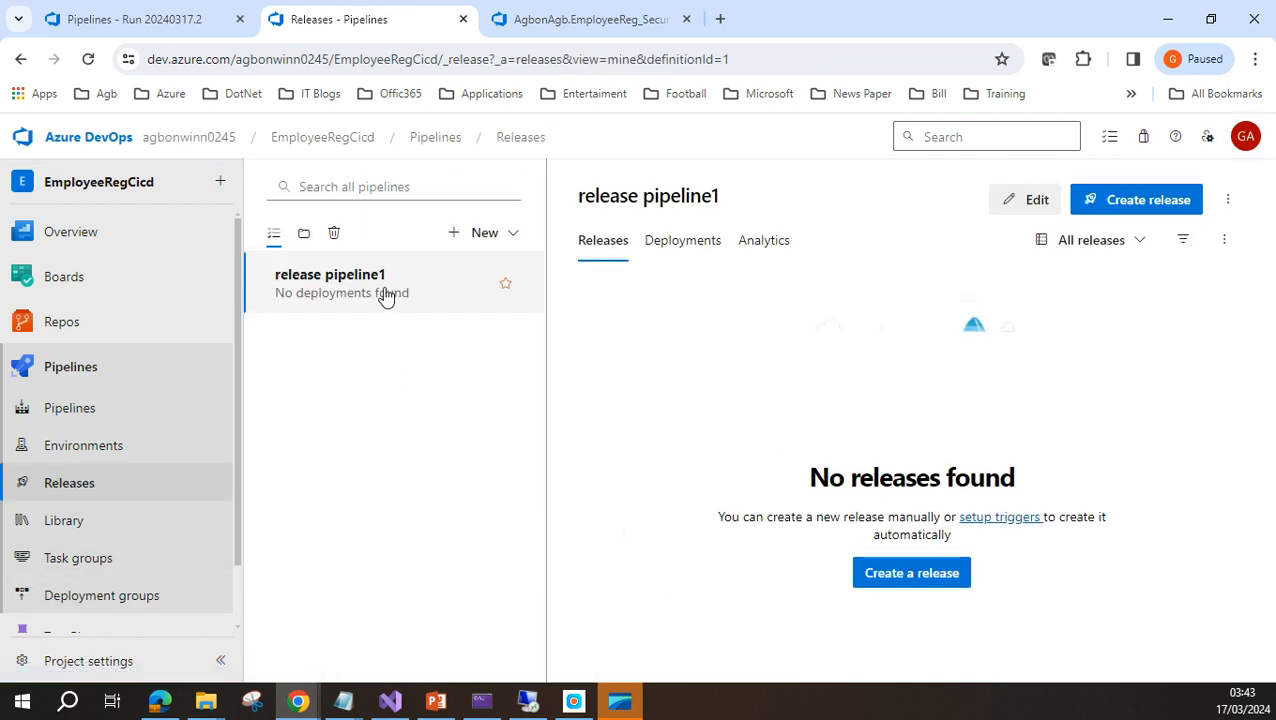
Run the AgbonAgb.EmployeeRegCICD pipeline on the master branch, and refresh the Releases page to check for a new release.
{"action": "left_click", "coordinate": [178, 20]}
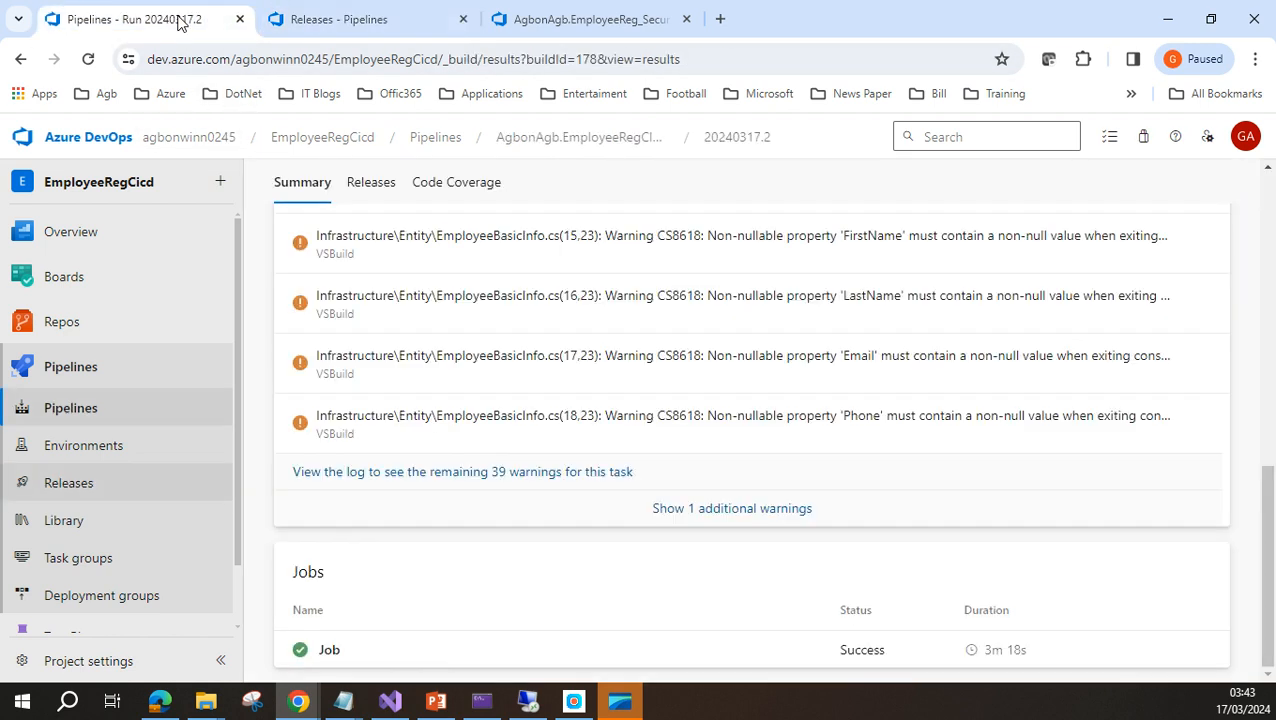
{"action": "left_click", "coordinate": [70, 366]}
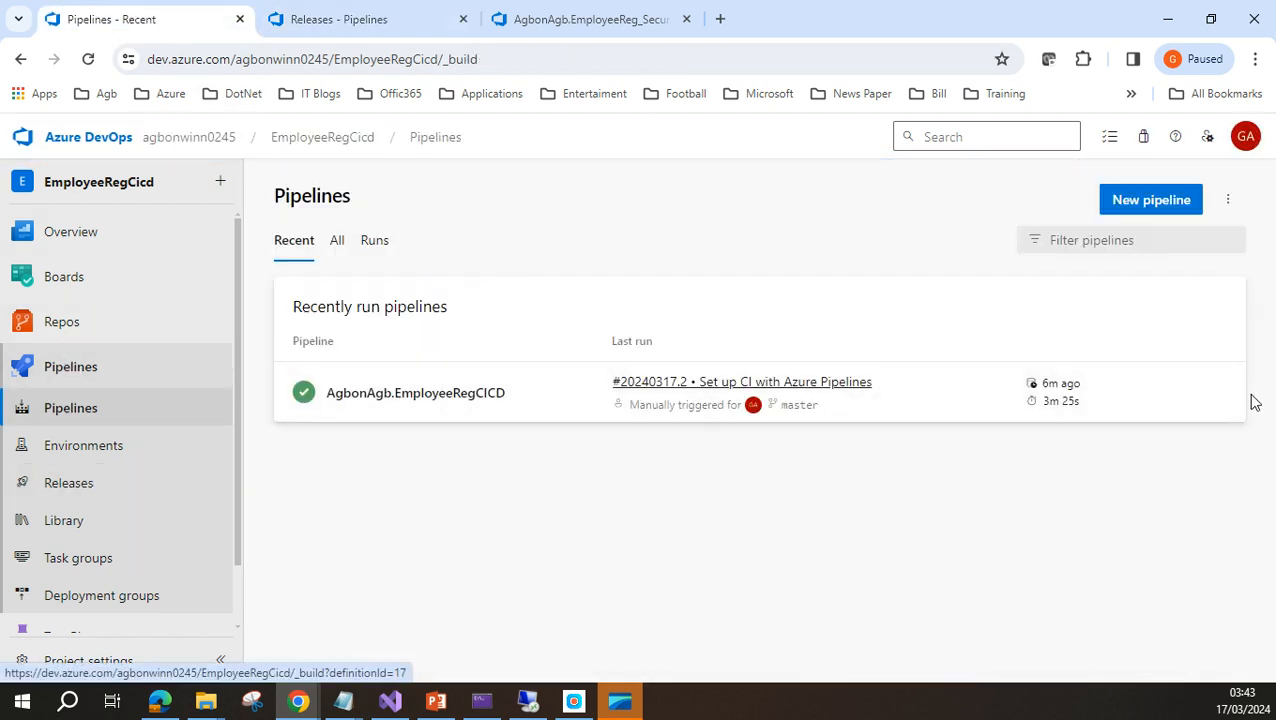
{"action": "left_click", "coordinate": [1221, 392]}
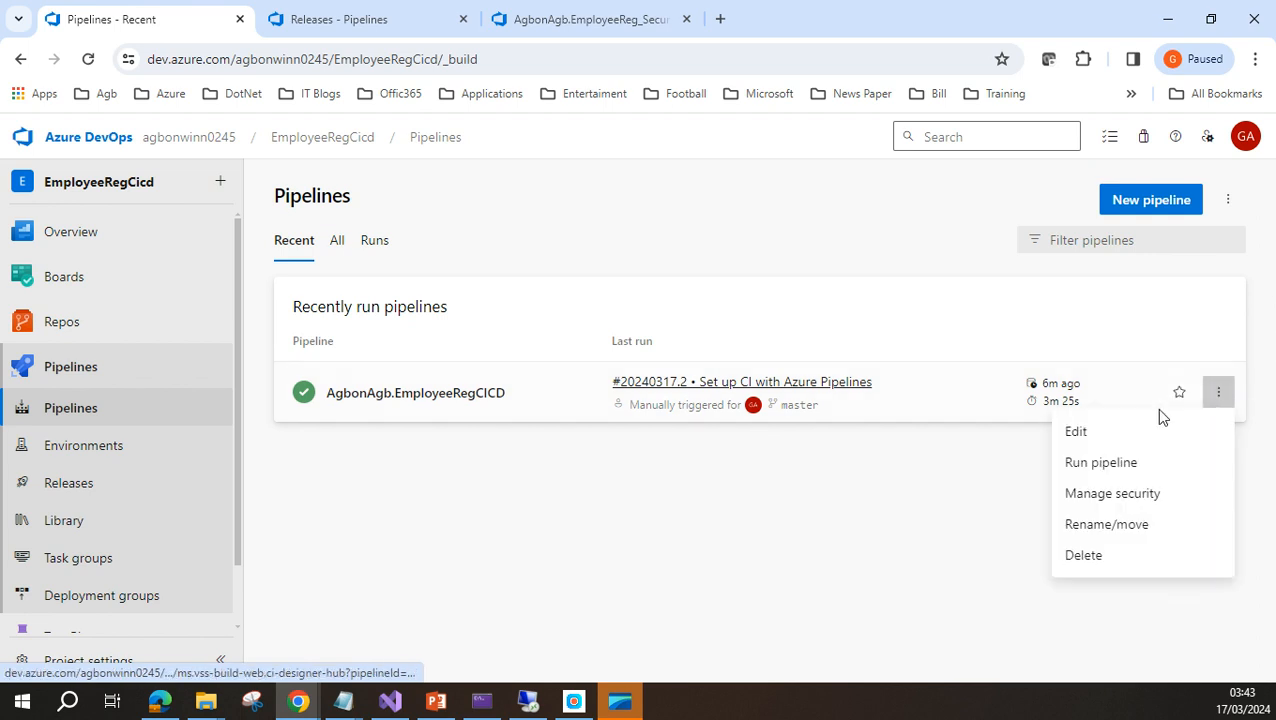
{"action": "left_click", "coordinate": [1121, 468]}
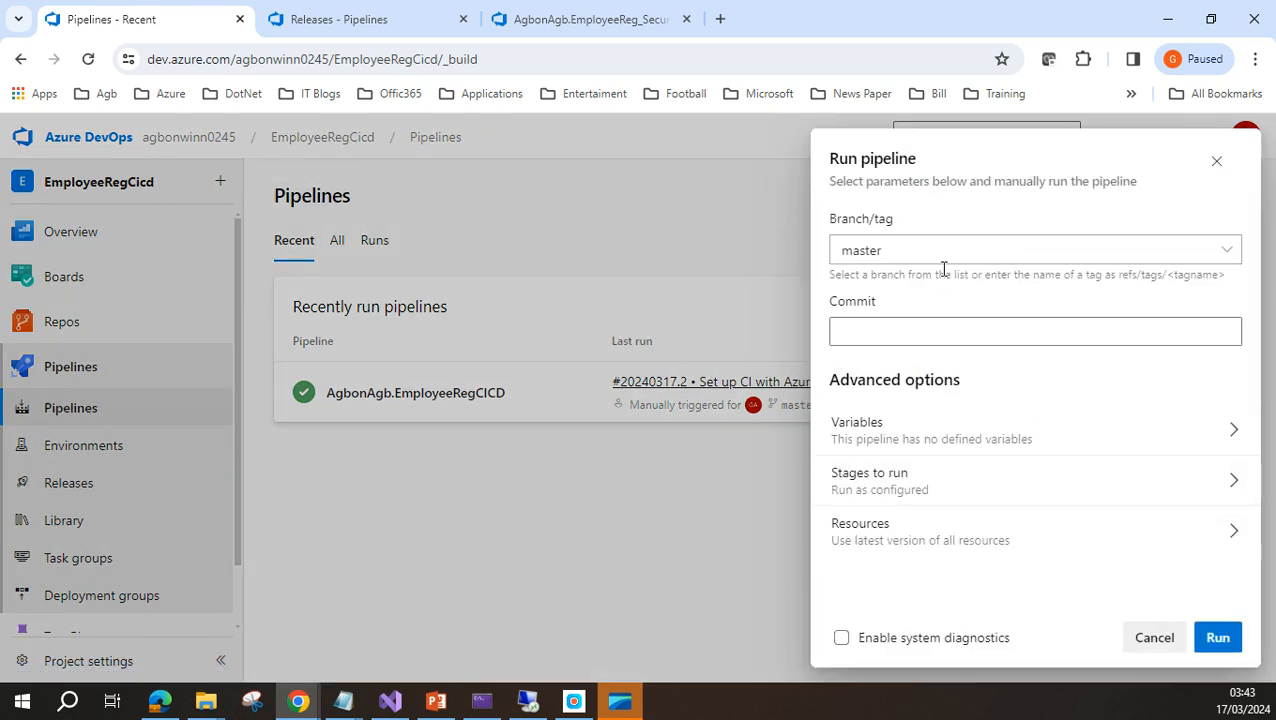
{"action": "left_click", "coordinate": [1218, 638]}
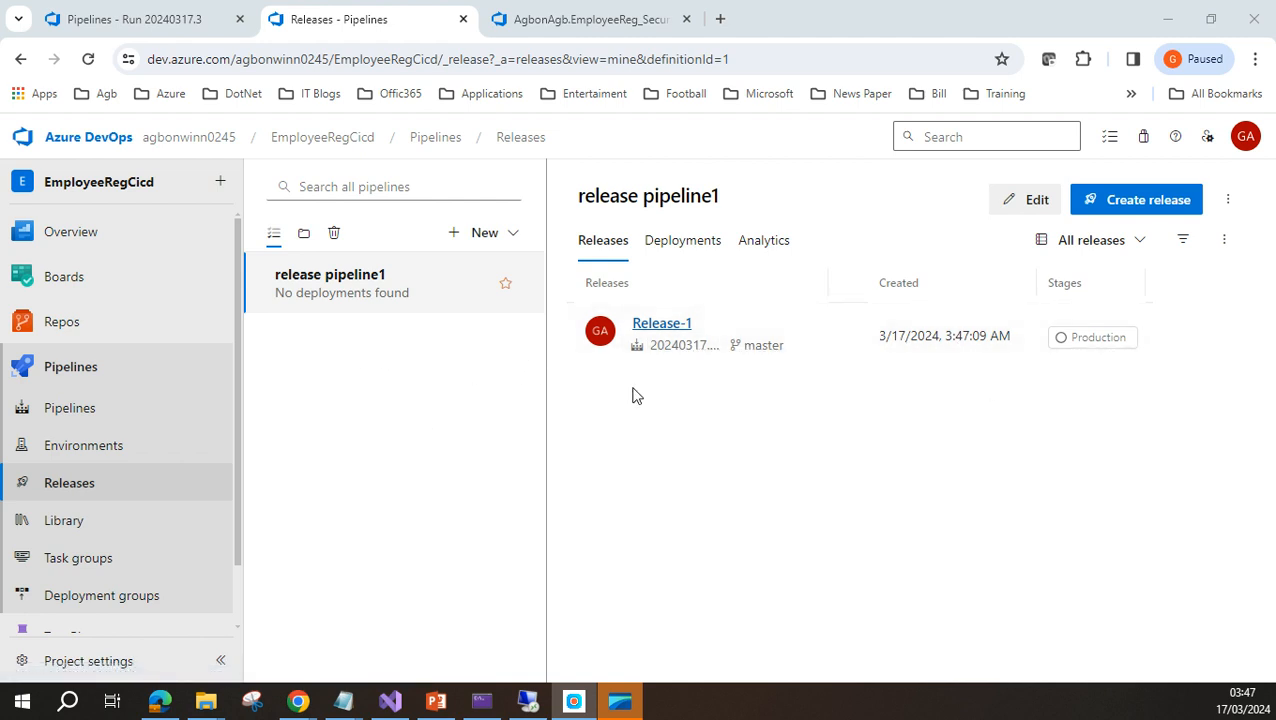
{"action": "left_click", "coordinate": [88, 62]}
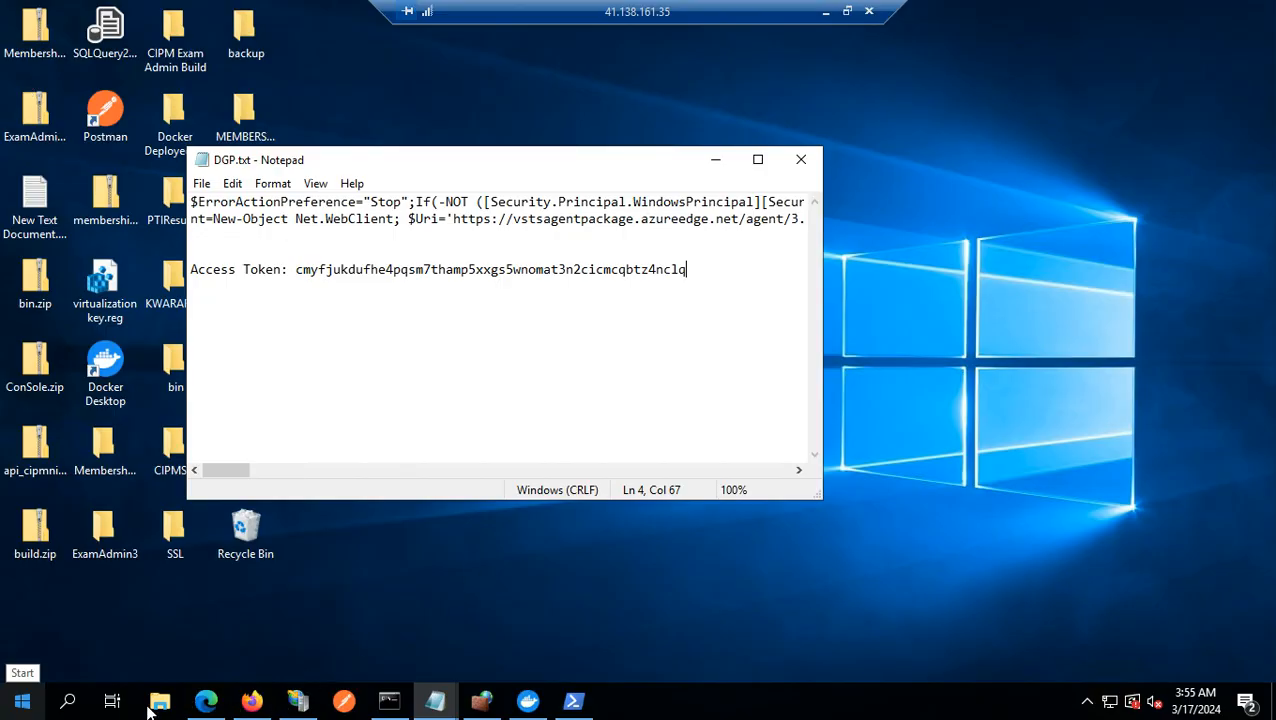
On the remote server, inspect the deployed files in the EmpRegF folder on Local Disk (C:), and return to the drive root.
{"action": "left_click", "coordinate": [155, 704]}
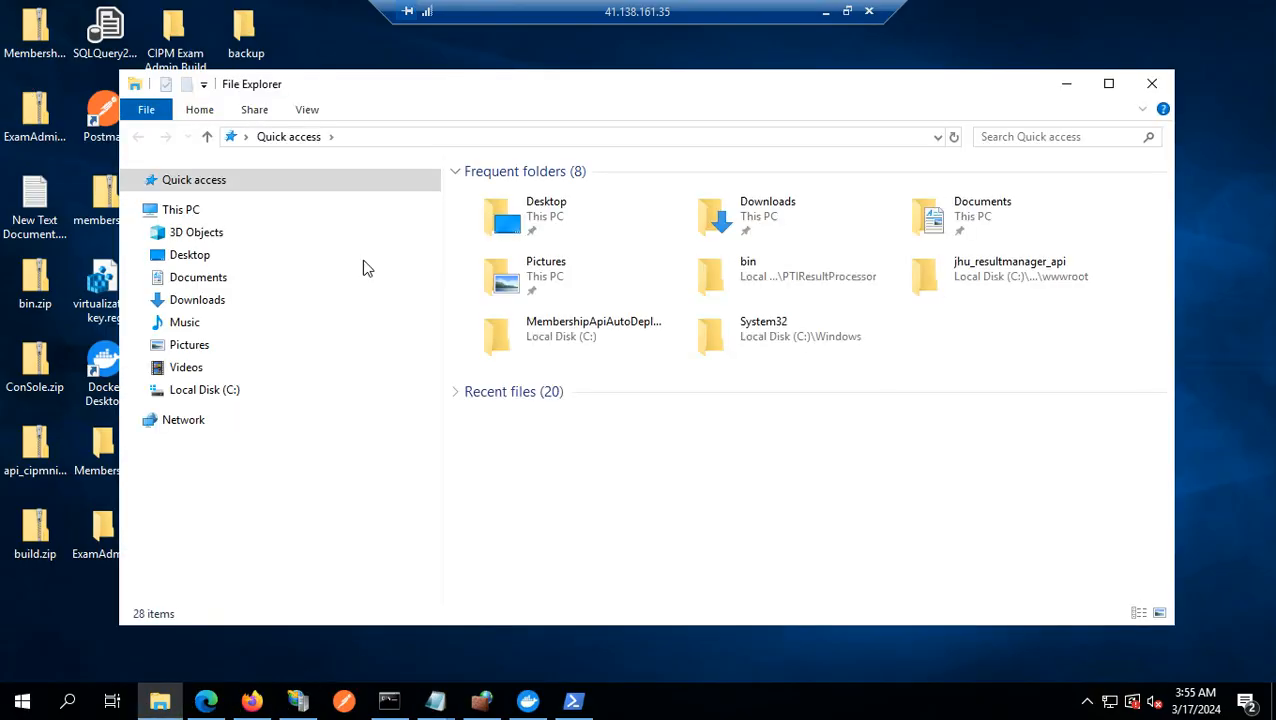
{"action": "left_click", "coordinate": [233, 395]}
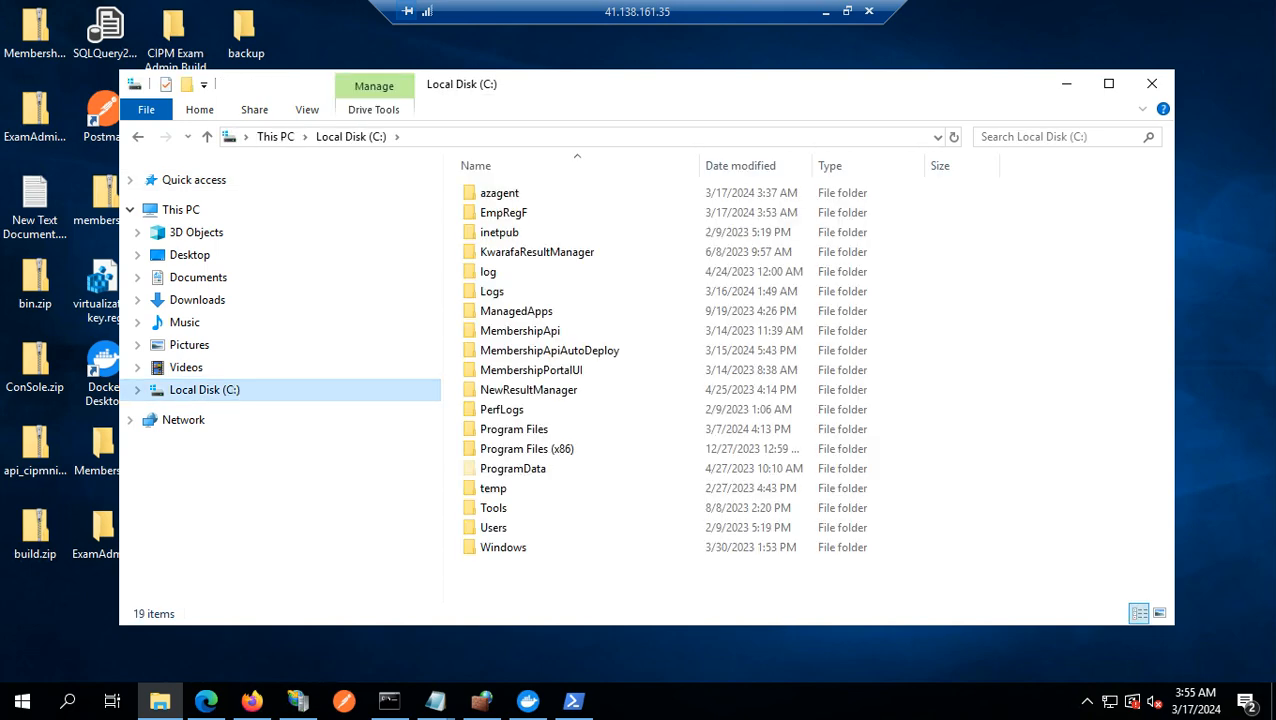
{"action": "double_click", "coordinate": [509, 216]}
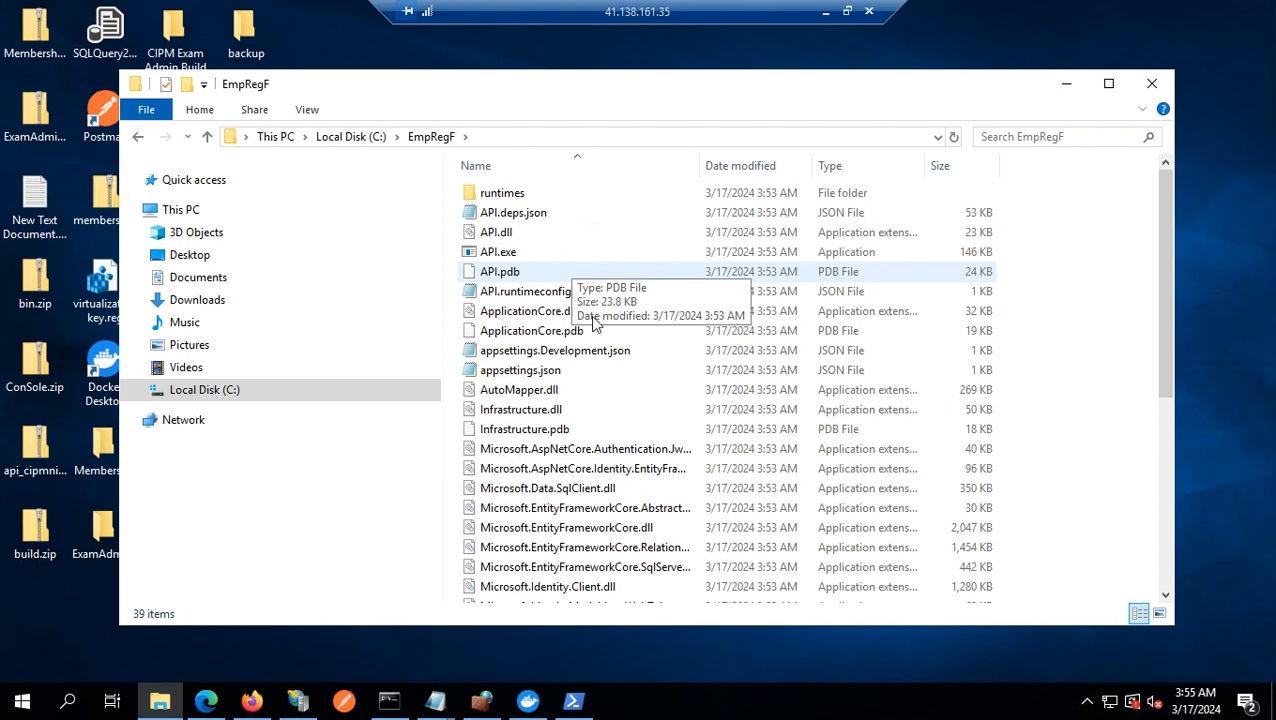
{"action": "scroll", "coordinate": [598, 340], "scroll_direction": "down", "scroll_amount": 6}
{"action": "scroll", "coordinate": [600, 395], "scroll_direction": "up", "scroll_amount": 6}
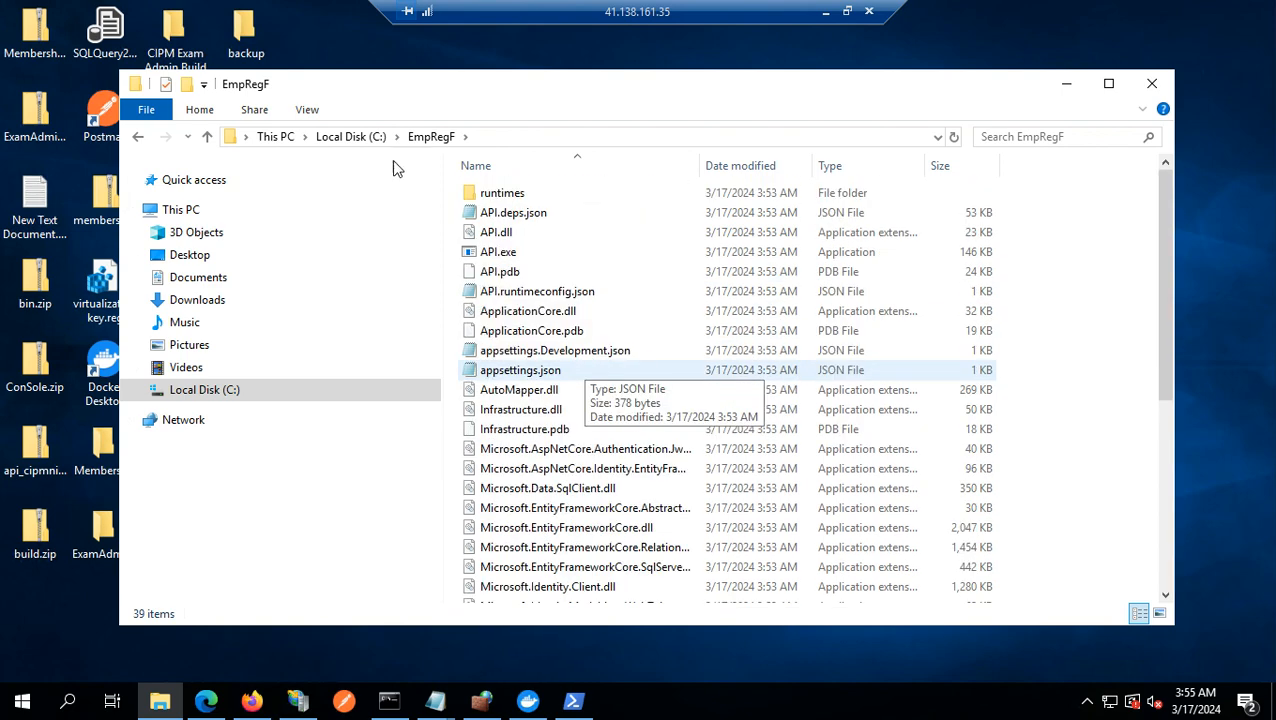
{"action": "left_click", "coordinate": [207, 138]}
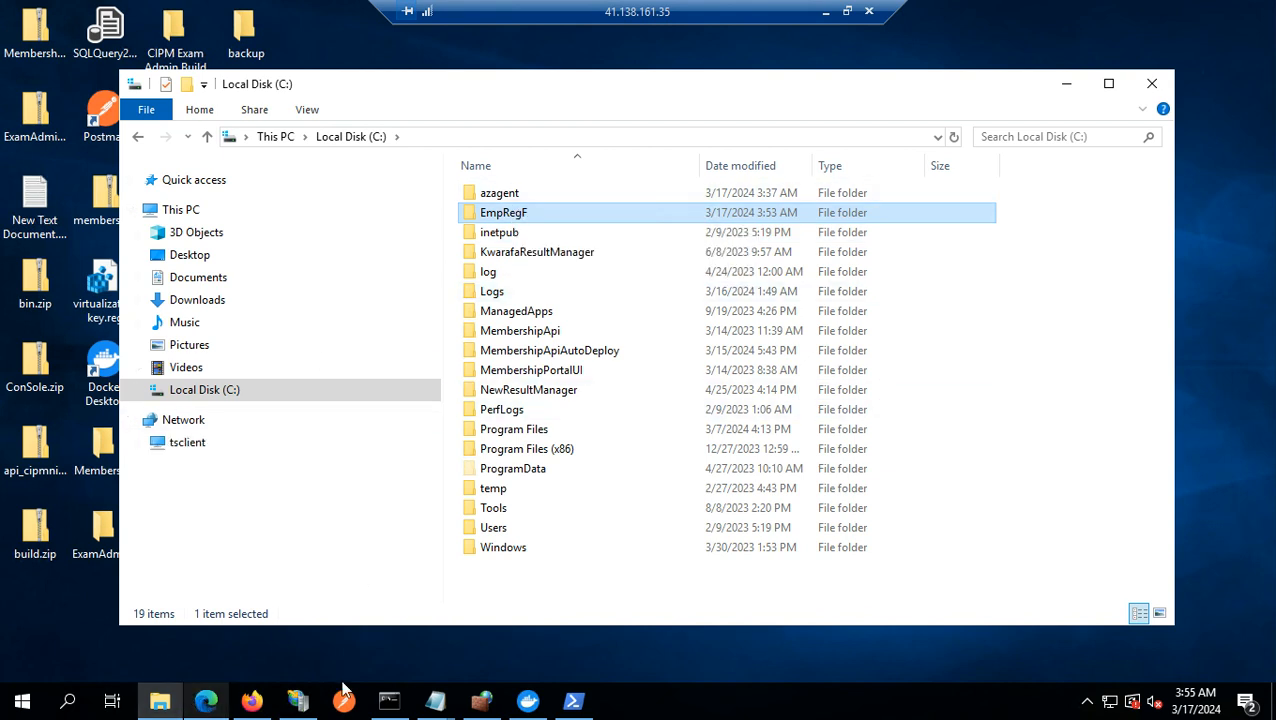
Switch to IIS Manager, refresh and expand the Sites tree, and select the empregistration website.
{"action": "left_click", "coordinate": [298, 700]}
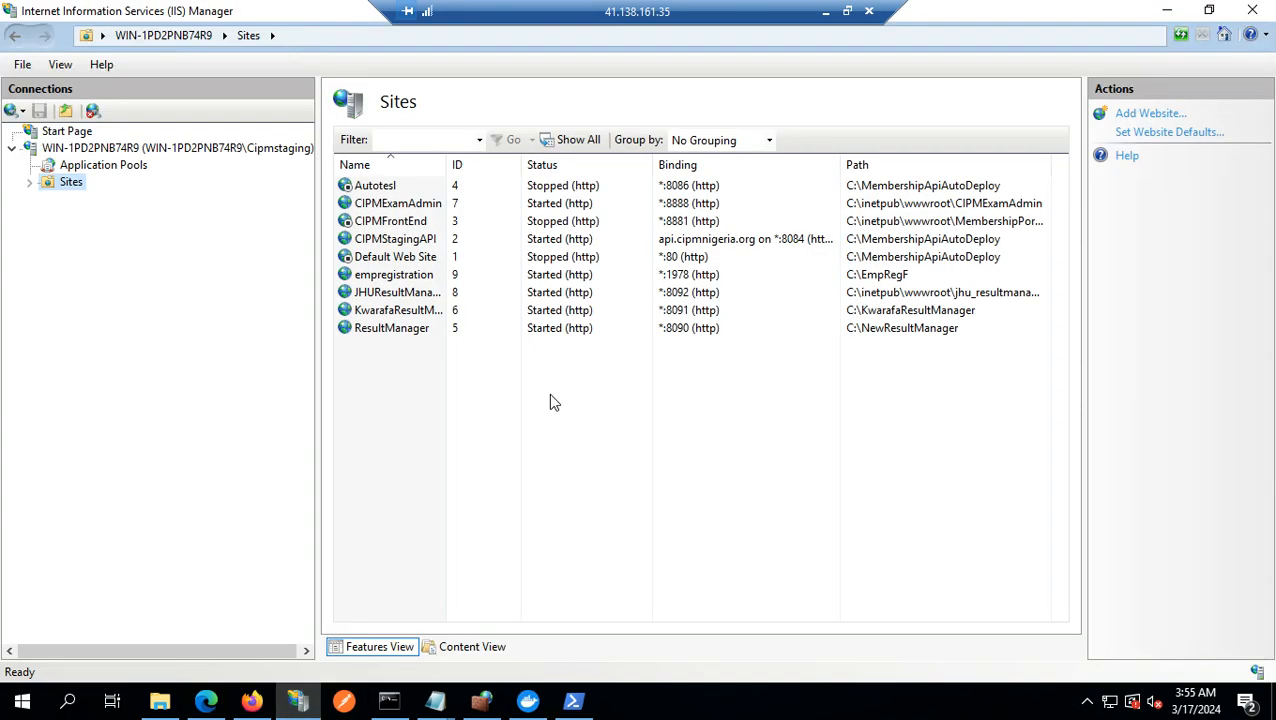
{"action": "right_click", "coordinate": [77, 184]}
{"action": "left_click", "coordinate": [130, 216]}
{"action": "left_click", "coordinate": [30, 184]}
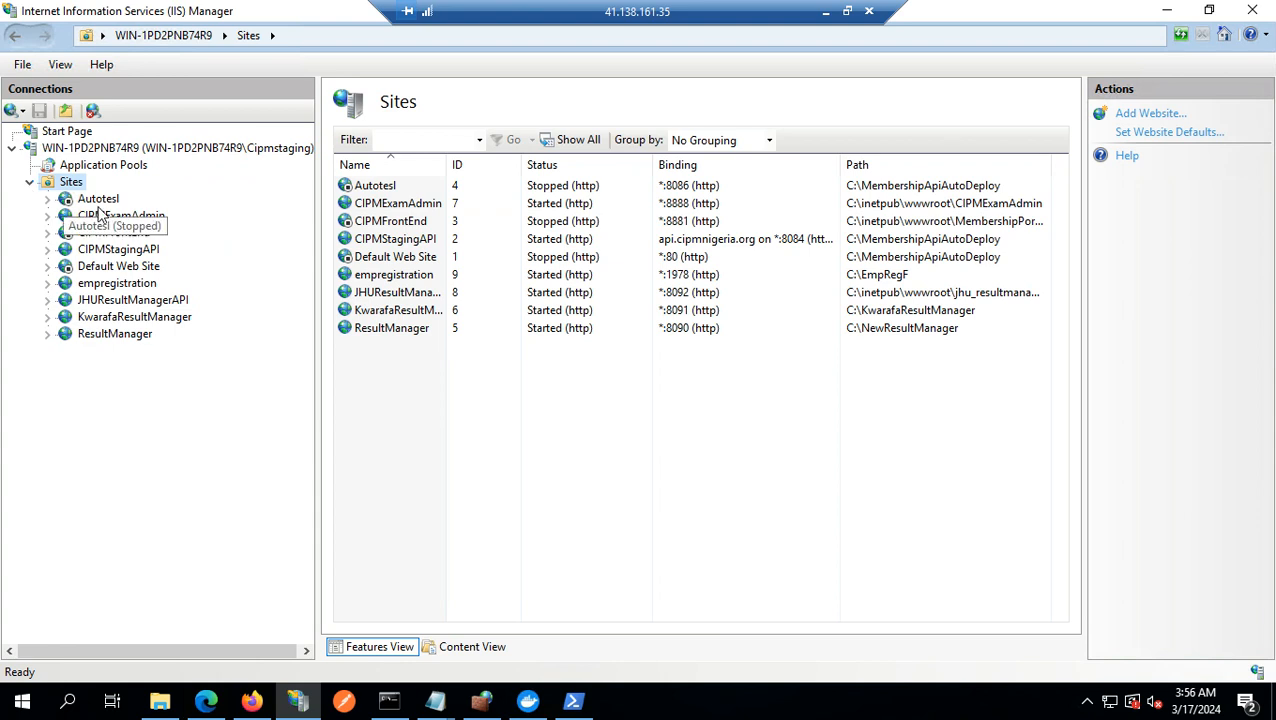
{"action": "left_click", "coordinate": [120, 284]}
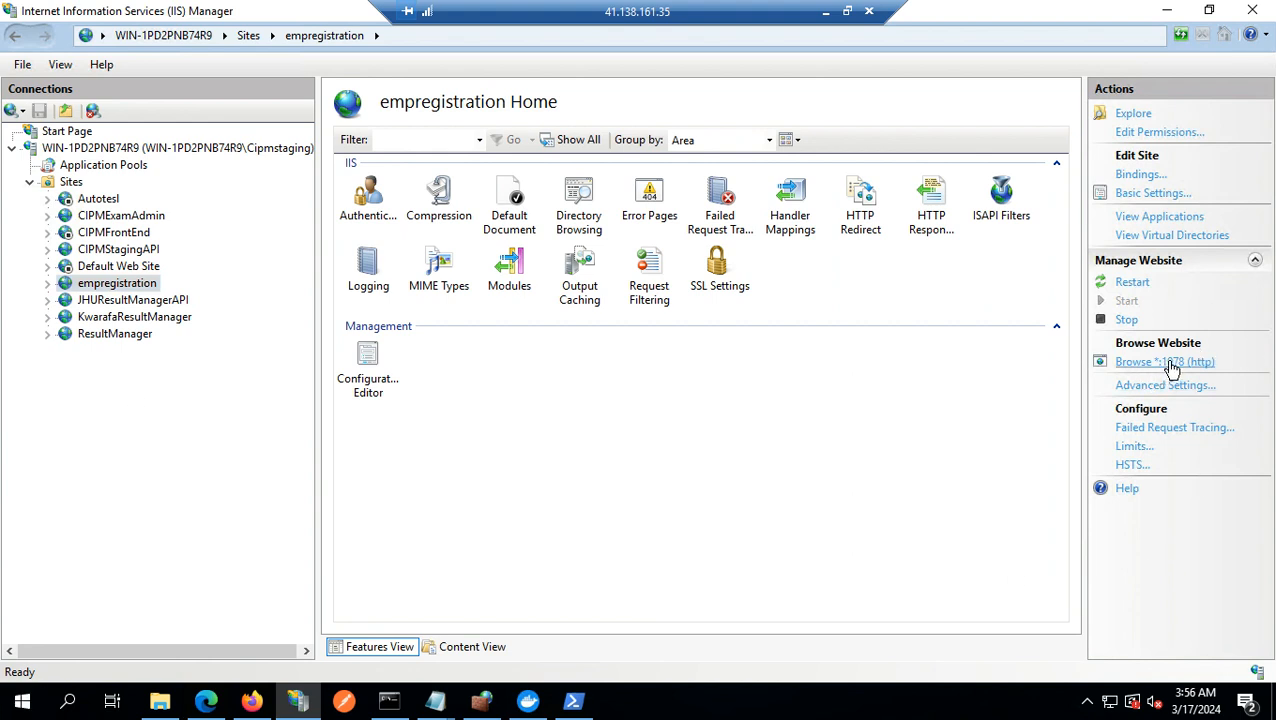
Browse the empregistration website on port 1978, return to IIS Manager, and briefly check the Edge window.
{"action": "left_click", "coordinate": [1170, 366]}
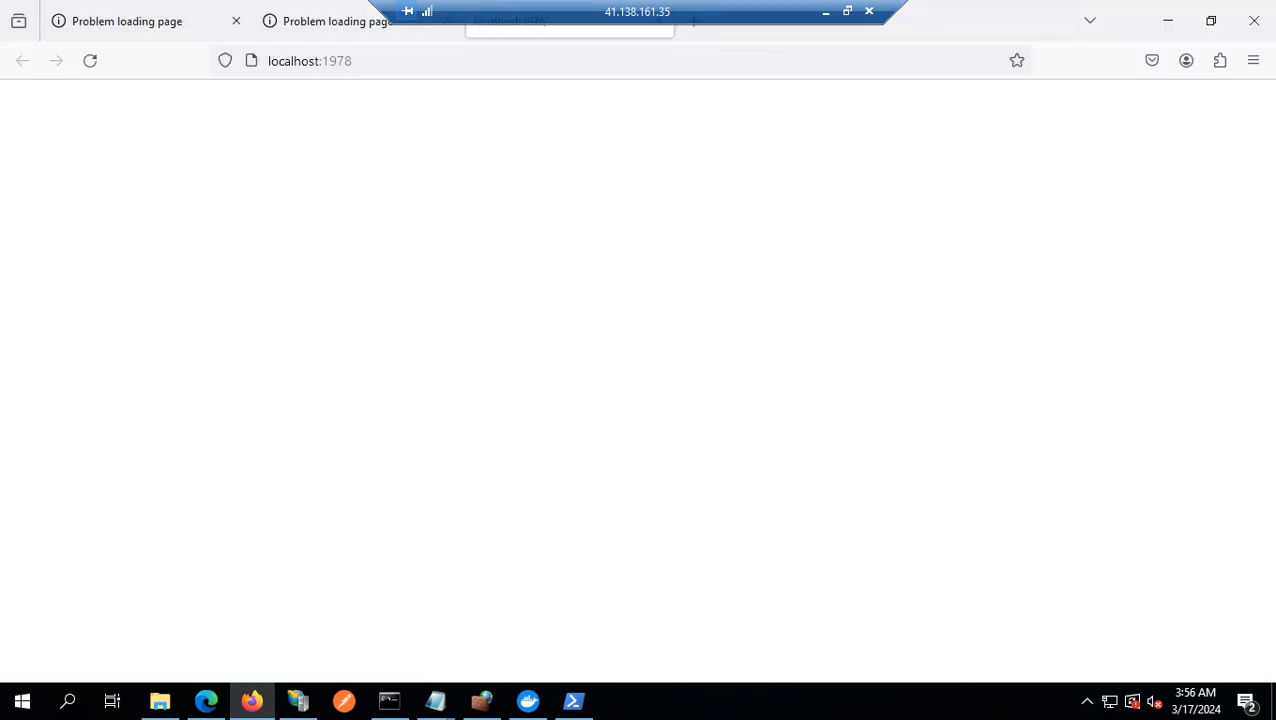
{"action": "key", "text": "alt+Tab"}
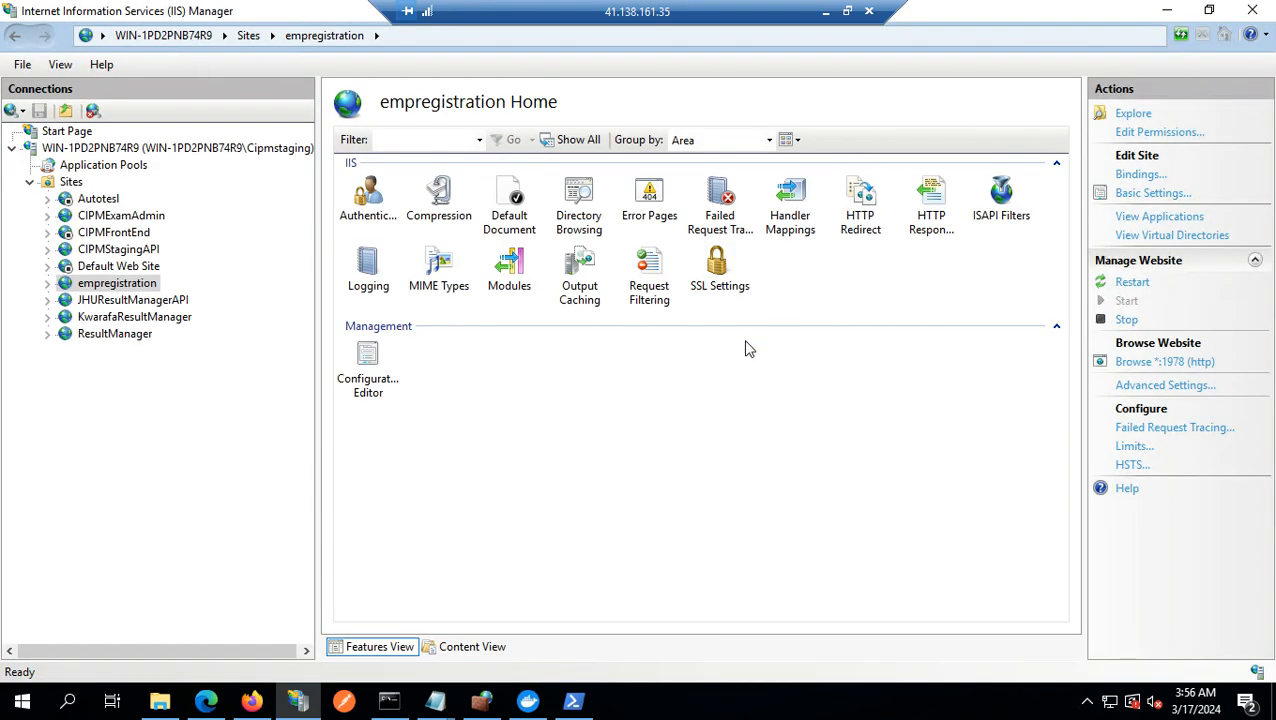
{"action": "left_click", "coordinate": [205, 703]}
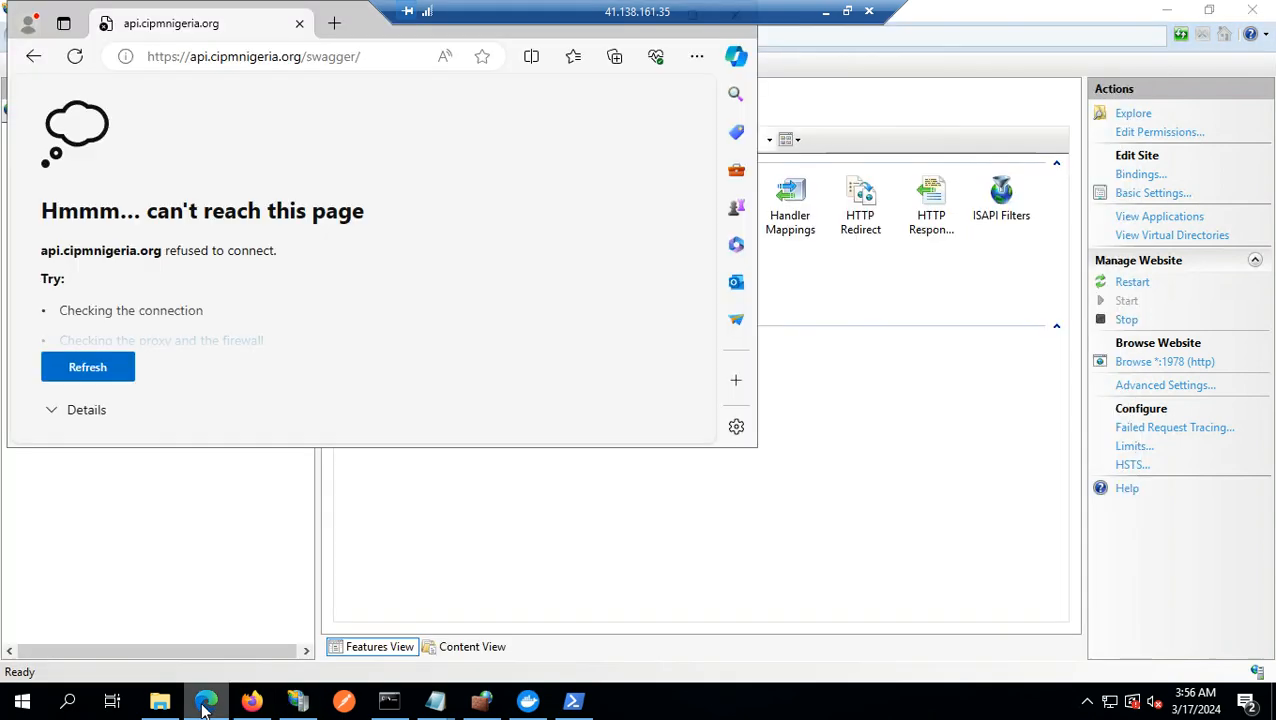
{"action": "left_click", "coordinate": [205, 703]}
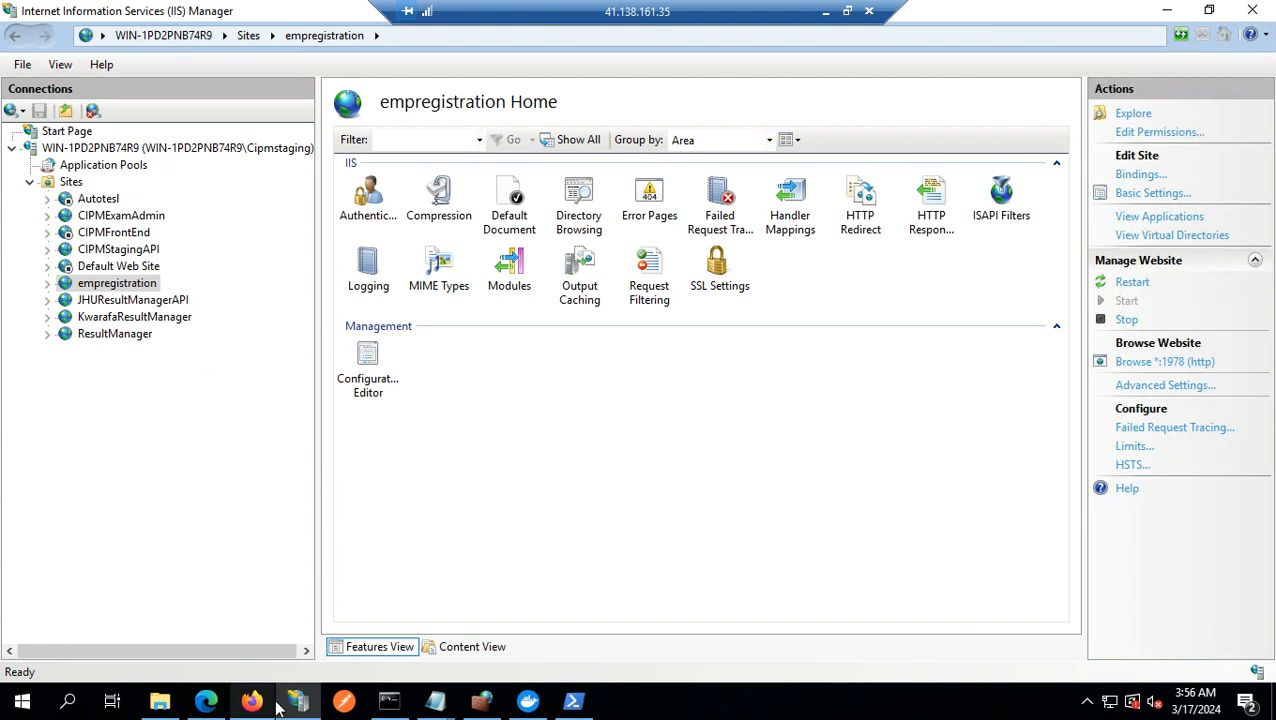
Browse the empregistration website from IIS Manager and load its Swagger page at localhost:1978/swagger/index.html.
{"action": "right_click", "coordinate": [116, 286]}
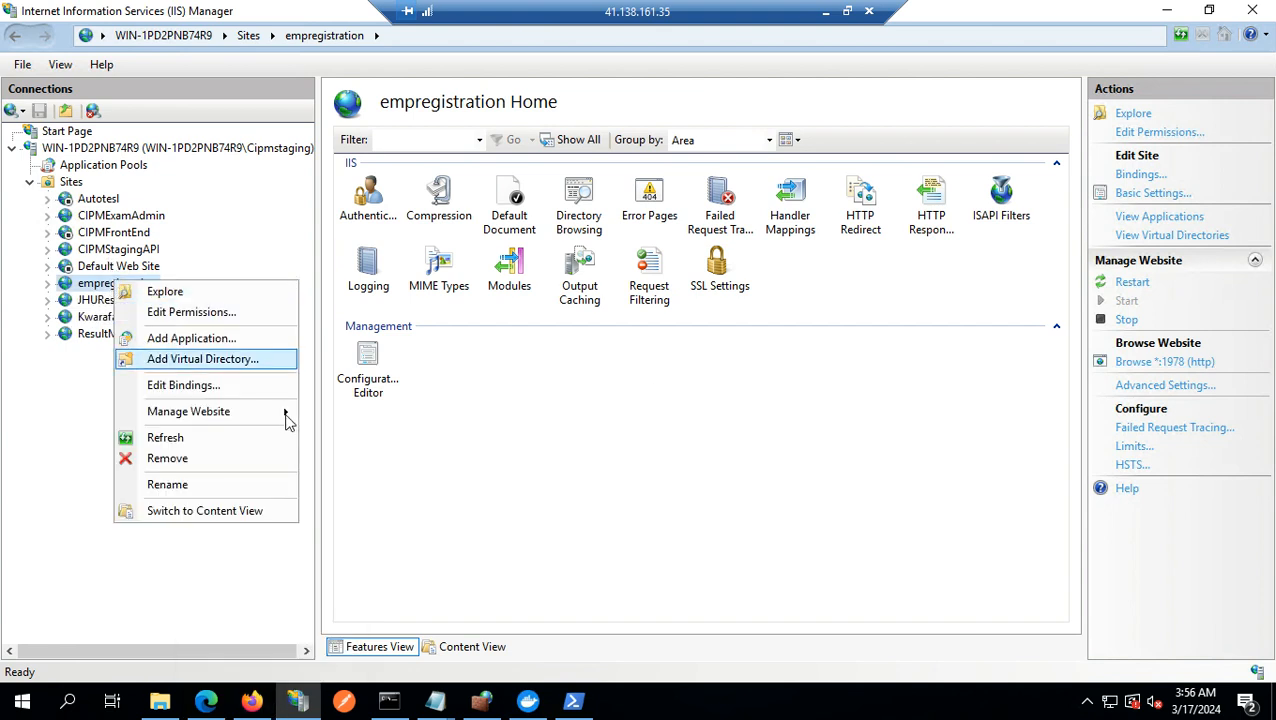
{"action": "mouse_move", "coordinate": [284, 418]}
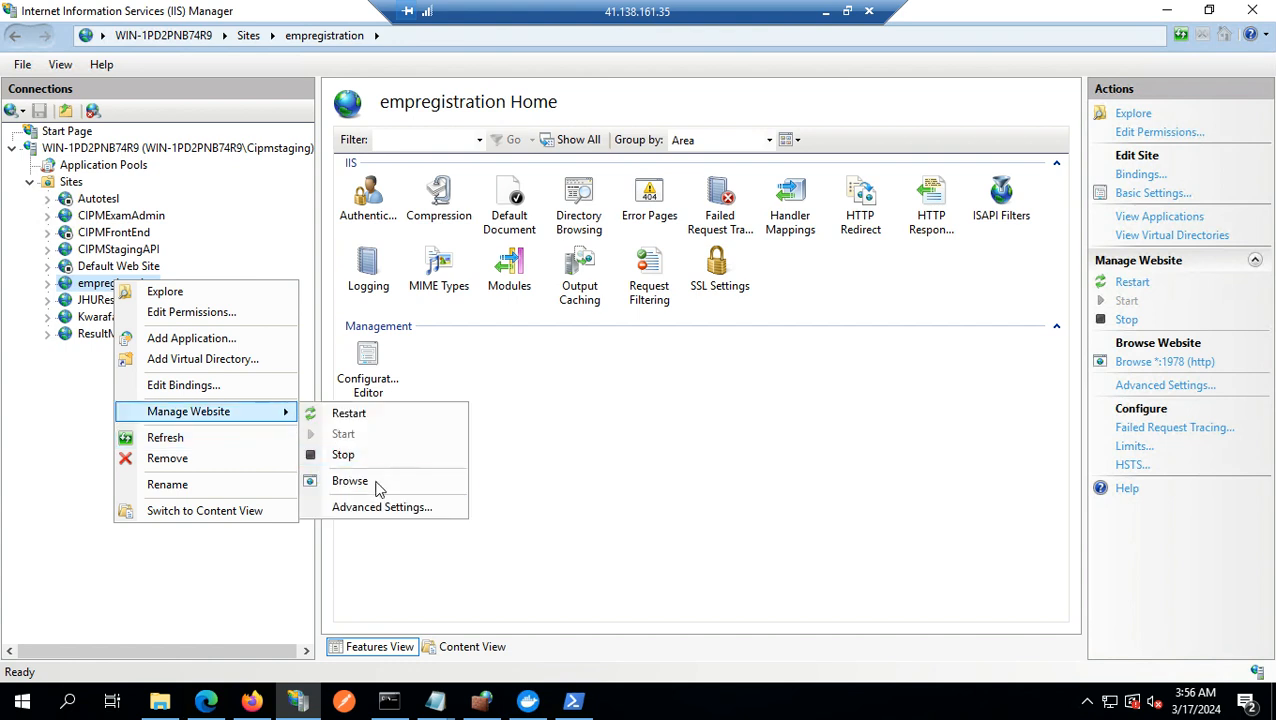
{"action": "left_click", "coordinate": [378, 490]}
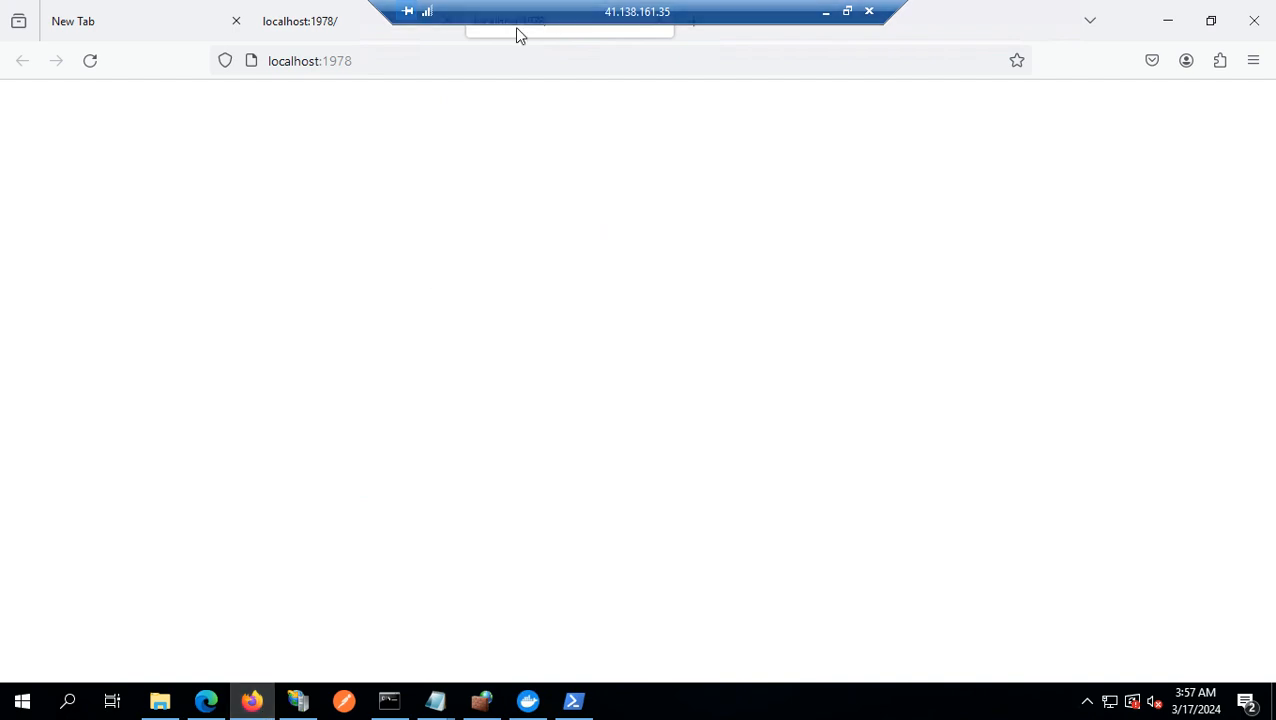
{"action": "left_click", "coordinate": [414, 70]}
{"action": "left_click", "coordinate": [415, 70]}
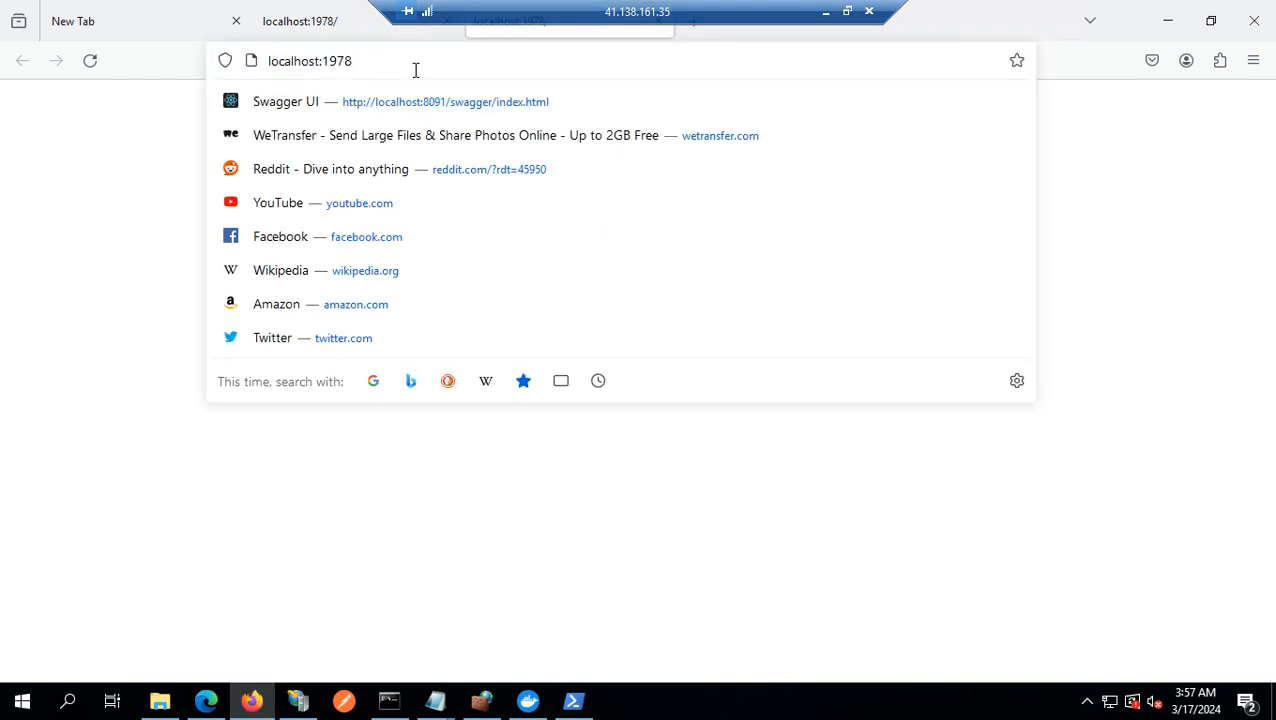
{"action": "type", "text": "/s"}
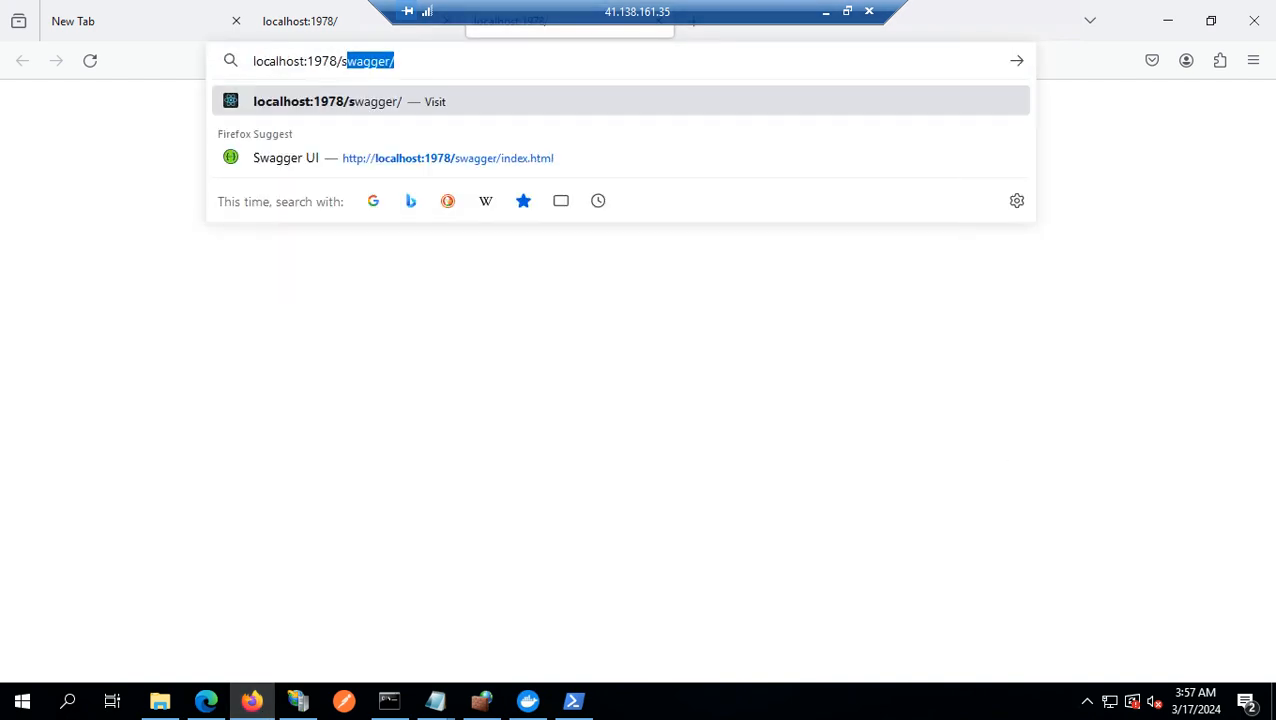
{"action": "type", "text": "wagger/"}
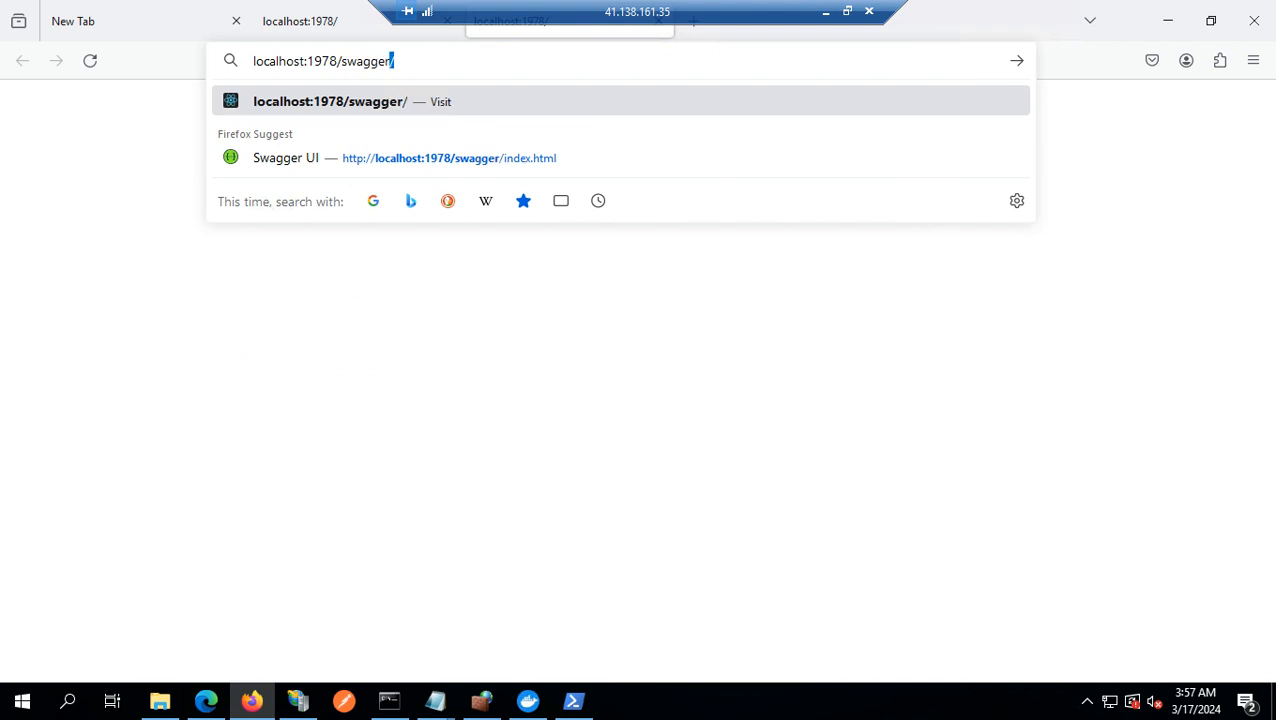
{"action": "type", "text": "inde"}
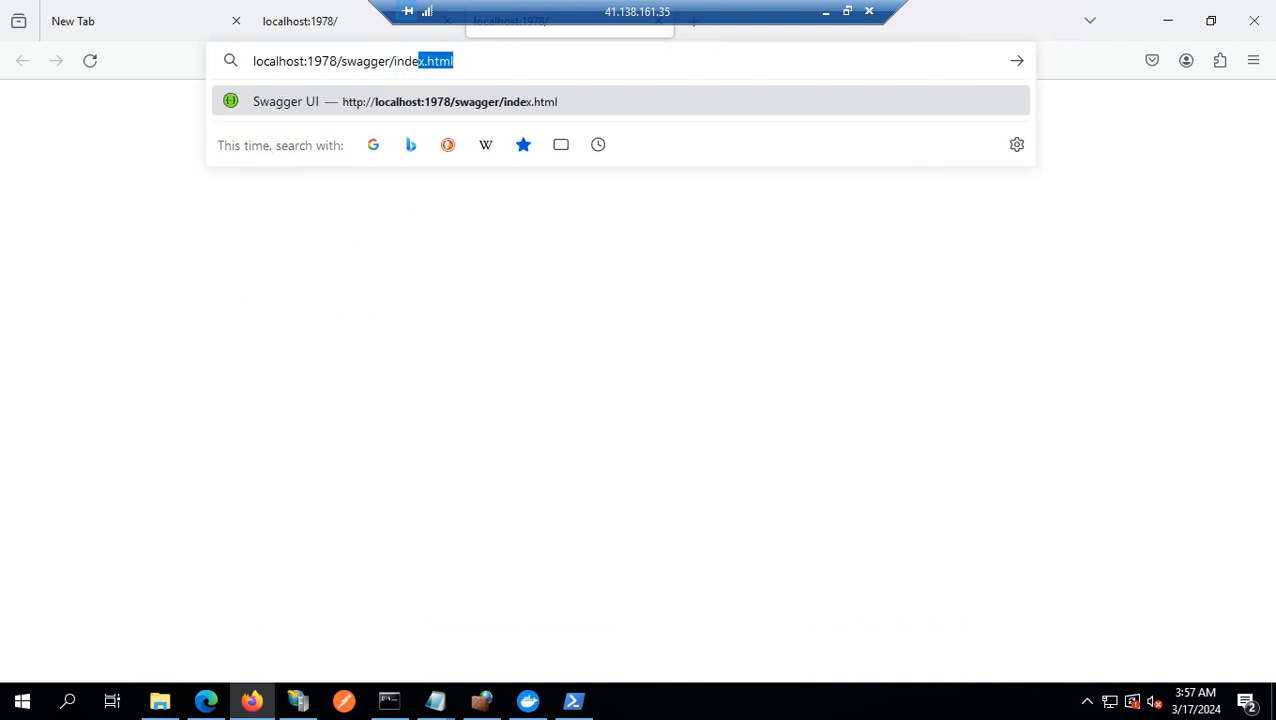
{"action": "type", "text": "x"}
{"action": "left_click", "coordinate": [500, 52]}
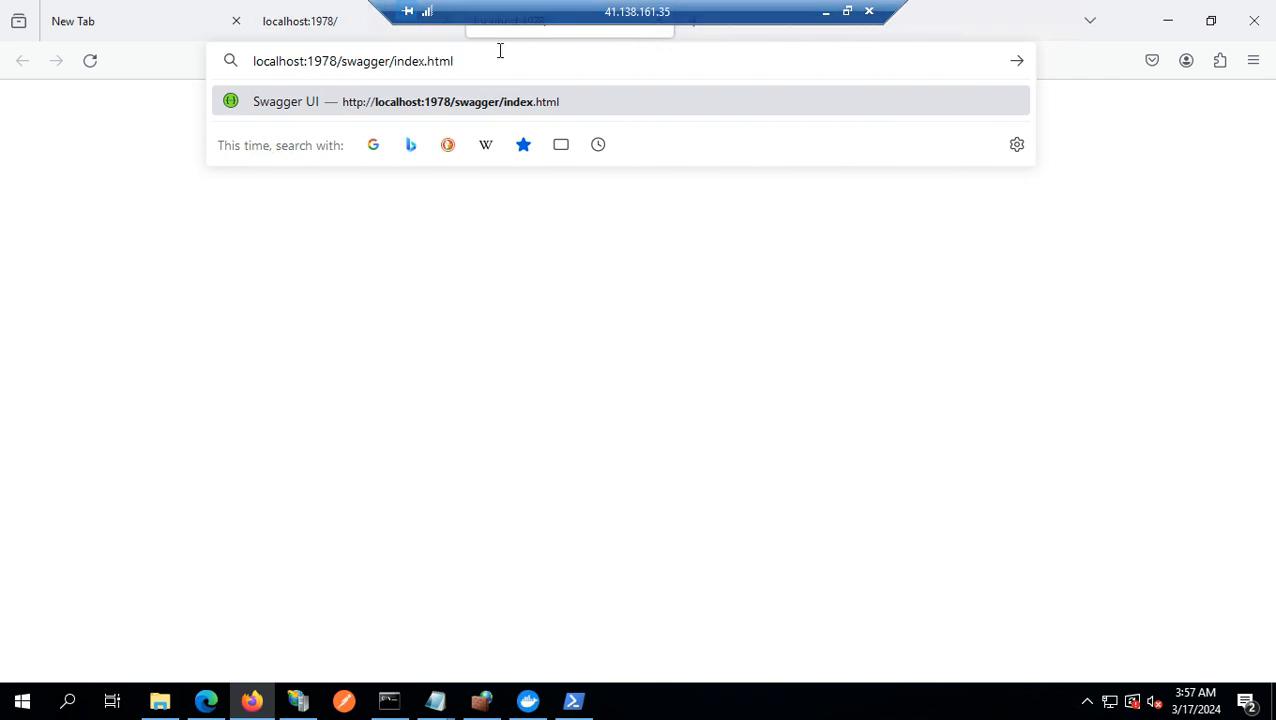
{"action": "key", "text": "Return"}
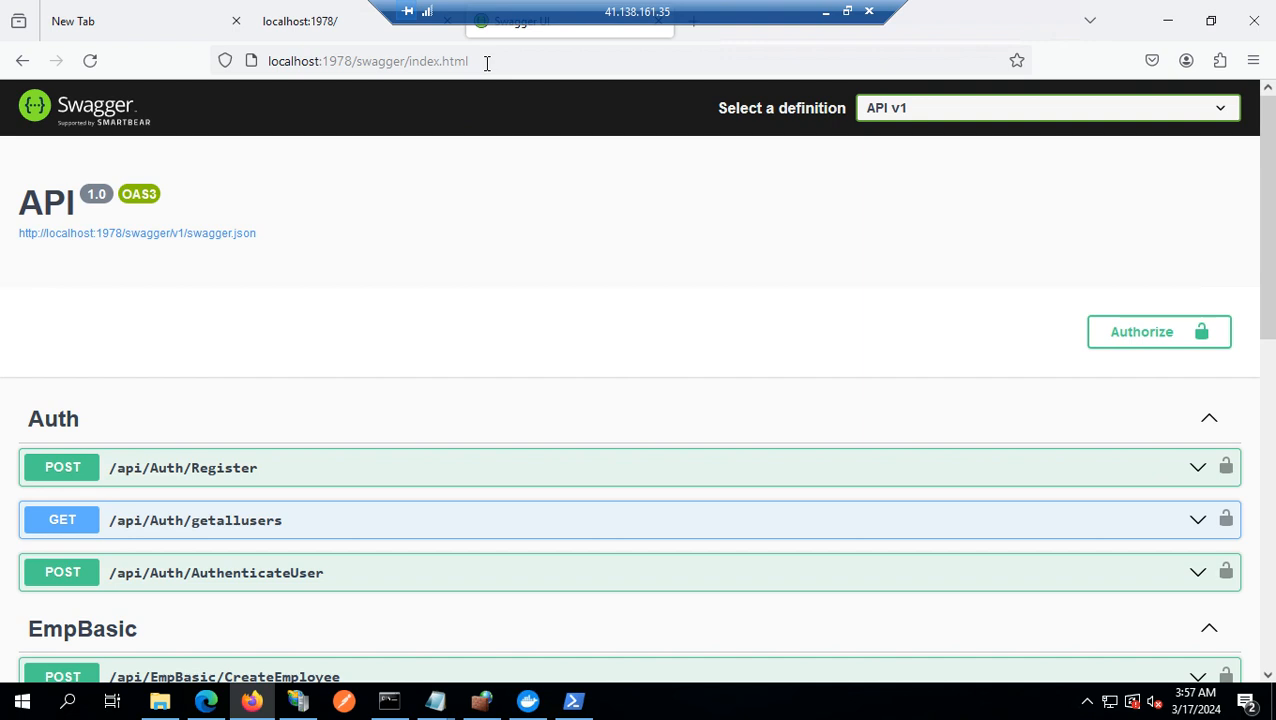
Examine the deployed Auth and EmpBasic endpoints in Swagger, and check the external 41.138.161.35:1978/swagger/index.html page in Chrome before returning to the remote server.
{"action": "scroll", "coordinate": [755, 464], "scroll_direction": "down", "scroll_amount": 5}
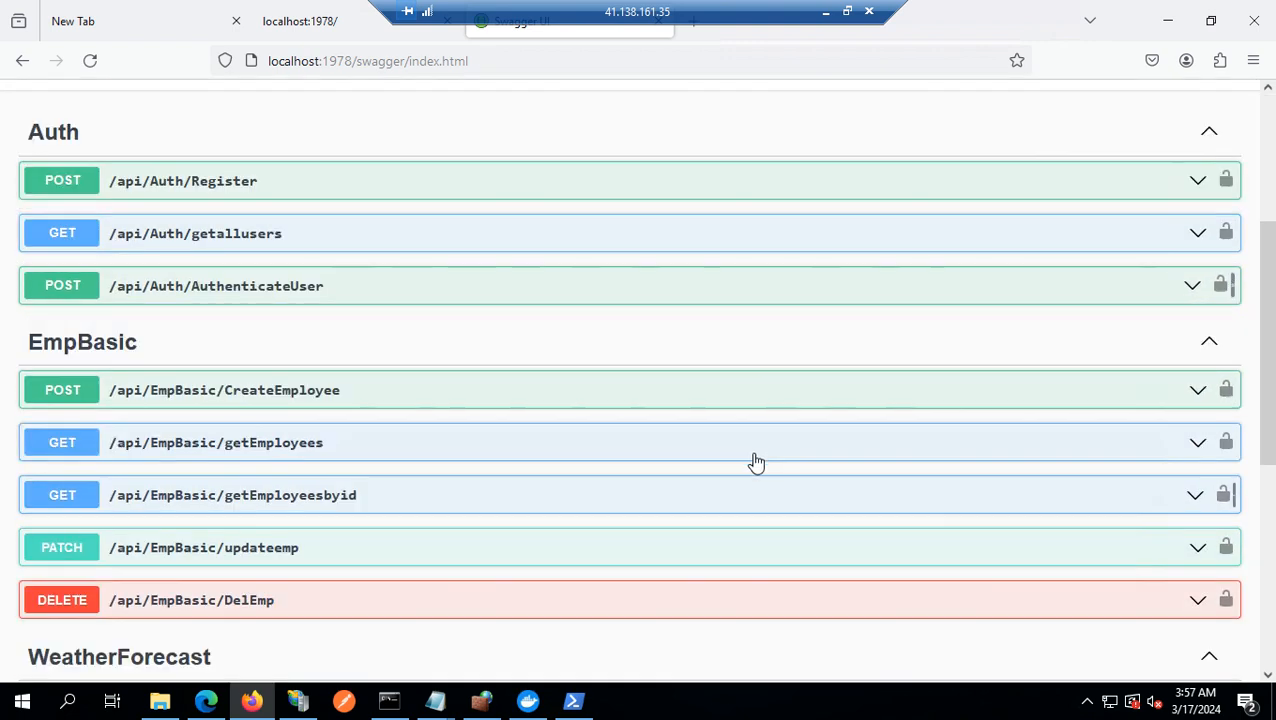
{"action": "scroll", "coordinate": [756, 464], "scroll_direction": "up", "scroll_amount": 2}
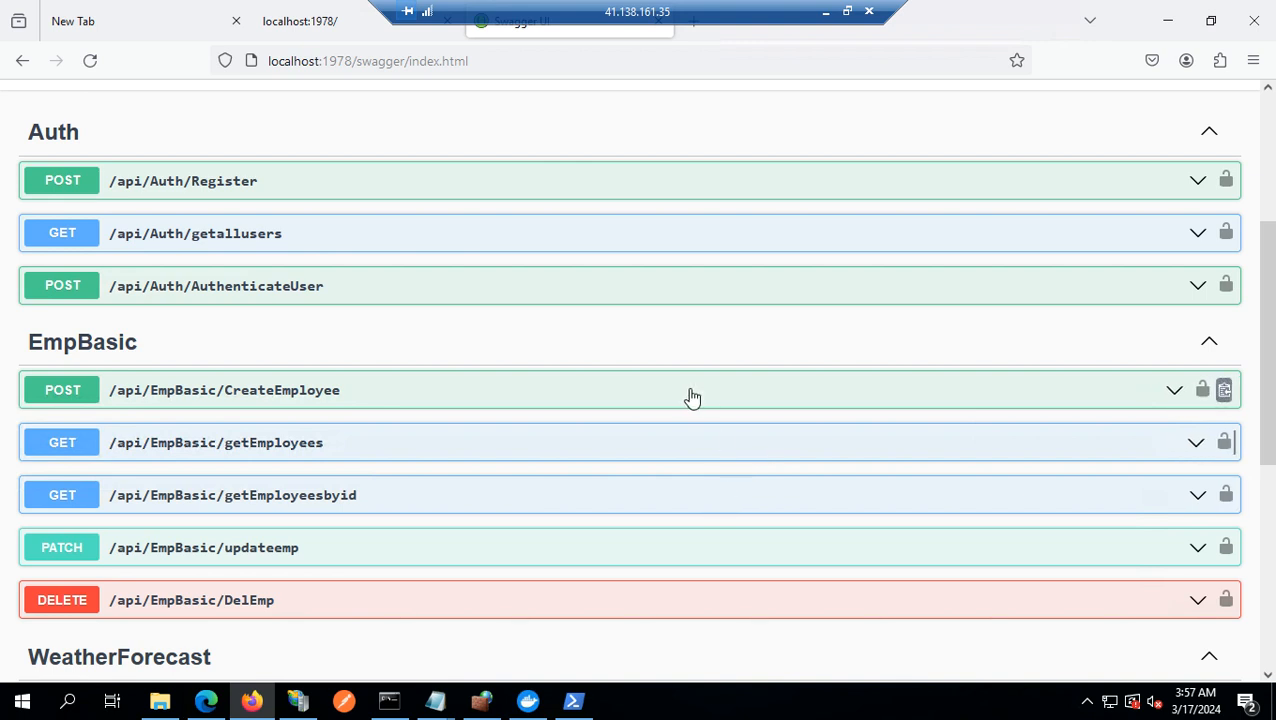
{"action": "scroll", "coordinate": [381, 348], "scroll_direction": "up", "scroll_amount": 1}
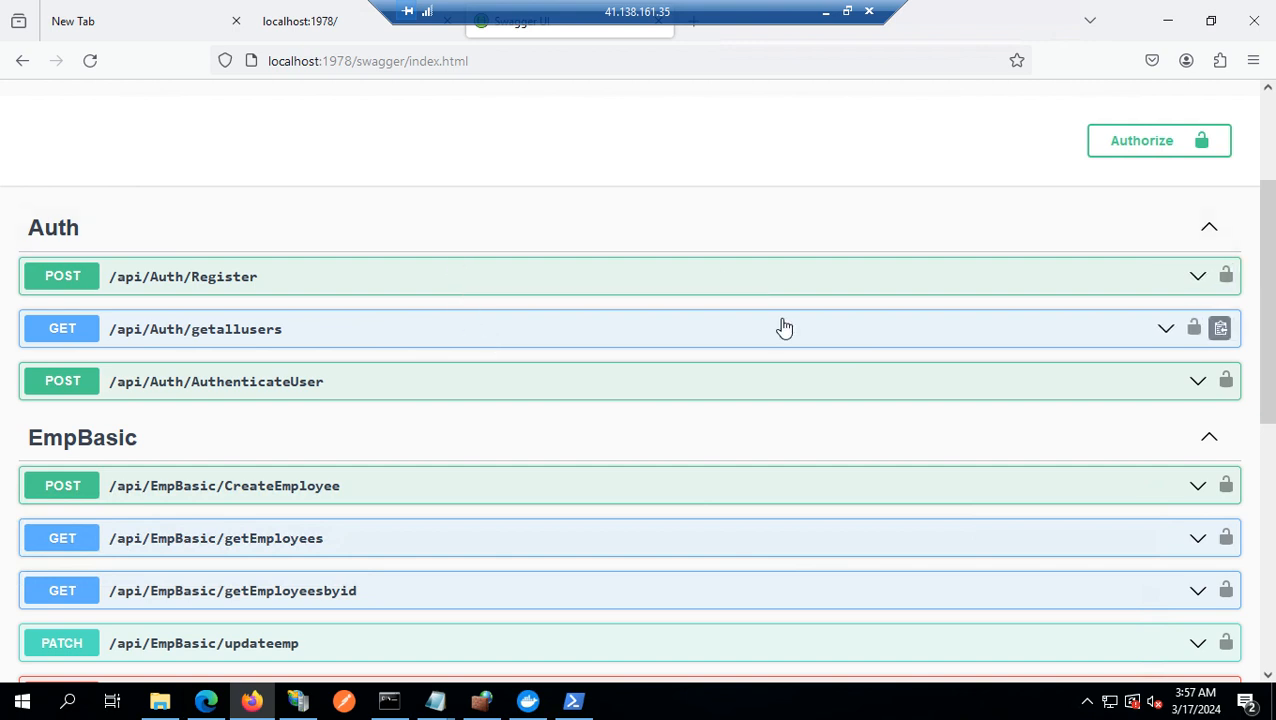
{"action": "left_click", "coordinate": [486, 66]}
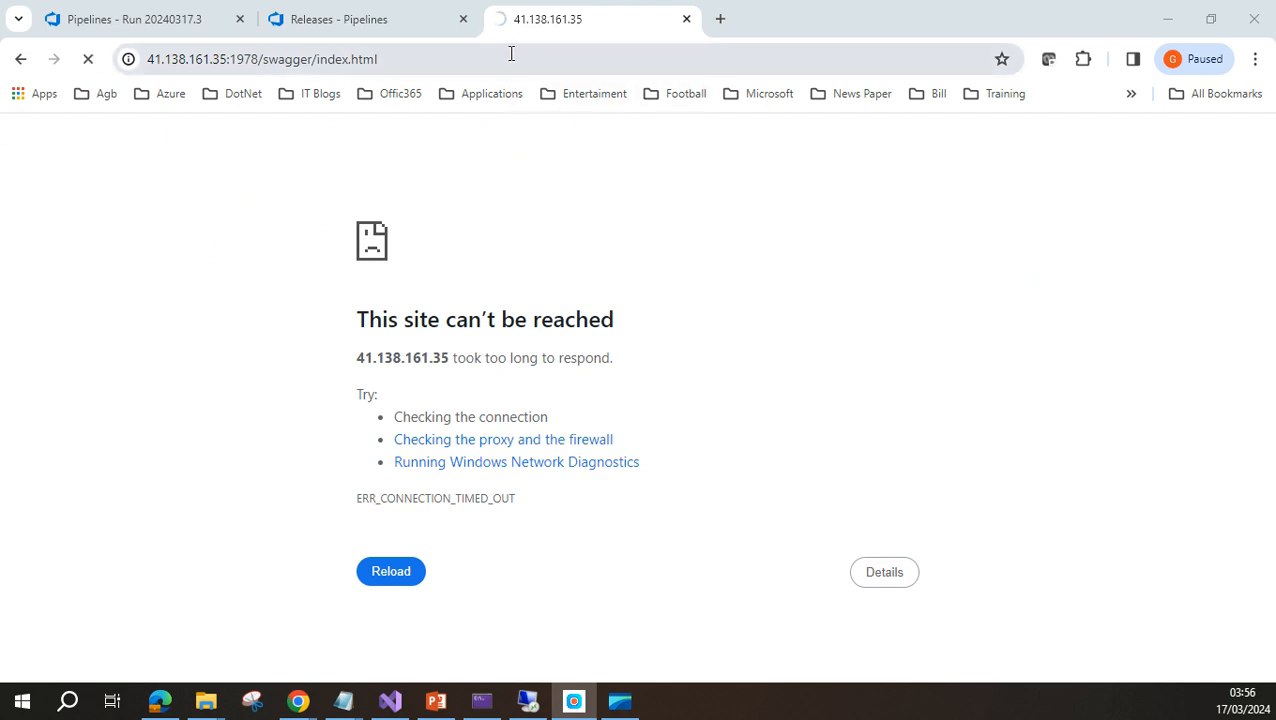
{"action": "left_click", "coordinate": [401, 62]}
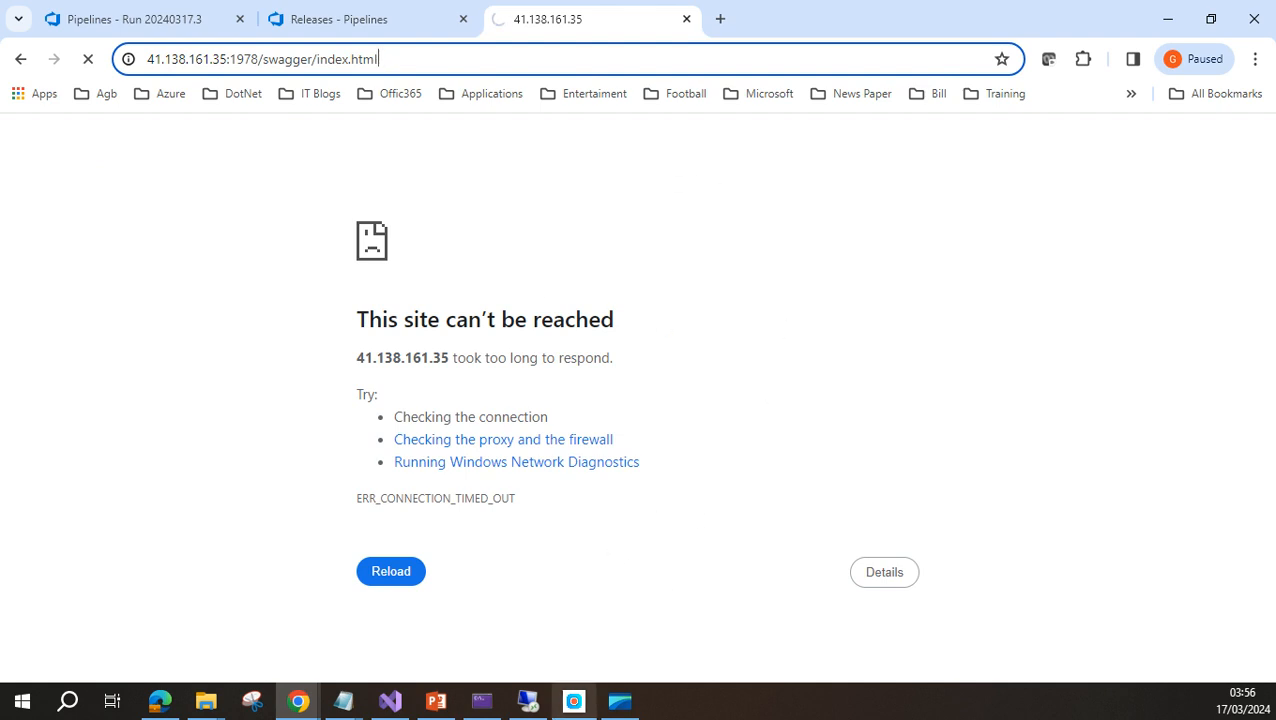
{"action": "left_click", "coordinate": [545, 708]}
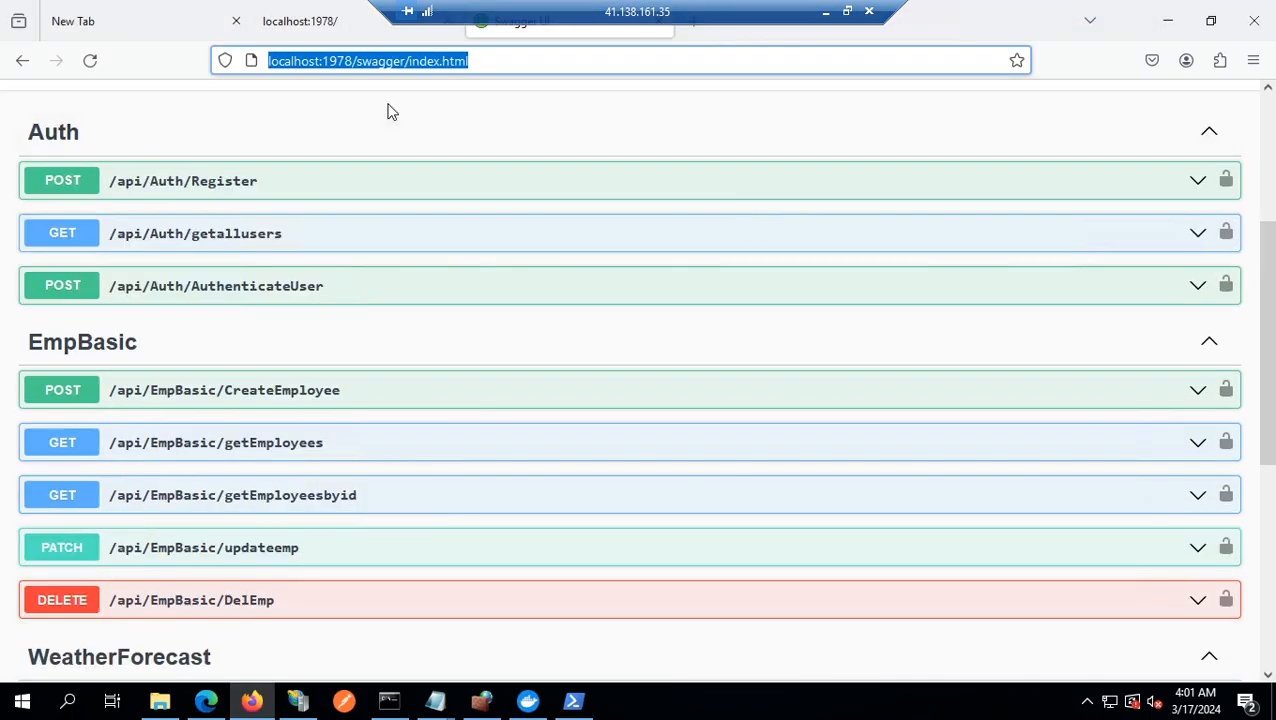
Switch to Visual Studio and duplicate the getallusers action in AuthController.cs directly below the original.
{"action": "left_click", "coordinate": [829, 17]}
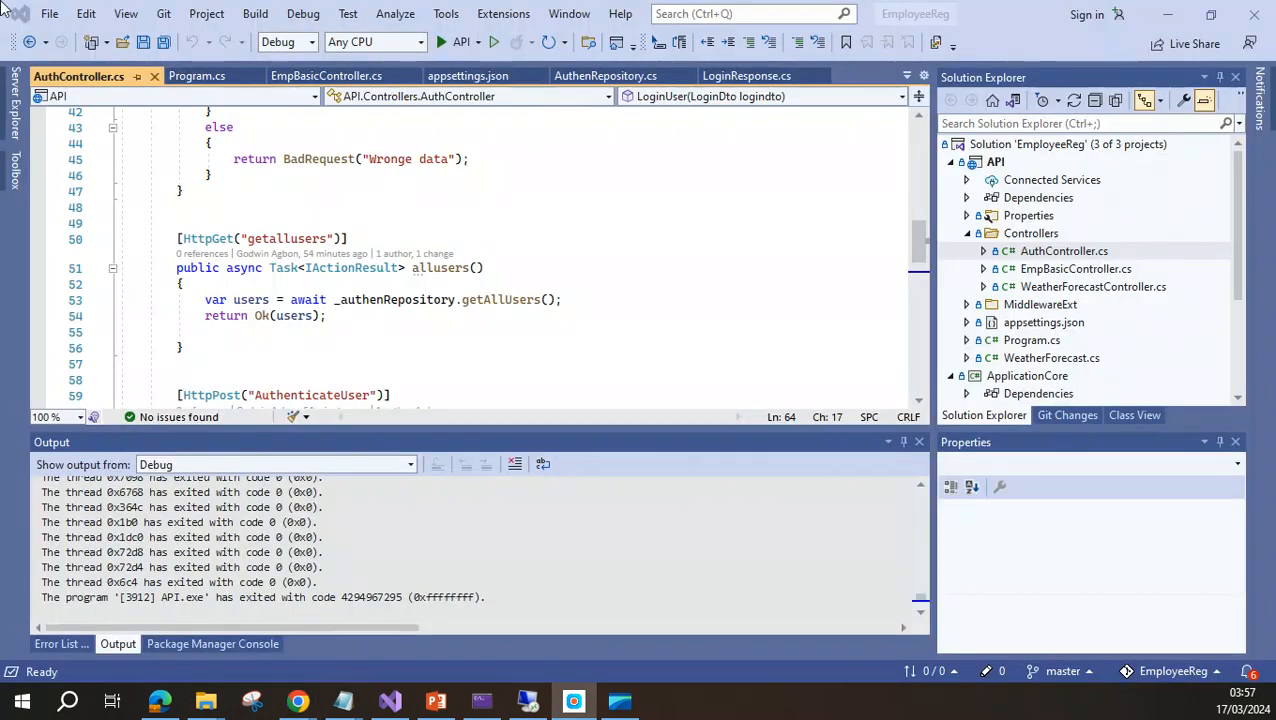
{"action": "left_click_drag", "start_coordinate": [175, 237], "coordinate": [205, 349]}
{"action": "key", "text": "ctrl+c"}
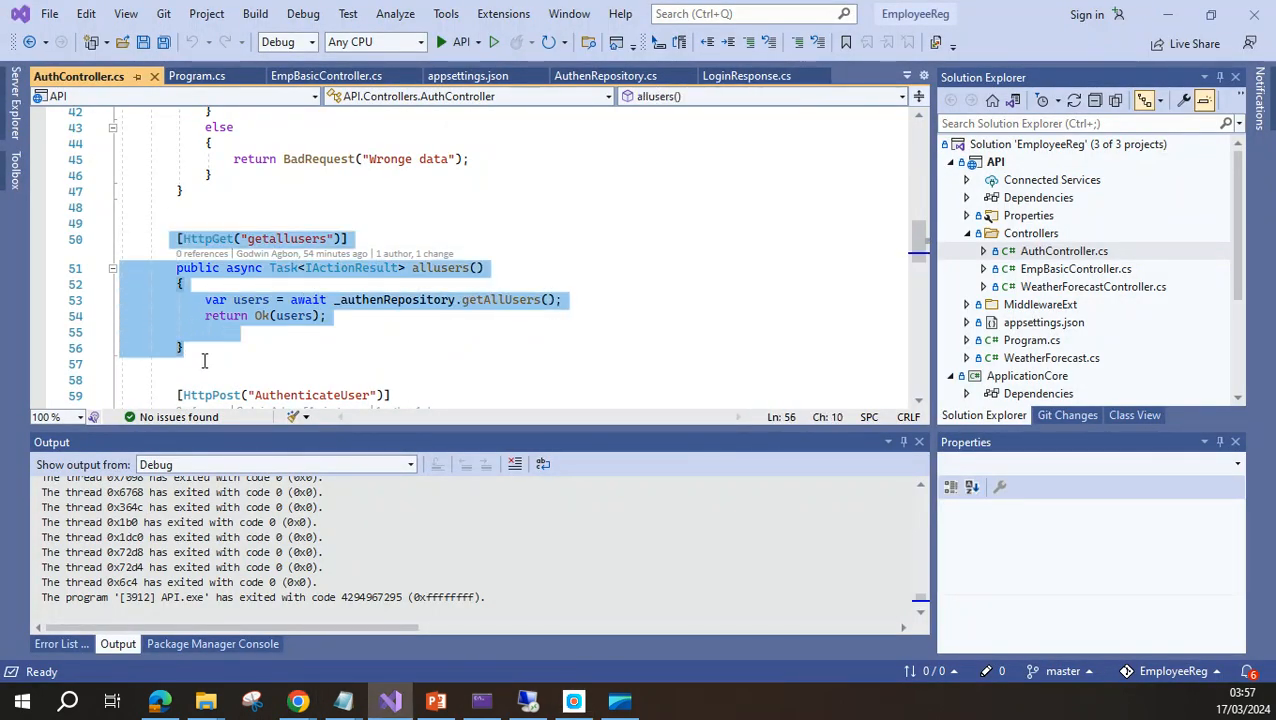
{"action": "left_click", "coordinate": [203, 361]}
{"action": "key", "text": "ctrl+v"}
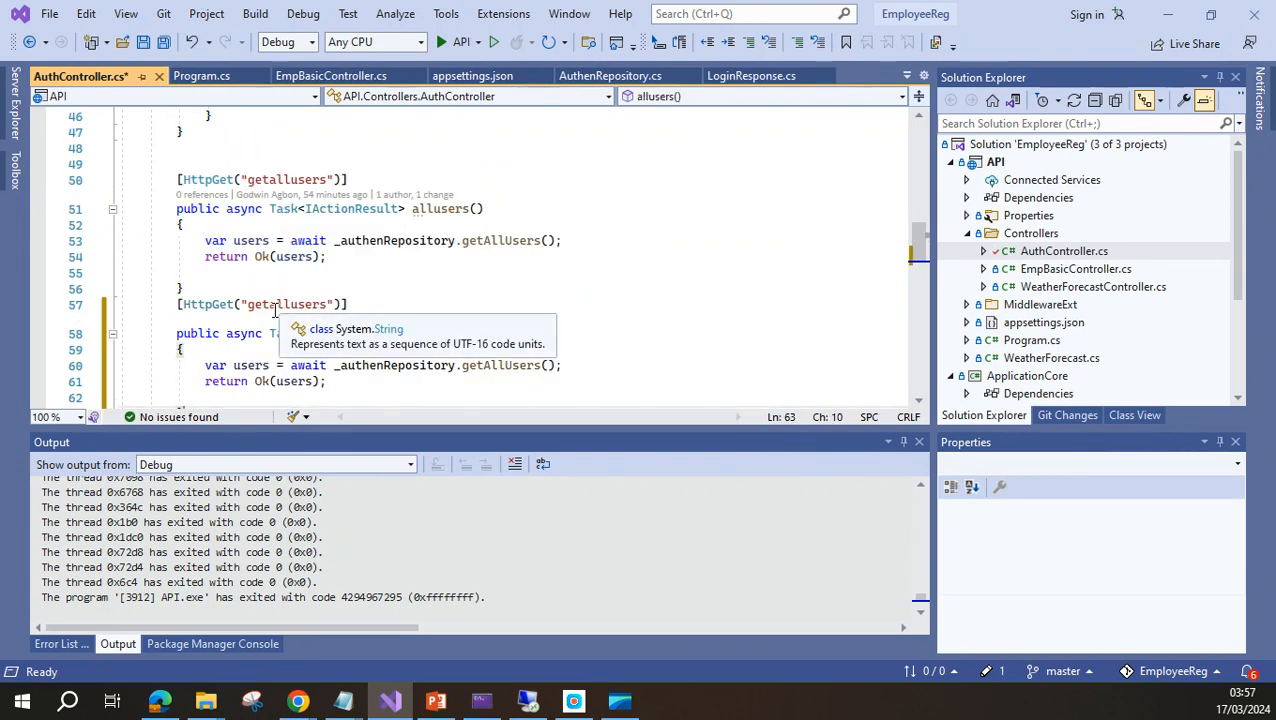
Rename the copied action's route and method to getUser, and give the method a string Id parameter.
{"action": "left_click", "coordinate": [270, 304]}
{"action": "left_click", "coordinate": [327, 304], "text": "shift"}
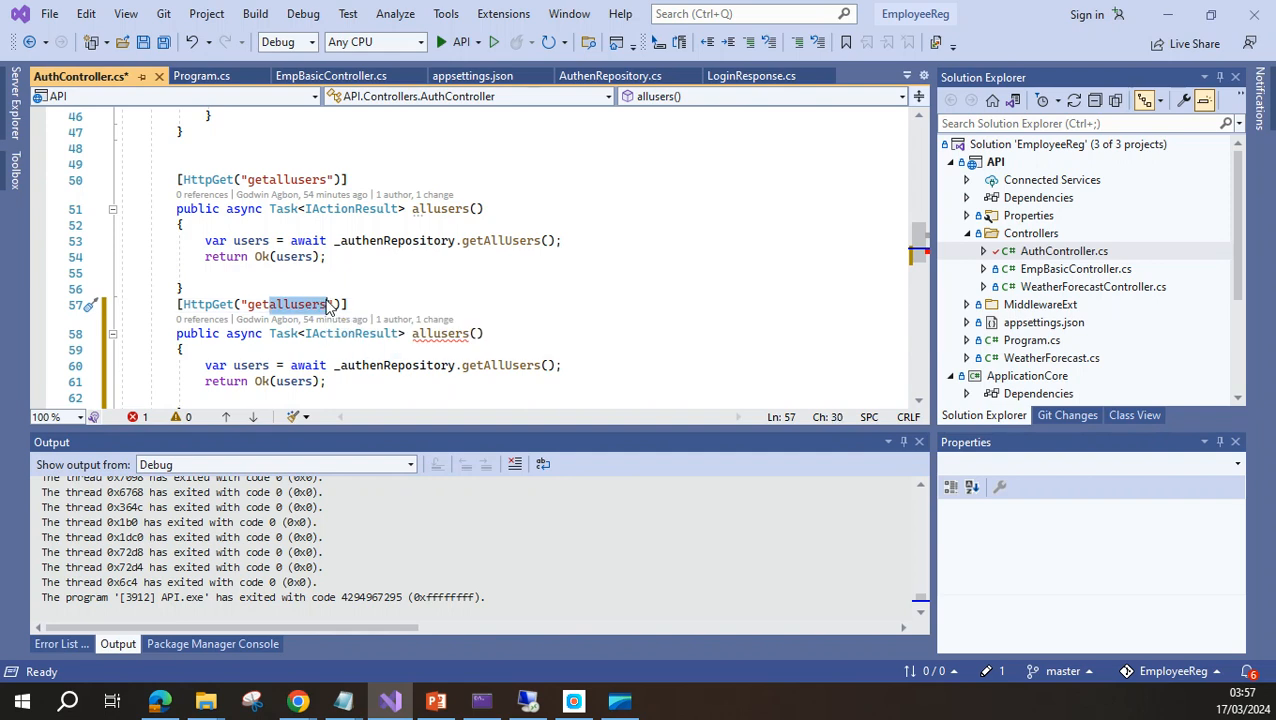
{"action": "type", "text": "User"}
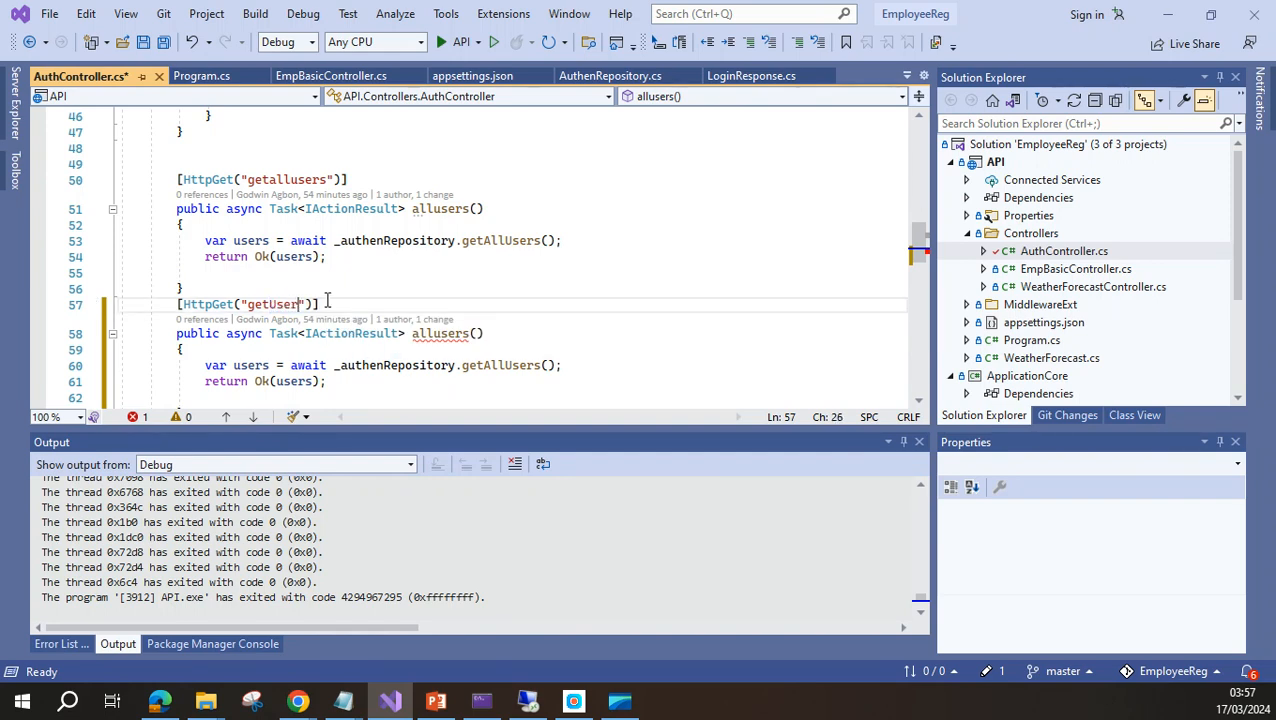
{"action": "double_click", "coordinate": [275, 306]}
{"action": "key", "text": "ctrl+c"}
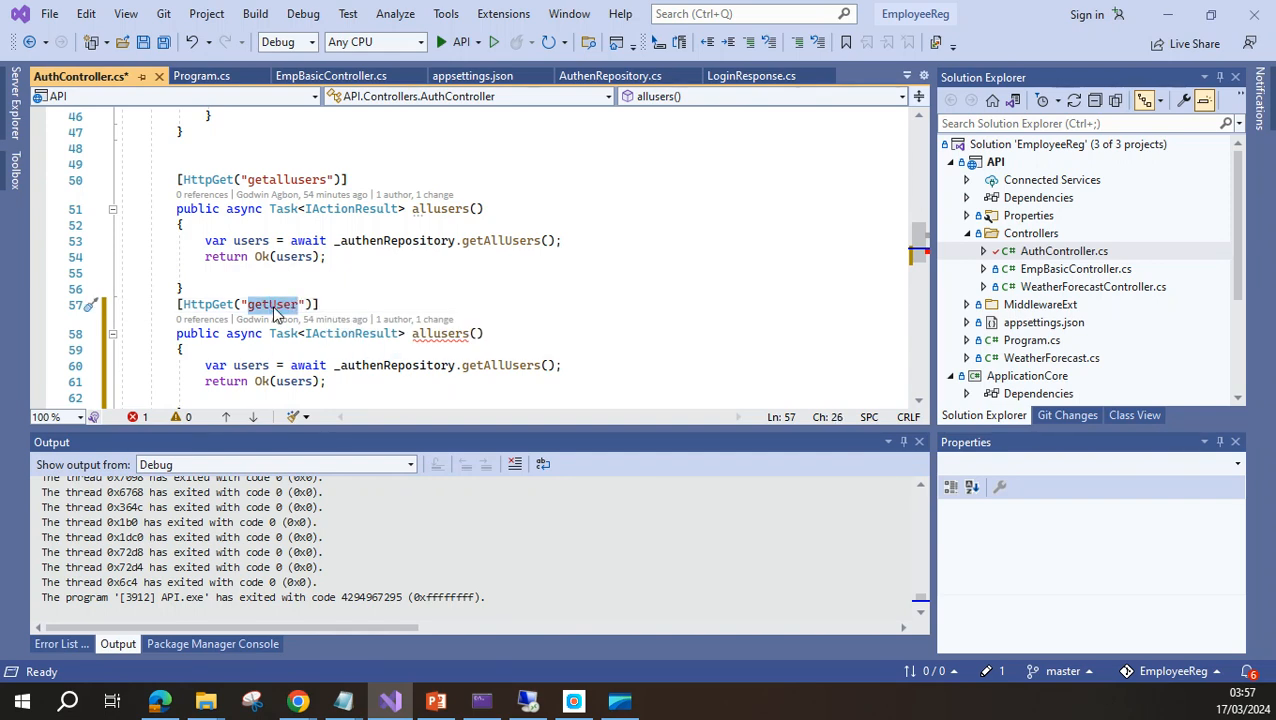
{"action": "double_click", "coordinate": [450, 335]}
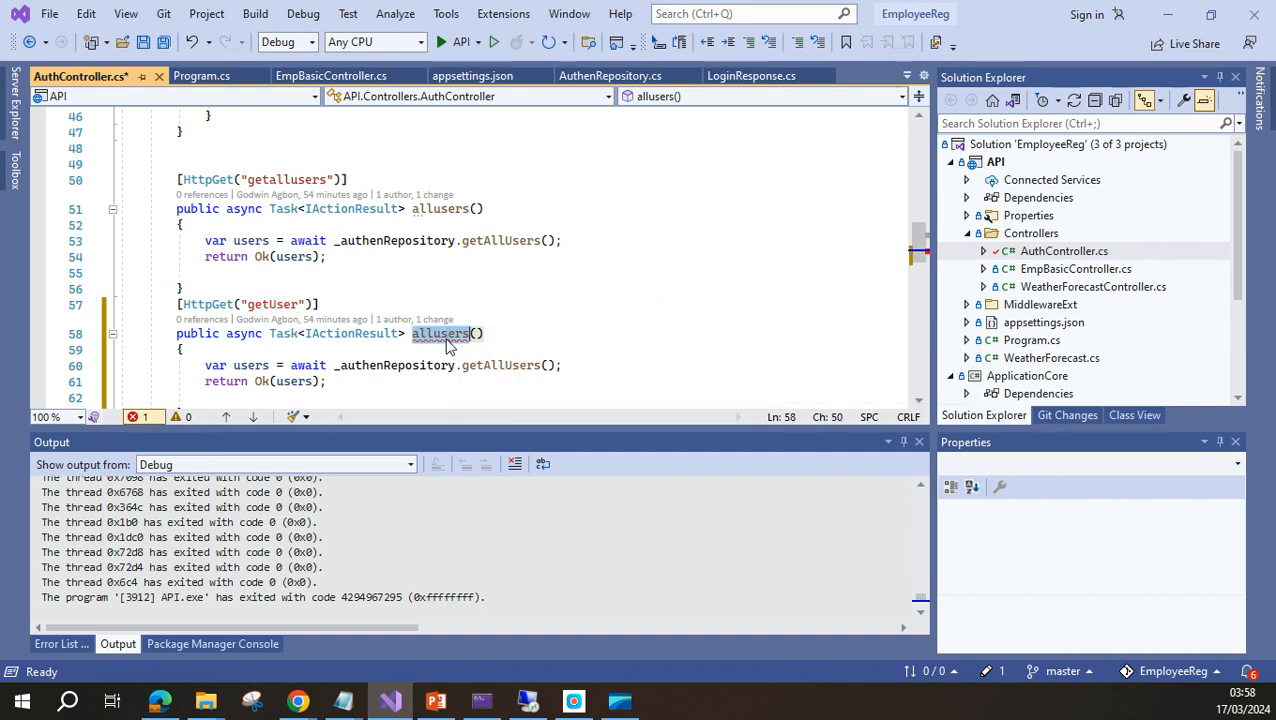
{"action": "key", "text": "ctrl+v"}
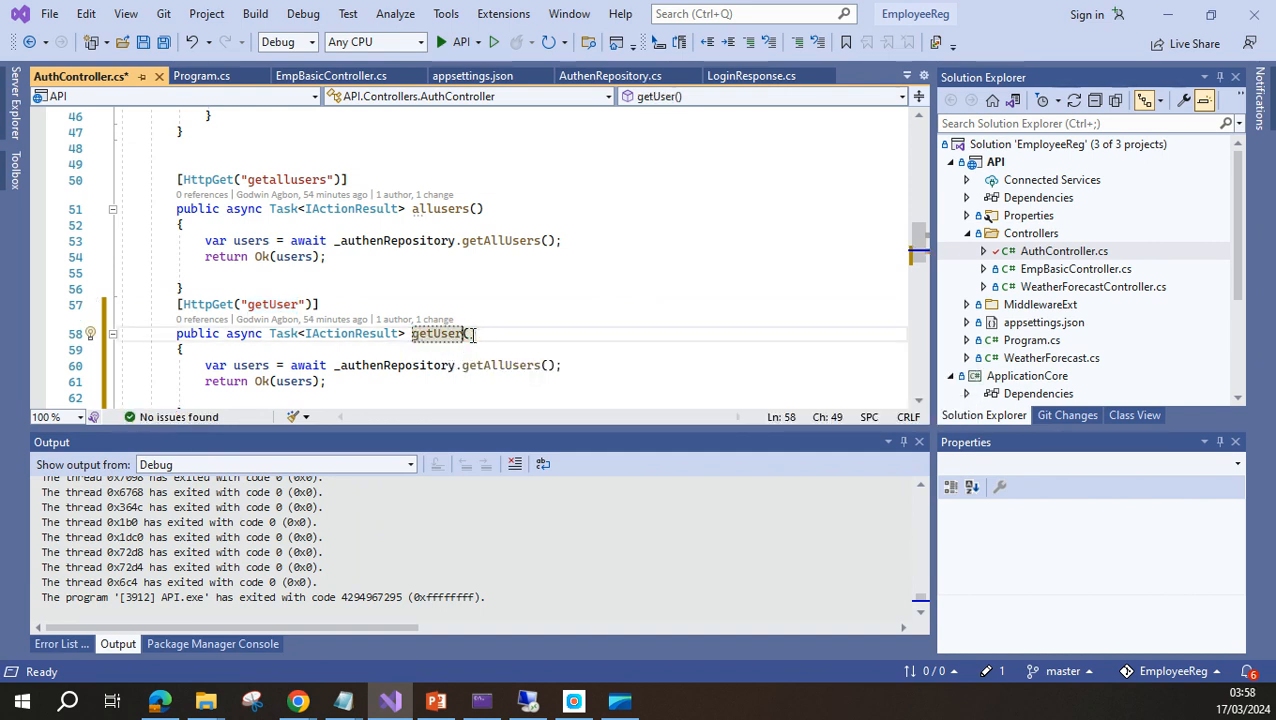
{"action": "left_click", "coordinate": [470, 339]}
{"action": "type", "text": "string Id)"}
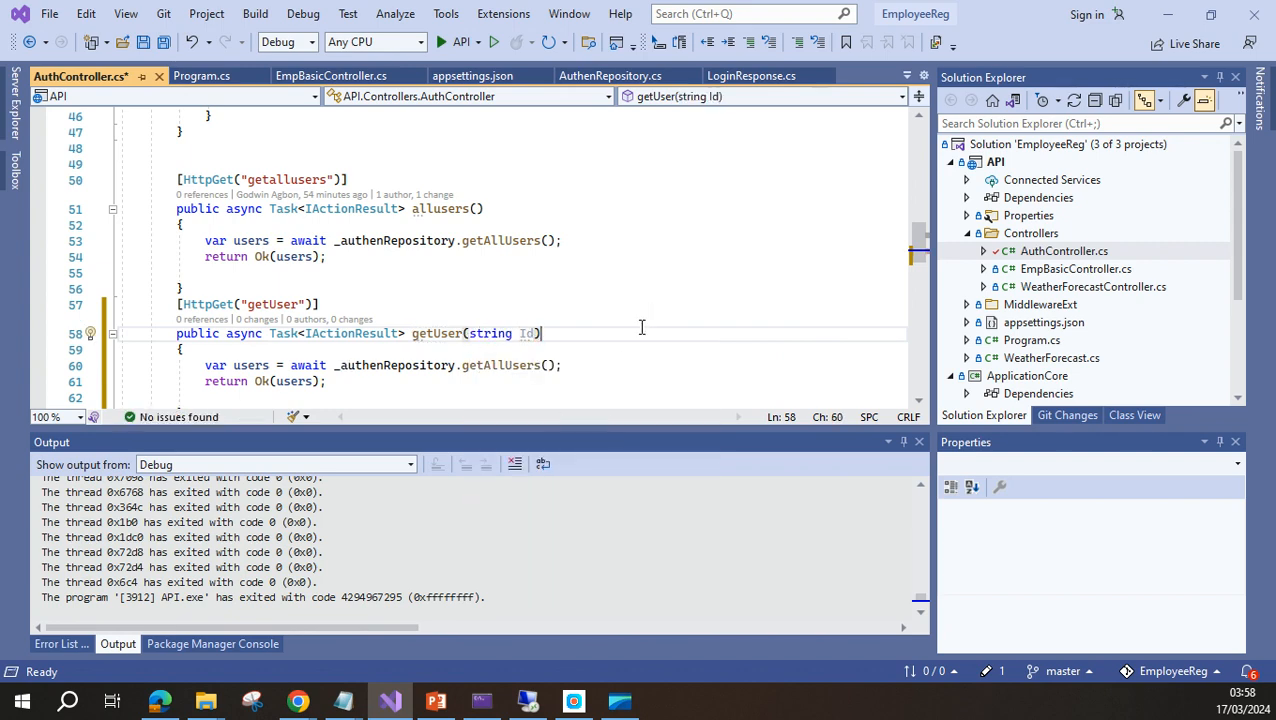
Reduce the getUser body to return Ok() by removing the users argument and the getAllUsers line, and save all files.
{"action": "scroll", "coordinate": [600, 325], "scroll_direction": "down", "scroll_amount": 2}
{"action": "left_click", "coordinate": [281, 286]}
{"action": "double_click", "coordinate": [281, 286]}
{"action": "key", "text": "BackSpace"}
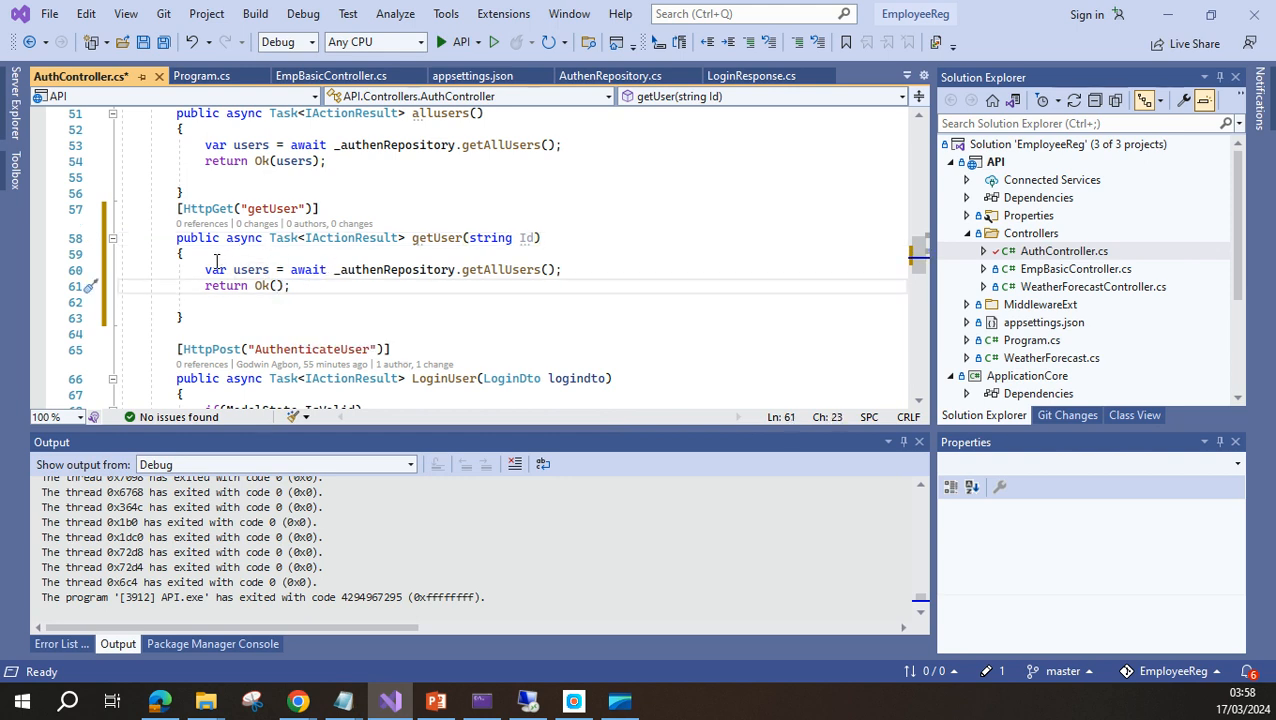
{"action": "left_click_drag", "start_coordinate": [205, 270], "coordinate": [607, 272]}
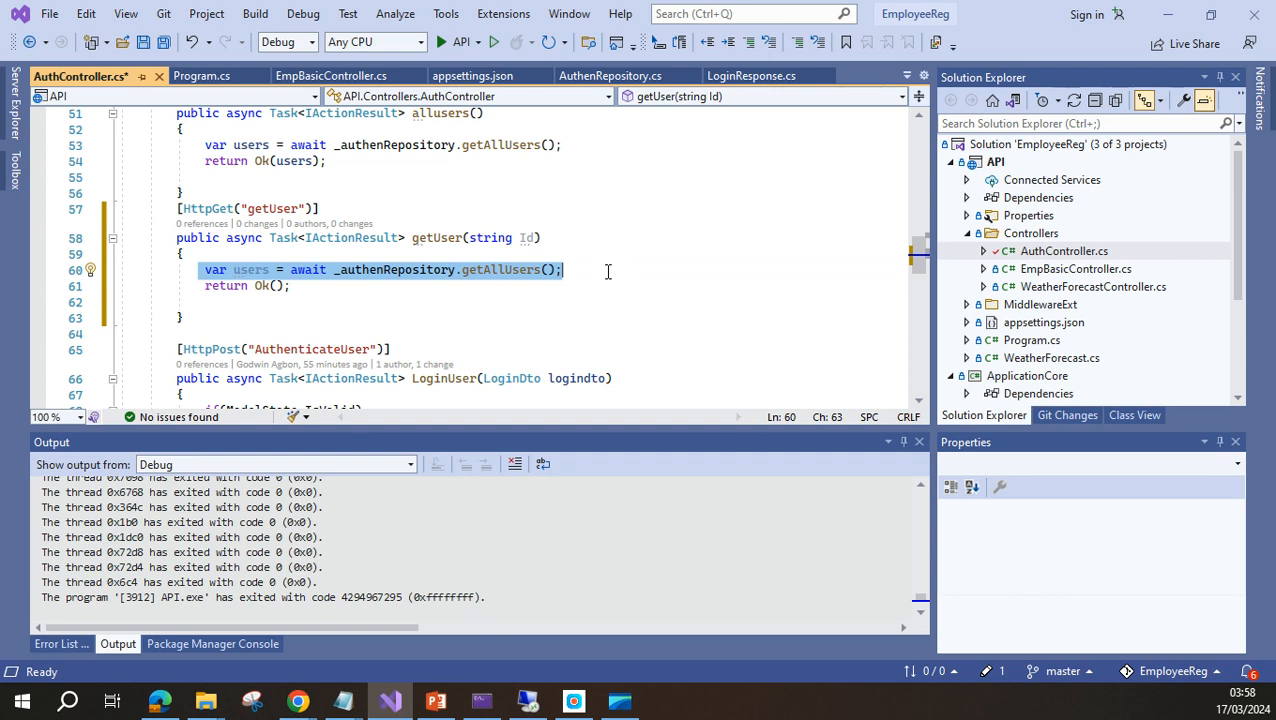
{"action": "key", "text": "BackSpace"}
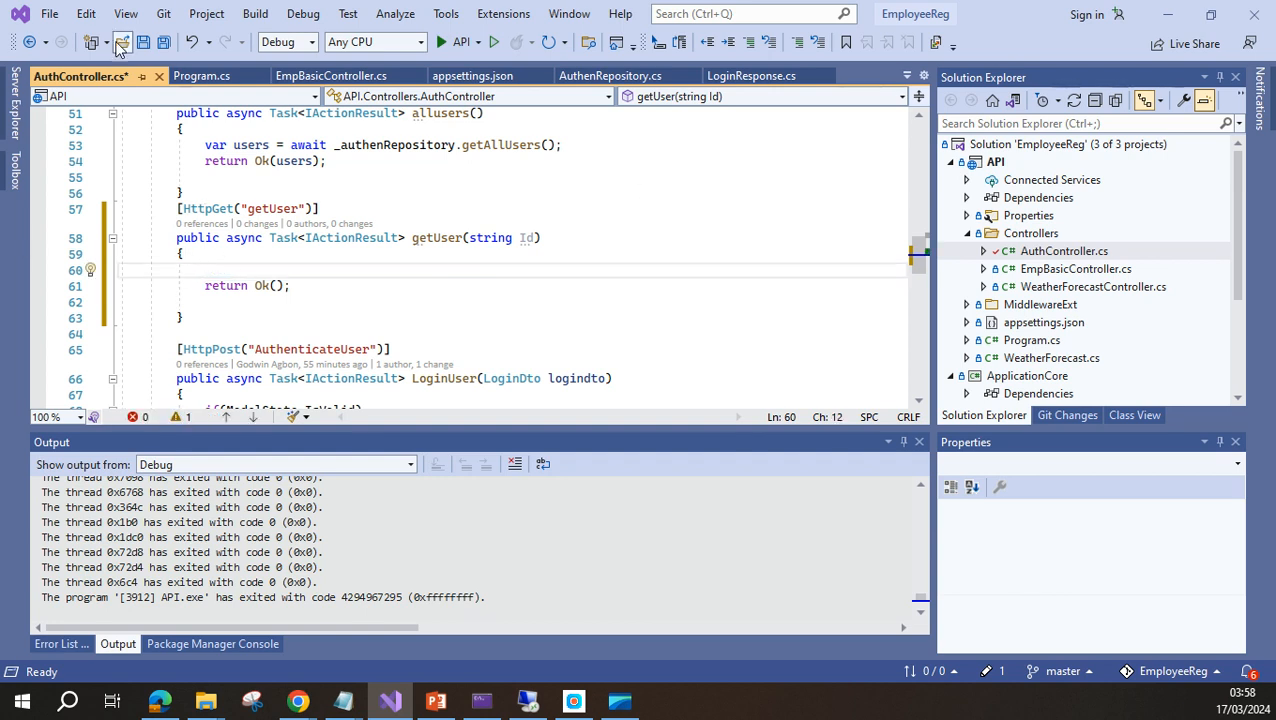
{"action": "left_click", "coordinate": [164, 43]}
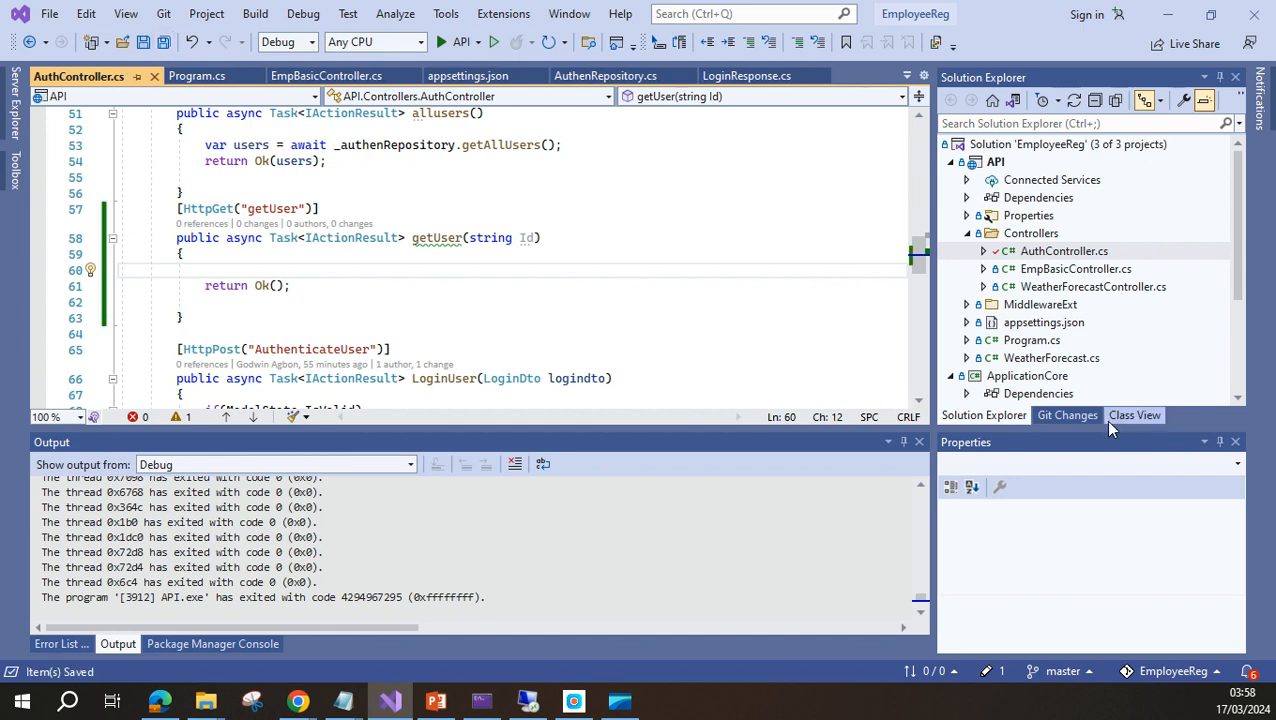
Commit the AuthController.cs change with the message "usersearch" and push it to the remote master branch, pulling first.
{"action": "left_click", "coordinate": [1067, 418]}
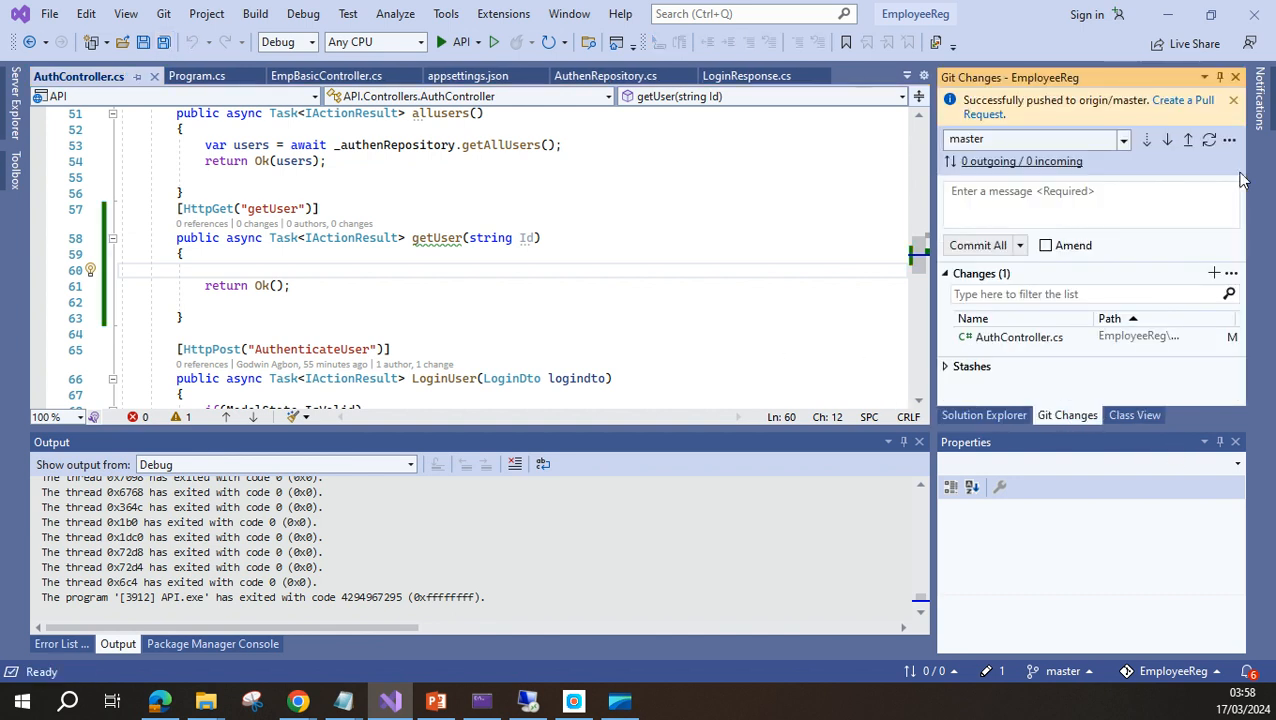
{"action": "left_click", "coordinate": [1017, 192]}
{"action": "type", "text": "usersearch"}
{"action": "left_click", "coordinate": [977, 245]}
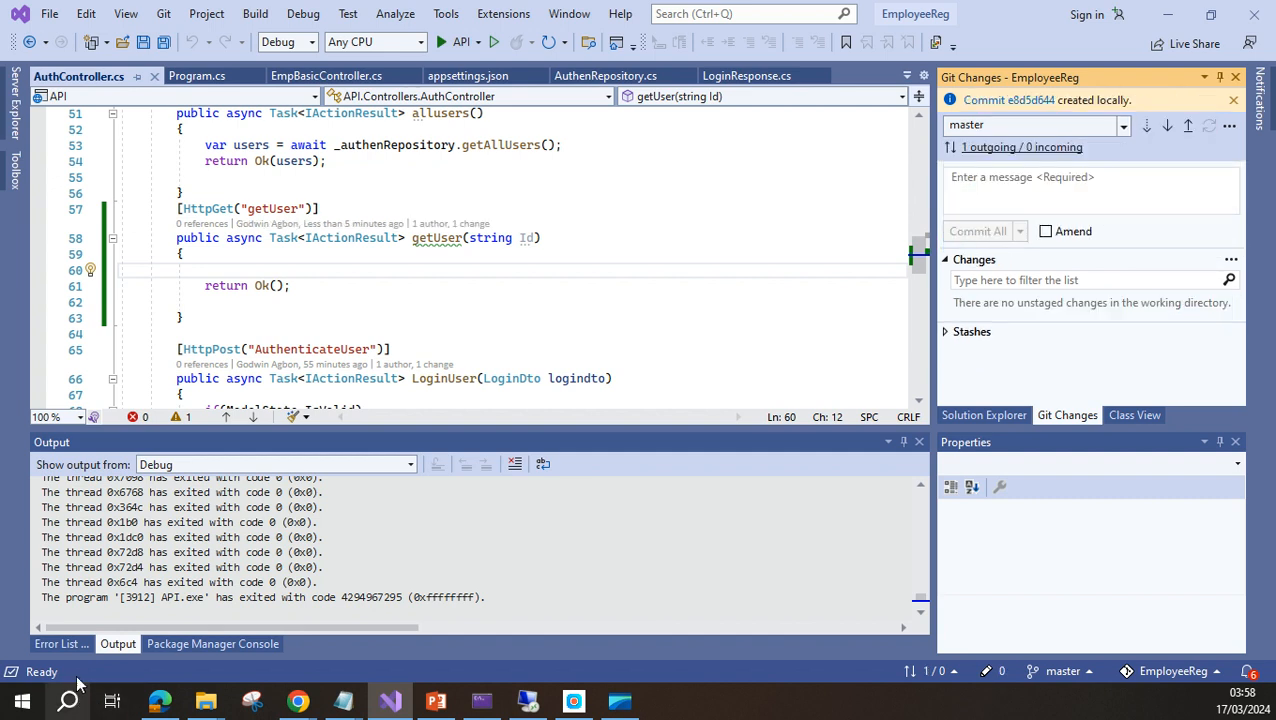
{"action": "left_click", "coordinate": [1186, 126]}
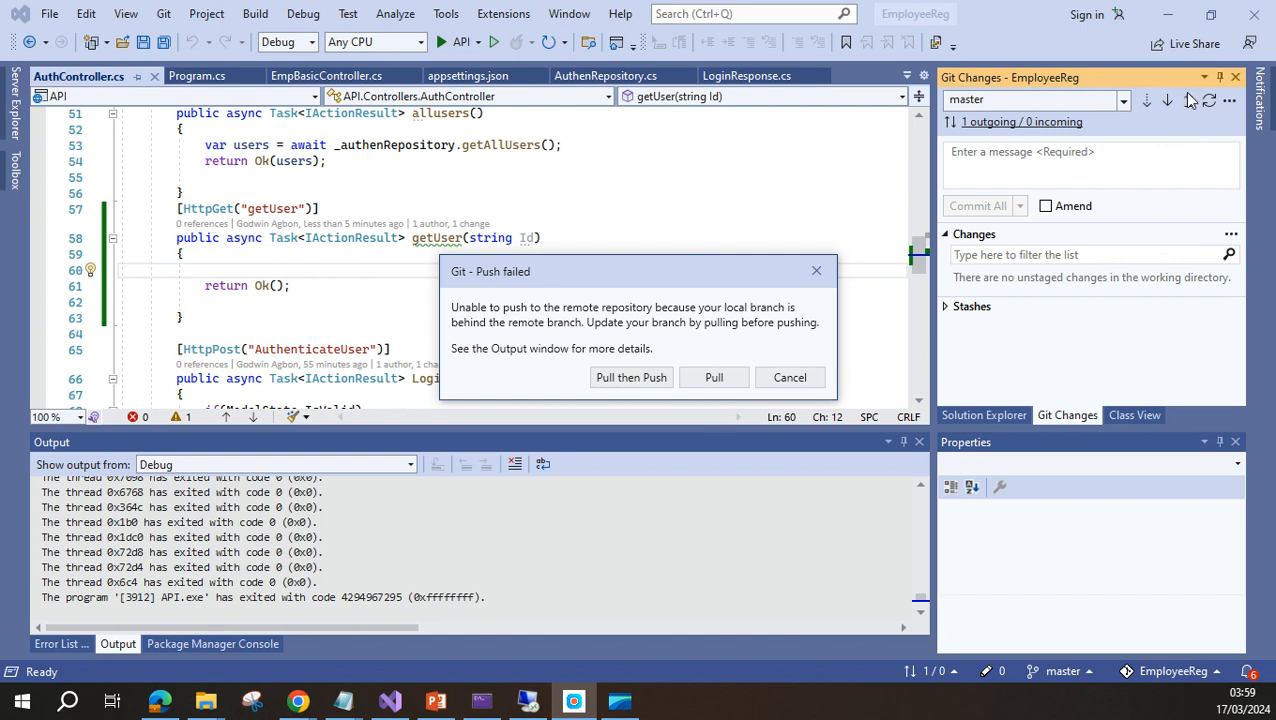
{"action": "left_click", "coordinate": [650, 378]}
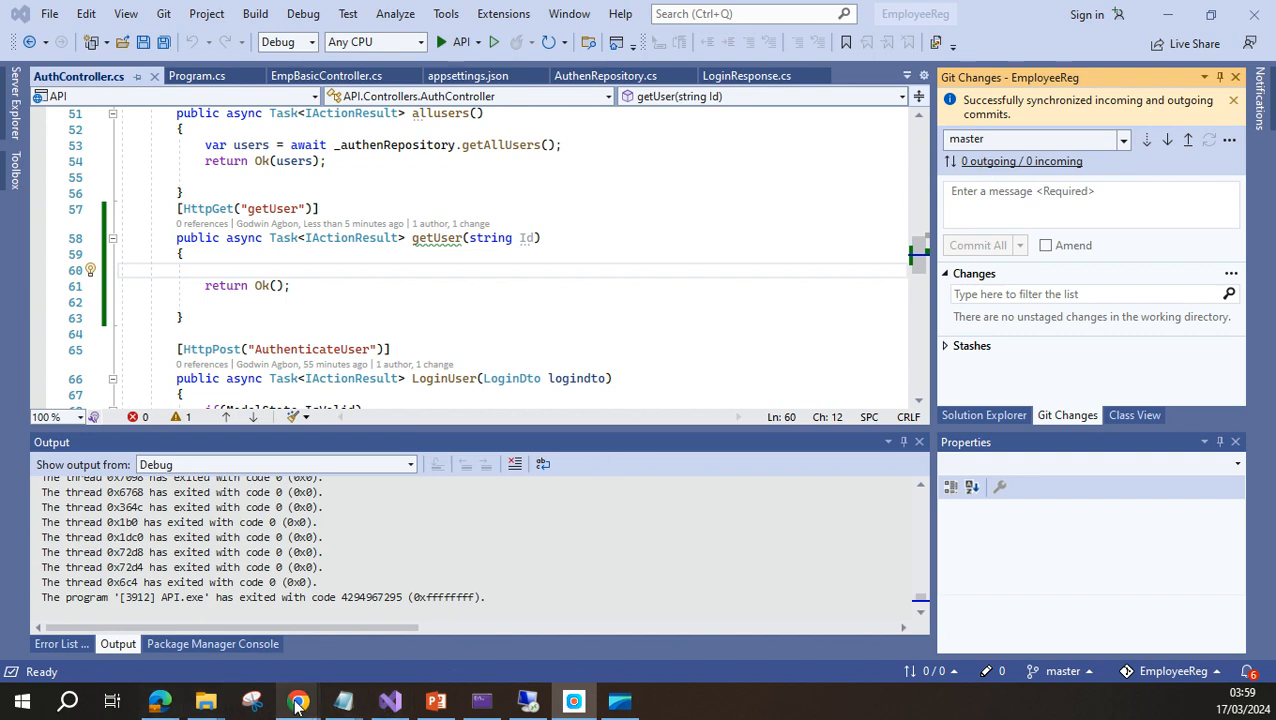
Switch to Azure DevOps in Chrome and open the Pipelines page of the EmployeeRegCicd project.
{"action": "mouse_move", "coordinate": [294, 684]}
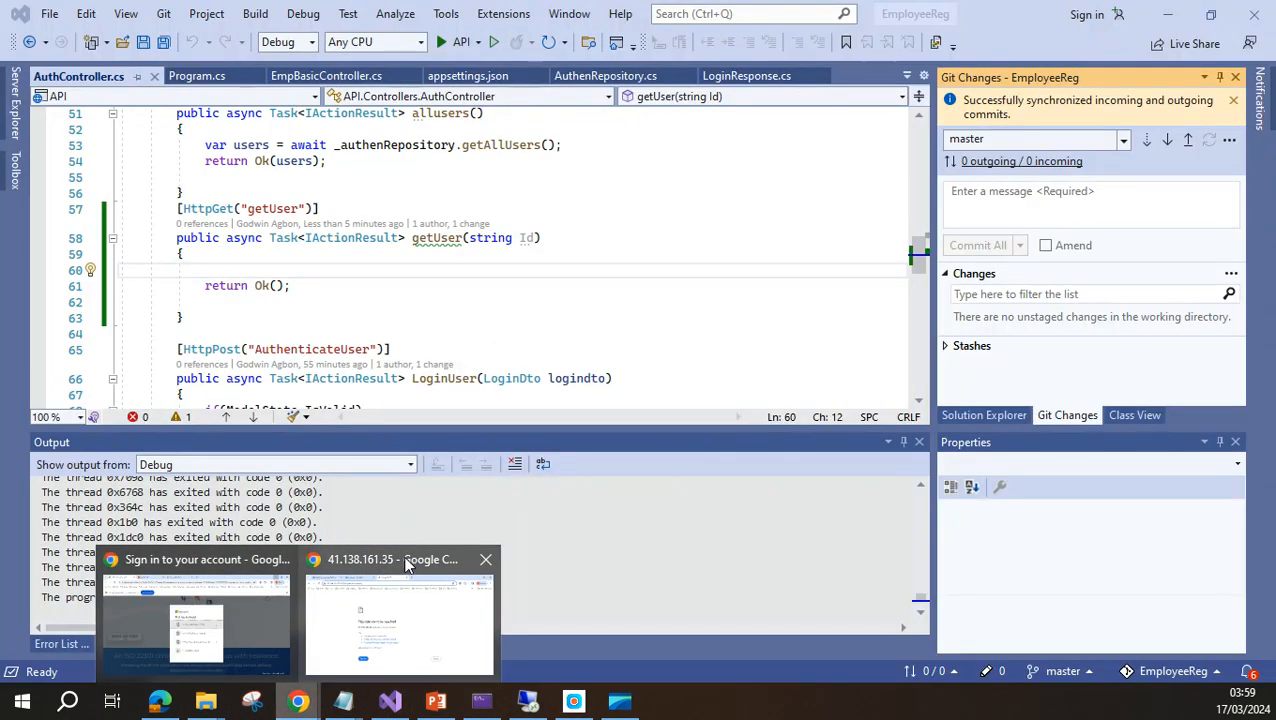
{"action": "left_click", "coordinate": [400, 620]}
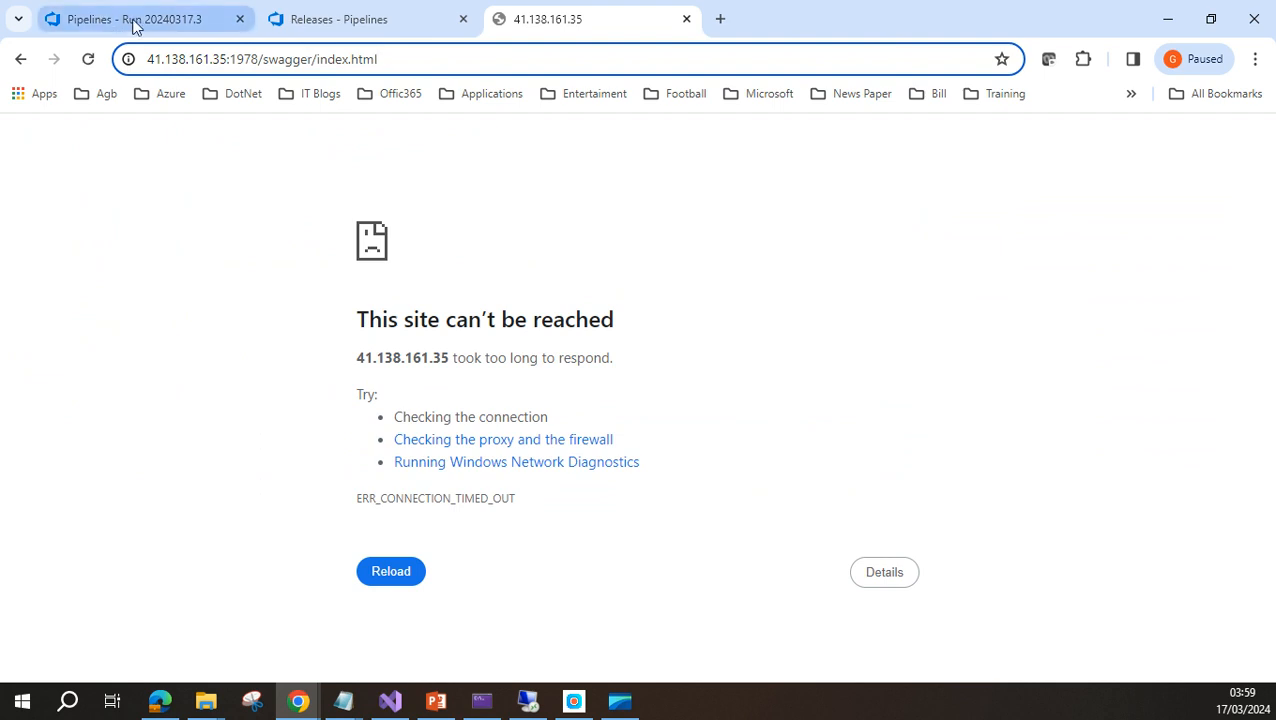
{"action": "left_click", "coordinate": [135, 22]}
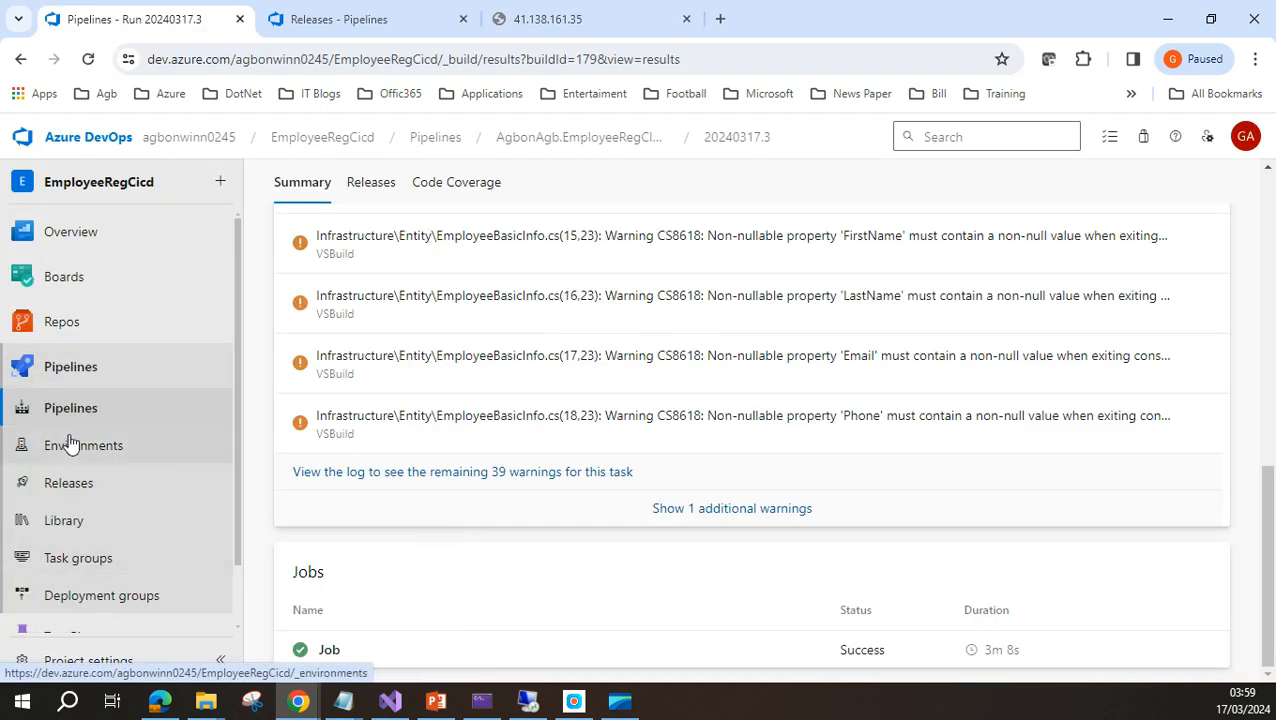
{"action": "left_click", "coordinate": [71, 372]}
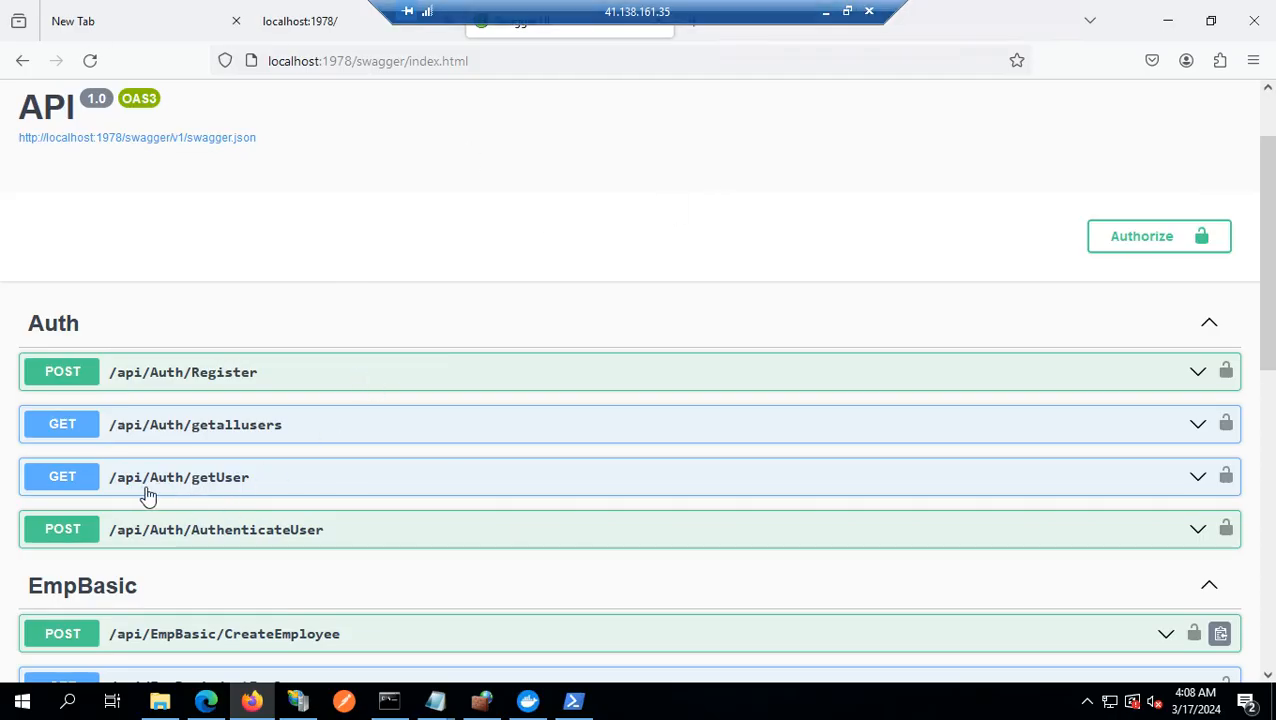
On the server's Swagger page, inspect the parameters of the /api/Auth/getUser endpoint and collapse it again.
{"action": "left_click", "coordinate": [293, 483]}
{"action": "scroll", "coordinate": [444, 611], "scroll_direction": "down", "scroll_amount": 3}
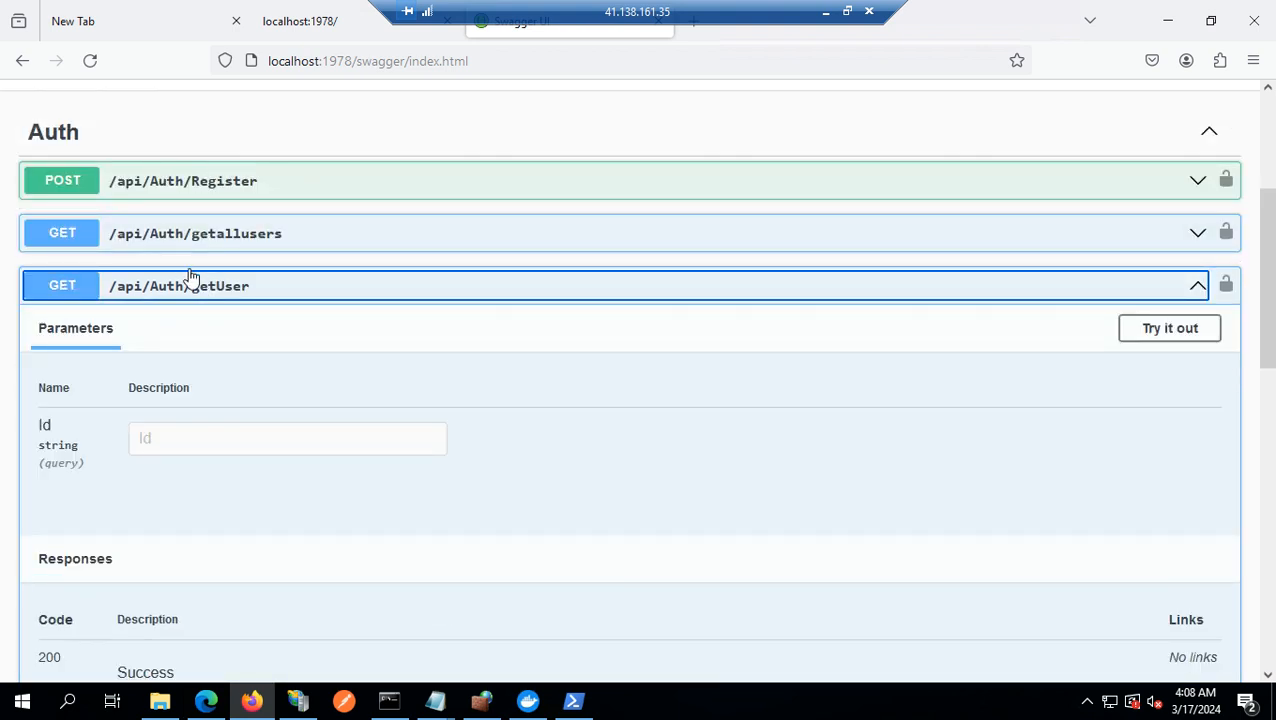
{"action": "left_click", "coordinate": [1168, 288]}
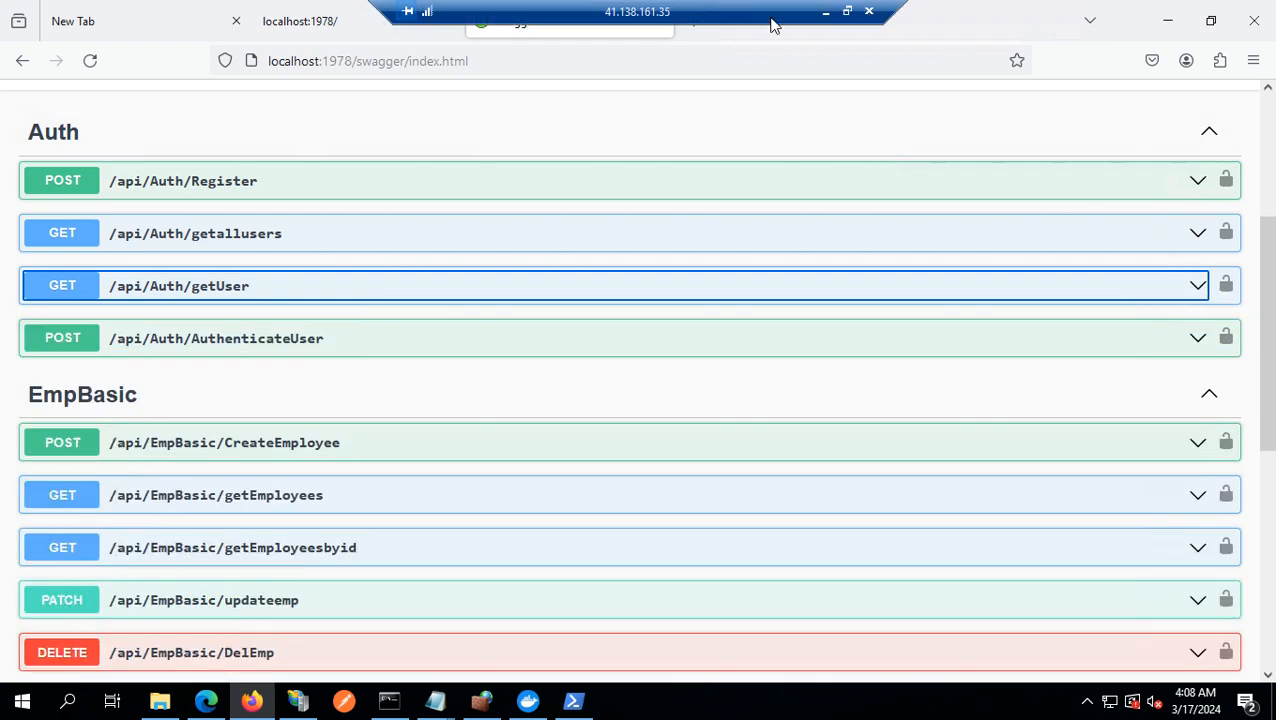